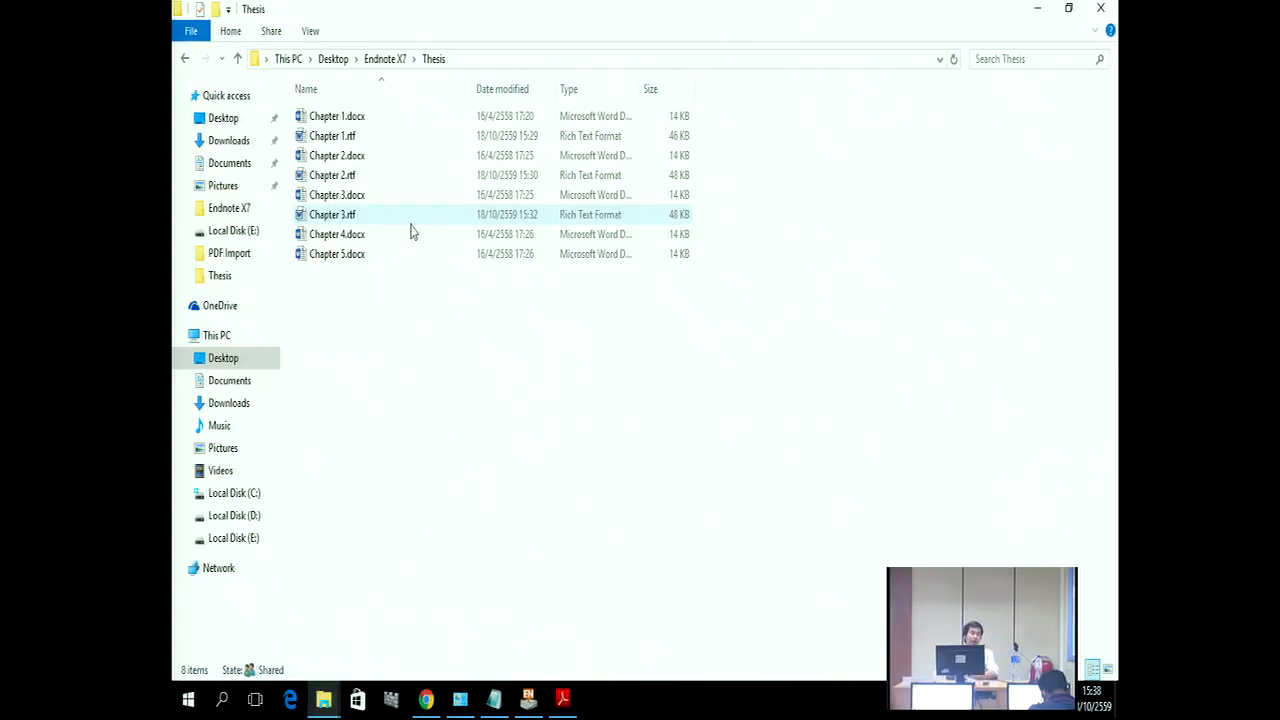
Step: Launch Word 2013 from the Start menu's Microsoft Office 2013 group and create a blank document
click(180, 702)
click(234, 661)
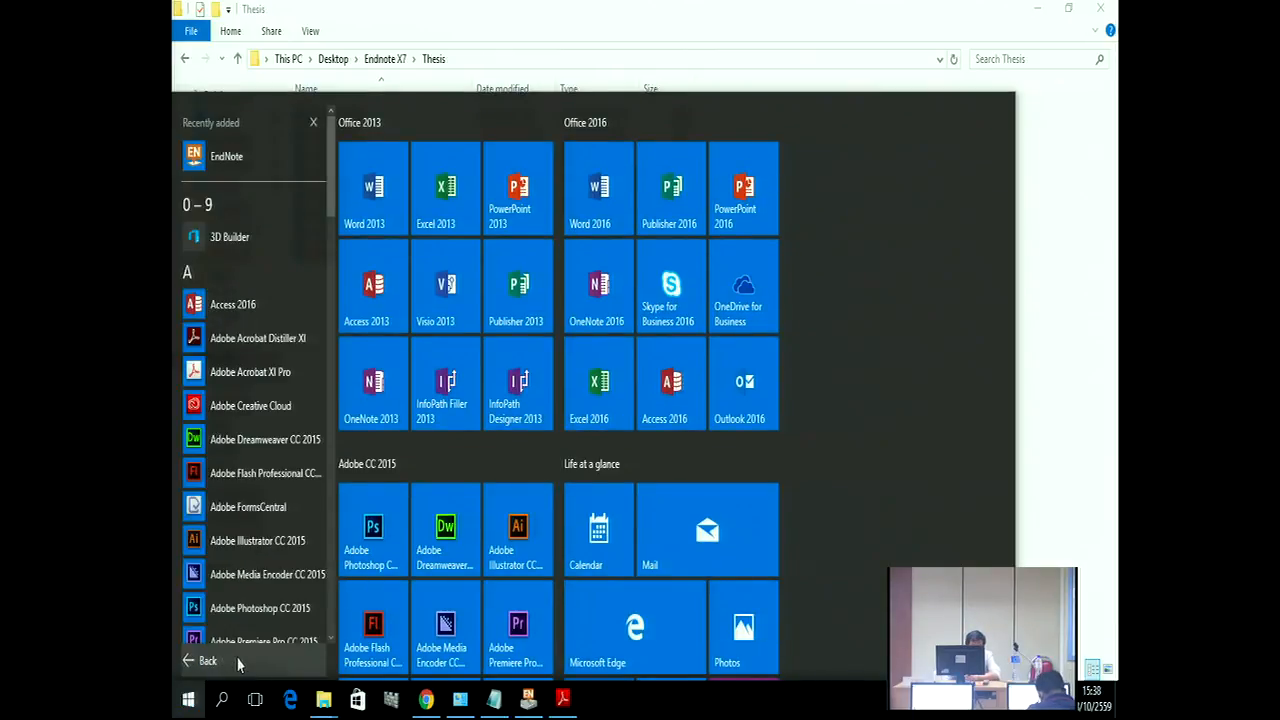
drag(329, 220, 306, 398)
click(275, 375)
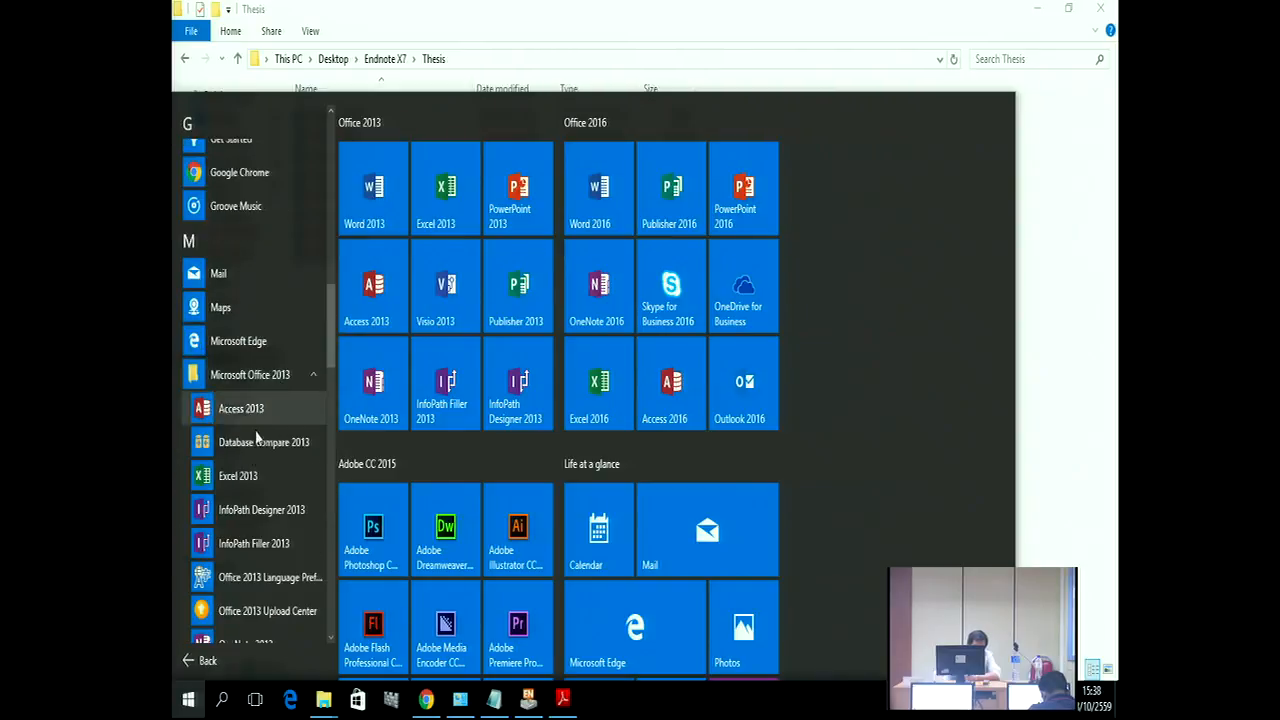
scroll(257, 600, down, 5)
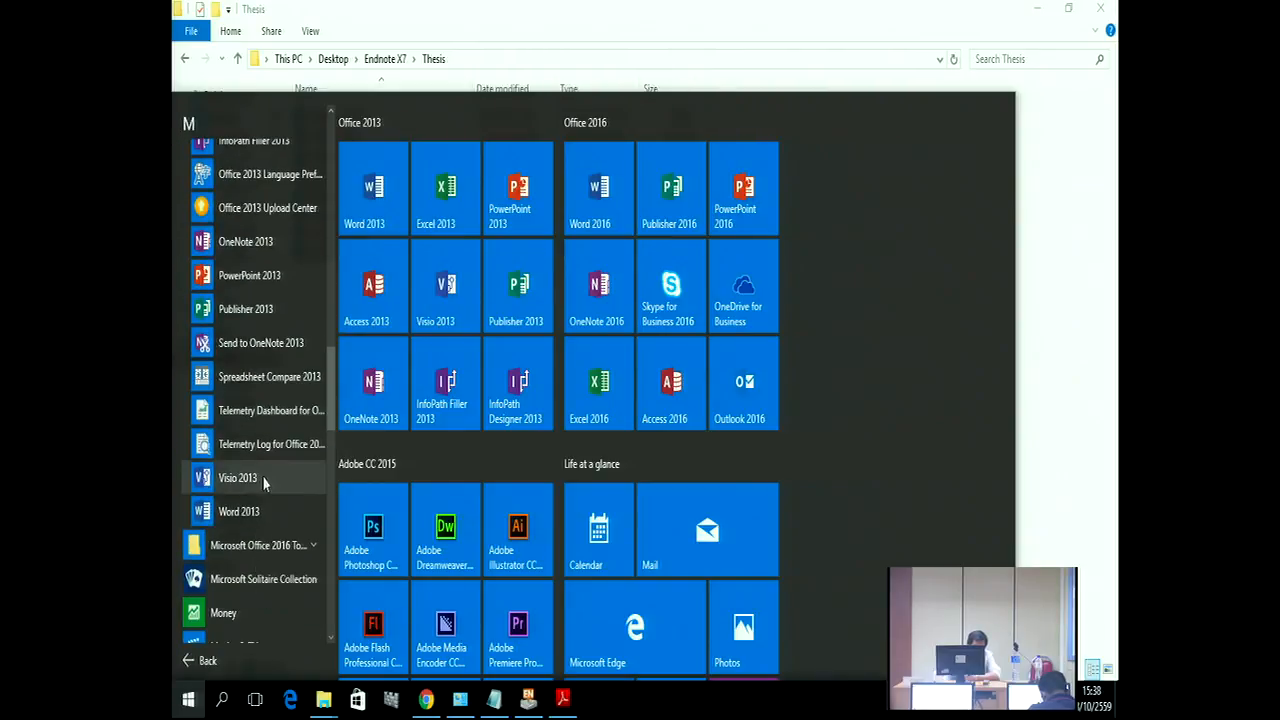
click(250, 512)
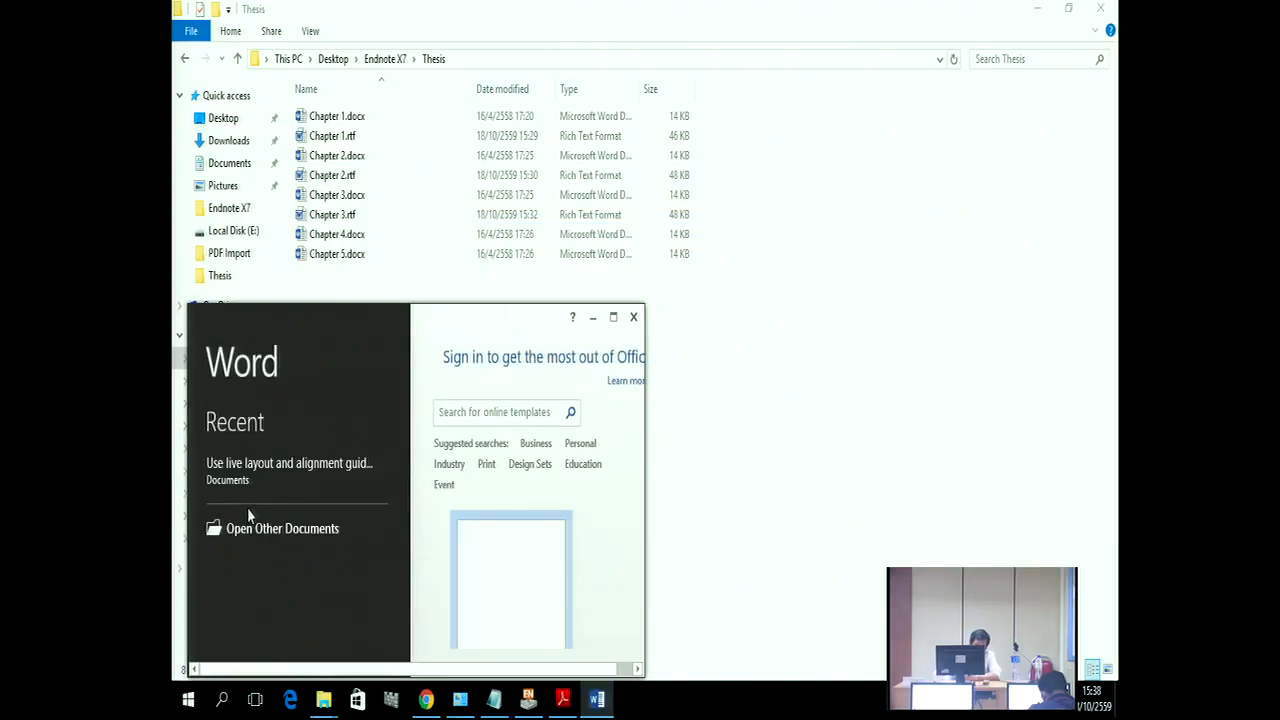
click(492, 578)
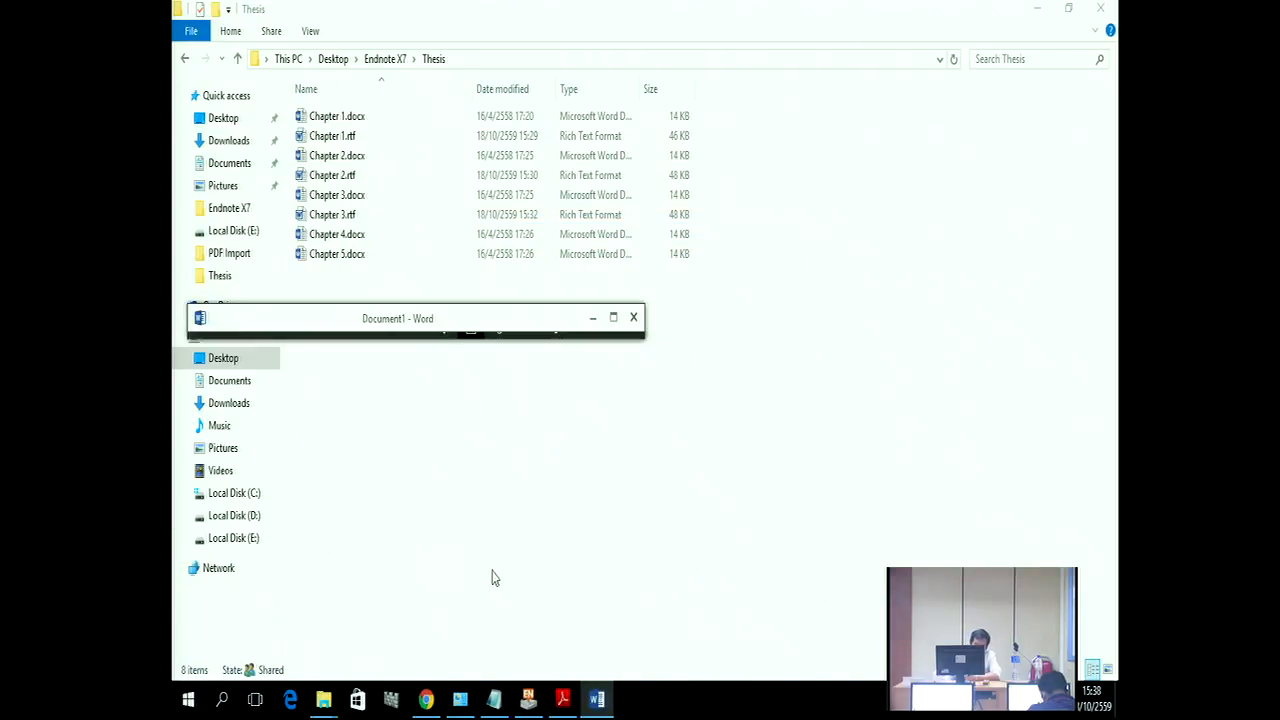
Step: Maximize the Word window, hide the Navigation pane and zoom the page in to 150%
click(613, 317)
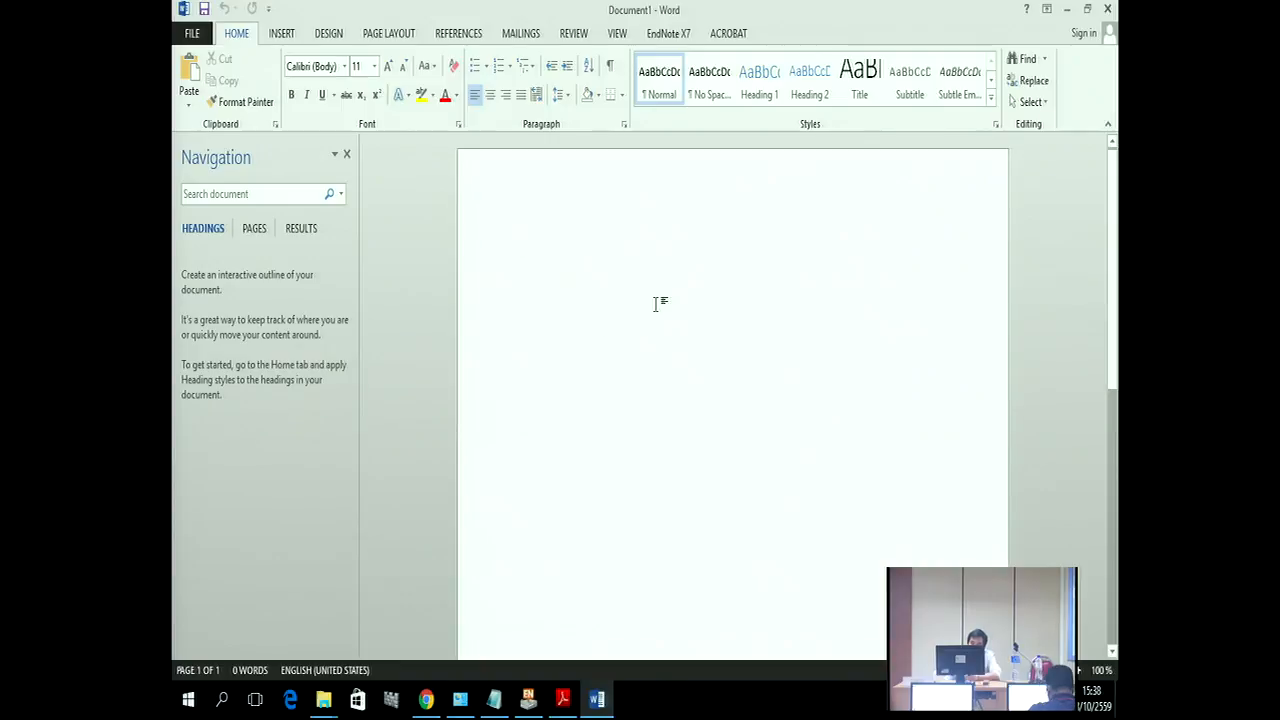
click(621, 303)
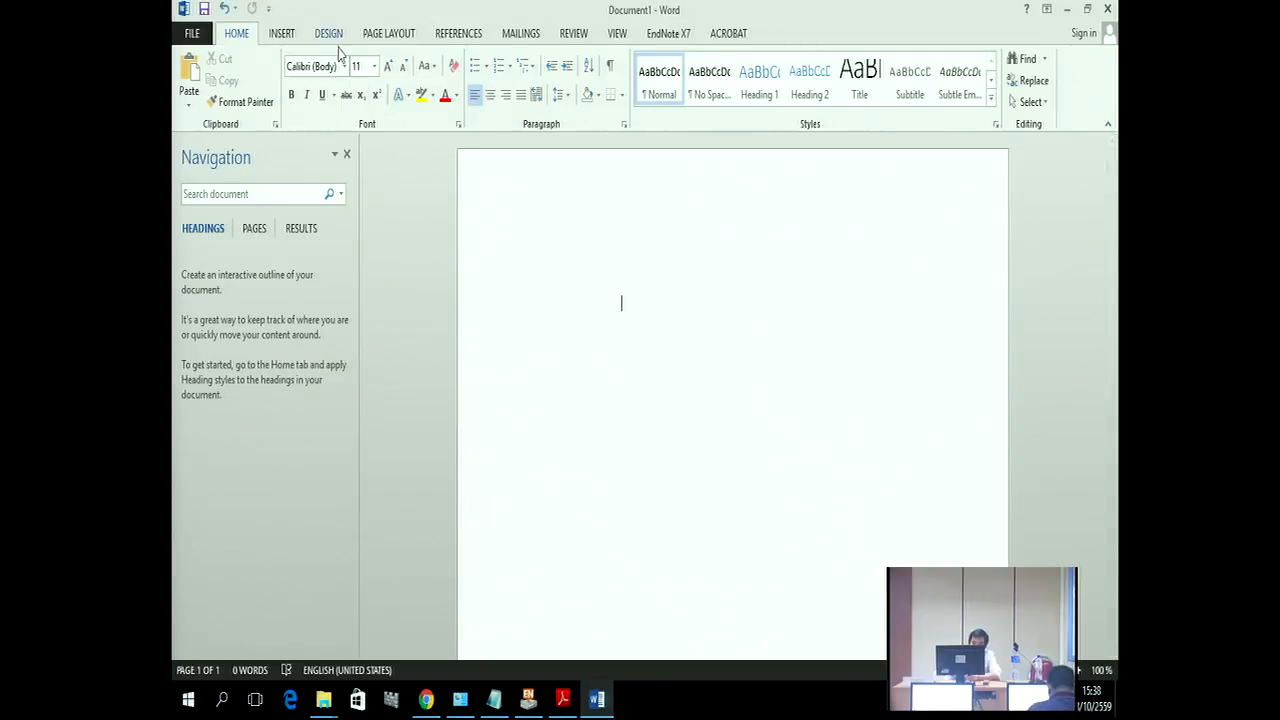
click(346, 154)
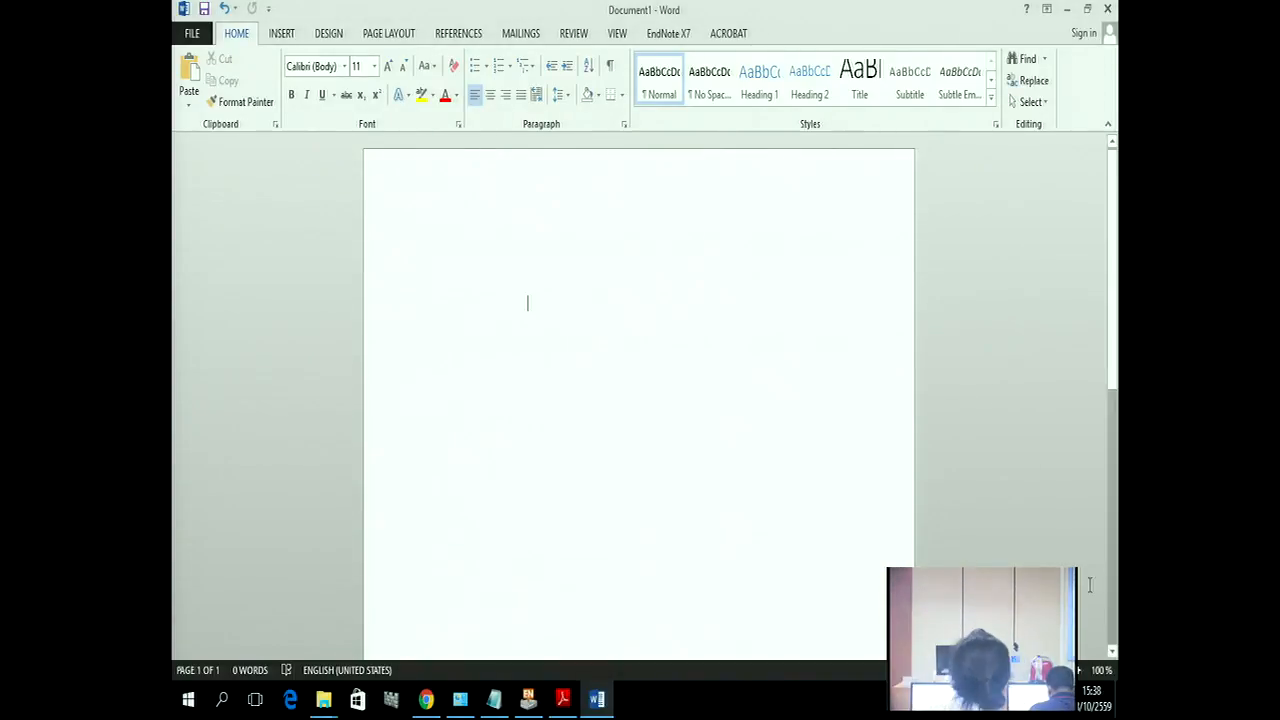
click(1080, 672)
click(1080, 672)
click(1080, 672)
click(1080, 672)
click(1080, 672)
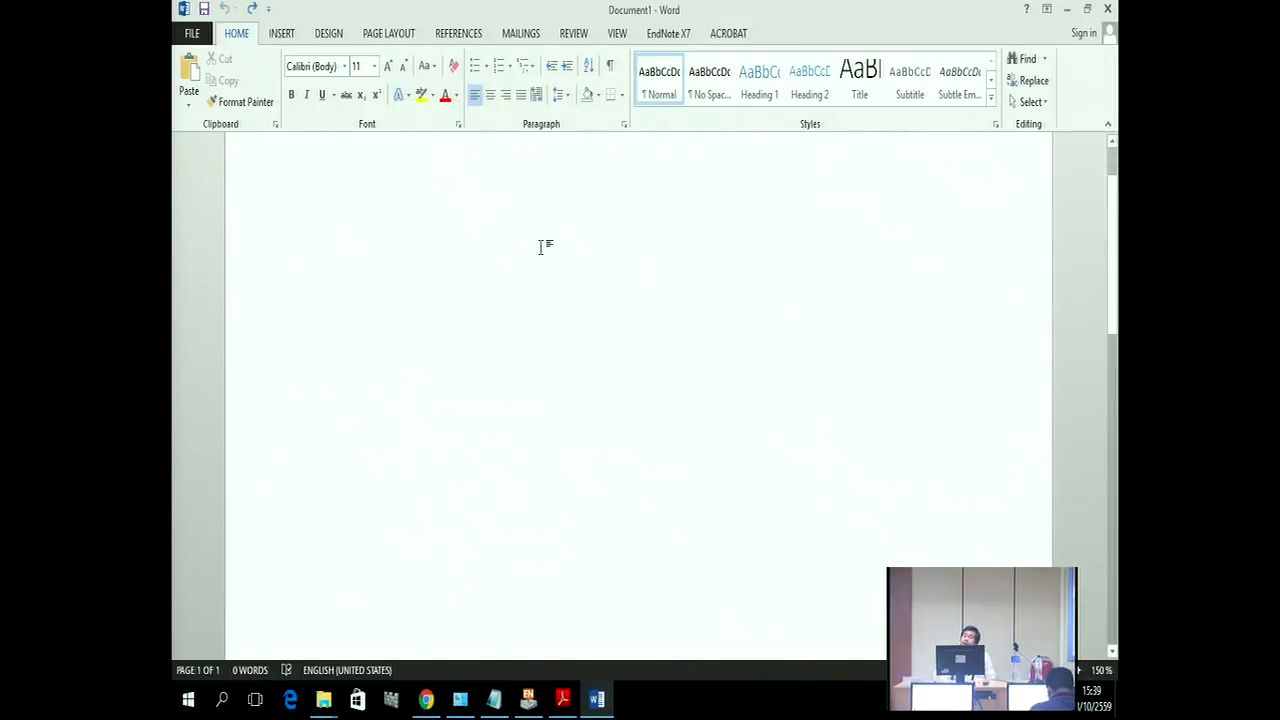
scroll(549, 331, up, 1)
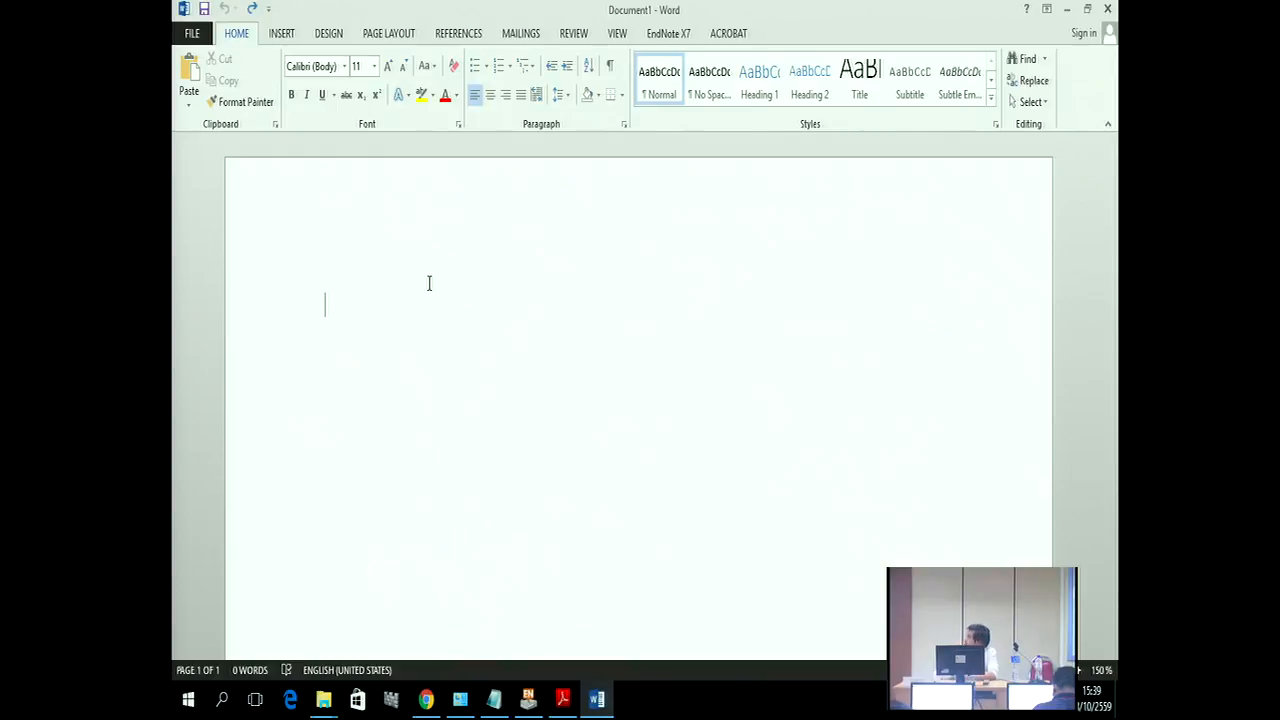
Step: Start a Save As into the Endnote X7 > Thesis folder with the file name Refernces
click(192, 36)
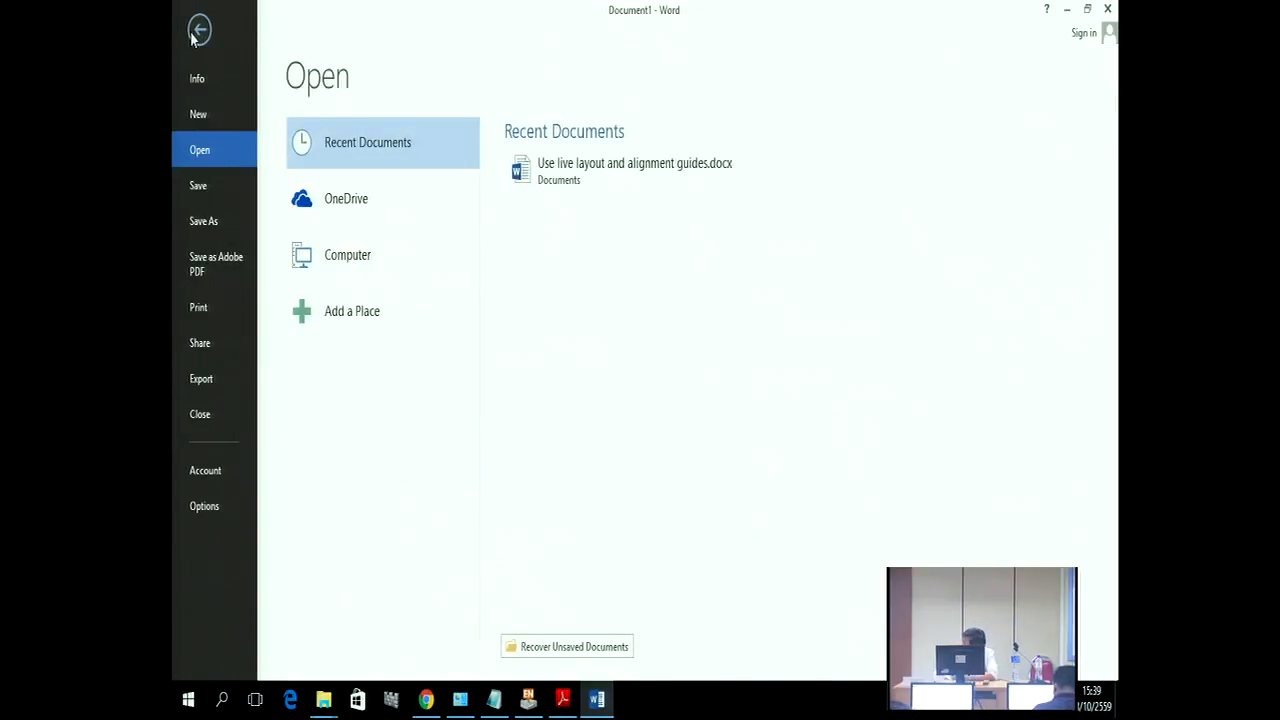
click(205, 222)
click(538, 306)
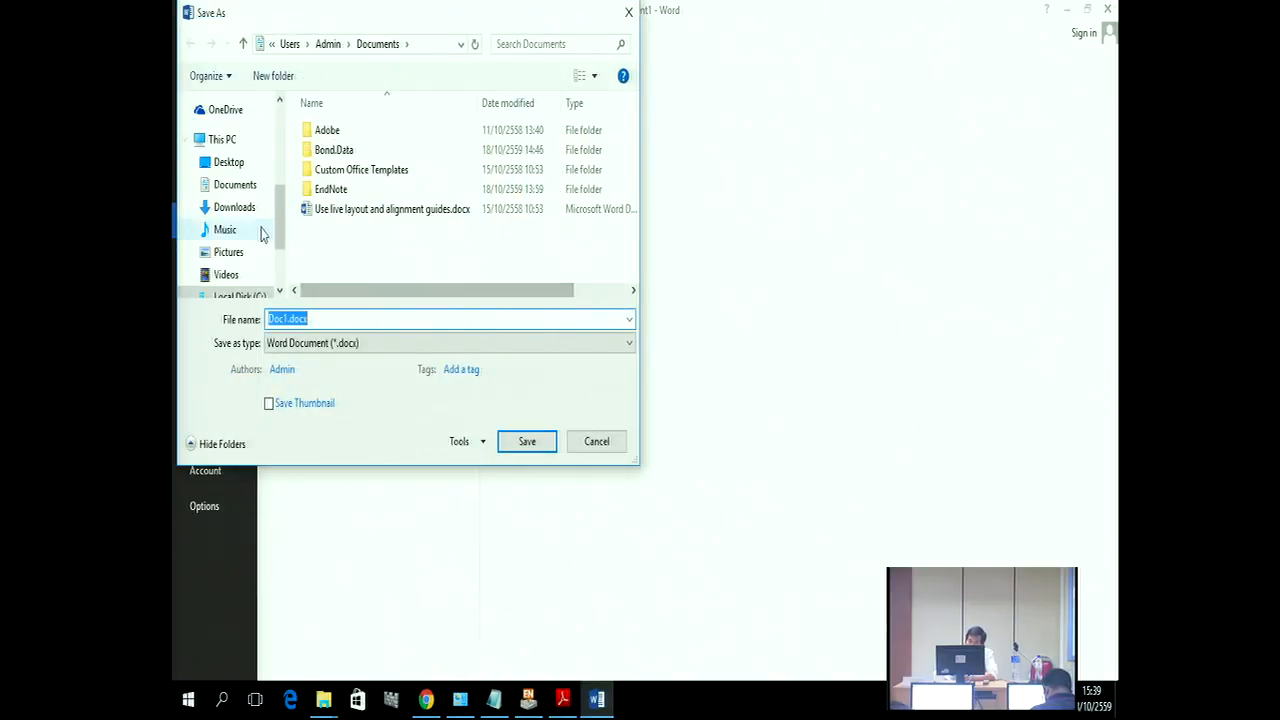
drag(280, 218, 284, 155)
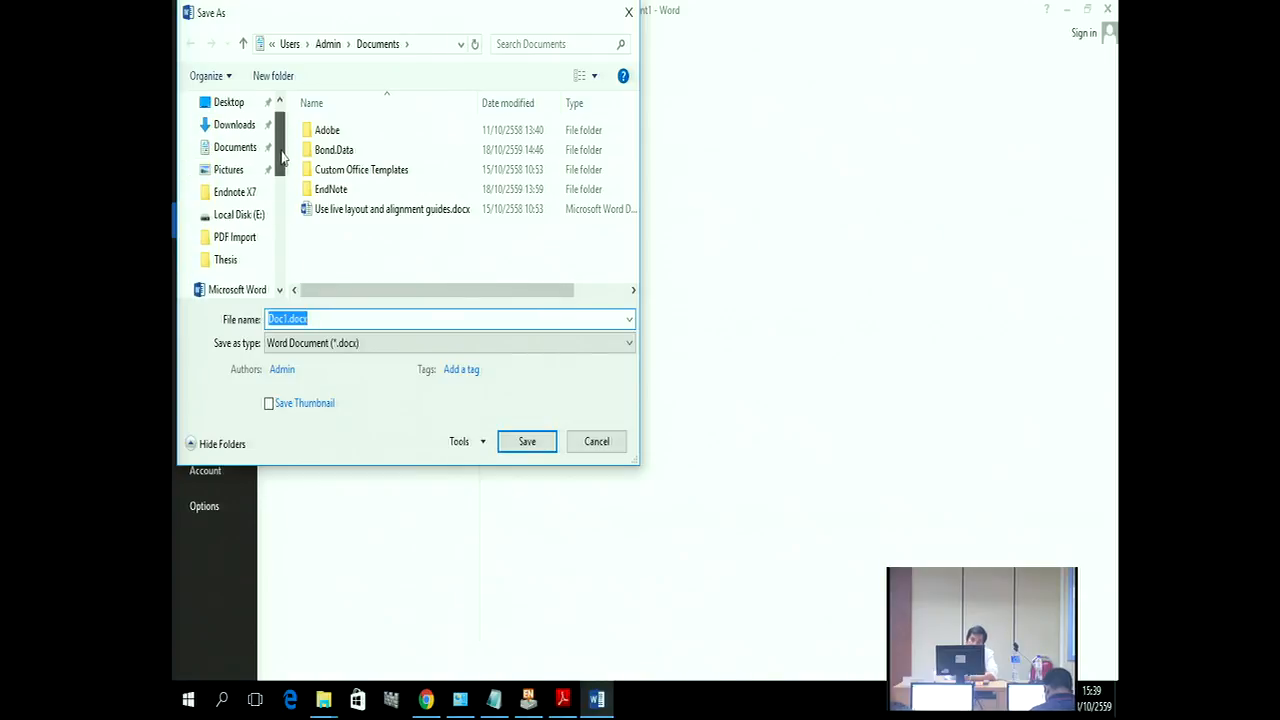
click(232, 266)
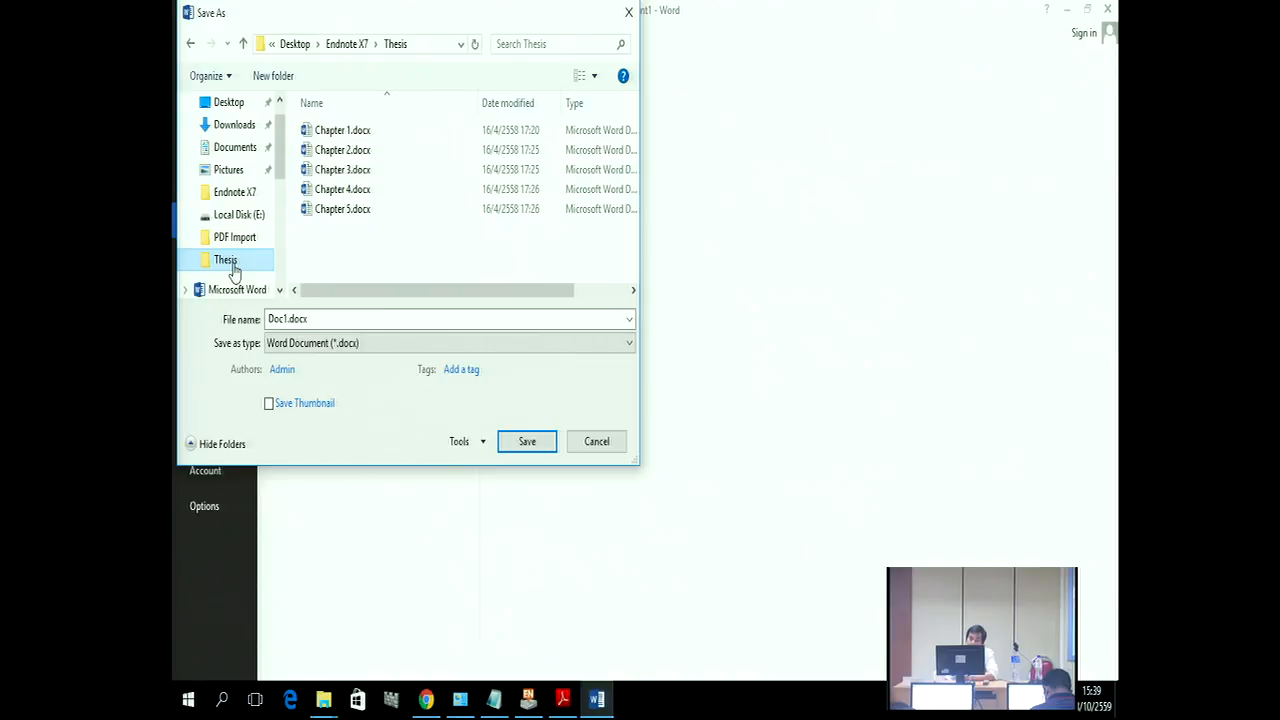
double_click(270, 318)
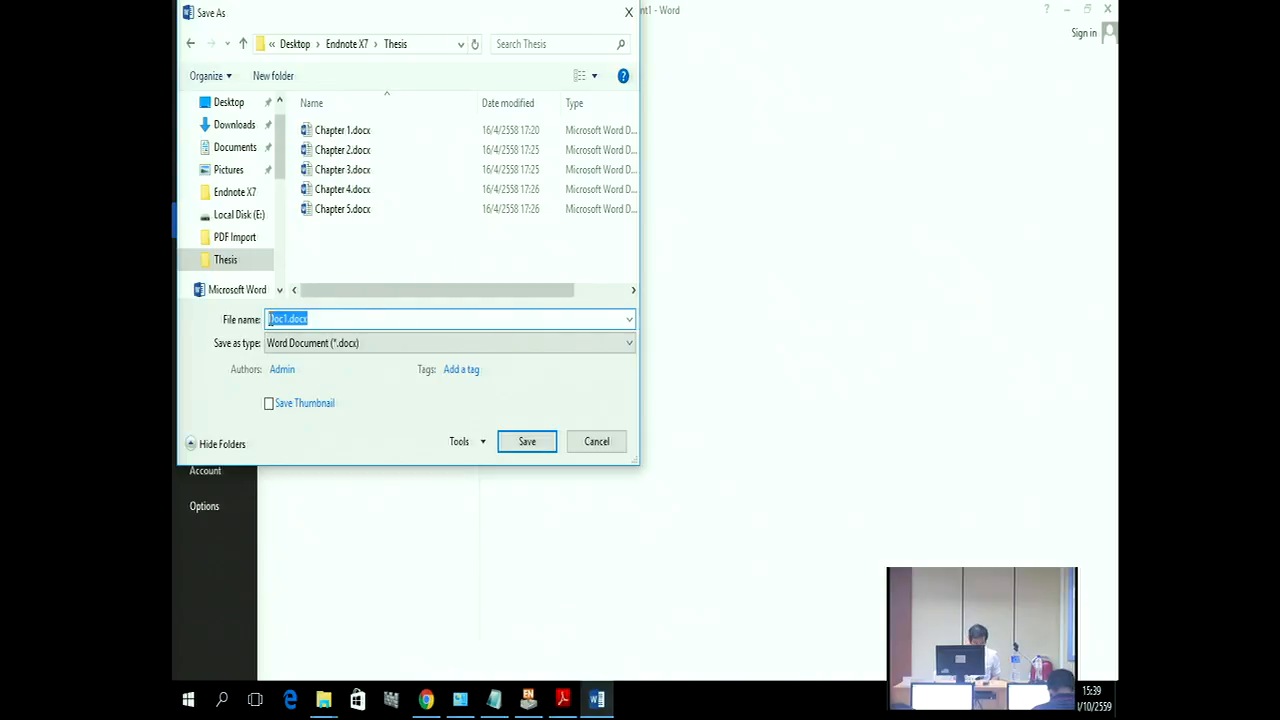
text(Re)
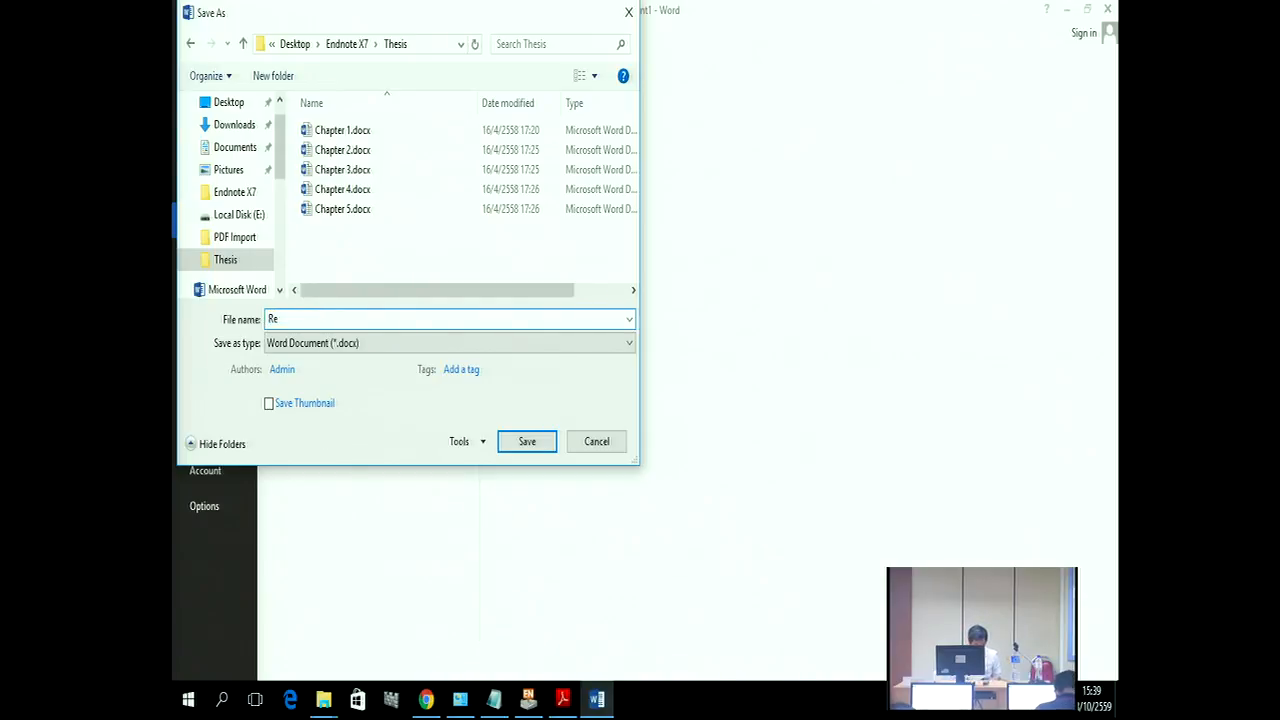
text(fernces)
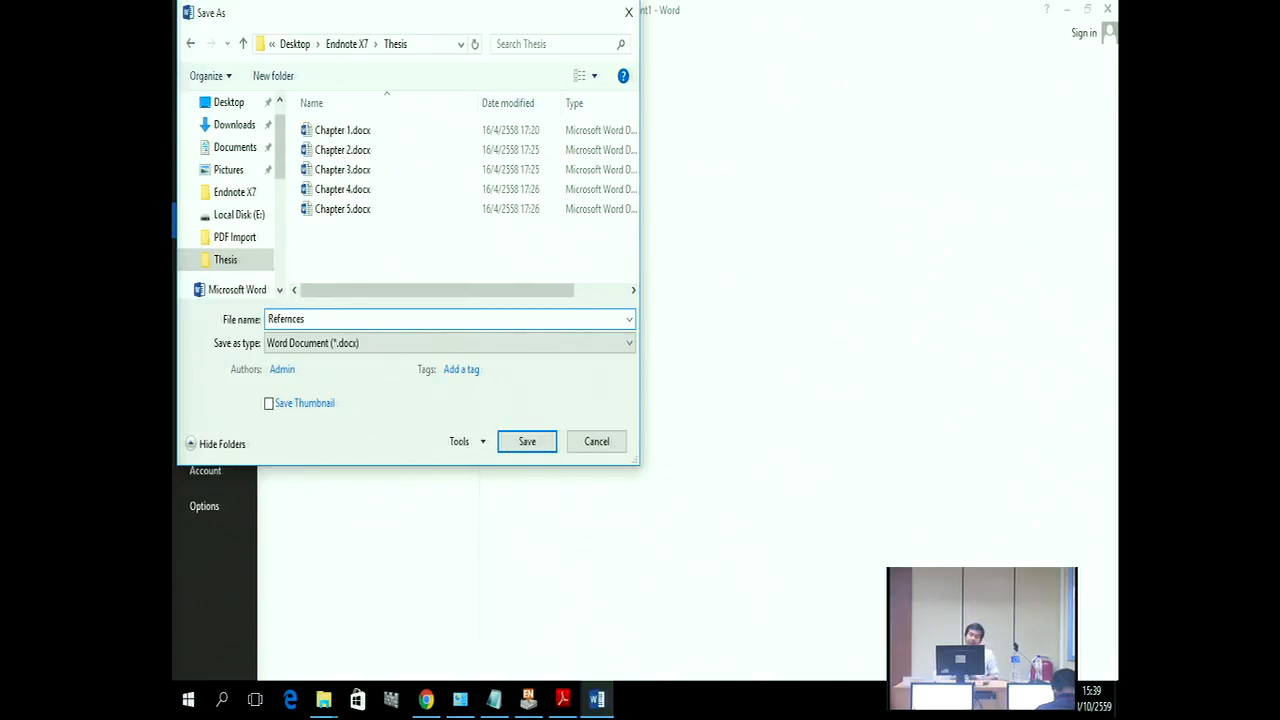
Step: Save the document in the Thesis folder as Refernces.rtf in Rich Text Format (*.rtf)
click(272, 343)
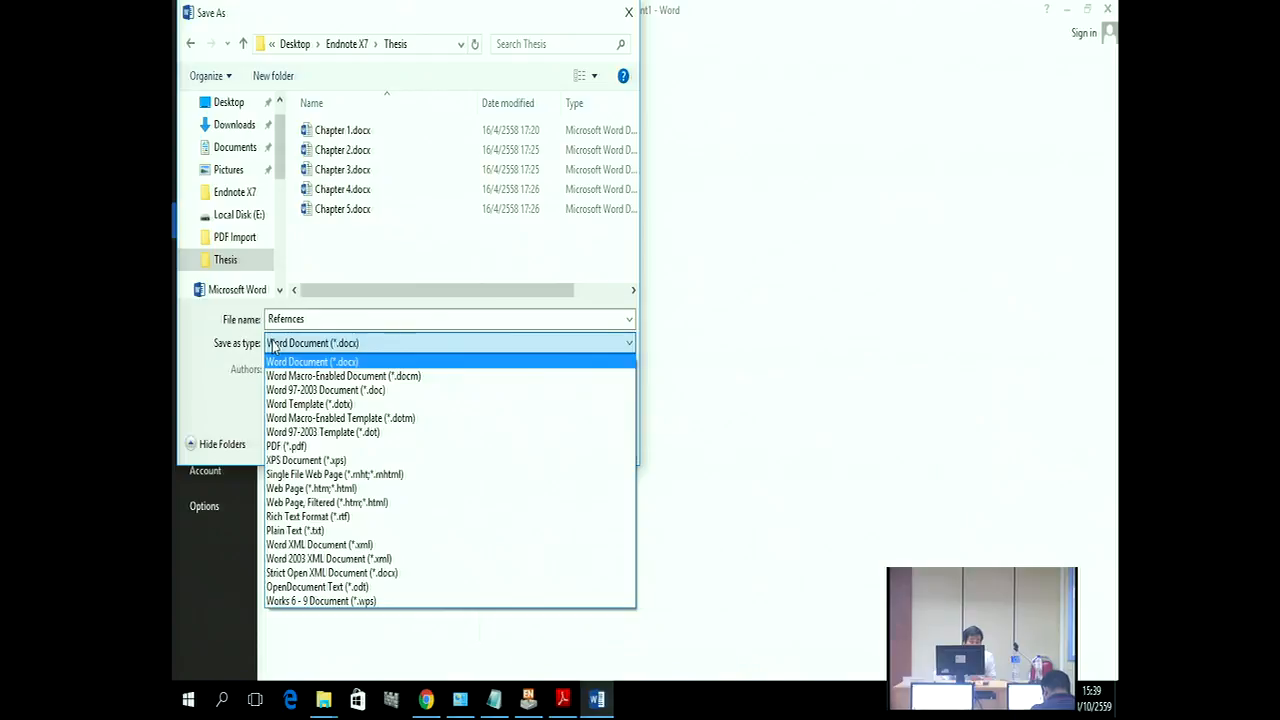
click(314, 531)
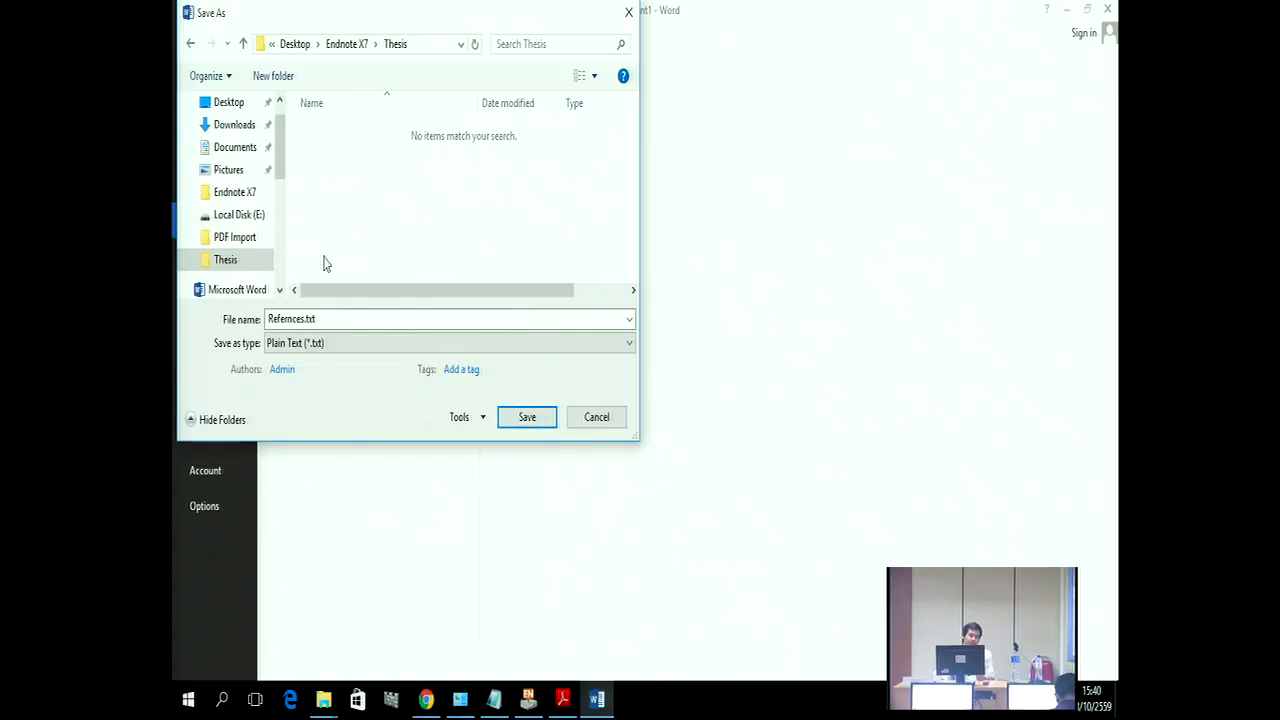
click(234, 191)
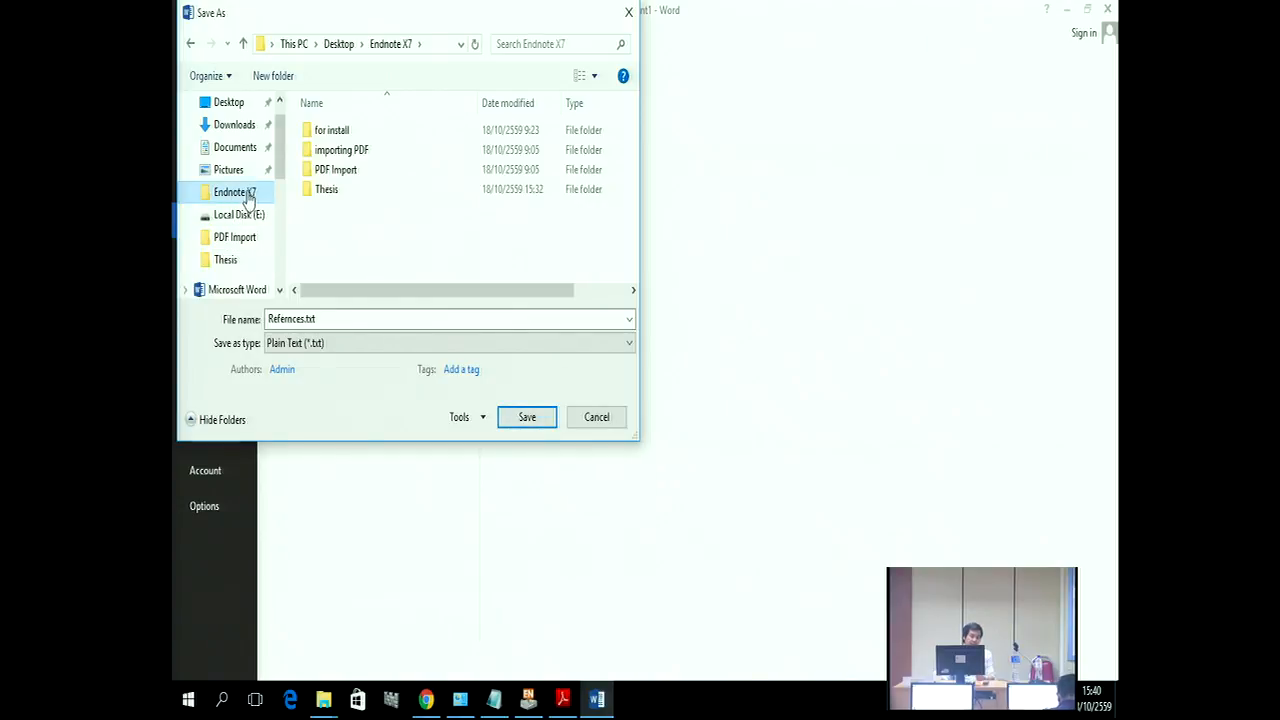
double_click(330, 191)
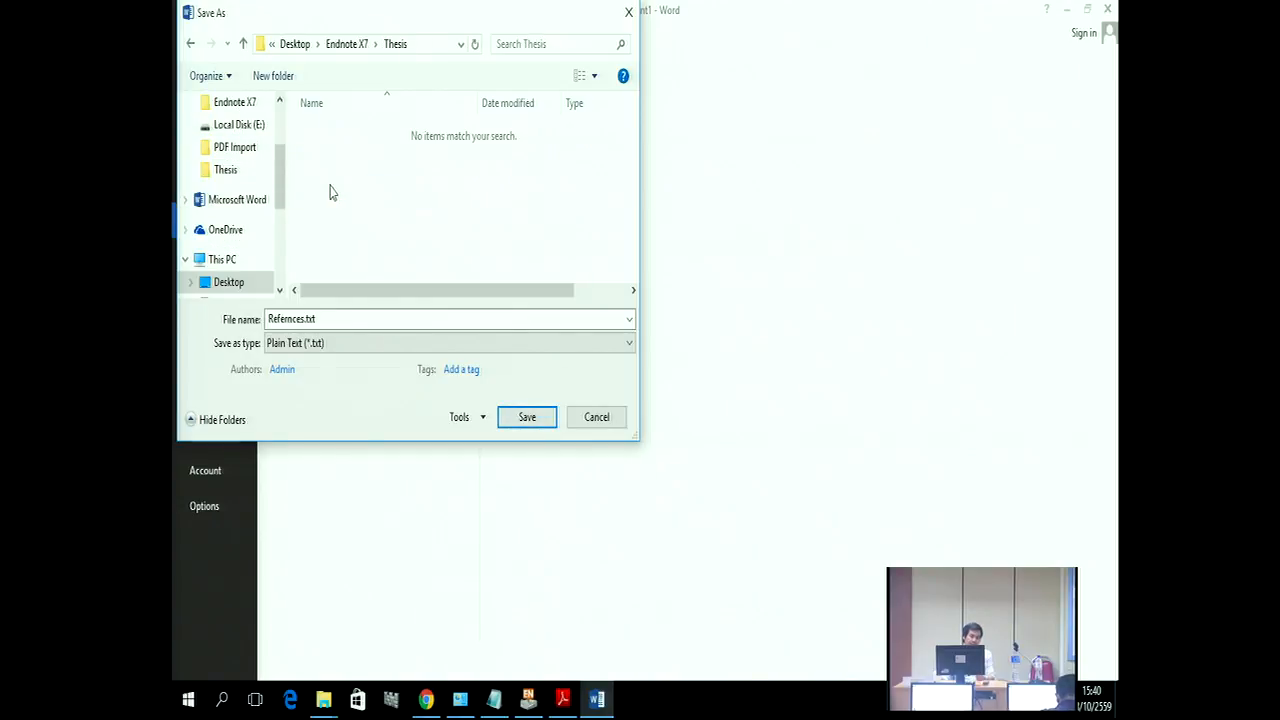
click(369, 345)
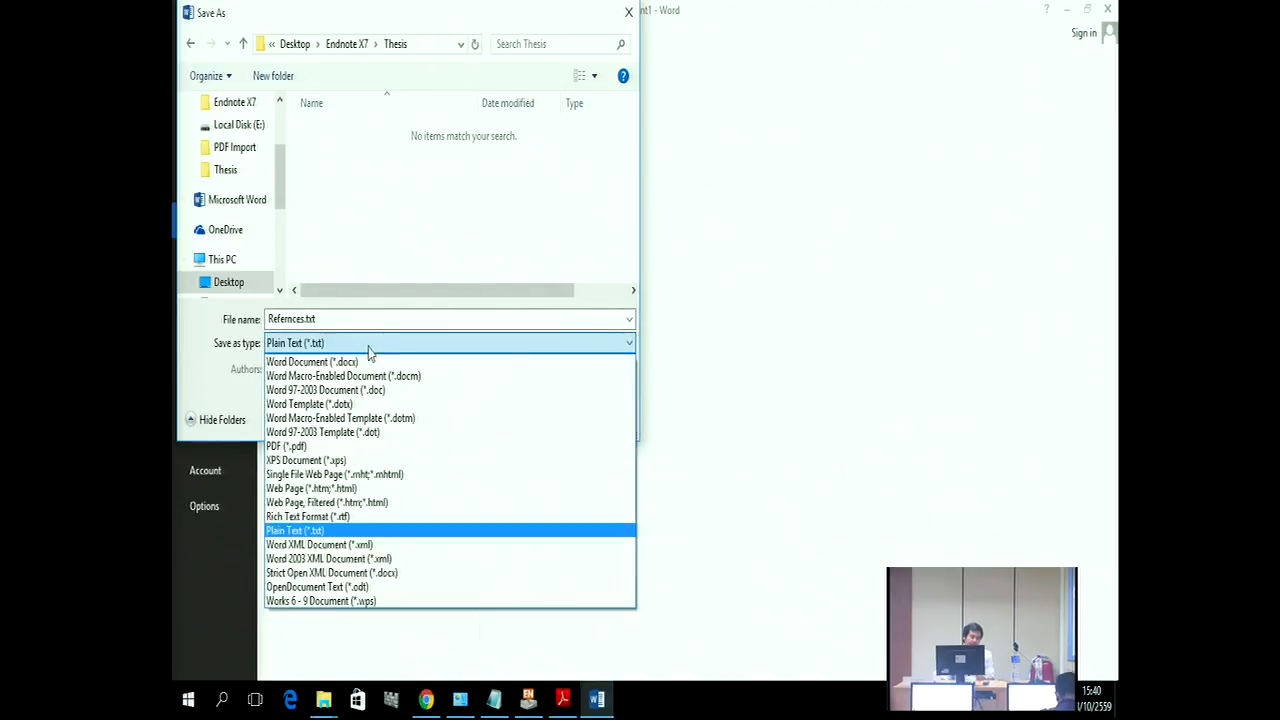
click(333, 517)
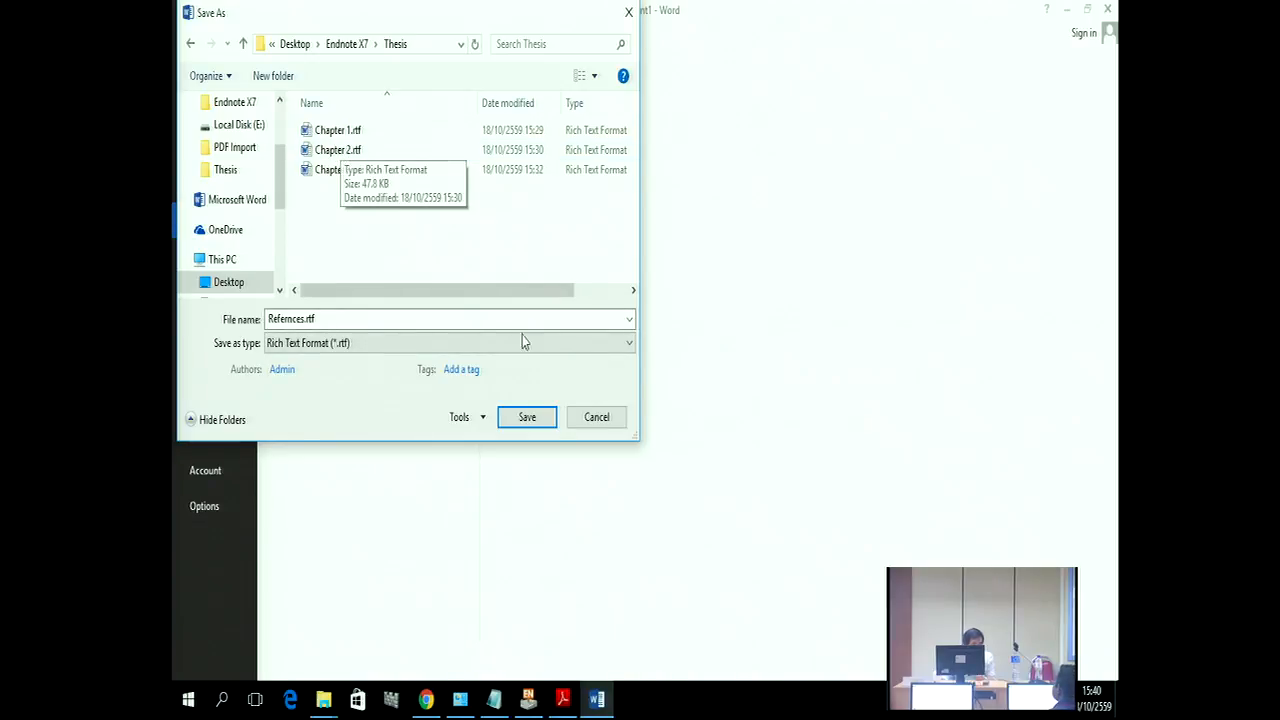
click(545, 425)
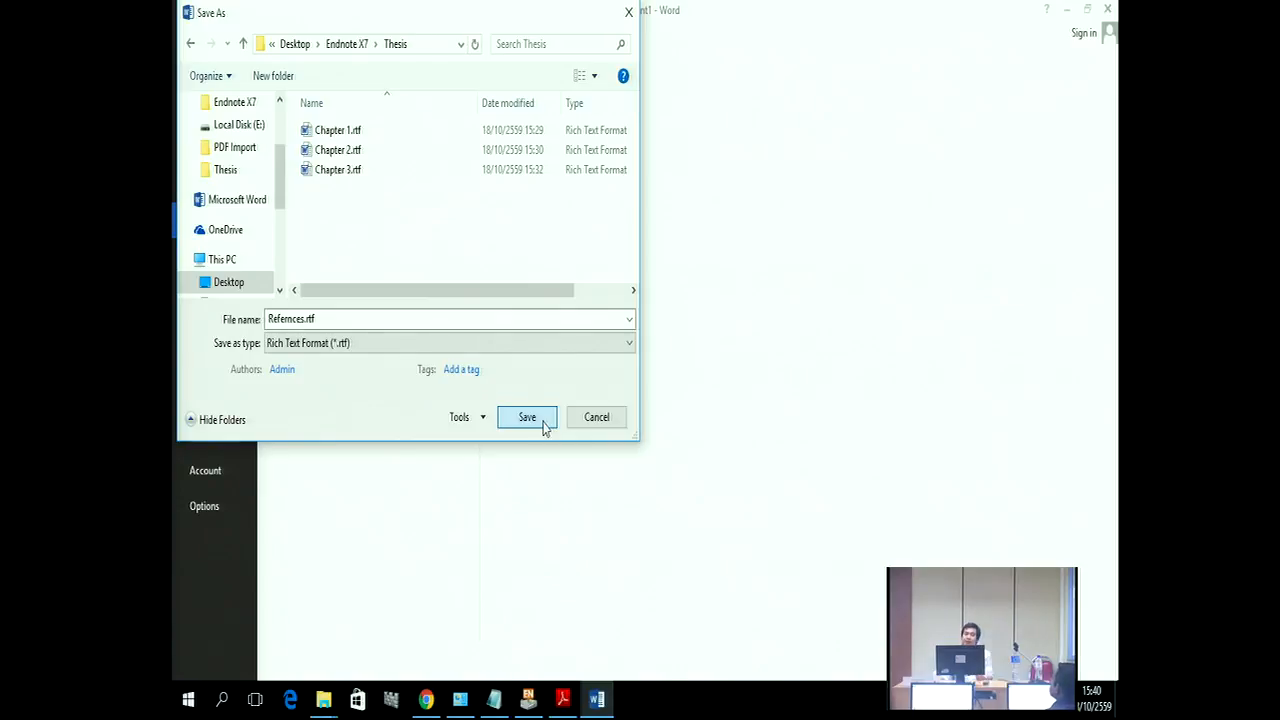
click(543, 422)
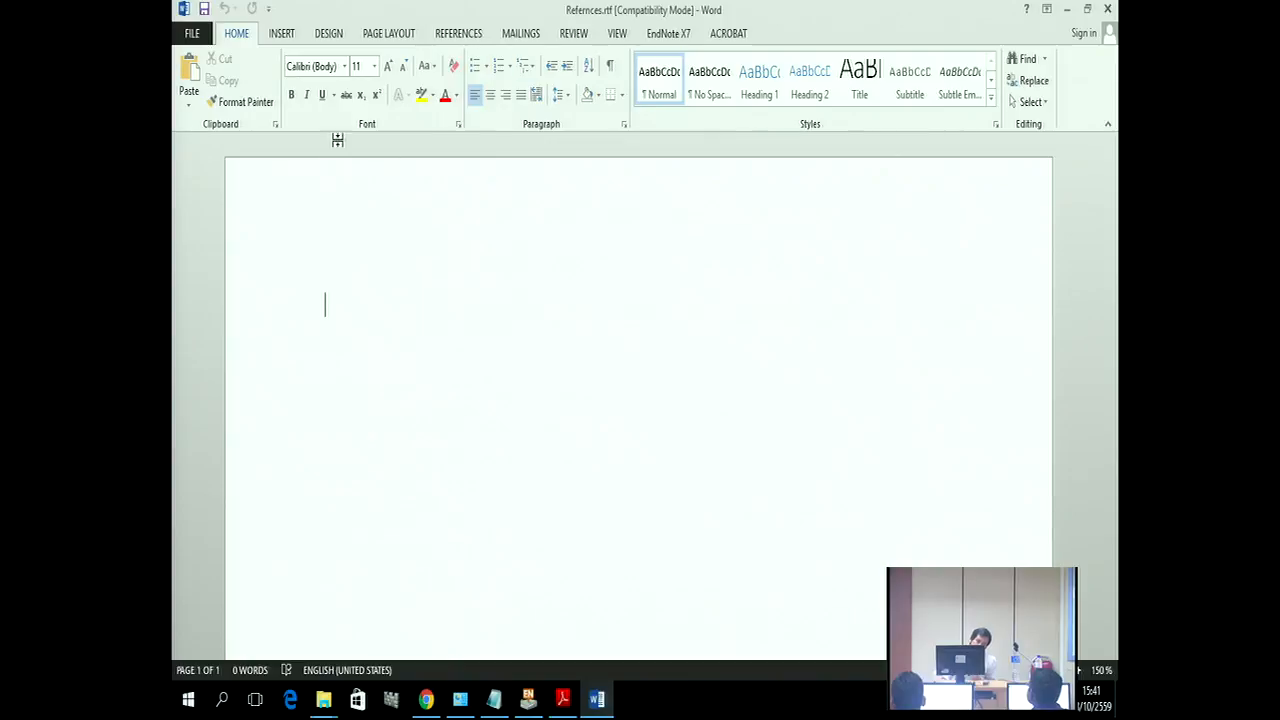
Step: Re-save Refernces.rtf to the Thesis folder, keeping the Rich Text Format file type
click(198, 38)
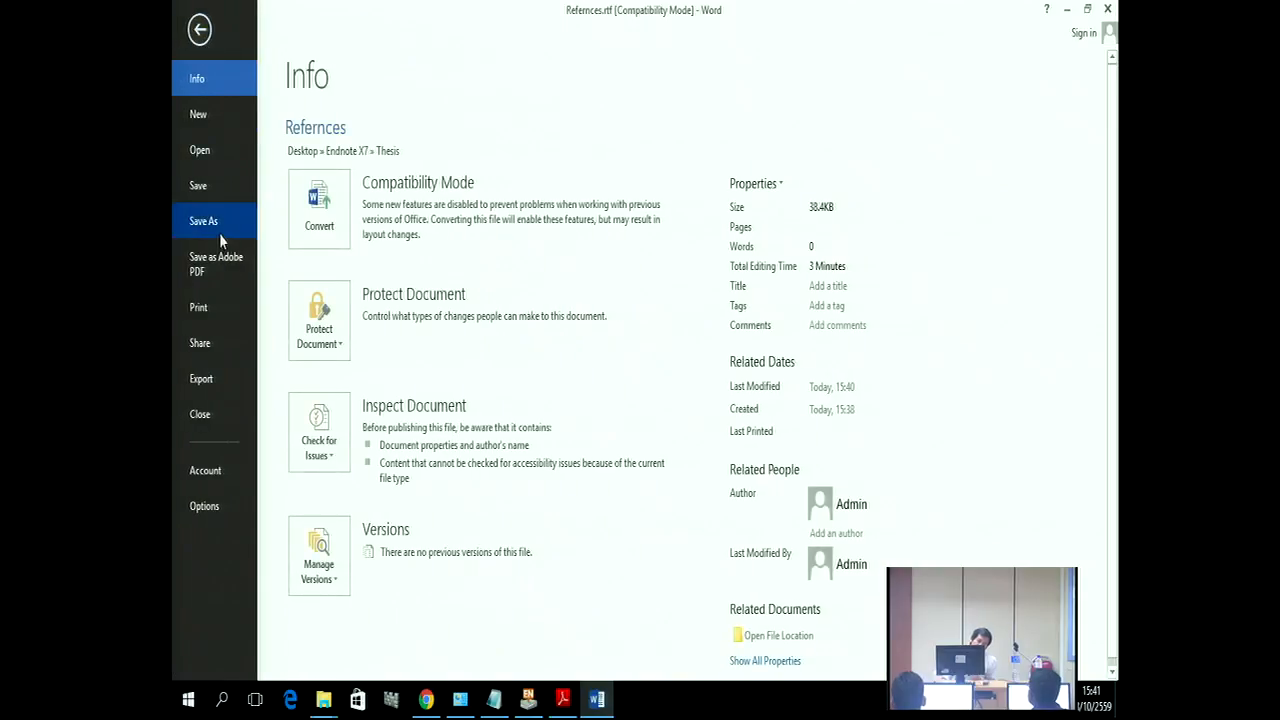
click(219, 233)
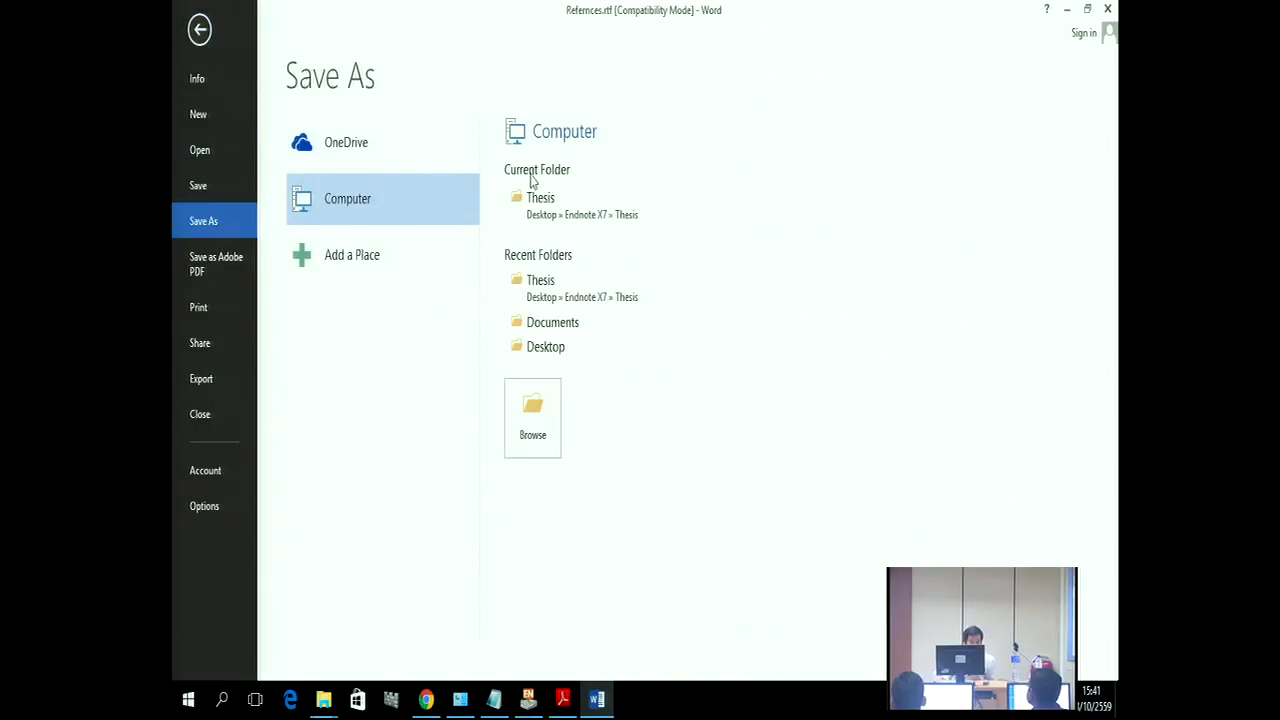
click(557, 201)
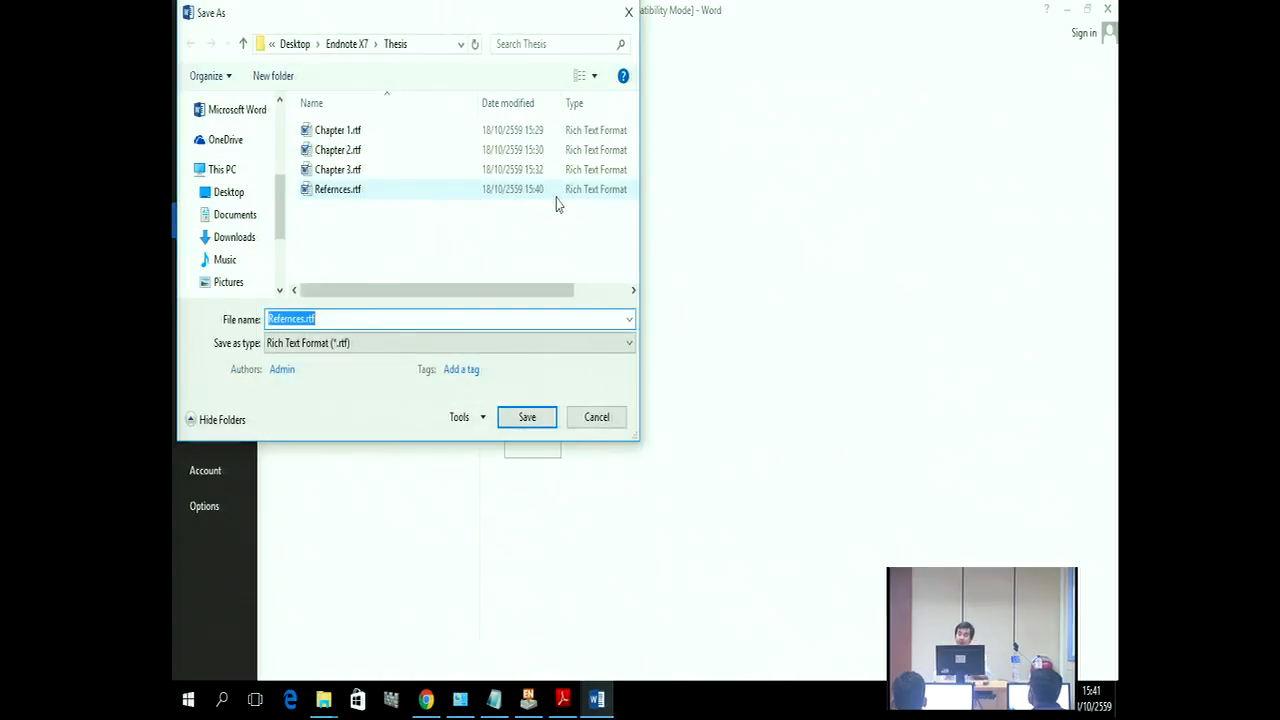
click(345, 314)
drag(343, 314, 264, 319)
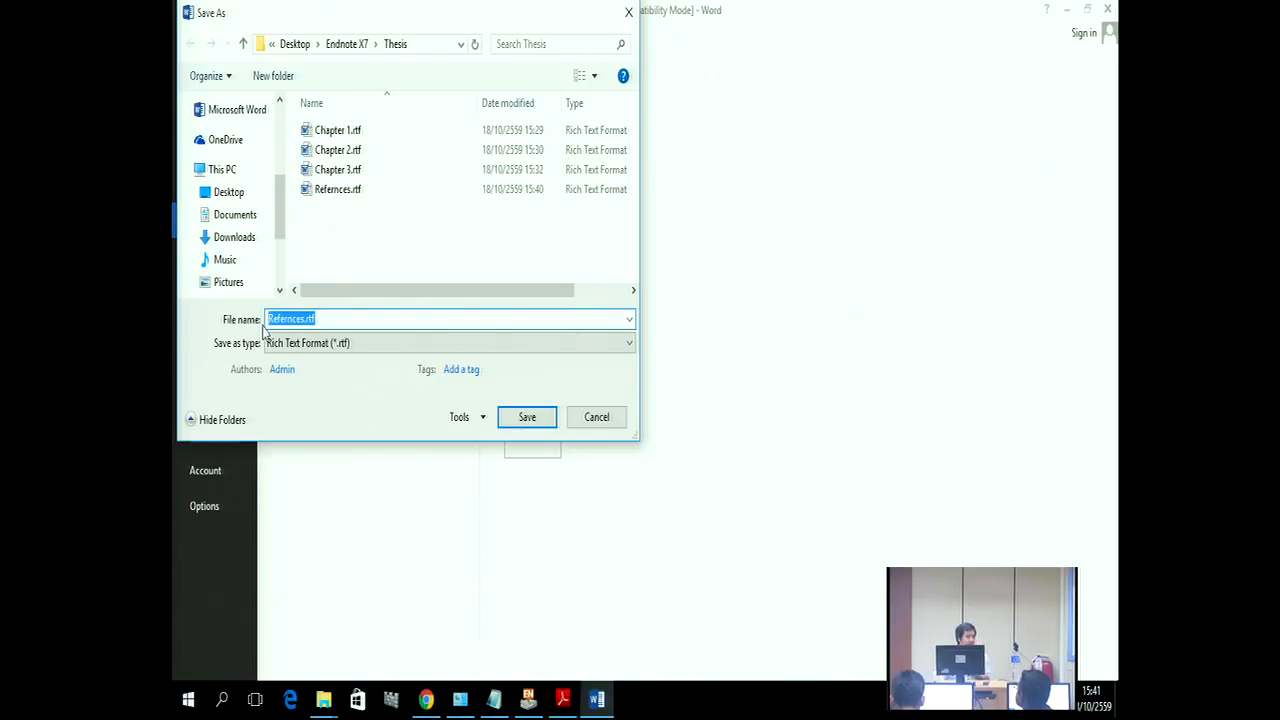
click(303, 343)
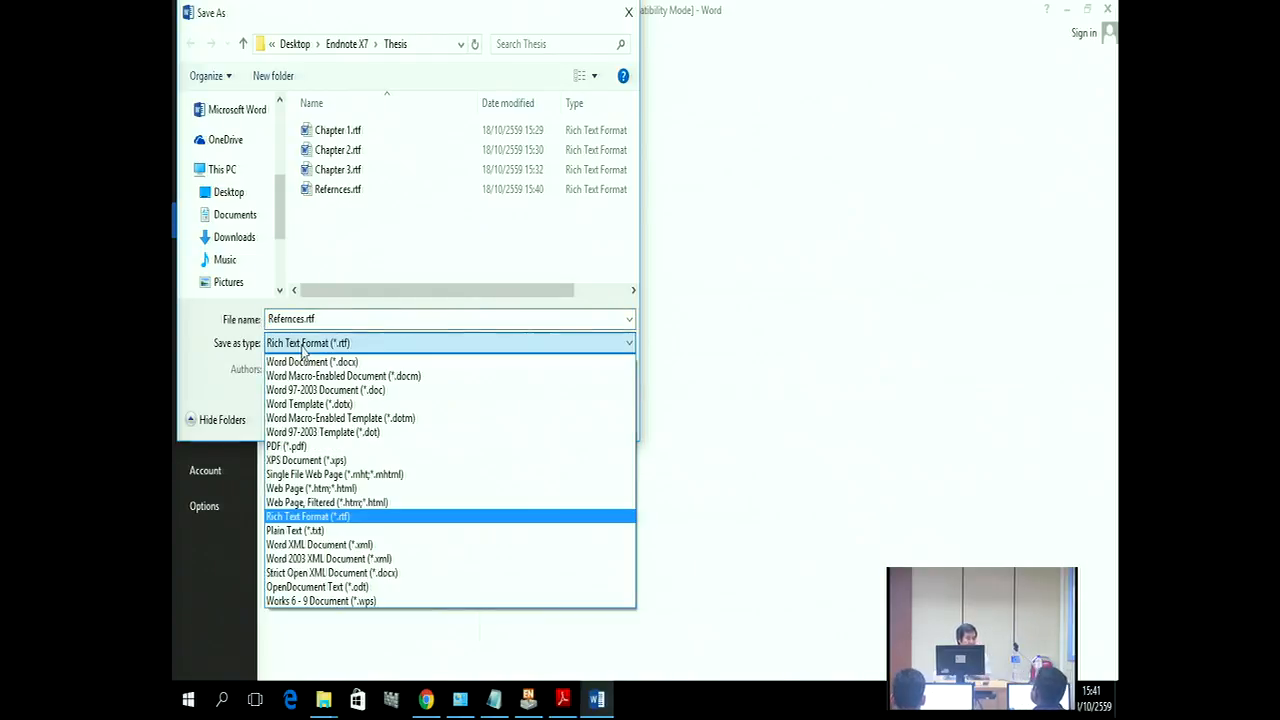
click(320, 516)
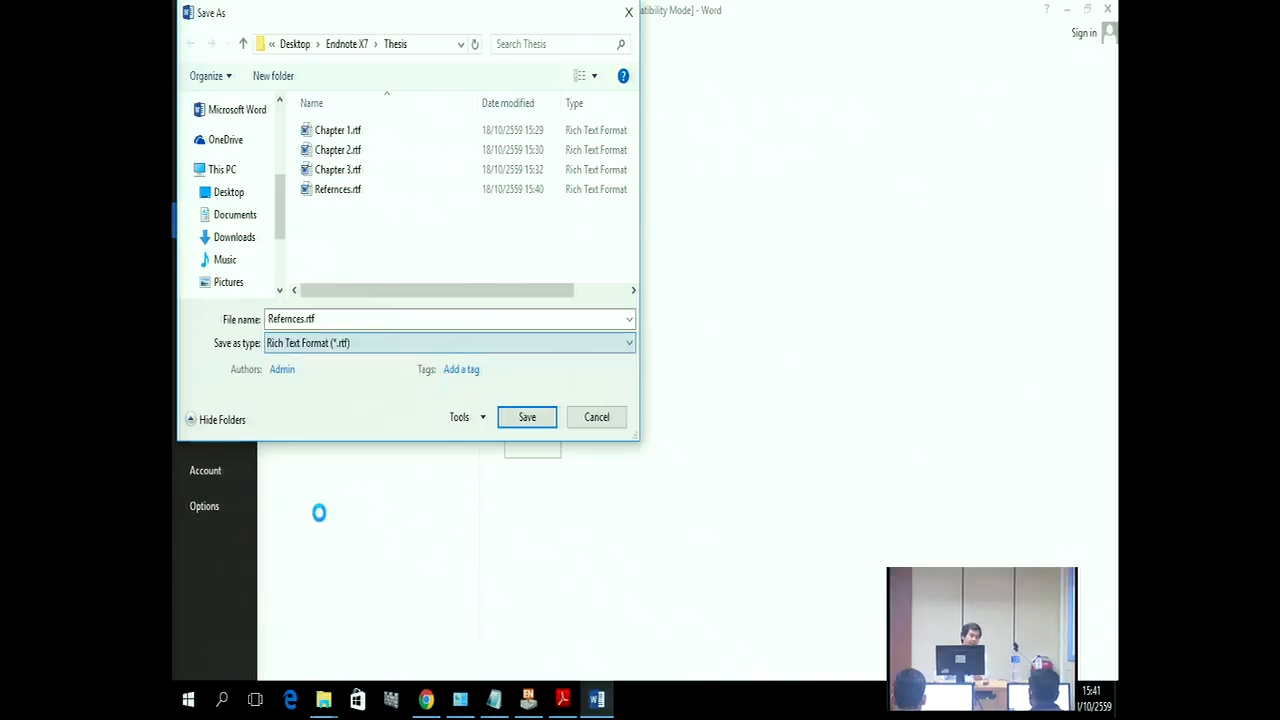
click(505, 426)
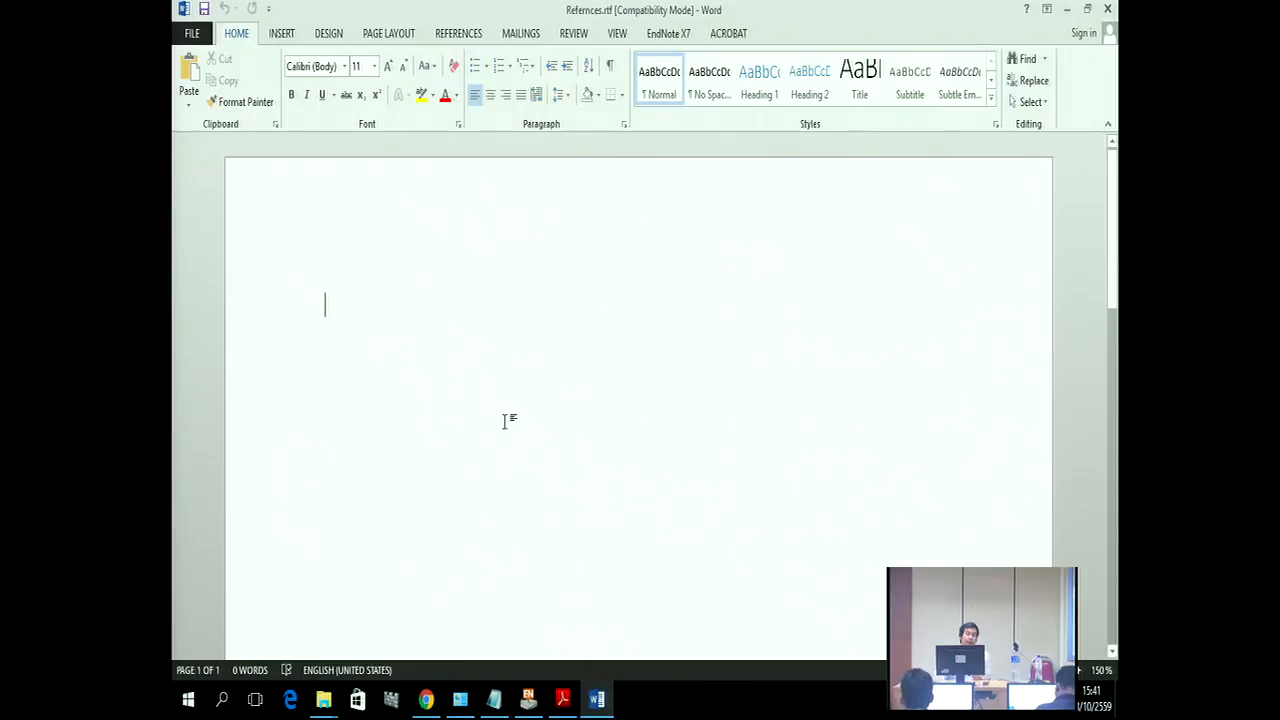
Step: Close Refernces.rtf and the empty Word window to return to the Thesis folder
click(1108, 8)
click(1108, 8)
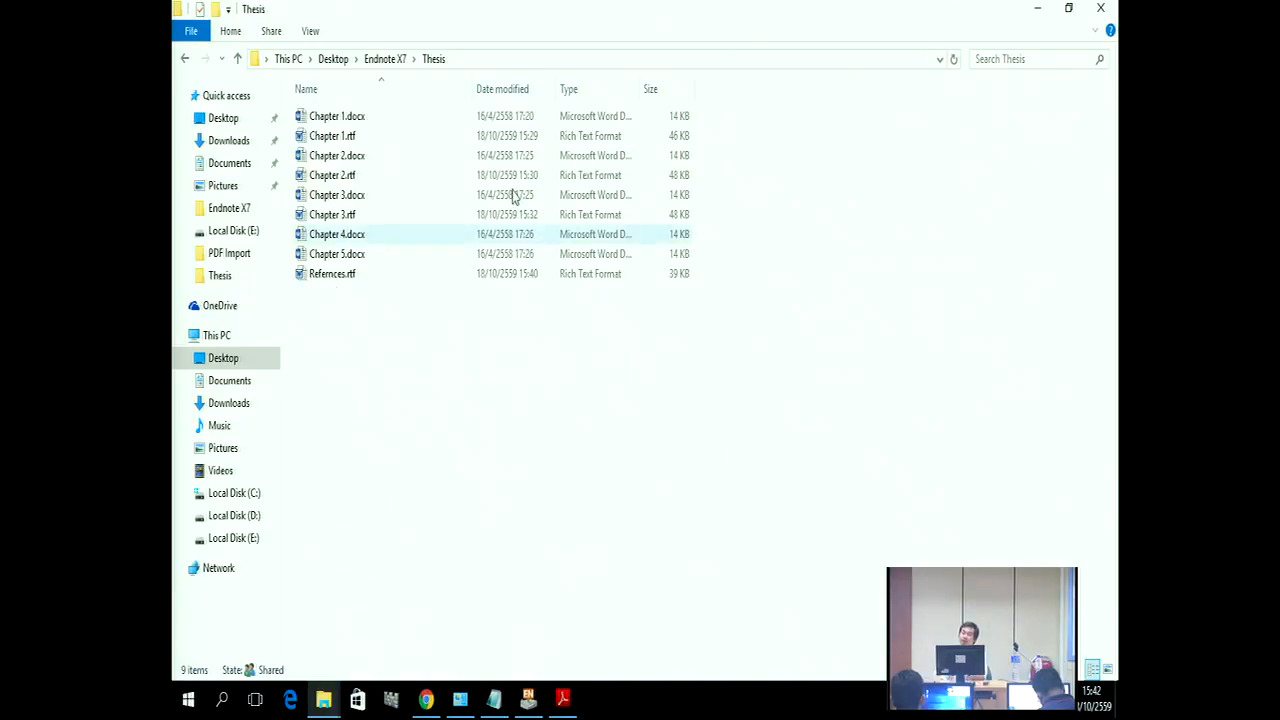
Step: Close the Thesis folder window, deselect the library references, and bring up Tools > Format Paper
click(1097, 9)
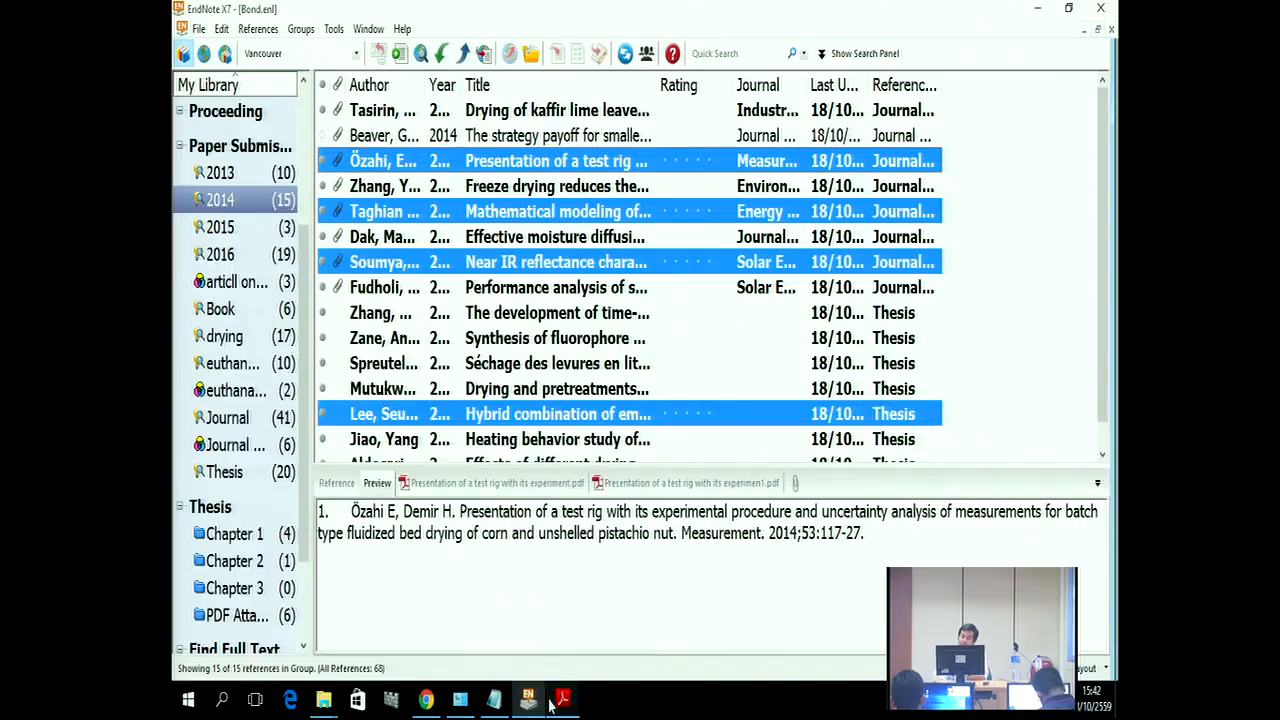
click(993, 339)
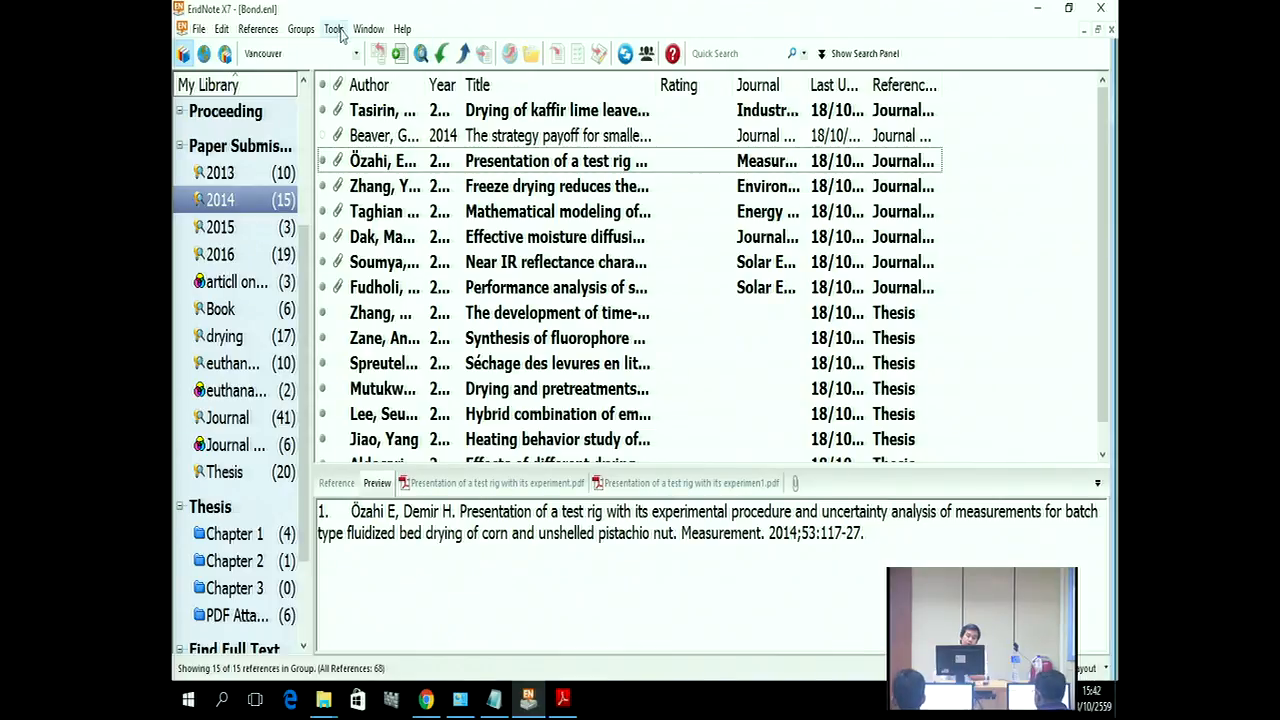
click(337, 30)
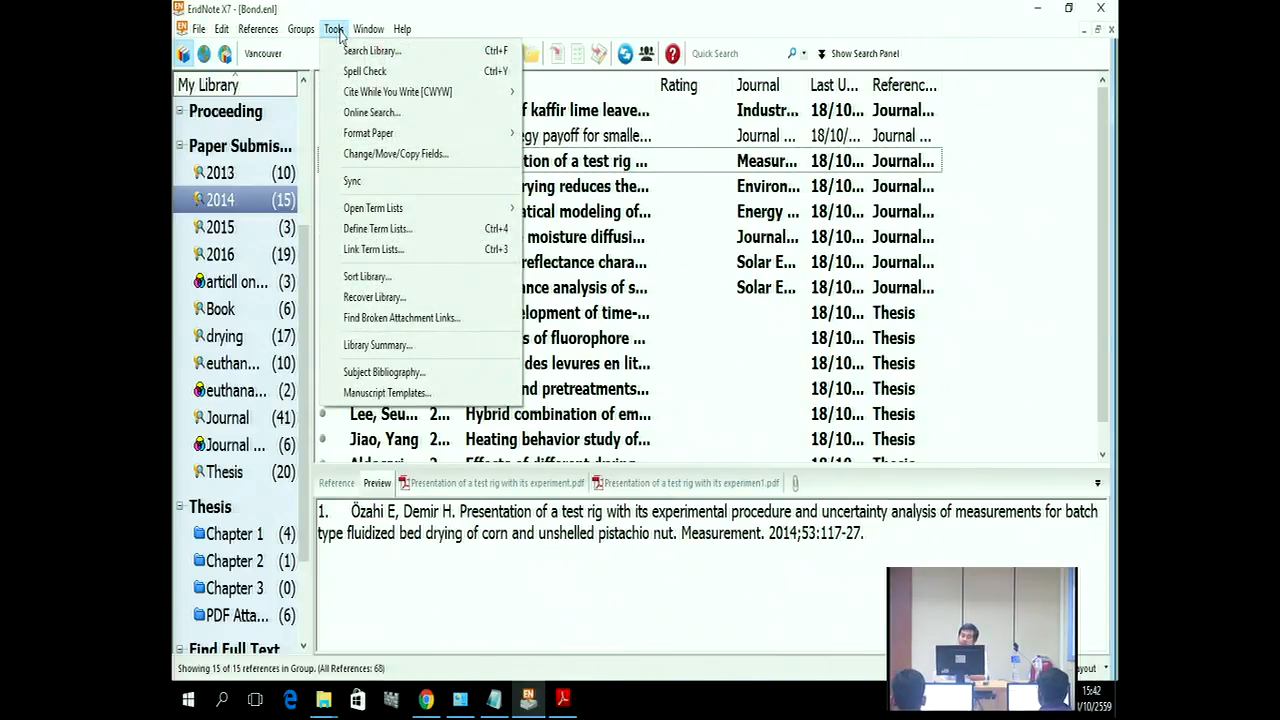
mouse_move(370, 136)
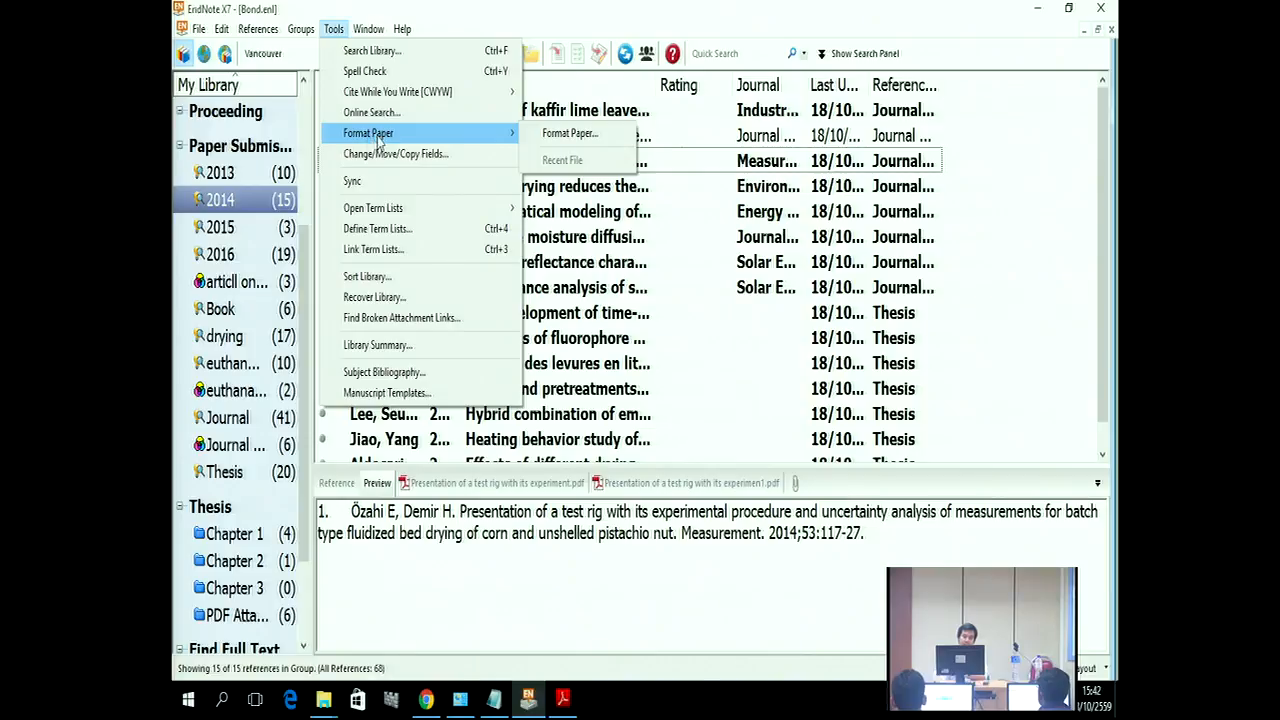
Step: Load Chapter 1.rtf from Endnote X7 > Thesis into Format Paper, finding 5 matched citations
click(547, 136)
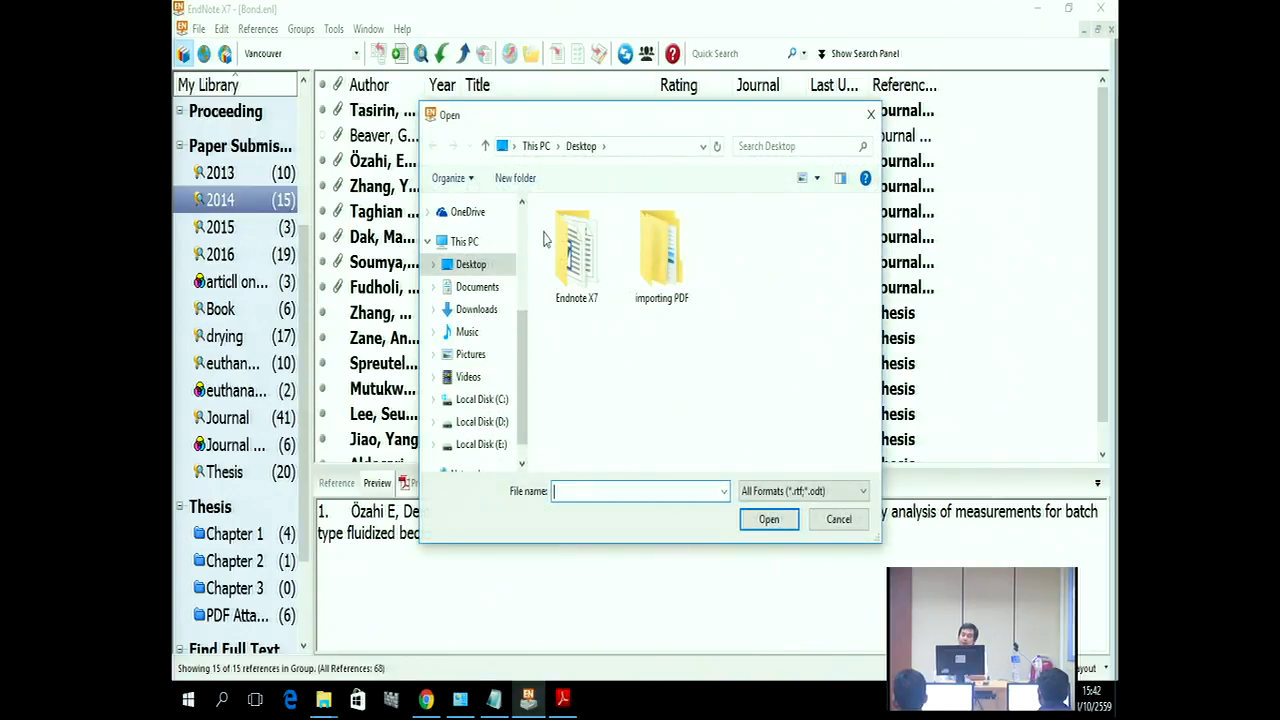
double_click(585, 278)
double_click(572, 292)
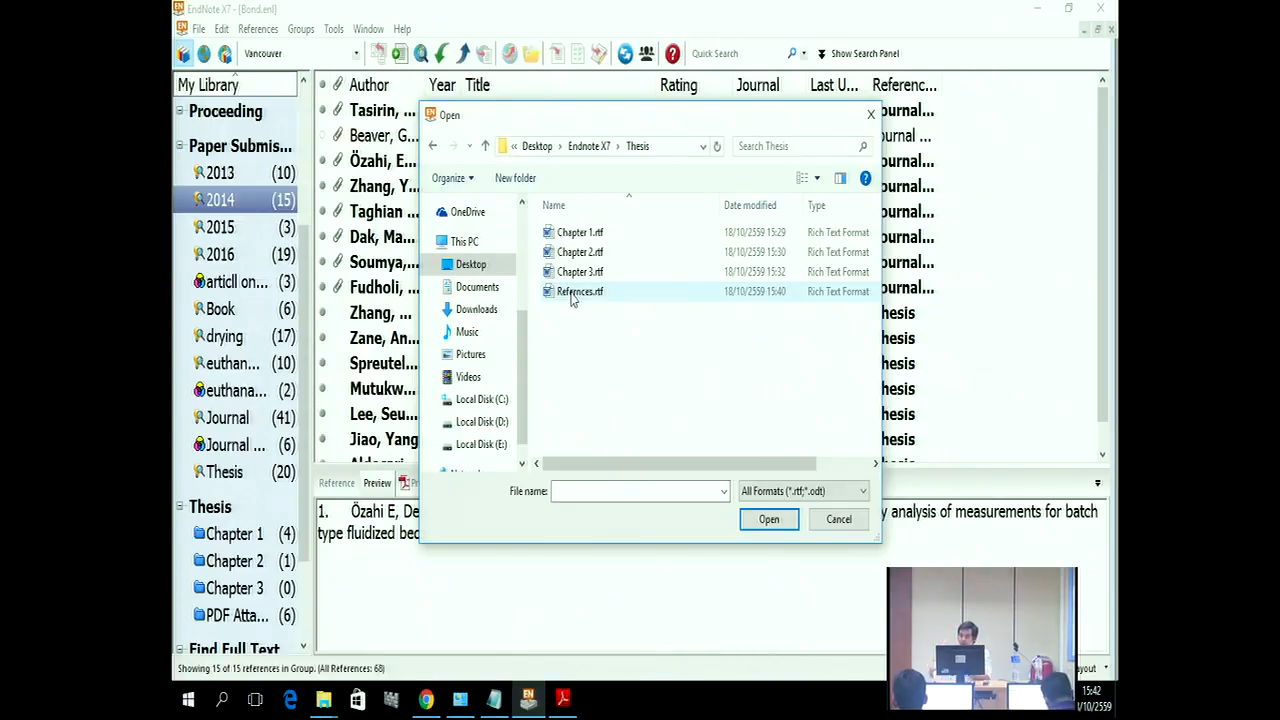
click(580, 238)
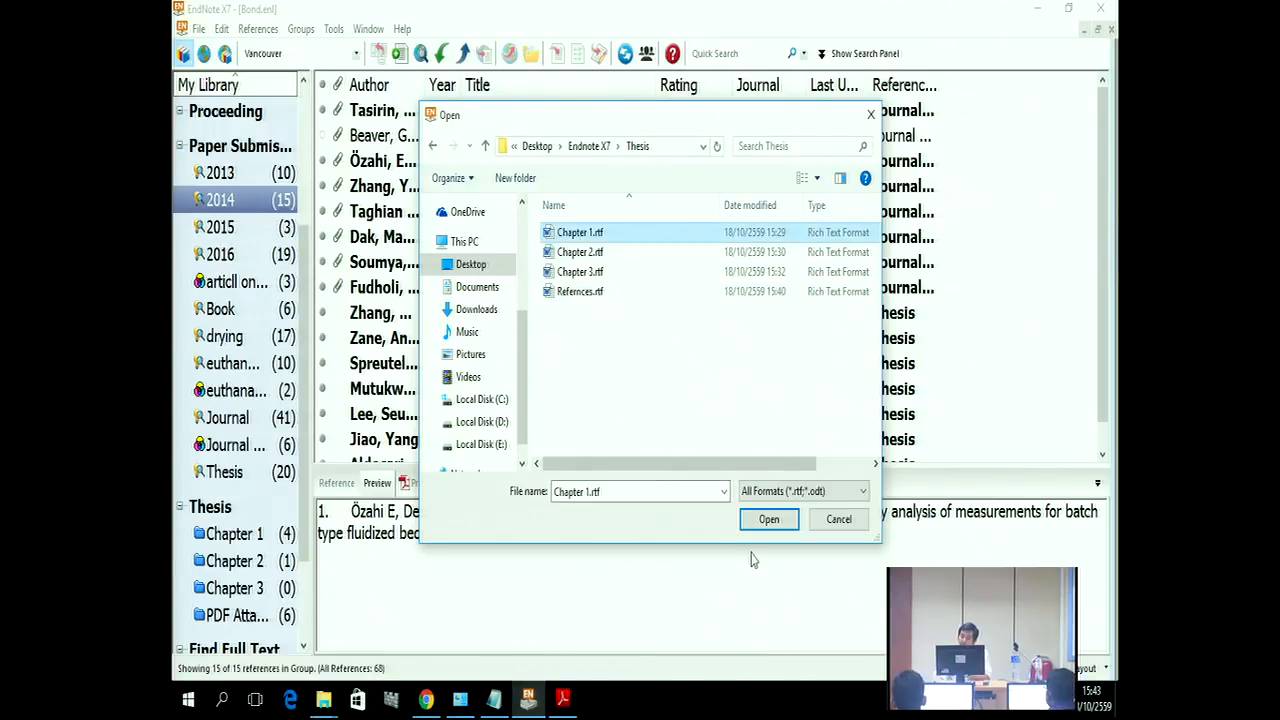
click(768, 519)
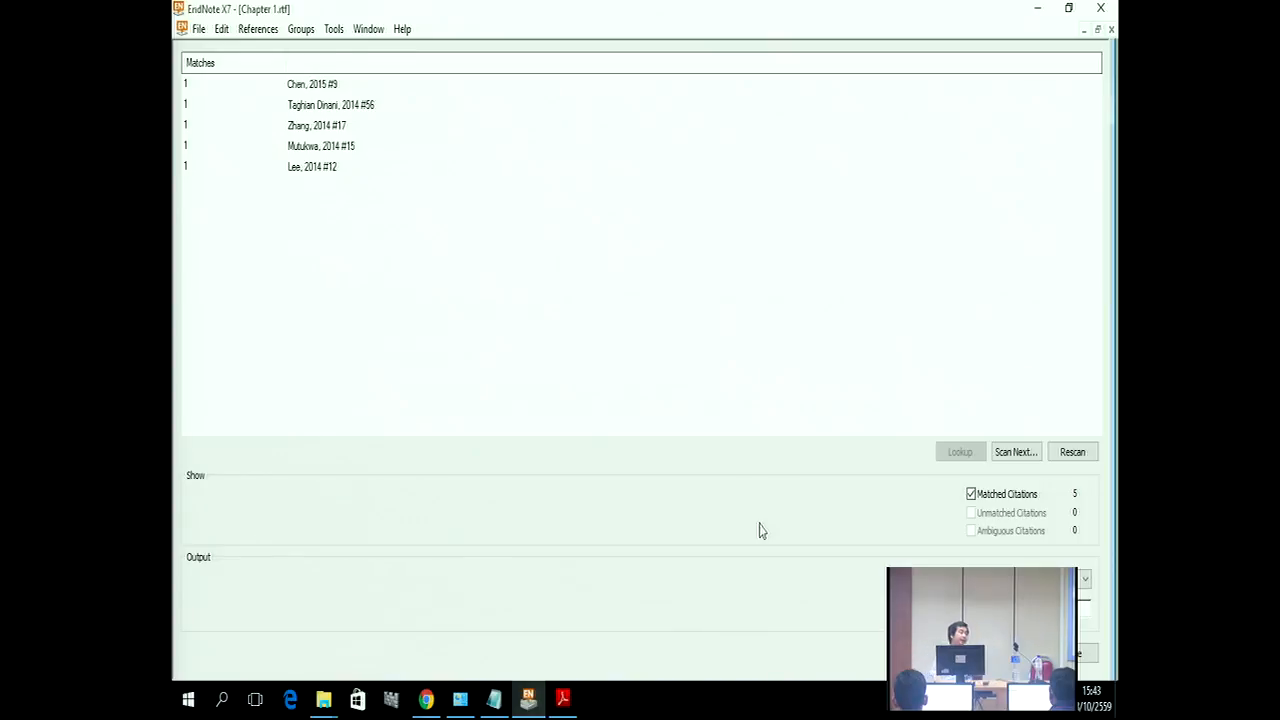
Step: Scan Chapter 2.rtf and Chapter 3.rtf for citations, raising the matches to 14
click(1015, 453)
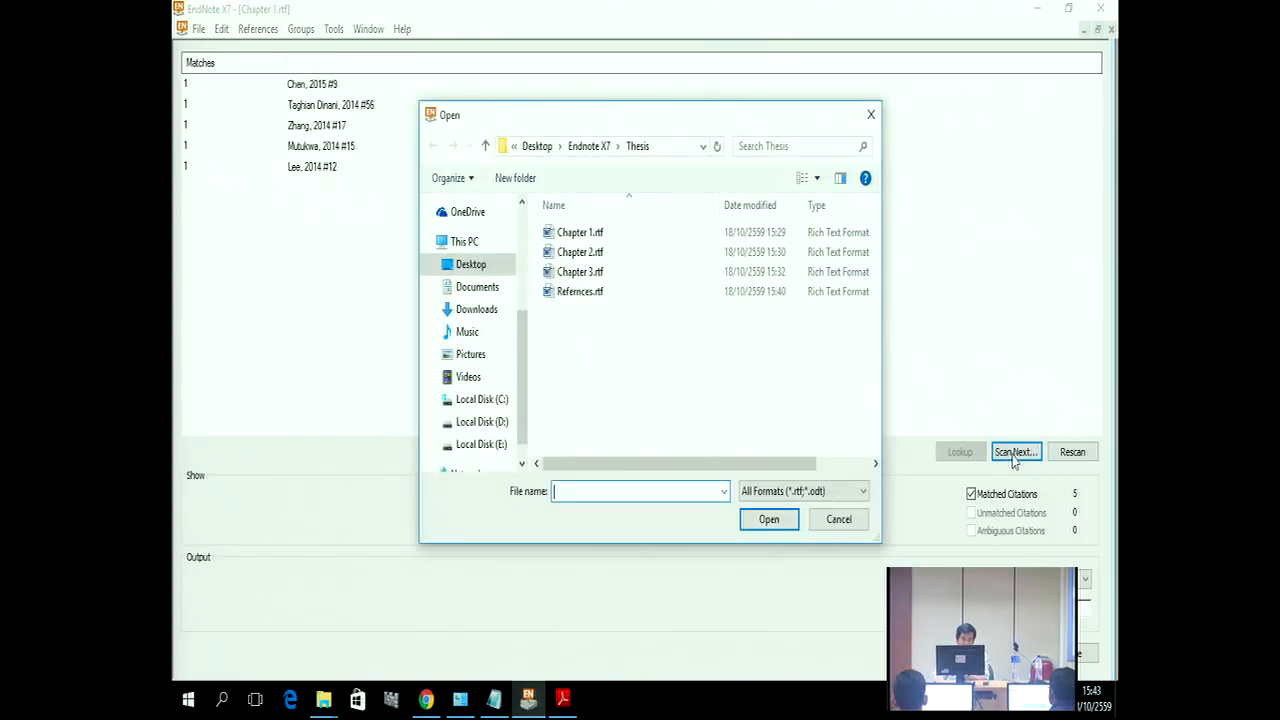
click(572, 258)
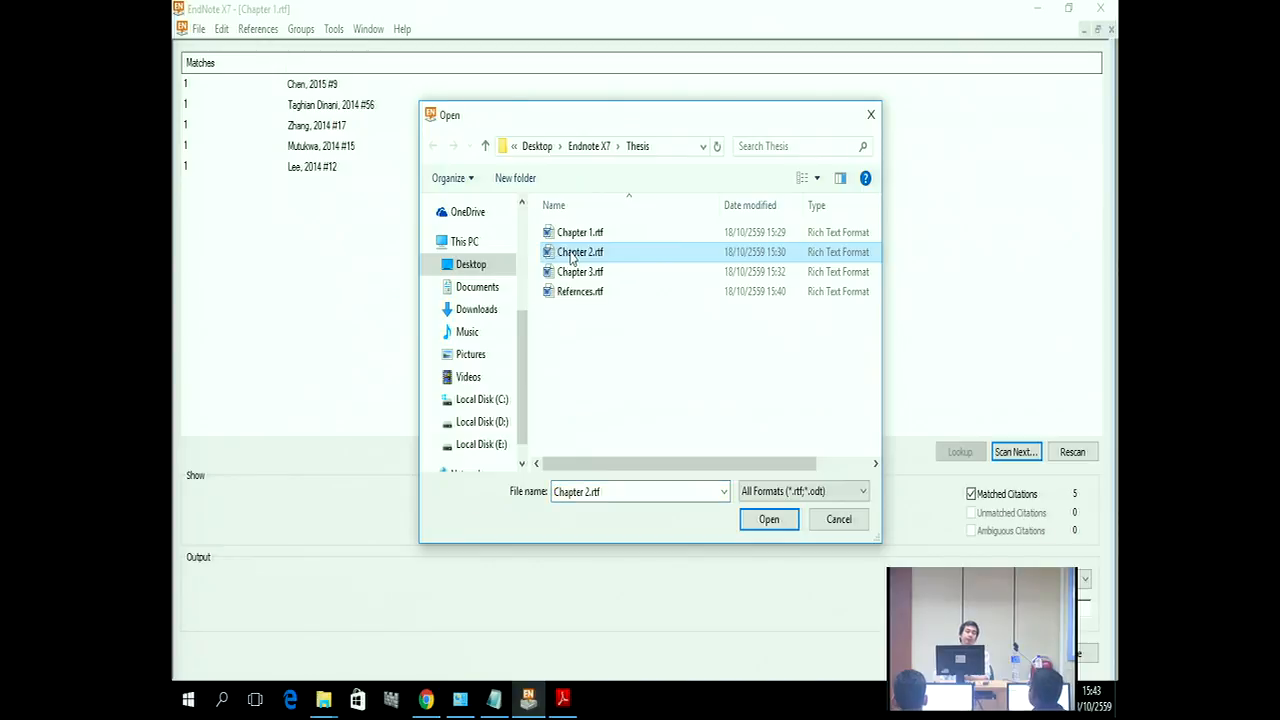
click(766, 522)
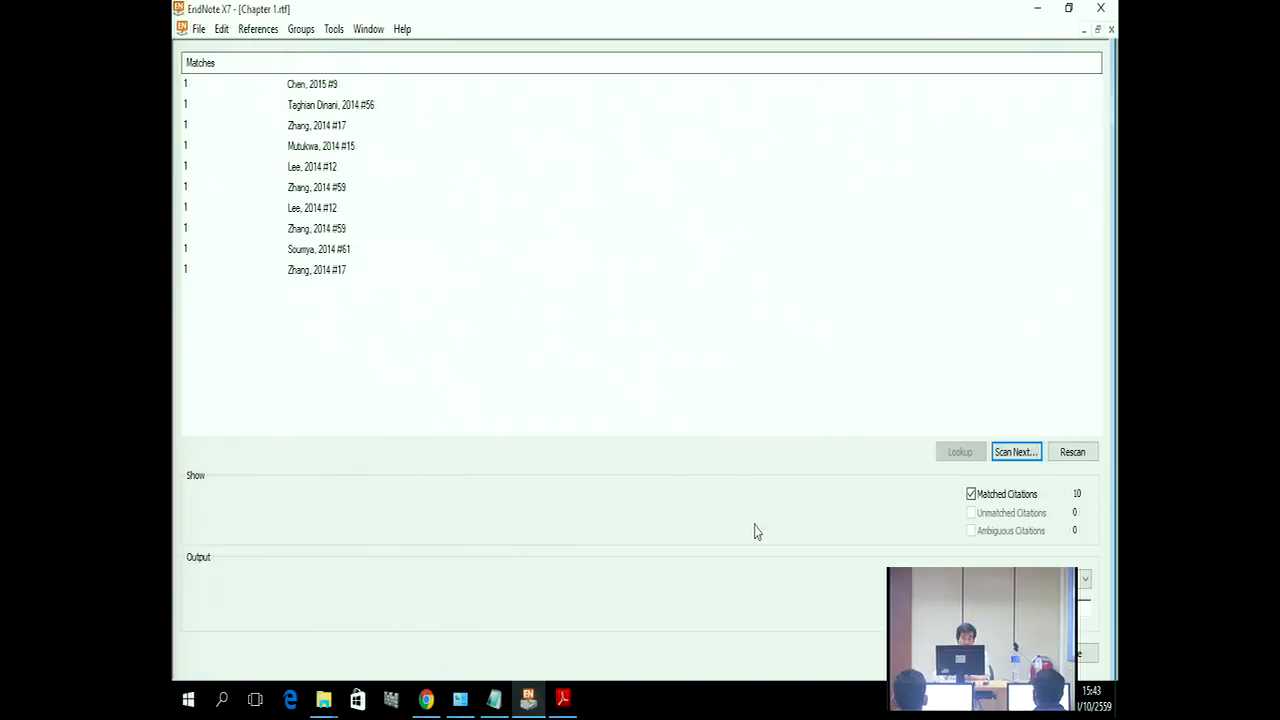
click(1016, 453)
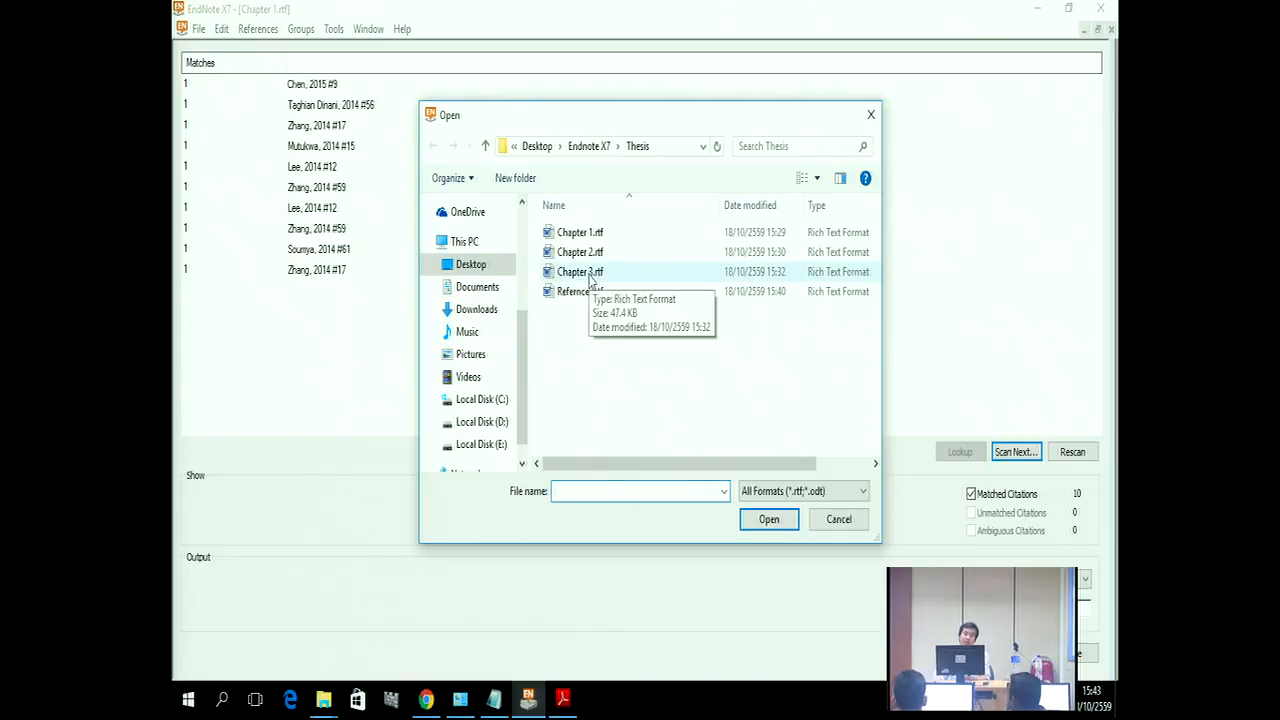
click(589, 280)
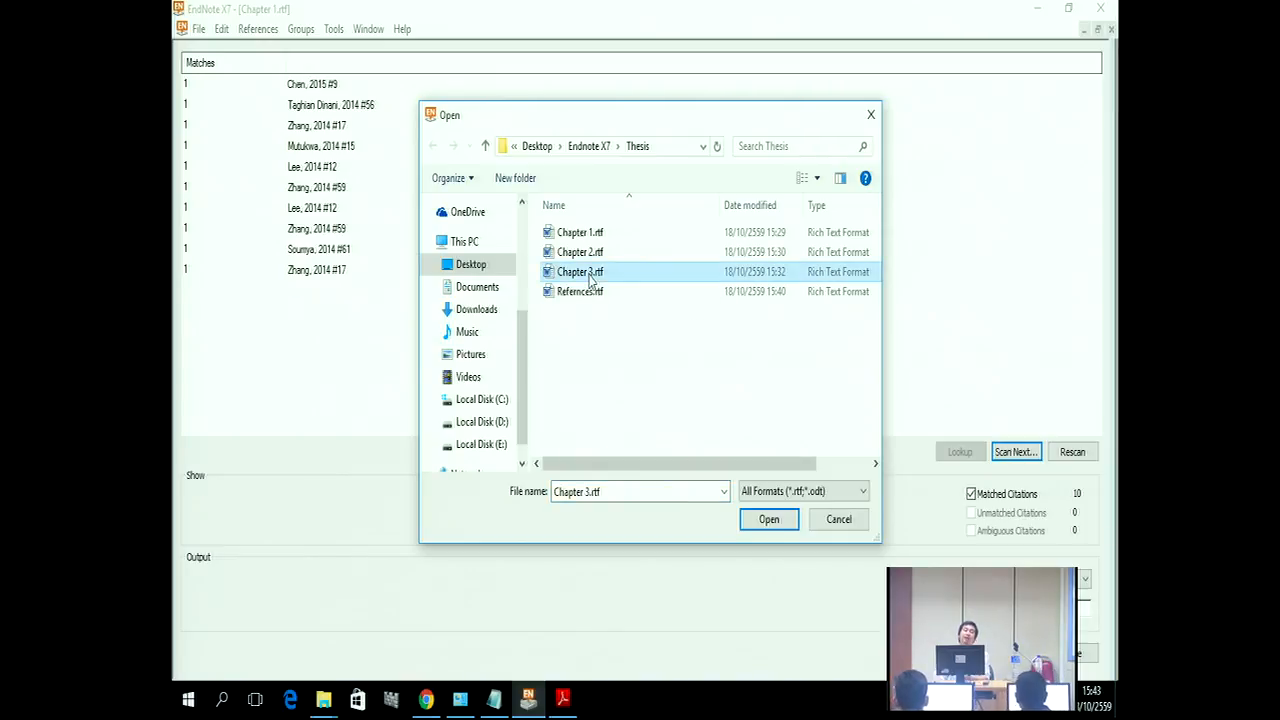
click(771, 524)
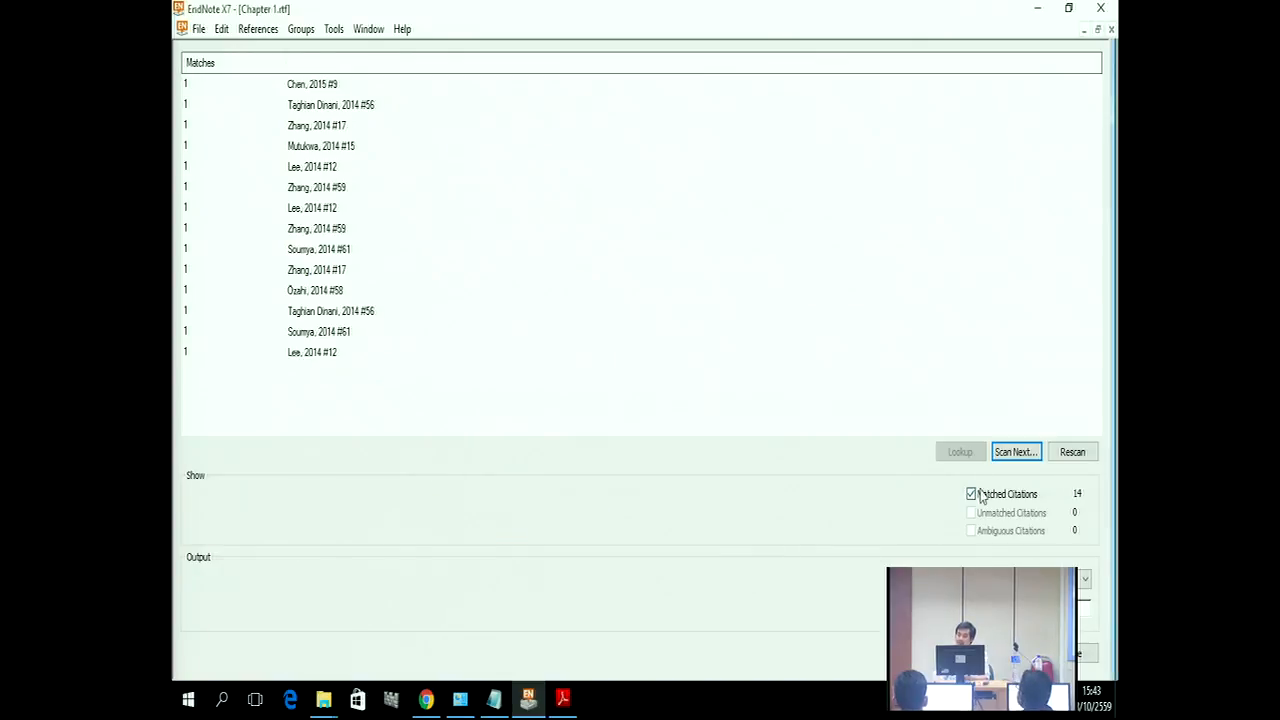
Step: Cancel adding another file and close the Format Paper window
click(1006, 455)
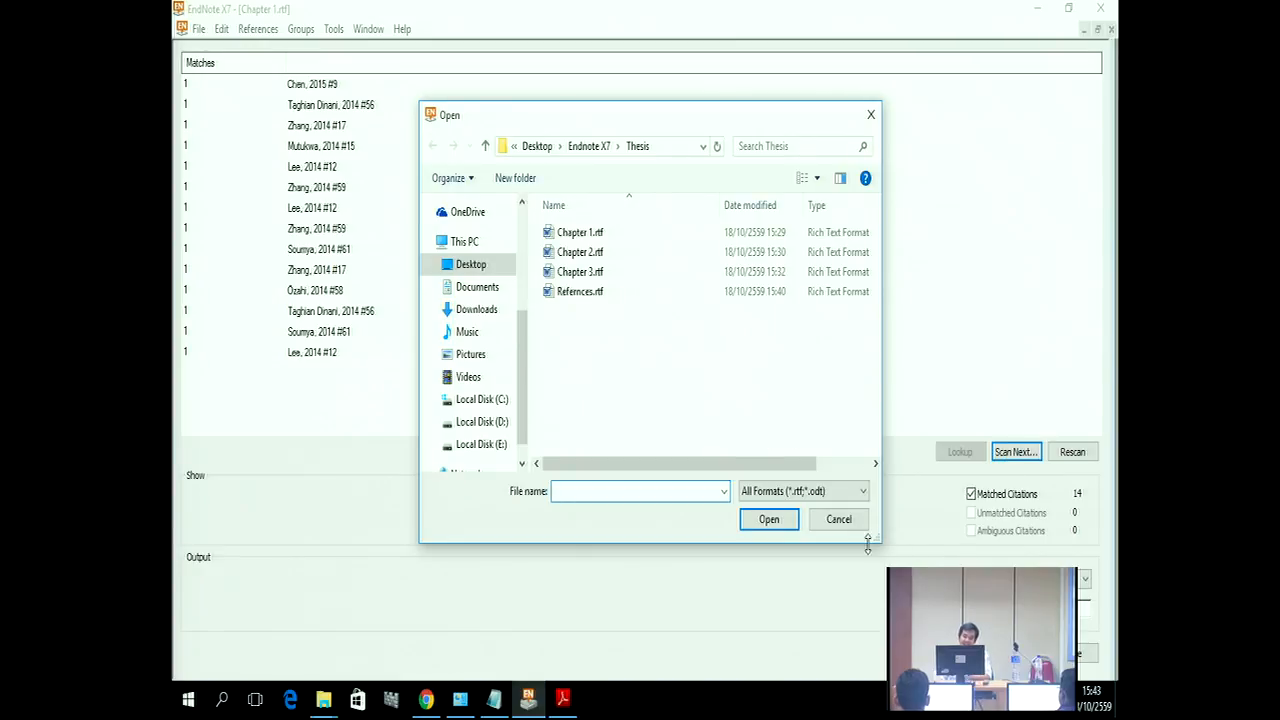
click(834, 520)
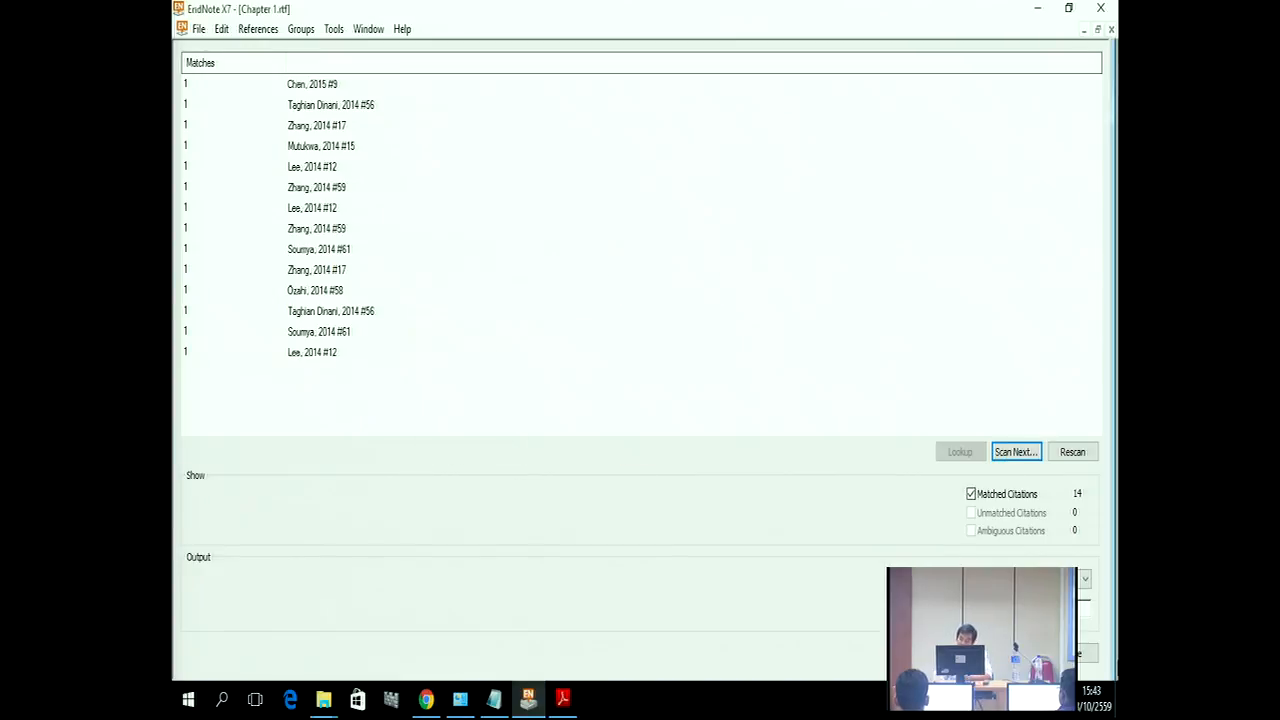
click(1090, 652)
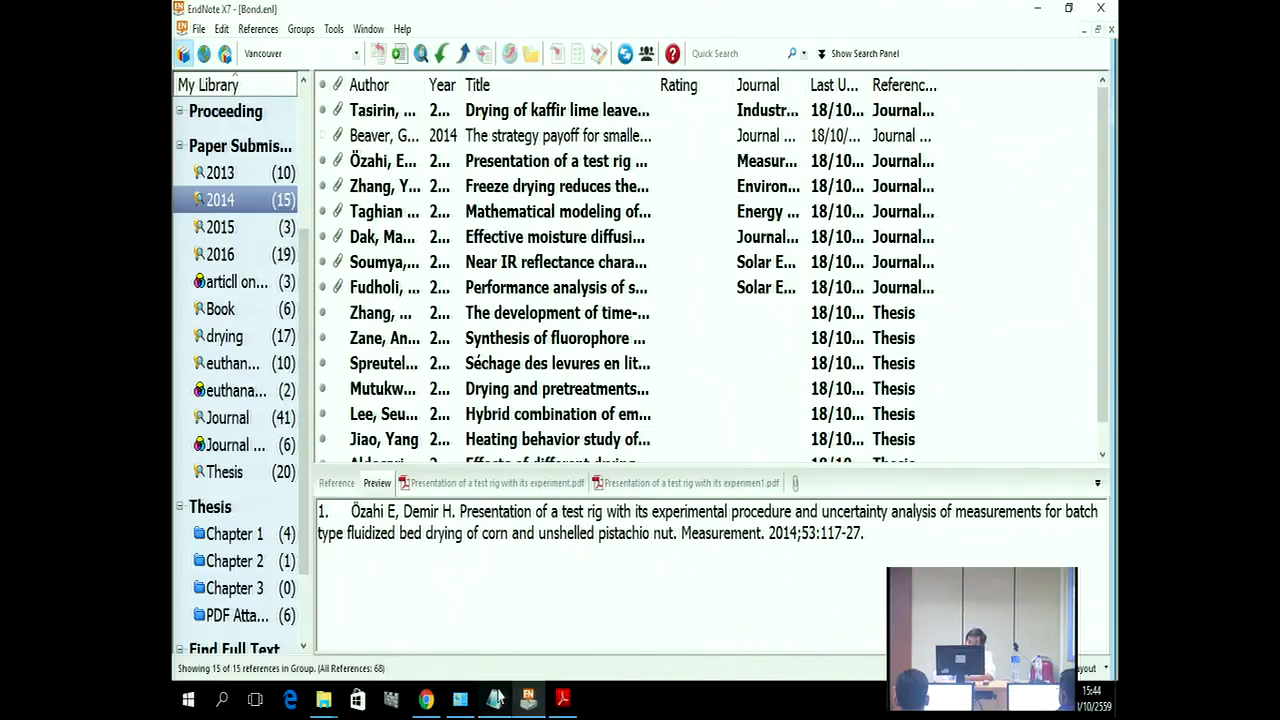
Step: Reopen Format Paper and load Chapter 1.rtf from the Endnote X7 > Thesis folder
click(333, 30)
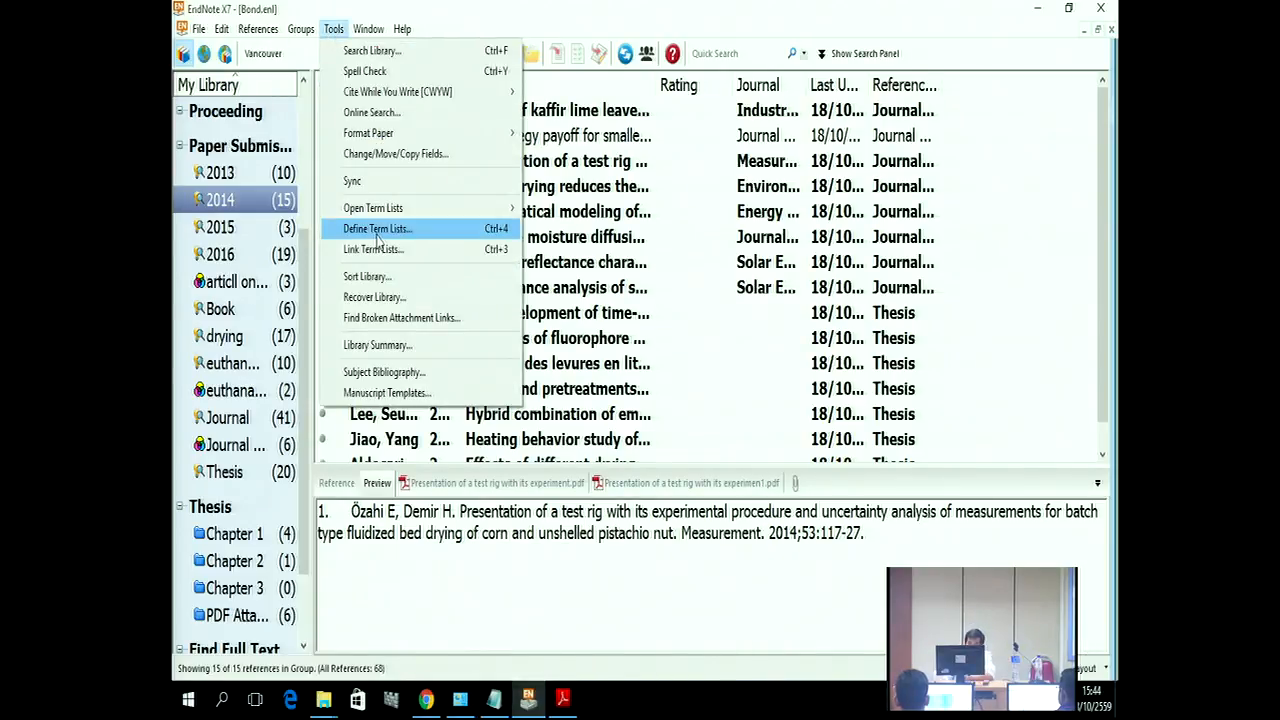
mouse_move(395, 133)
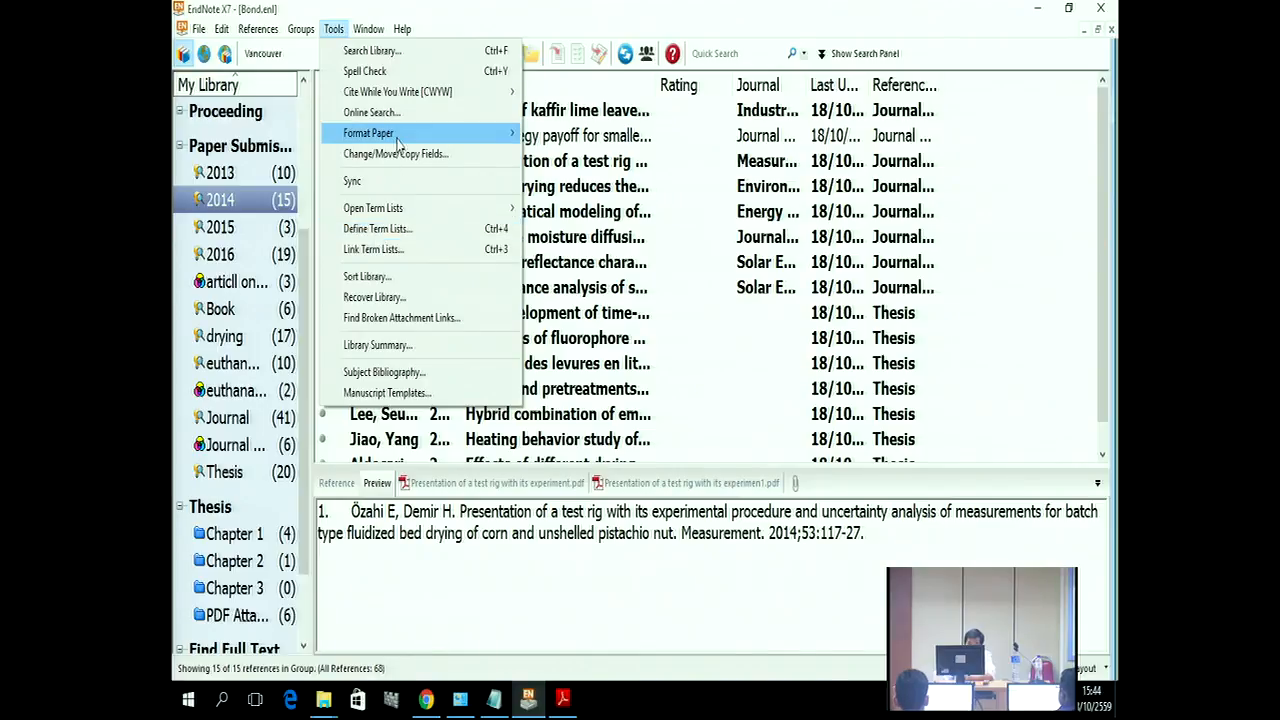
click(545, 137)
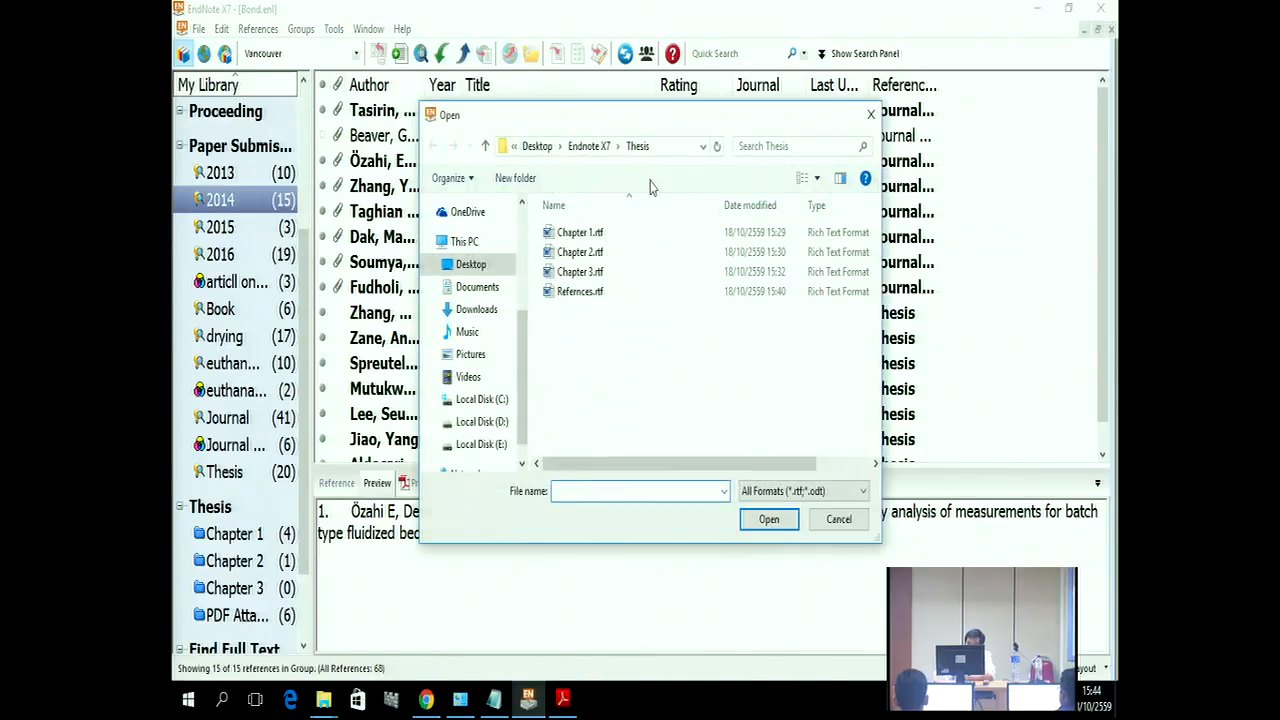
click(537, 146)
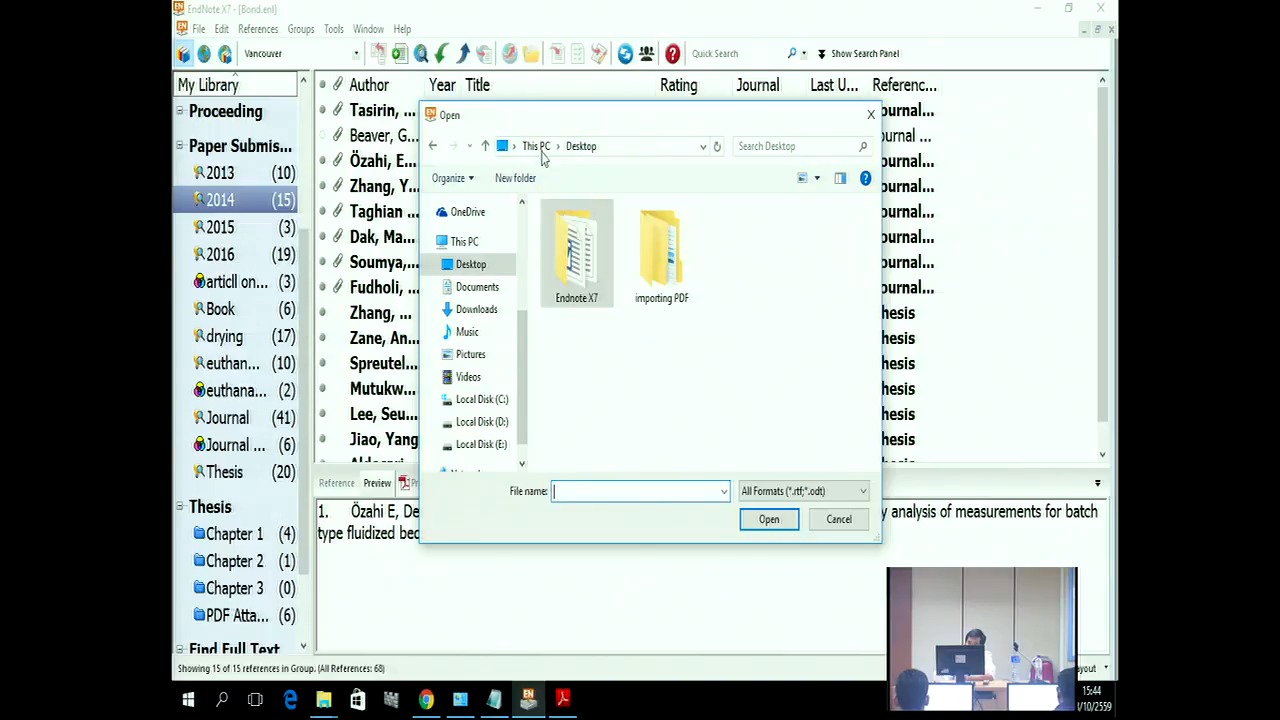
double_click(585, 262)
click(580, 296)
double_click(580, 292)
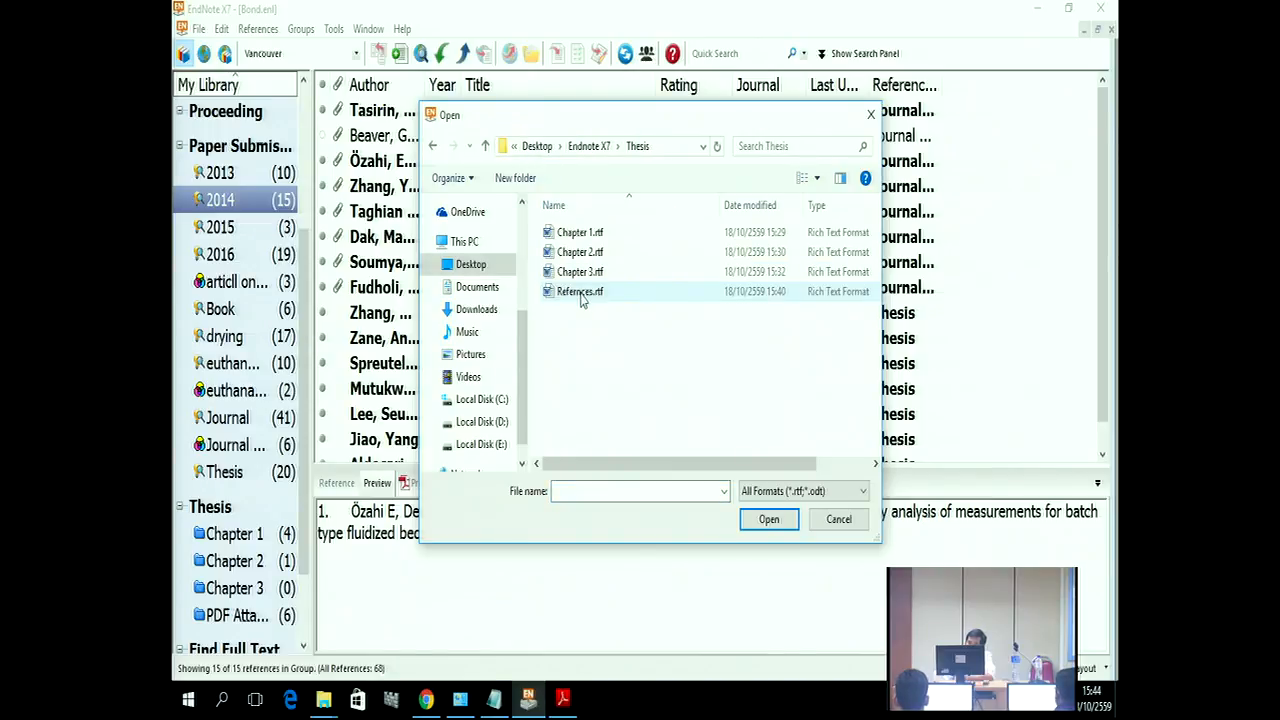
click(580, 234)
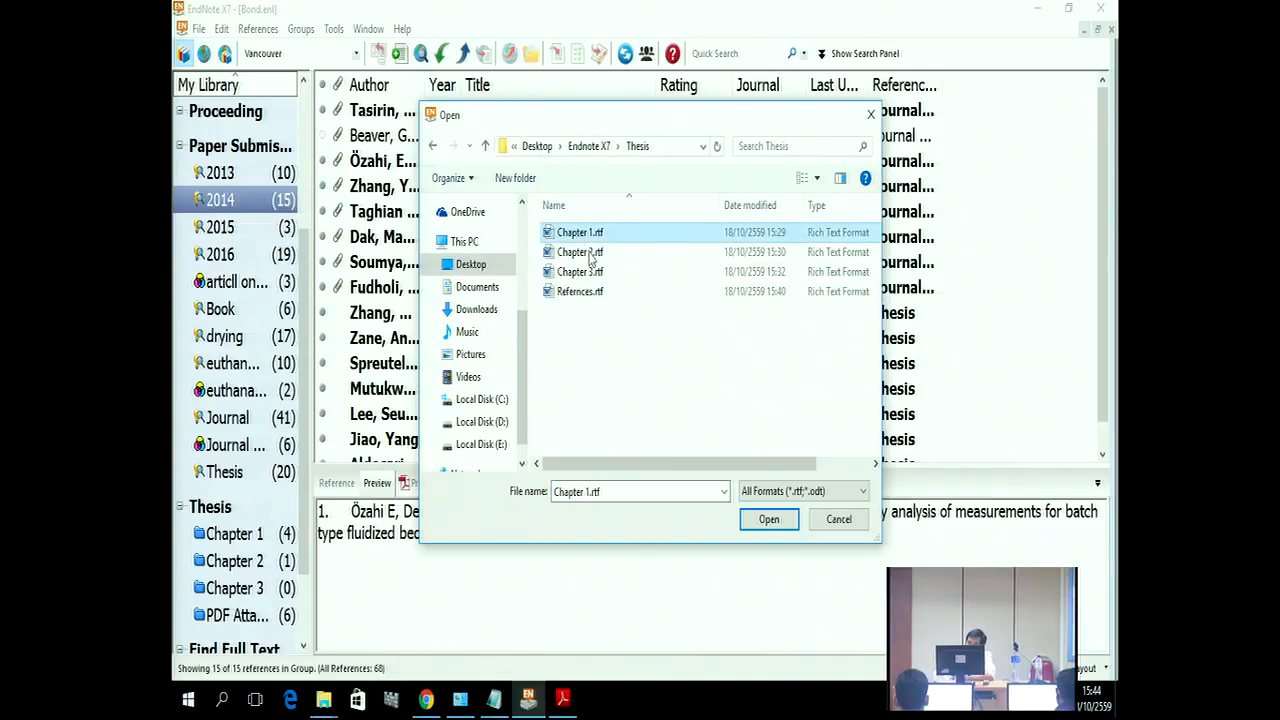
click(762, 527)
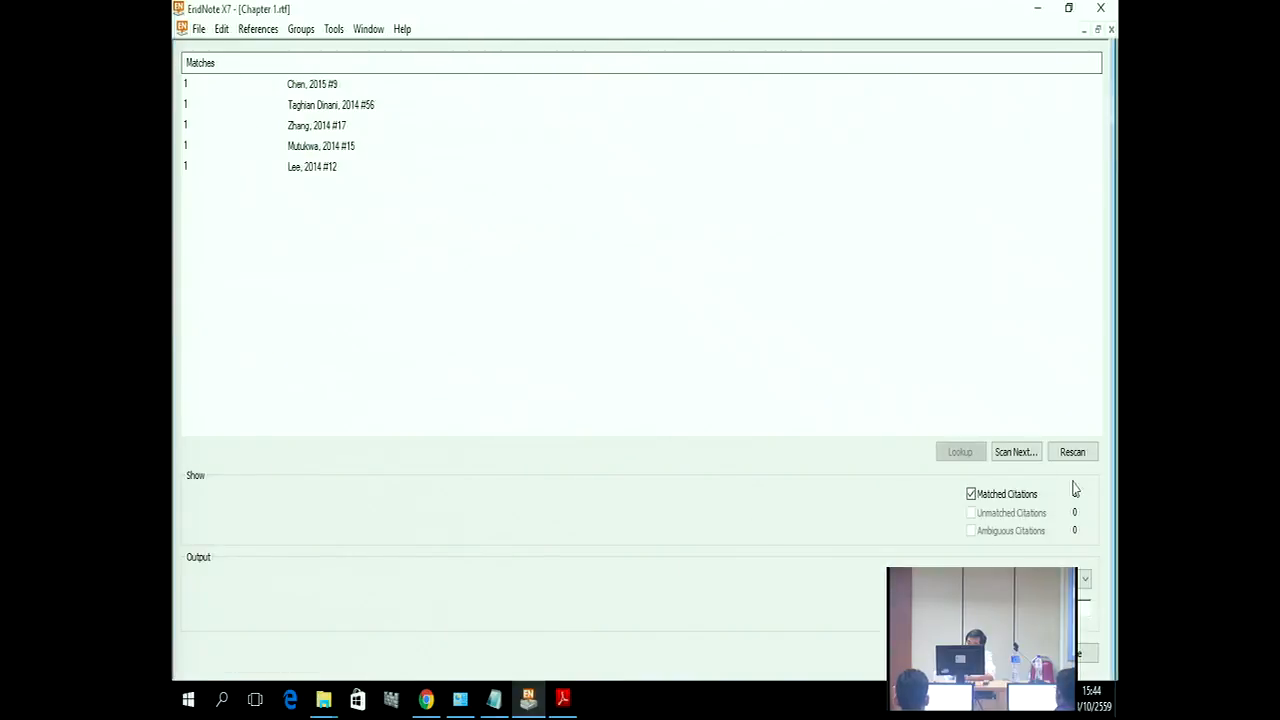
Step: Add Chapter 2.rtf and Chapter 3.rtf to the citation scan
click(1008, 452)
click(600, 252)
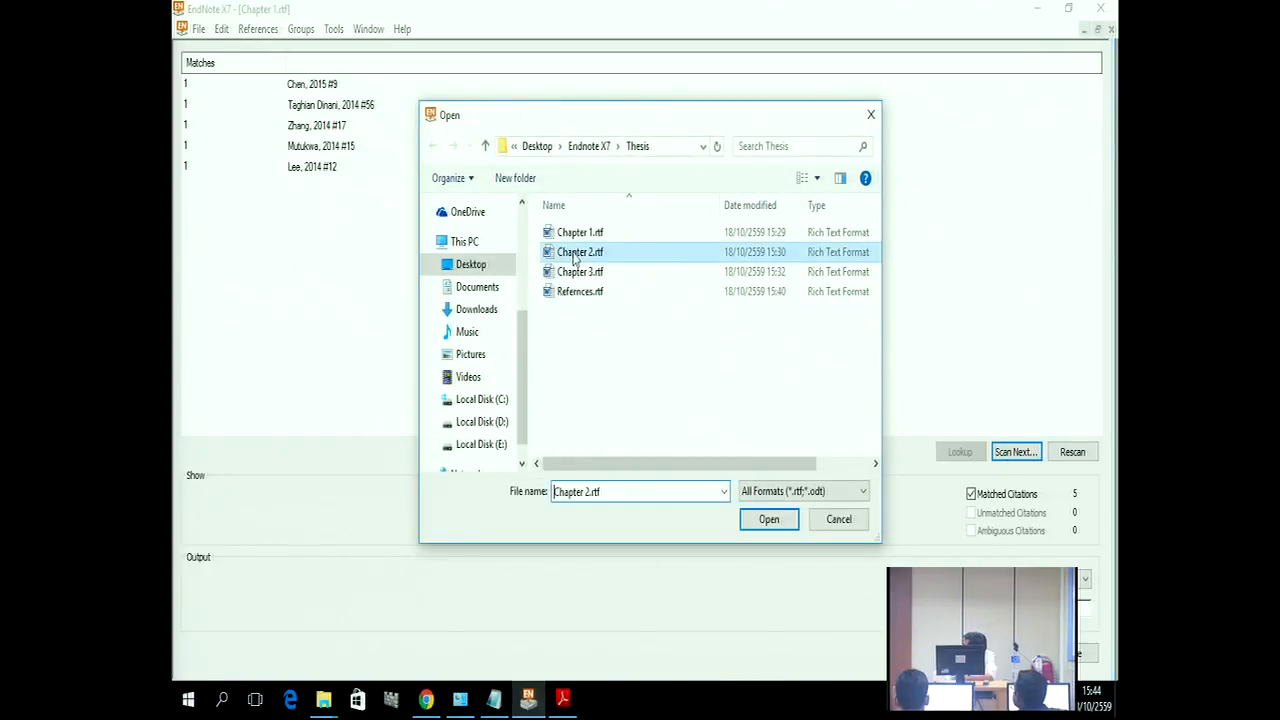
click(762, 519)
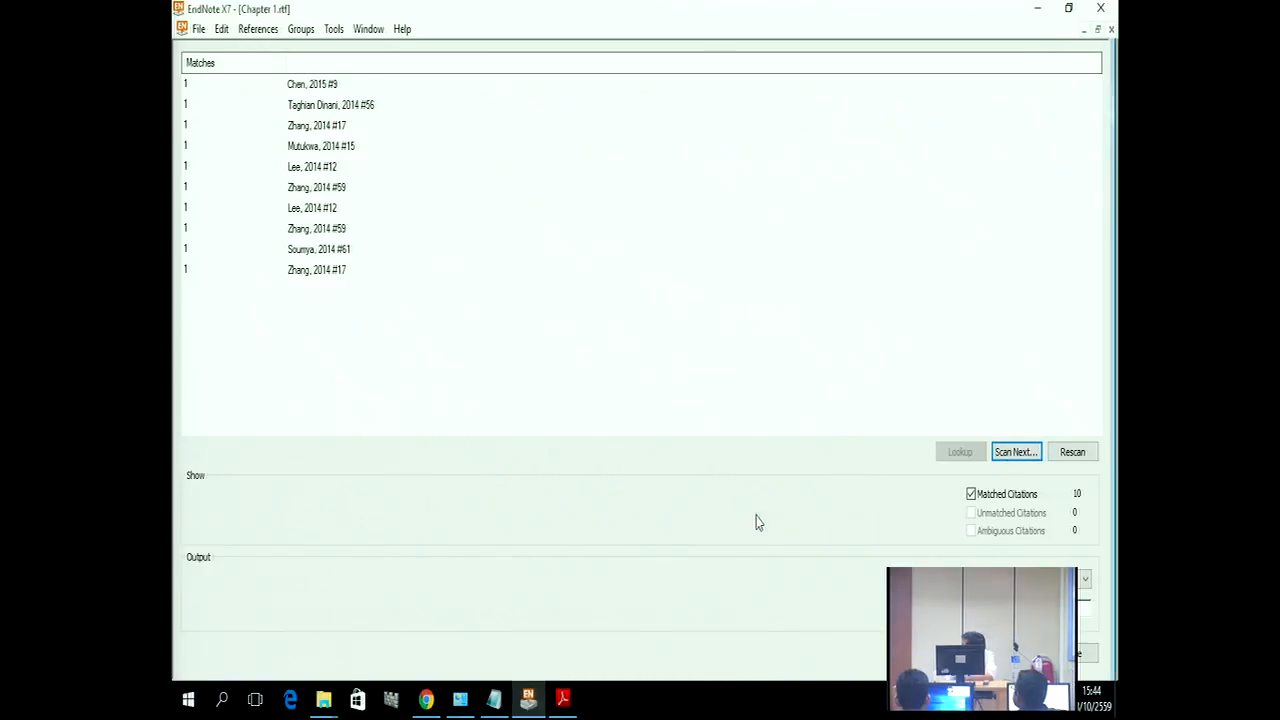
click(997, 452)
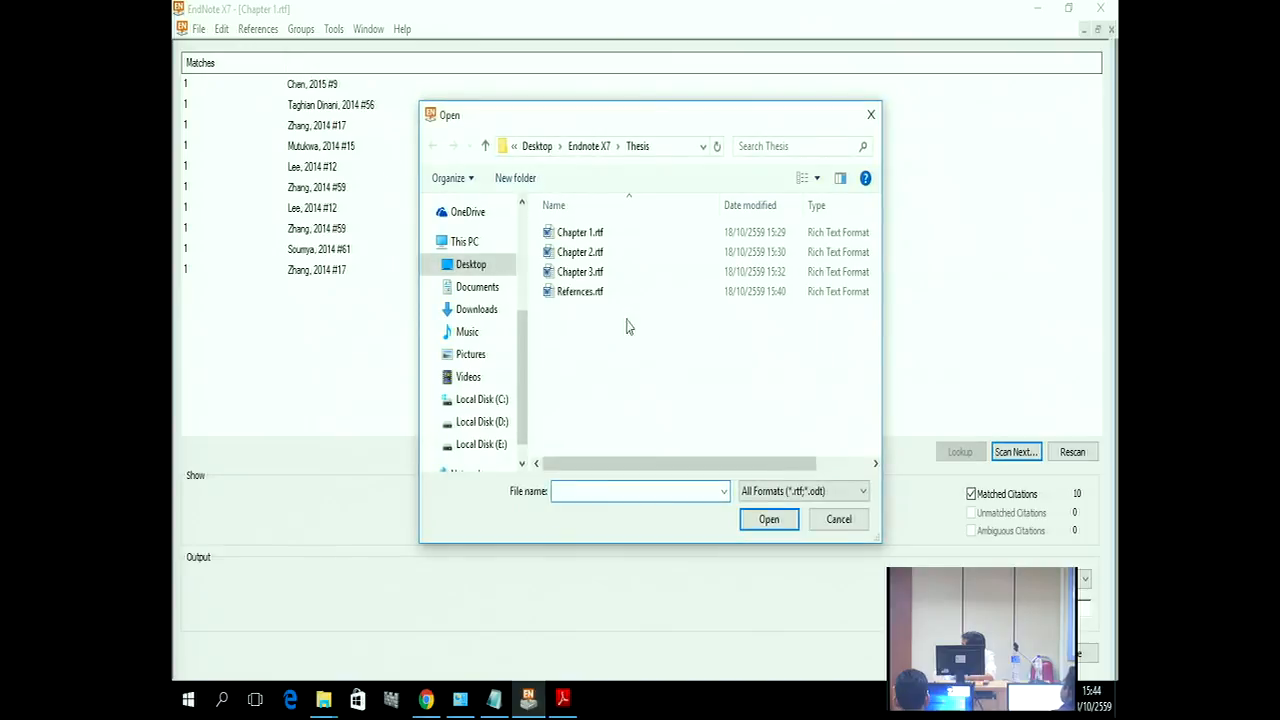
click(580, 272)
click(770, 519)
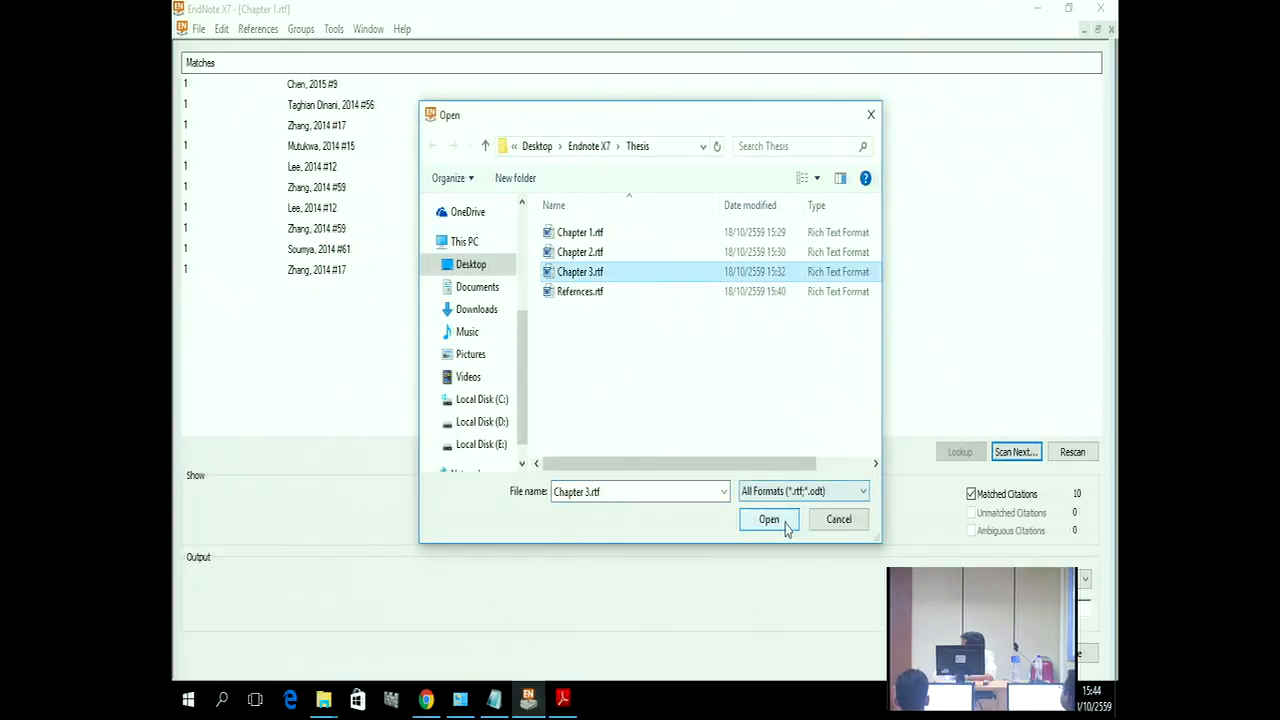
Step: Add Refernces.rtf to the scan, giving 14 matched citations with none unmatched
click(1018, 452)
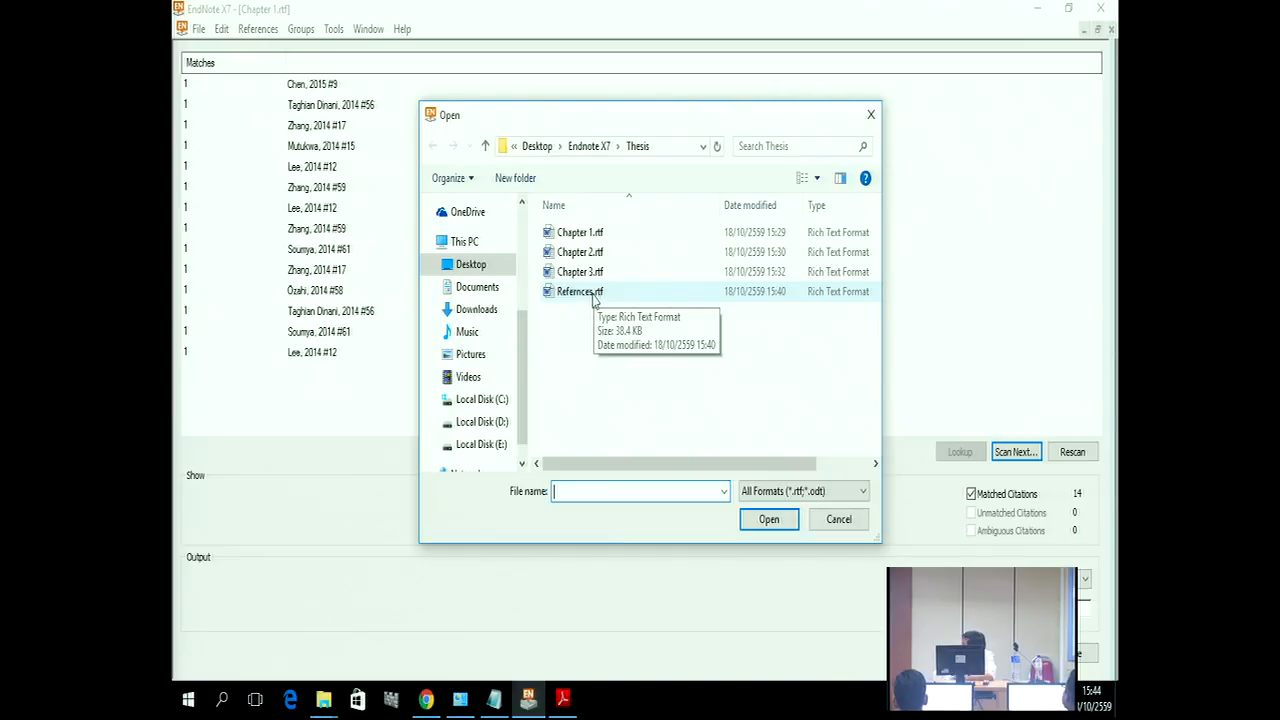
click(593, 299)
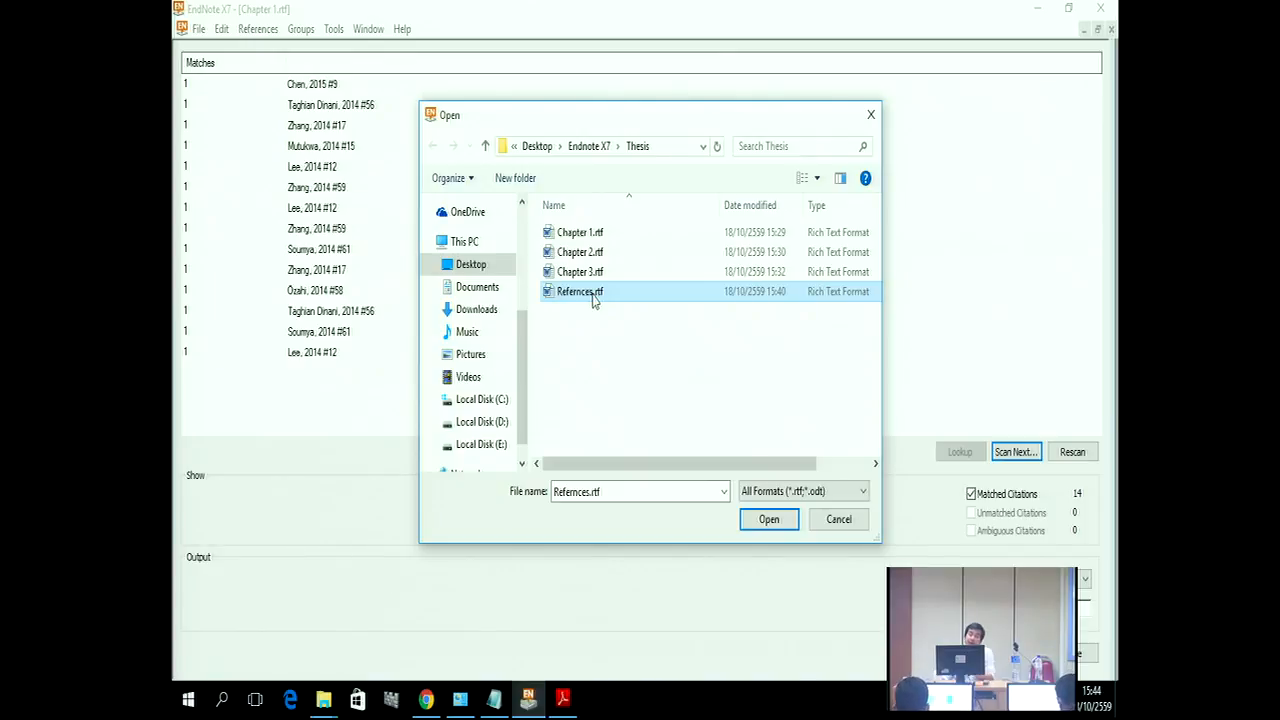
click(590, 296)
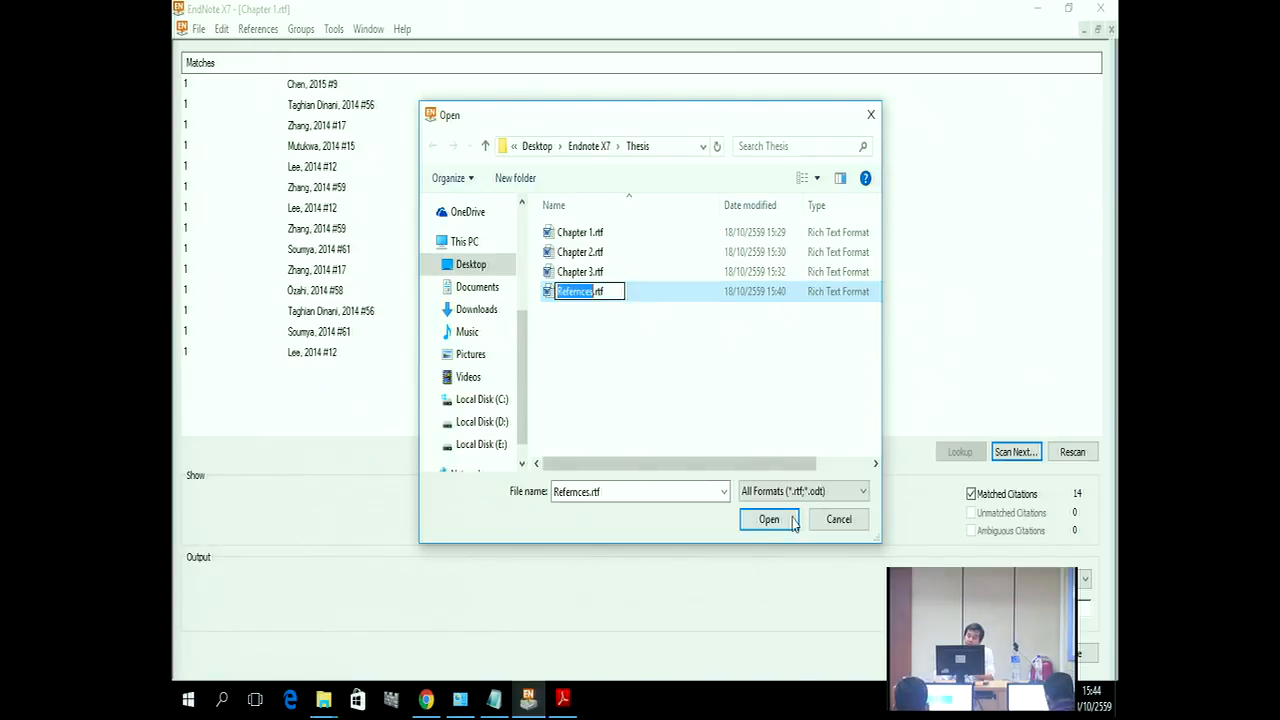
click(580, 292)
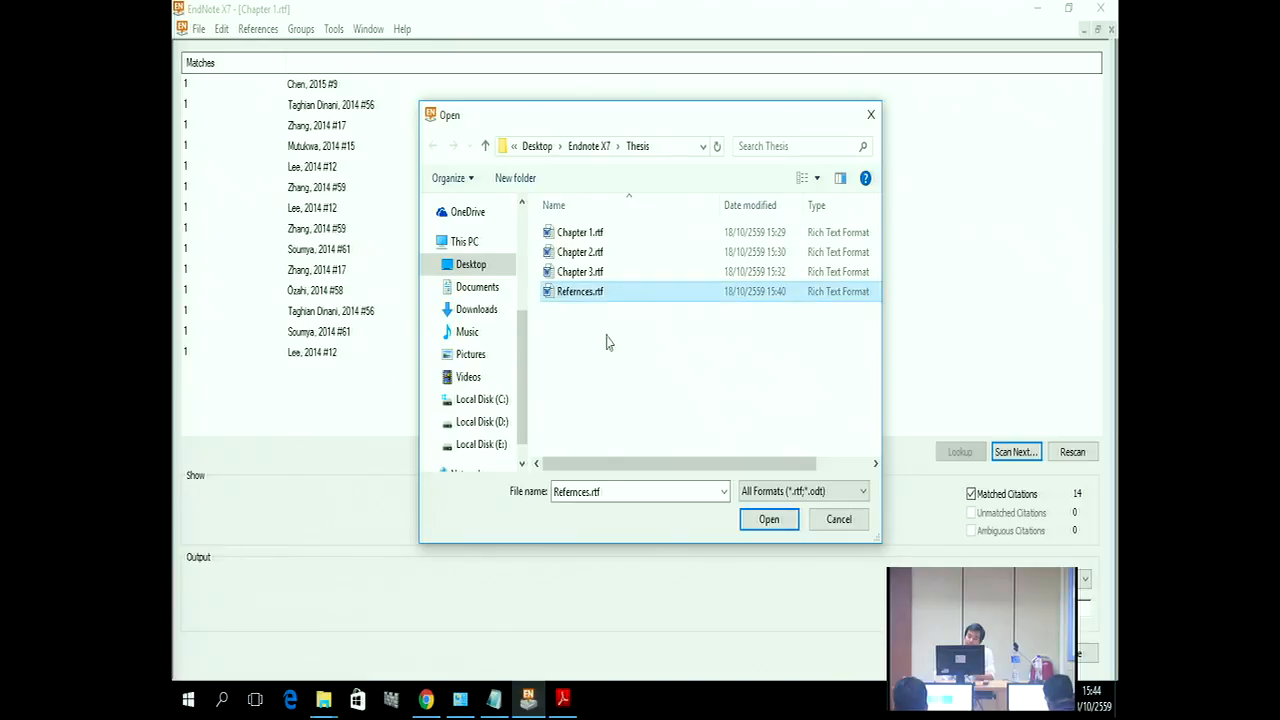
click(769, 519)
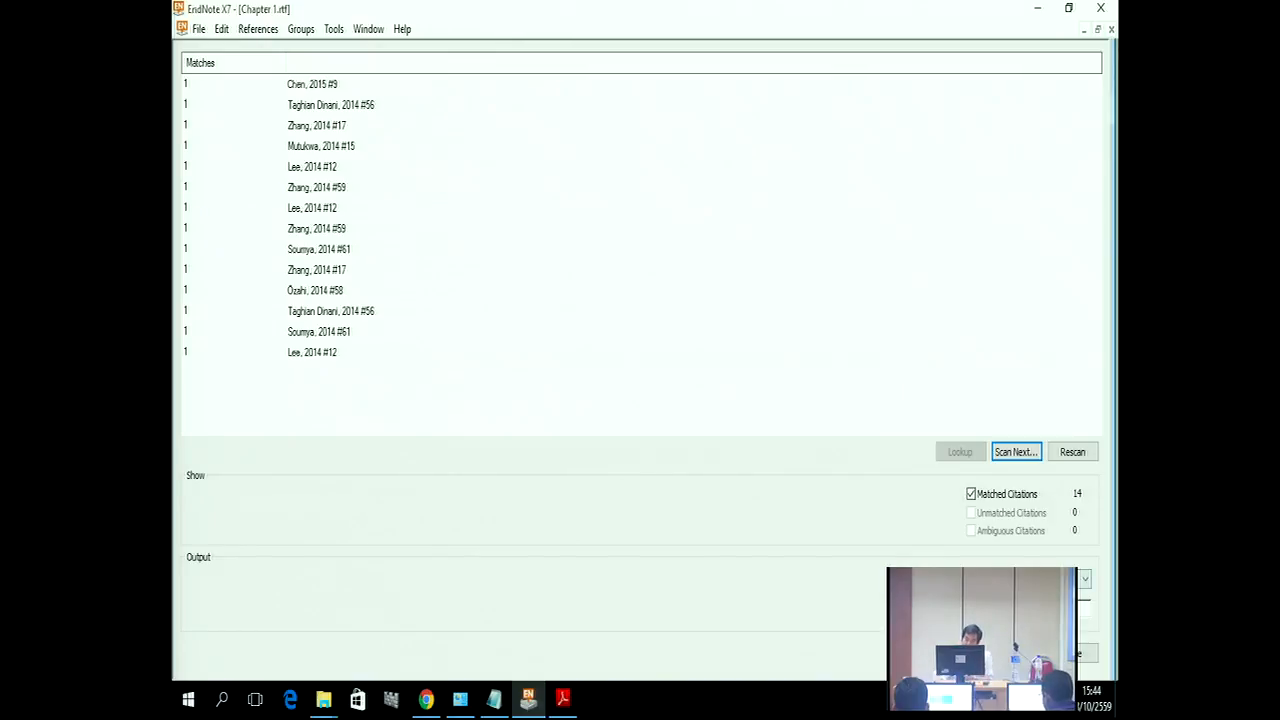
click(1084, 579)
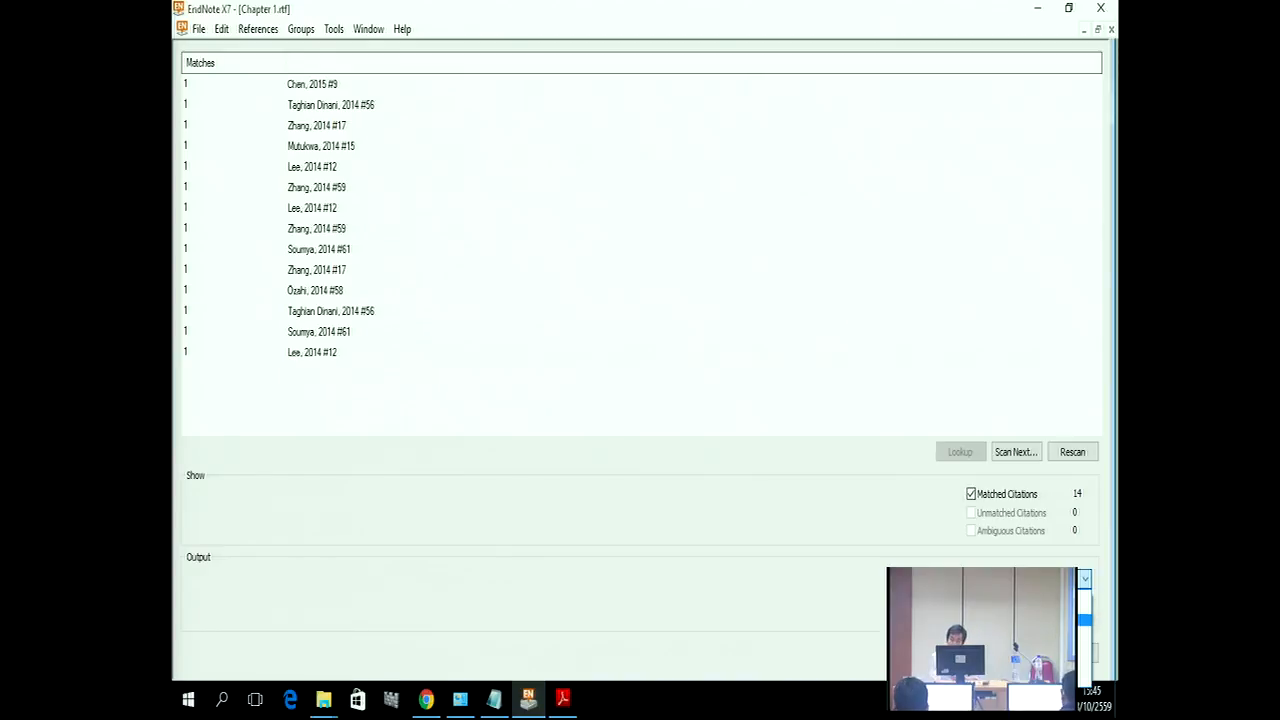
Step: Format the scanned papers in APA 6th style, bringing up Save As for Chapter 1-APA 6th.rtf
click(1040, 620)
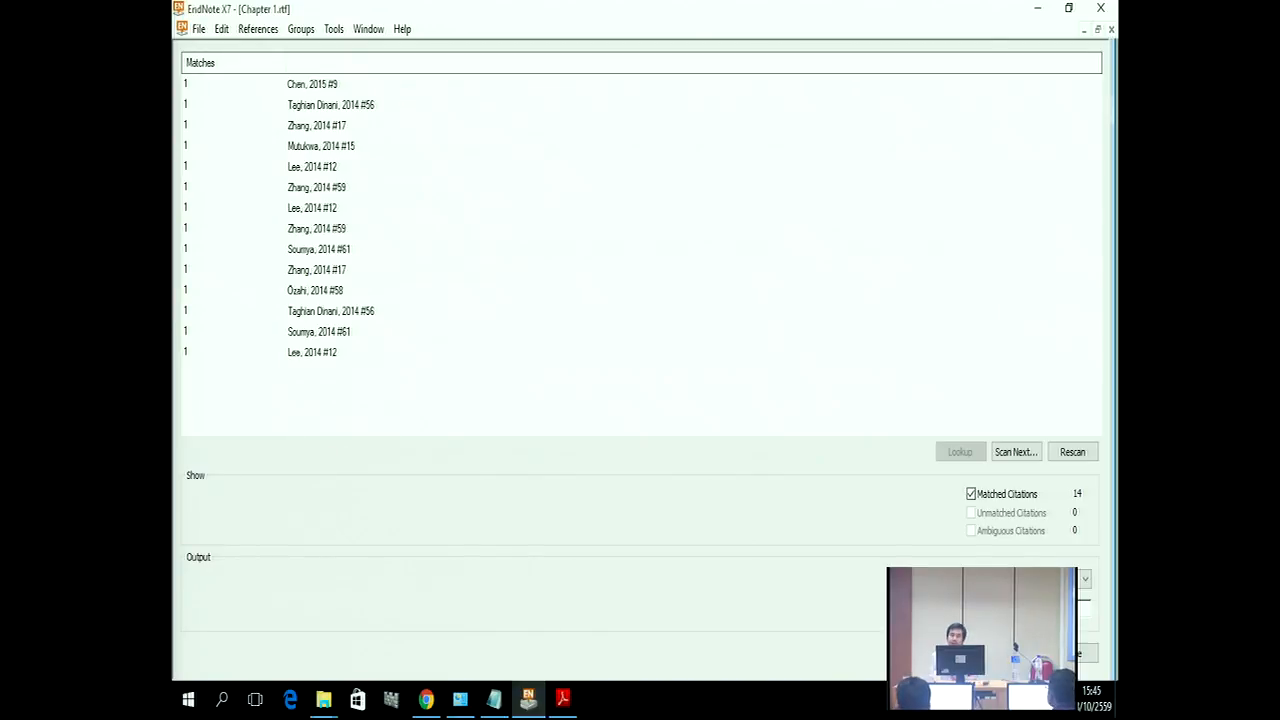
click(1016, 653)
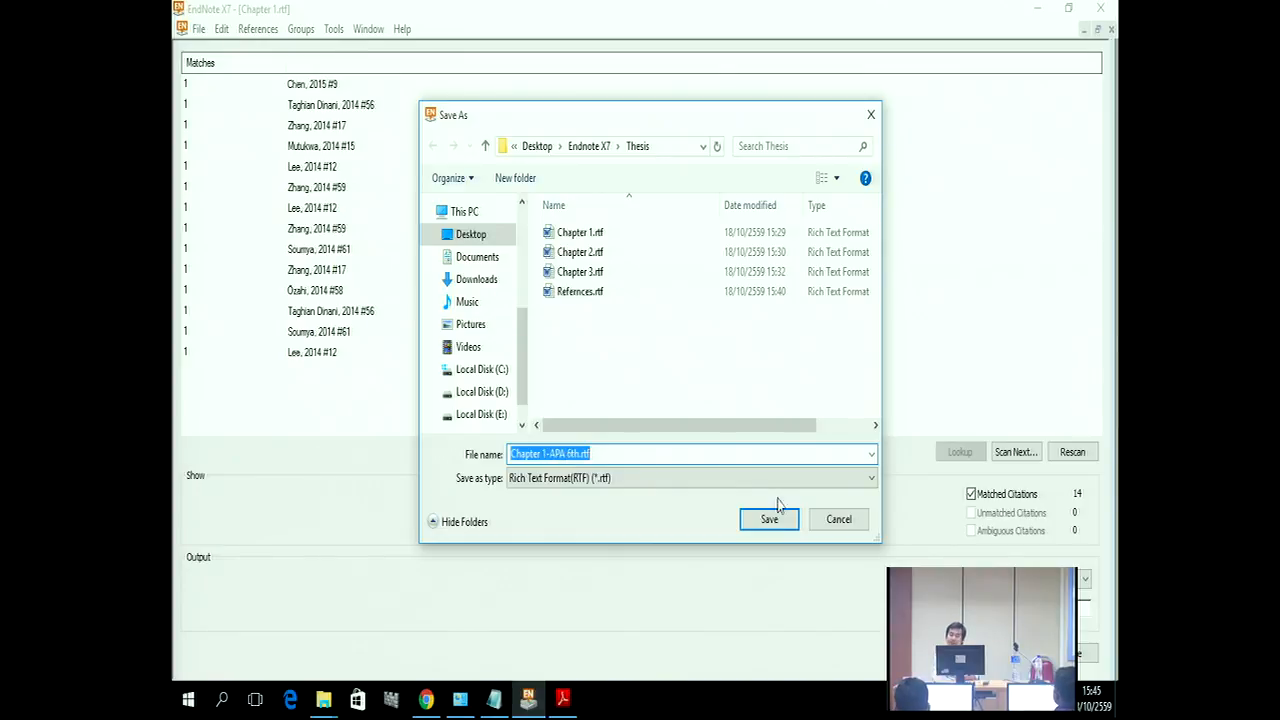
Step: Save APA 6th copies of Chapters 1, 2, 3 and Refernces, then close the Format Paper window
click(783, 528)
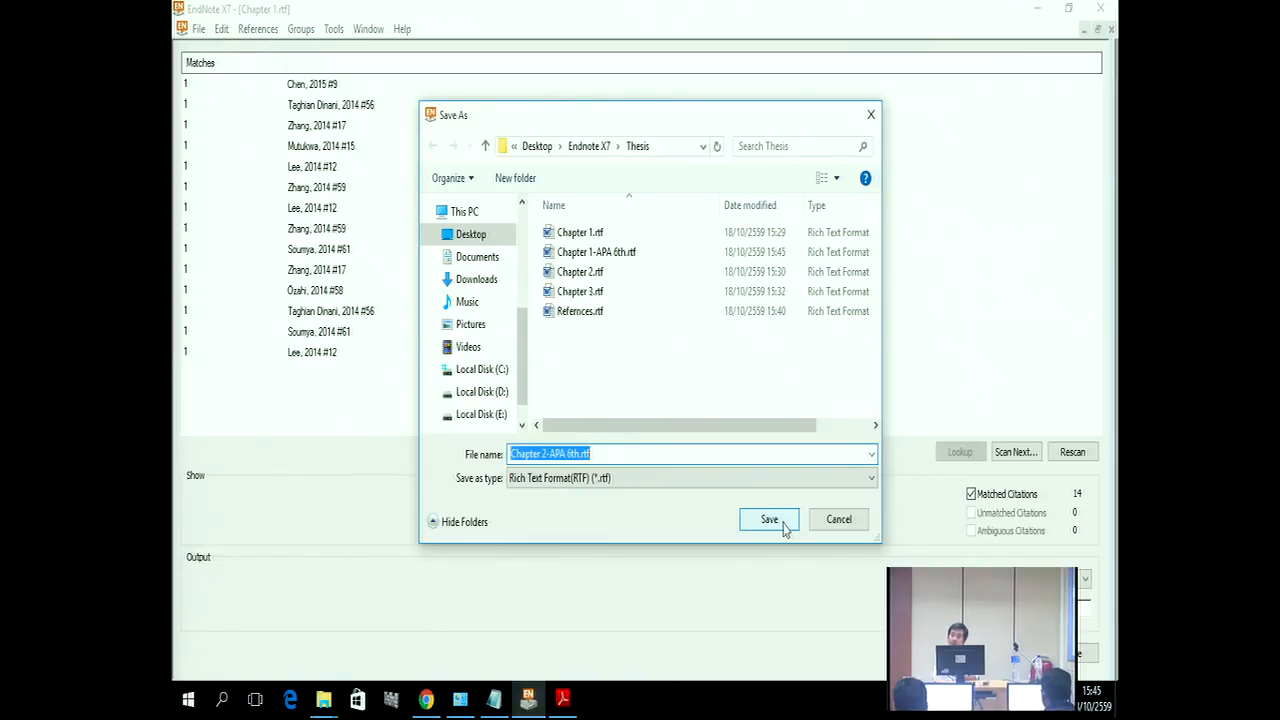
click(769, 519)
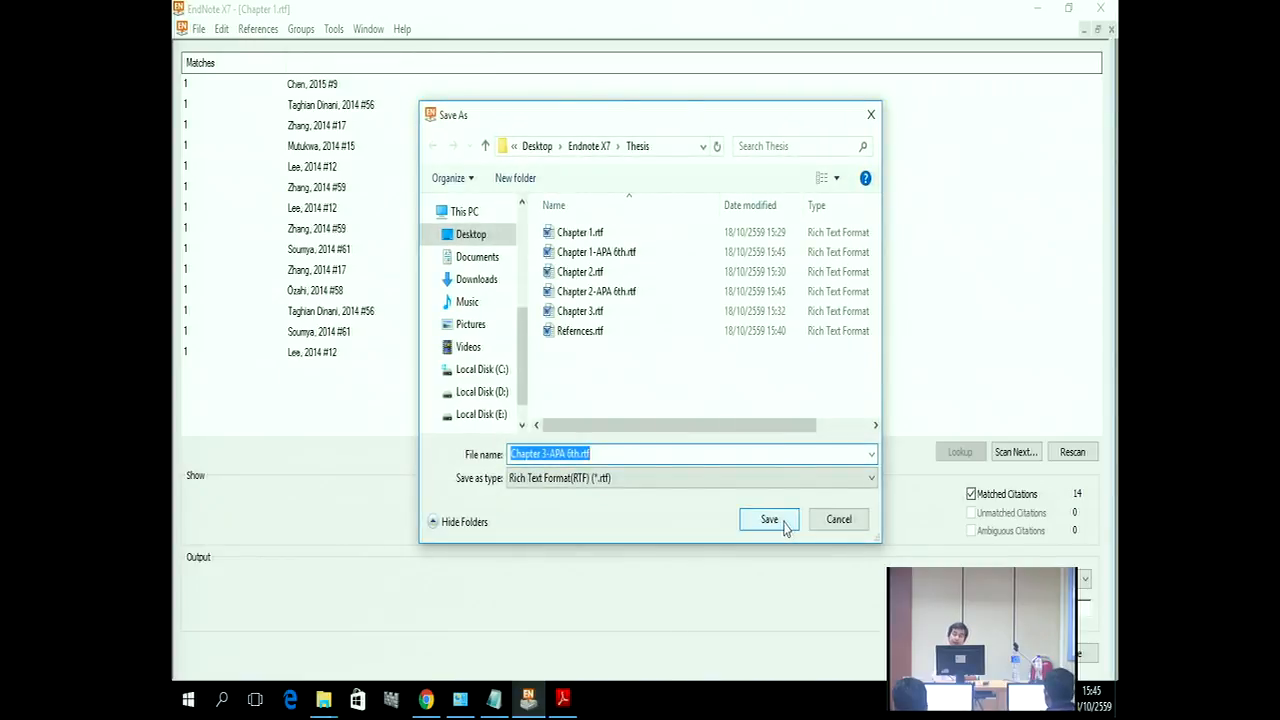
click(769, 519)
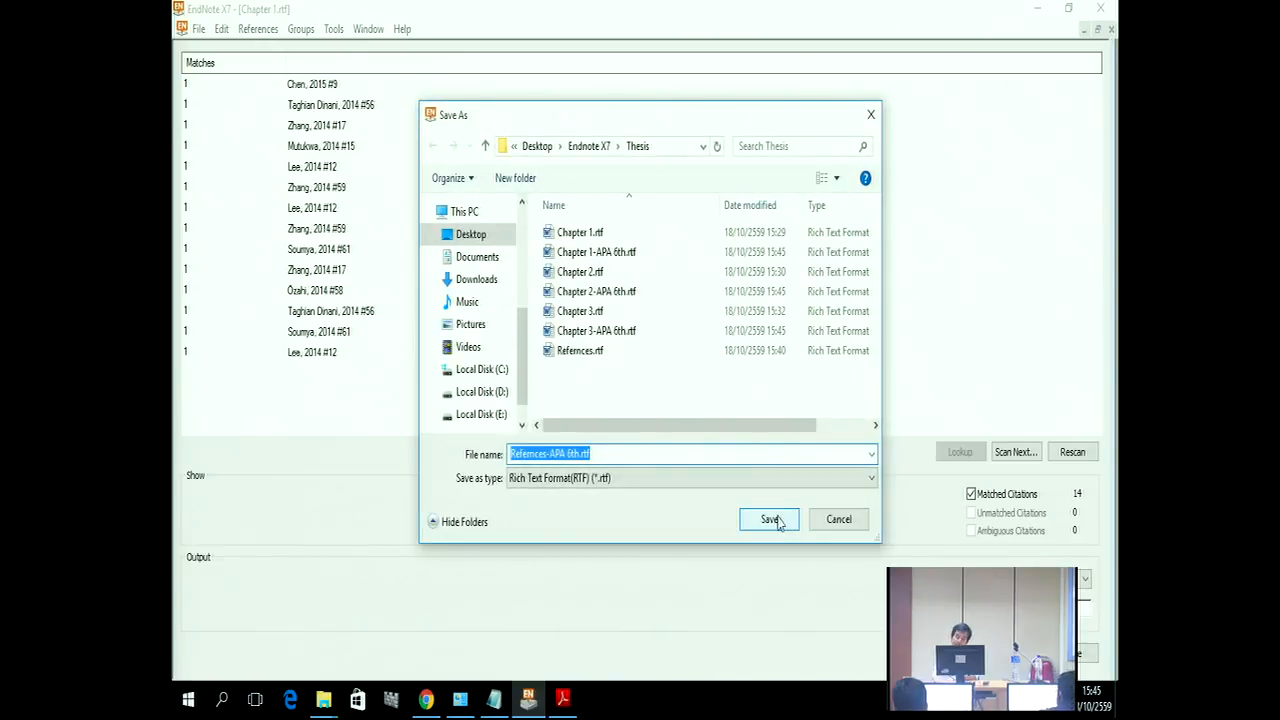
click(777, 521)
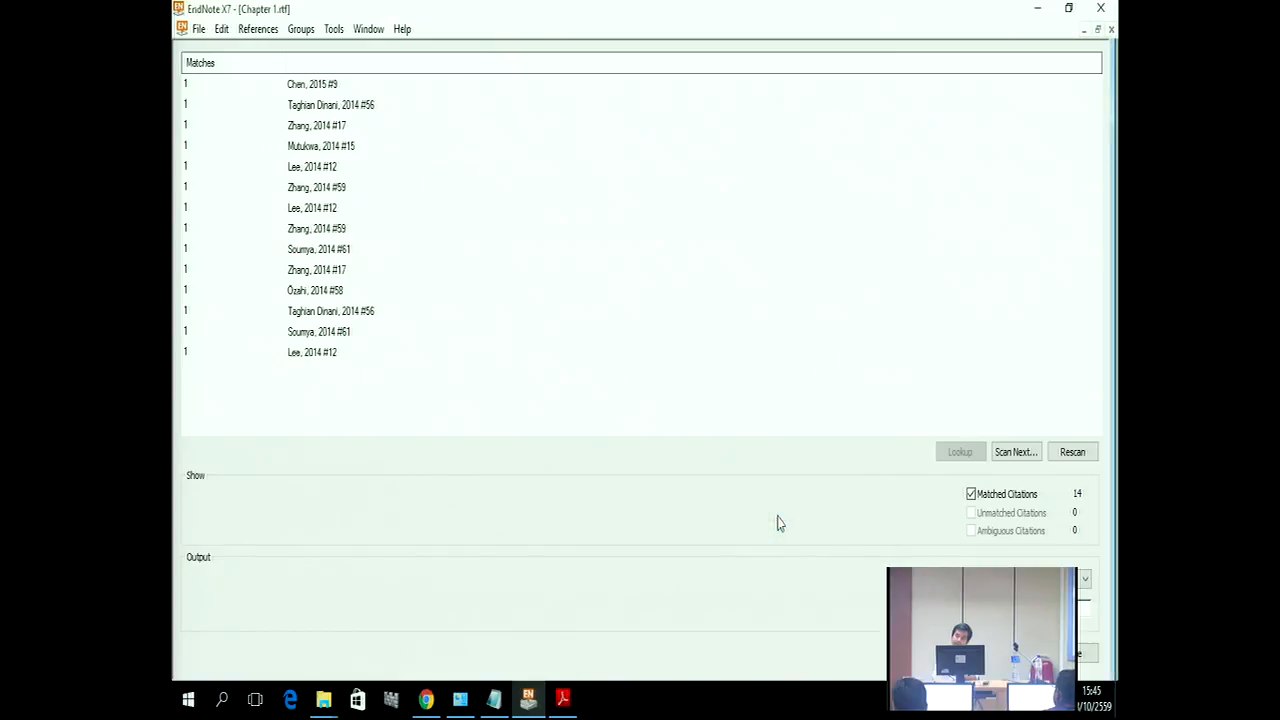
click(1090, 660)
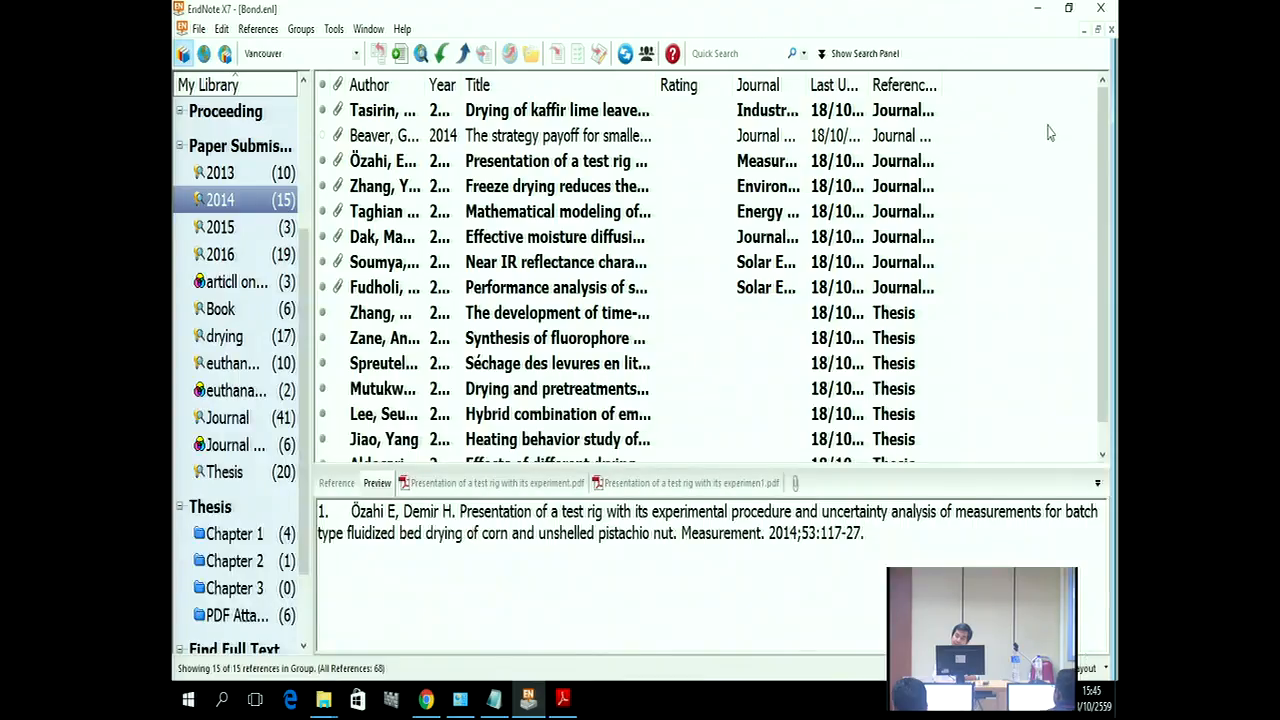
Step: Minimize EndNote and open Refernces-APA 6th.rtf from the Thesis folder in Word (desktop)
click(1037, 8)
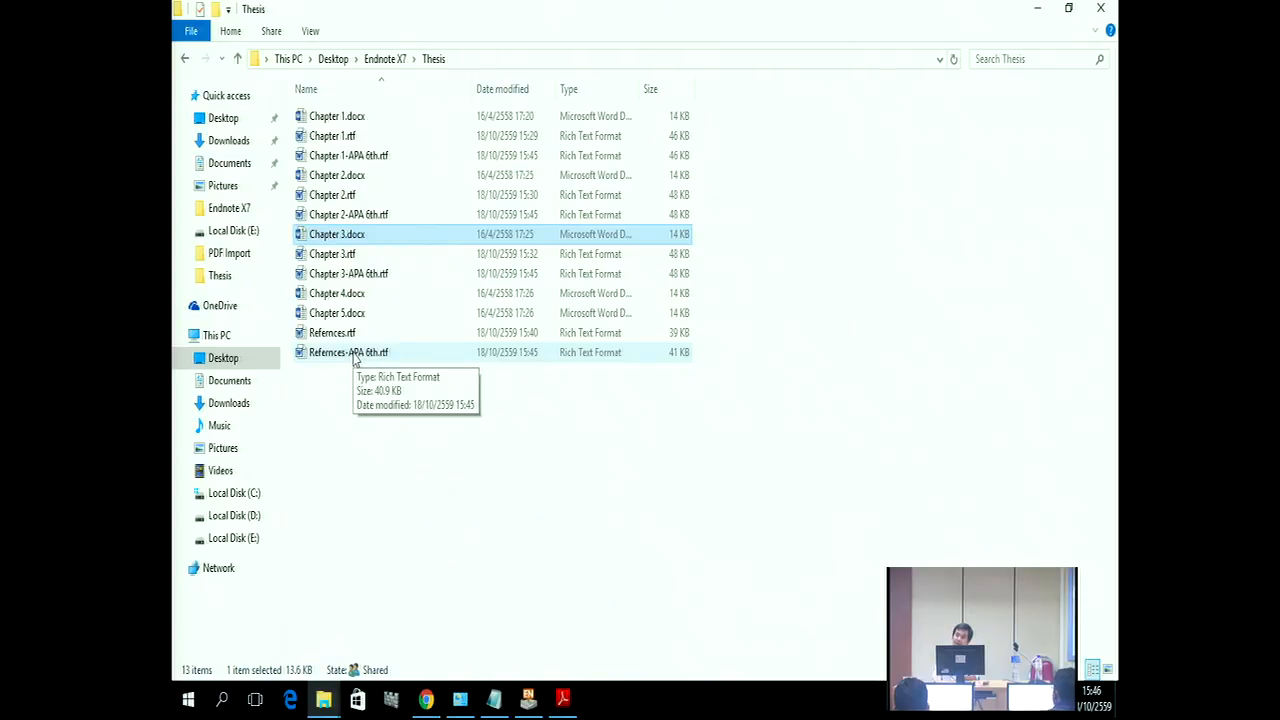
double_click(353, 356)
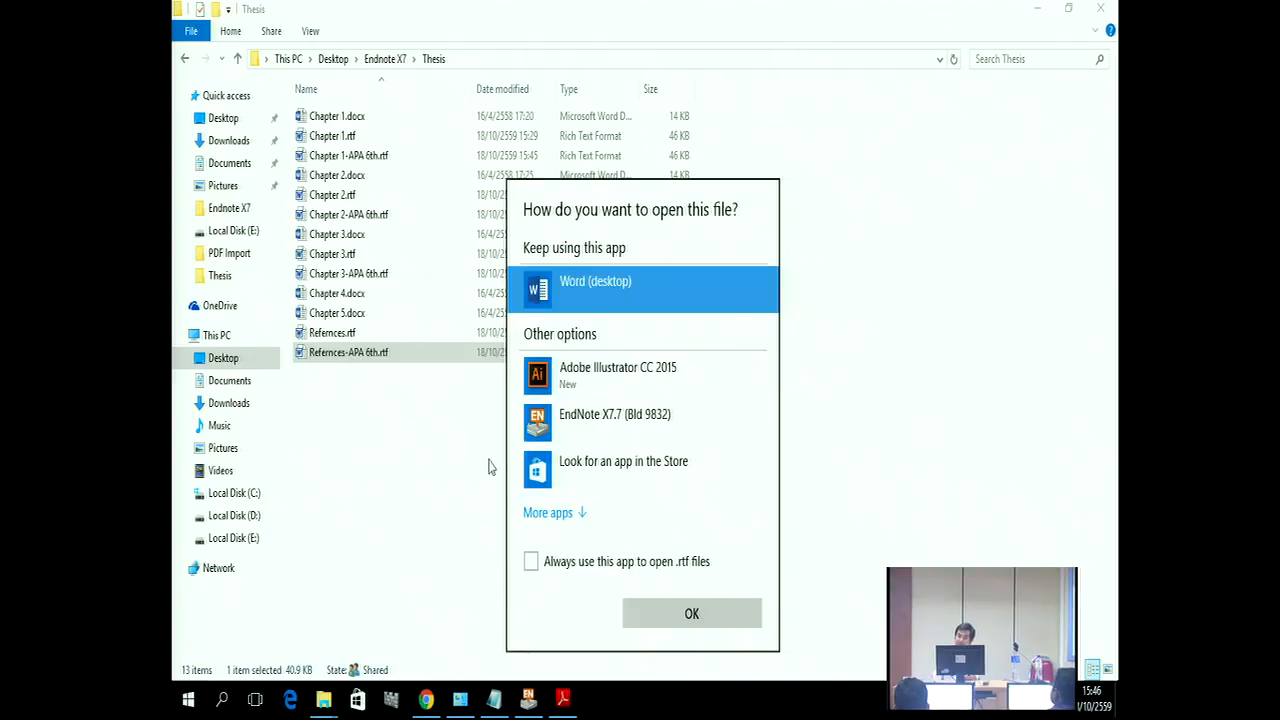
click(667, 622)
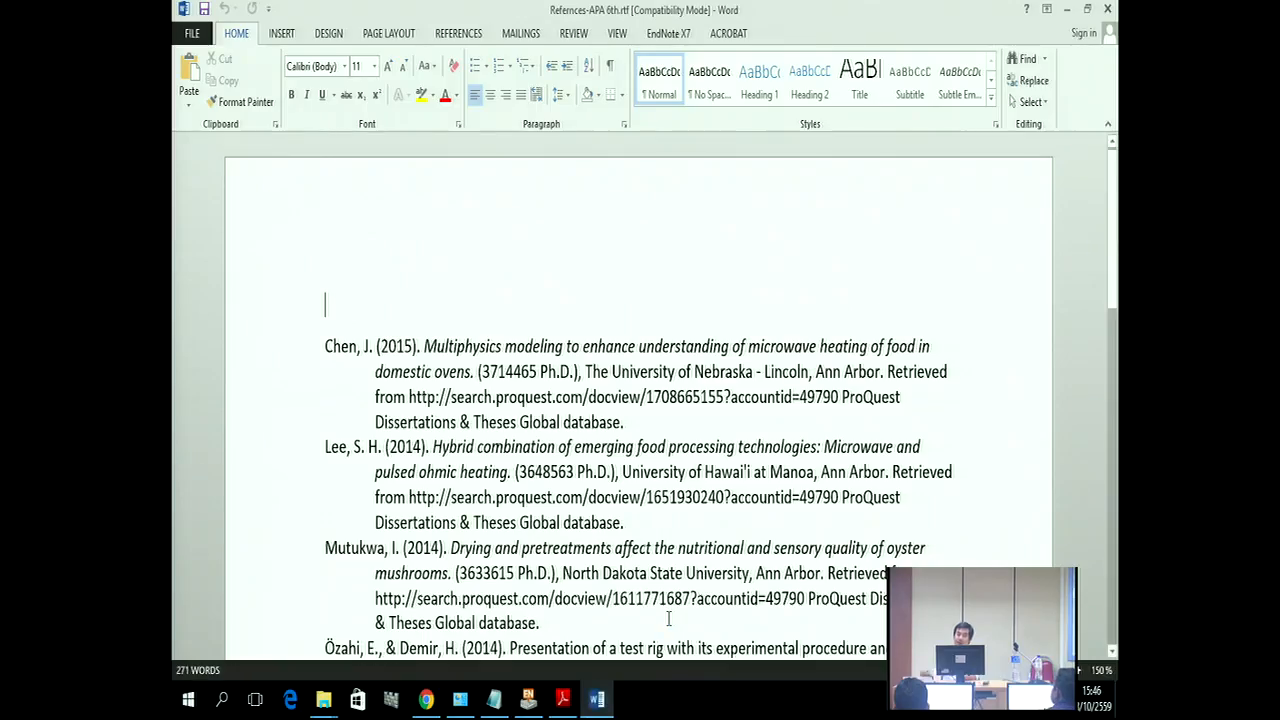
Step: Scroll through the APA reference list in Refernces-APA 6th.rtf, then close Word
scroll(351, 320, down, 15)
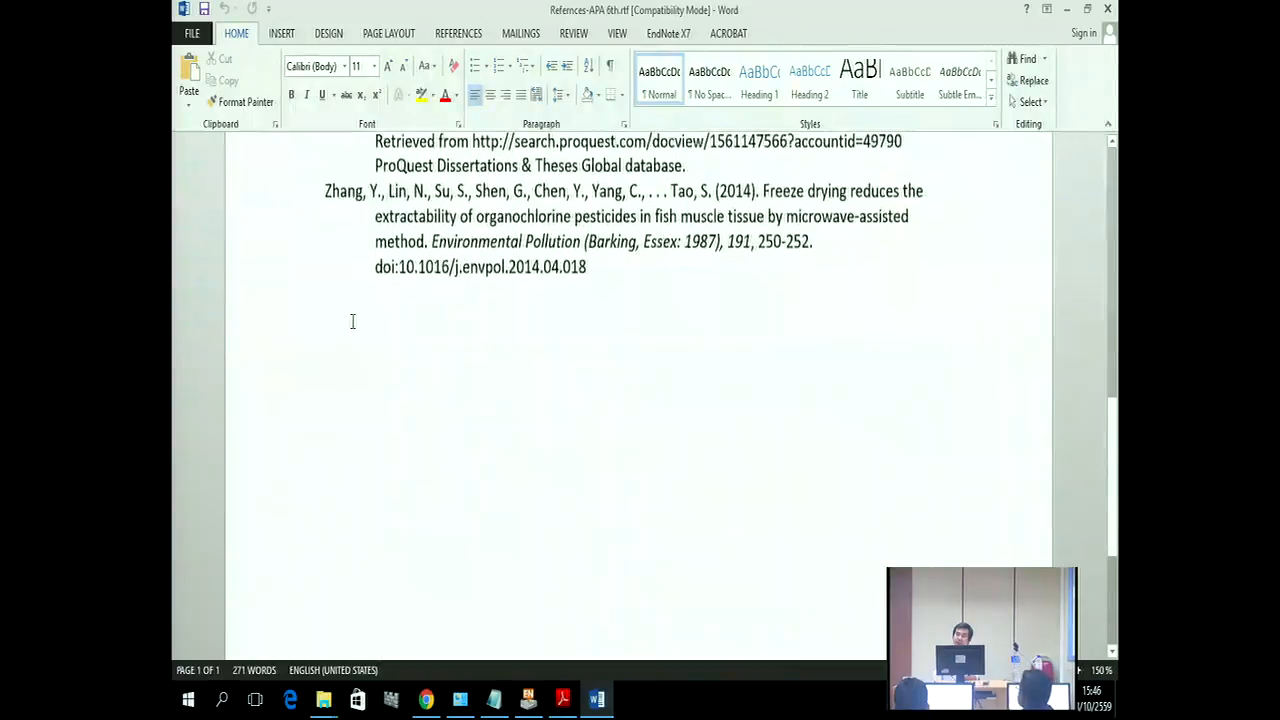
scroll(397, 354, up, 8)
scroll(415, 370, up, 6)
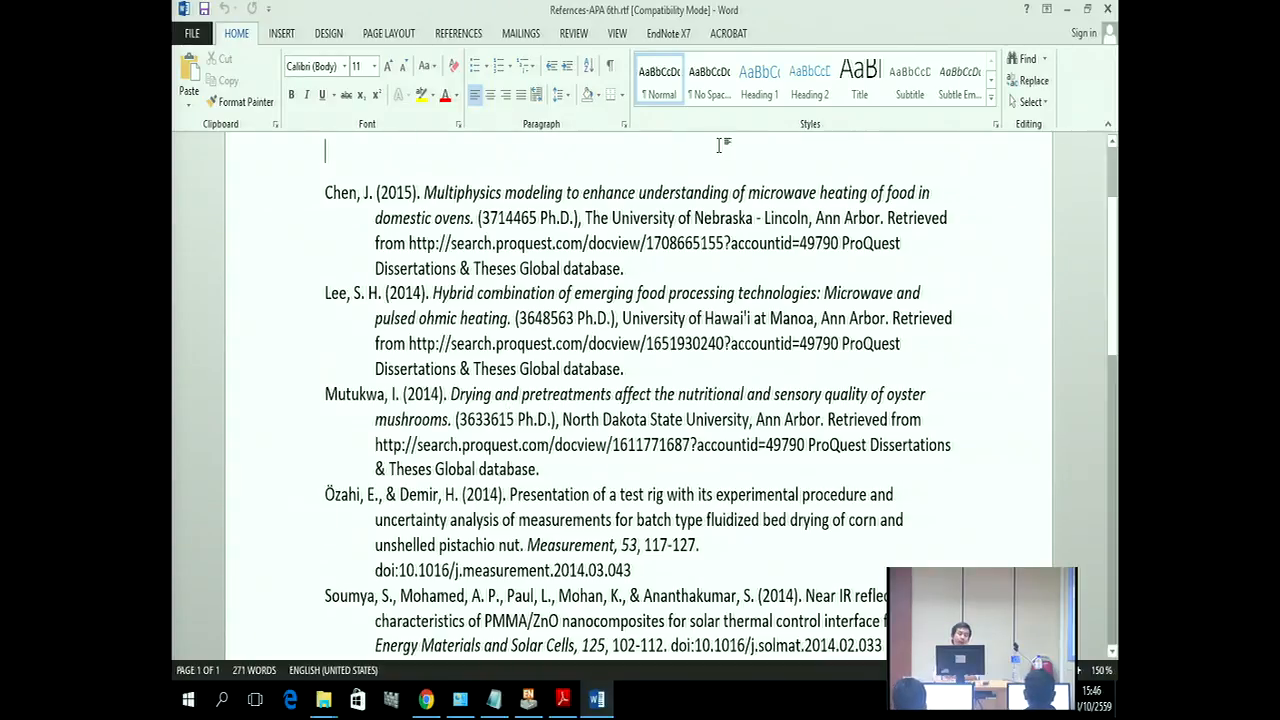
click(1108, 8)
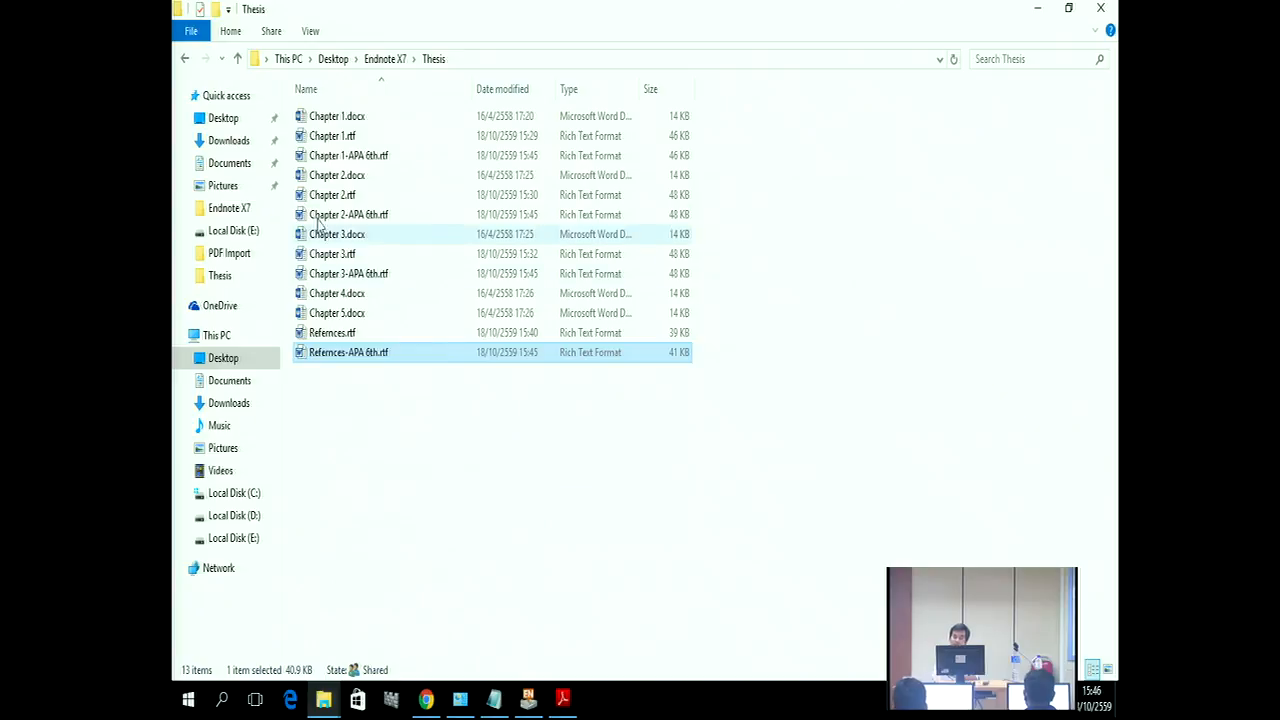
Step: Open Chapter 1-APA 6th.rtf, inspect the Chen, 2015 citation, then close the document
double_click(349, 157)
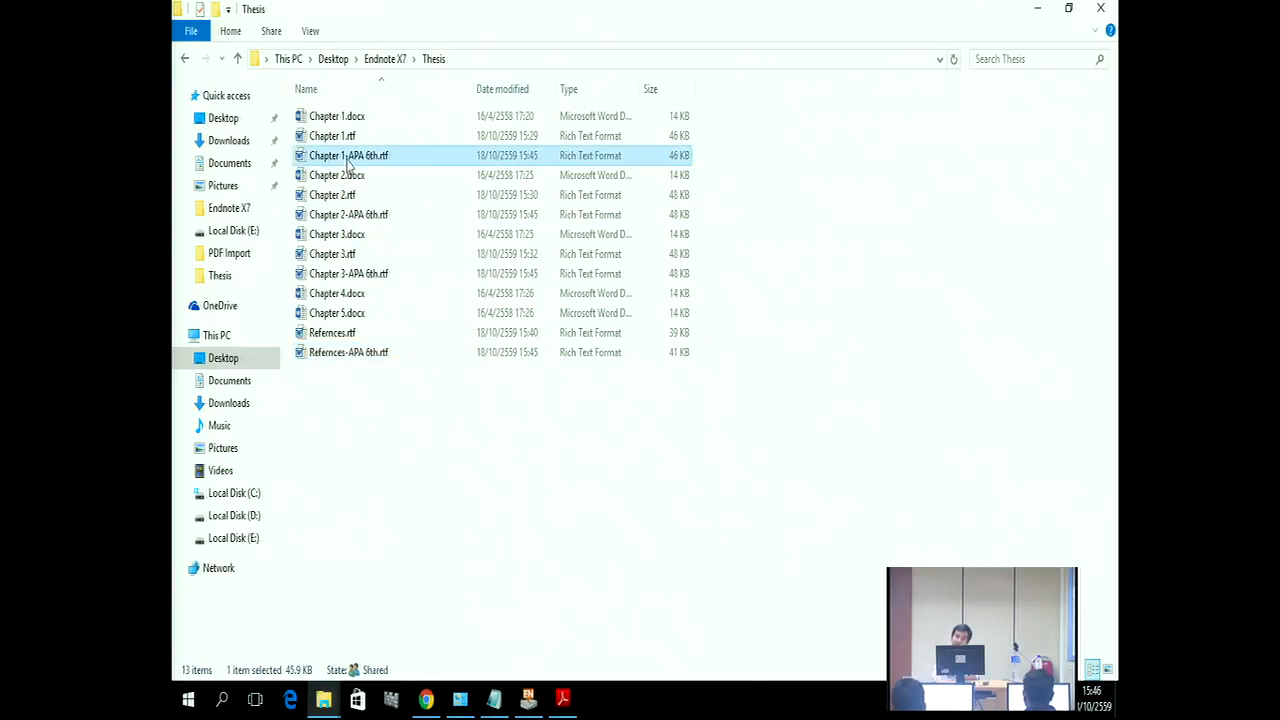
scroll(662, 325, down, 2)
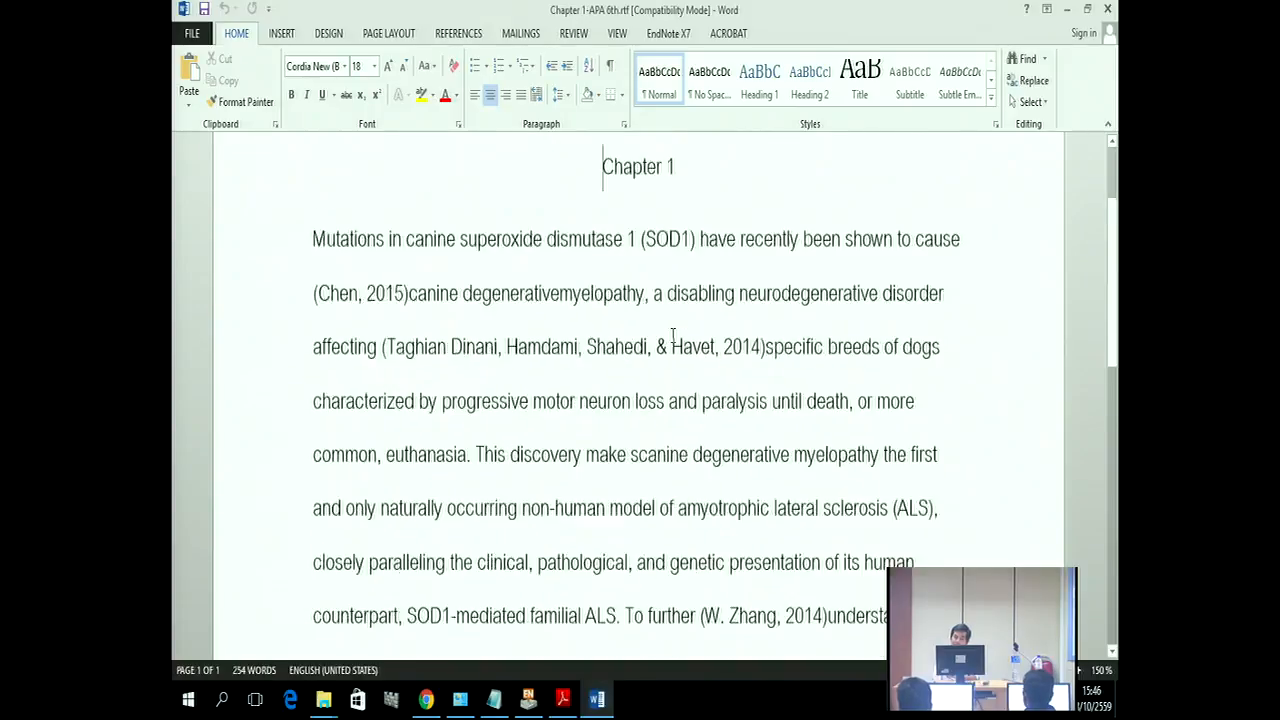
click(385, 238)
drag(408, 238, 318, 240)
scroll(796, 378, down, 3)
scroll(796, 378, down, 6)
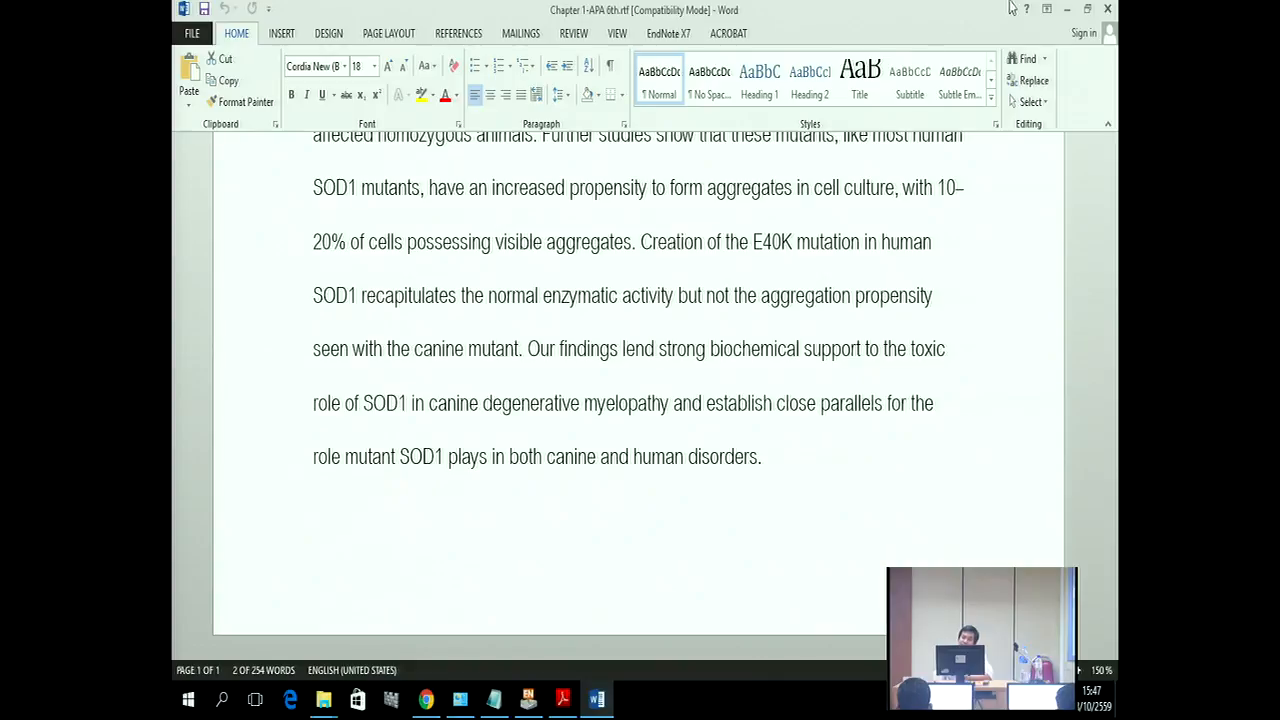
click(1107, 8)
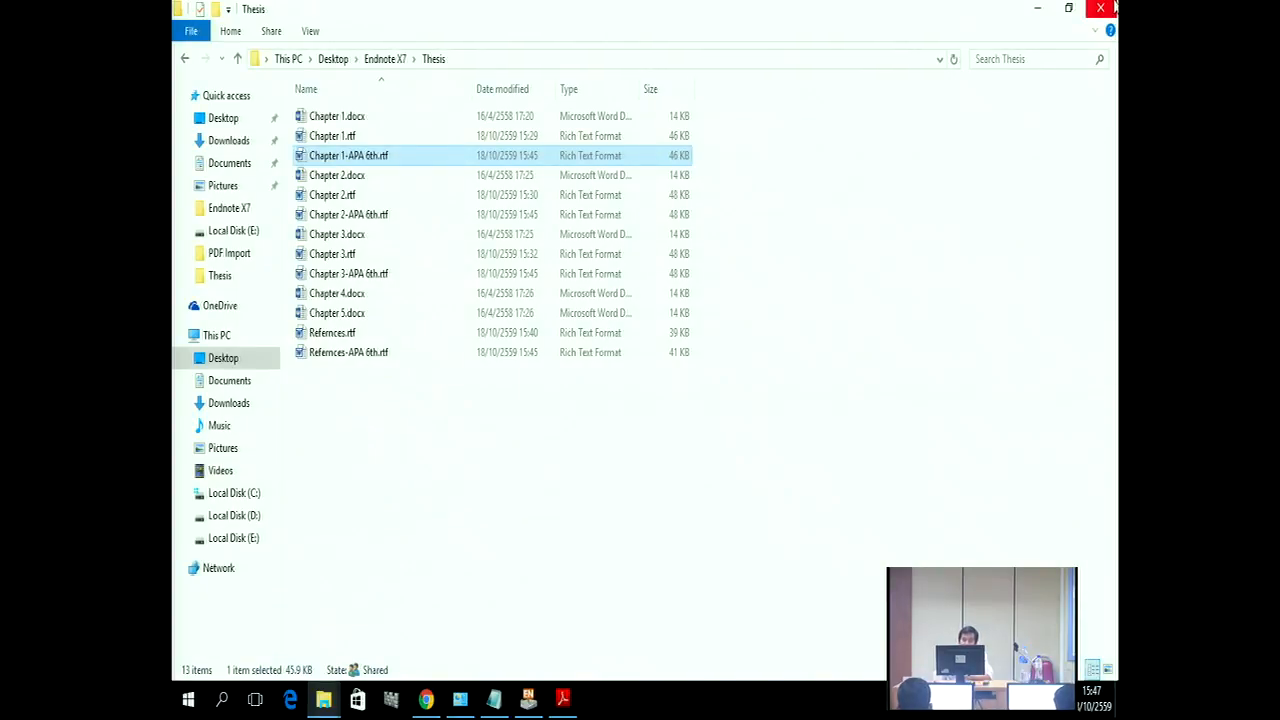
Step: Close the Thesis window and create a new desktop folder named My Thesis
click(1098, 8)
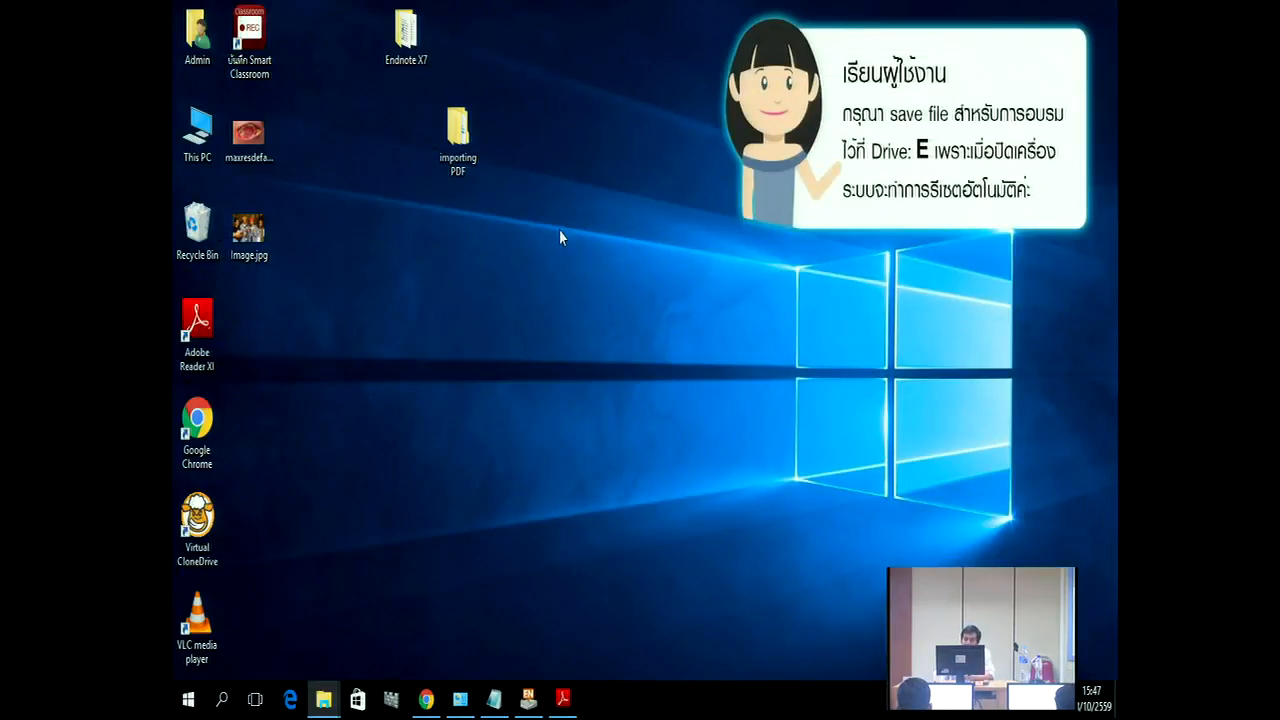
right_click(467, 250)
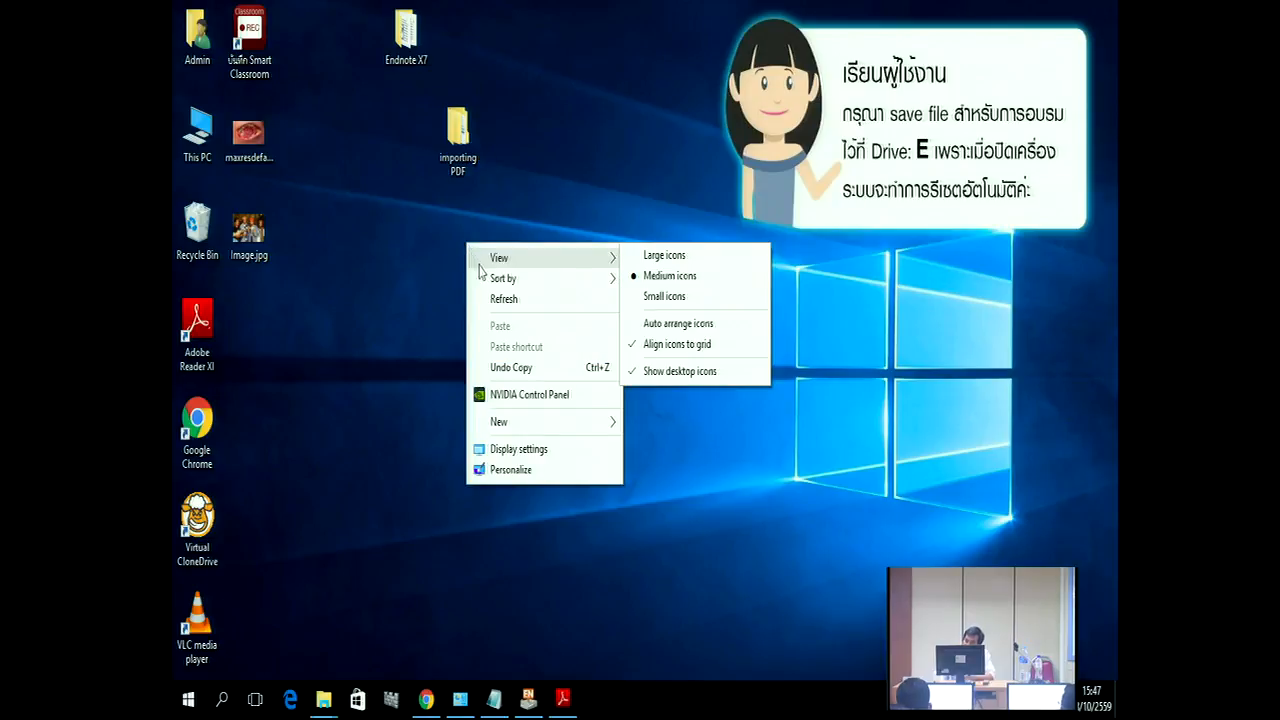
mouse_move(492, 284)
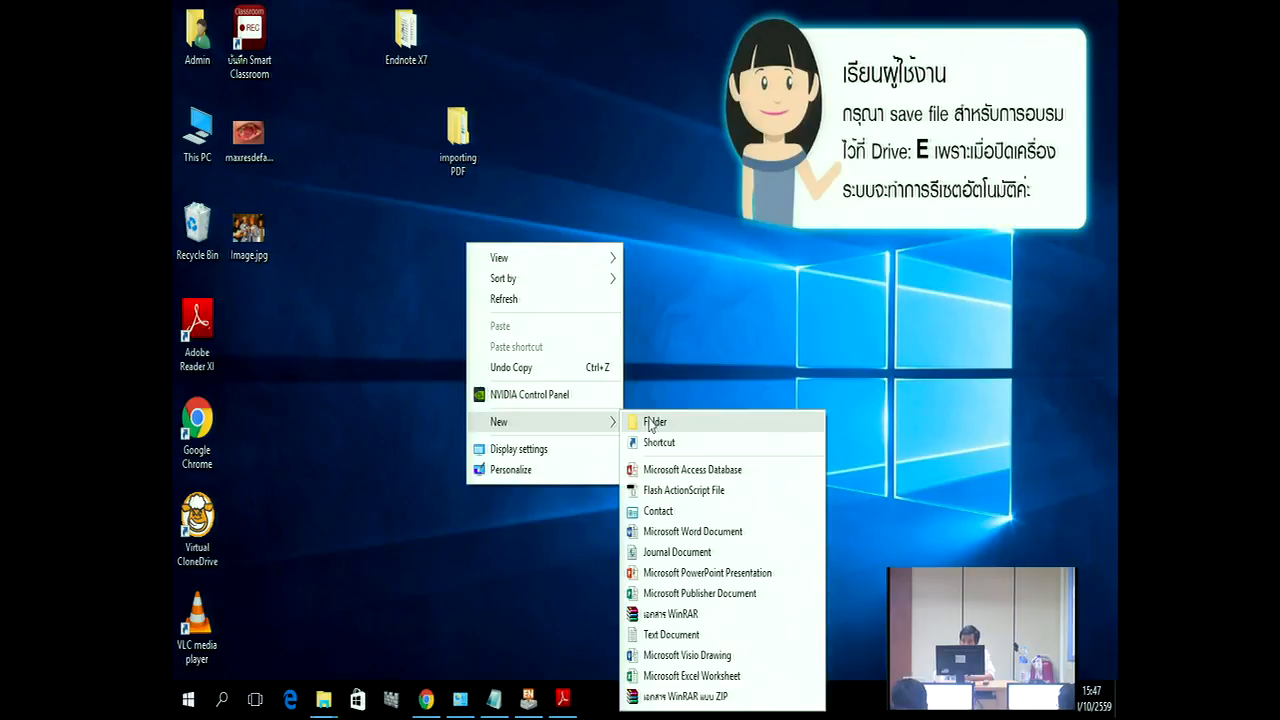
click(651, 424)
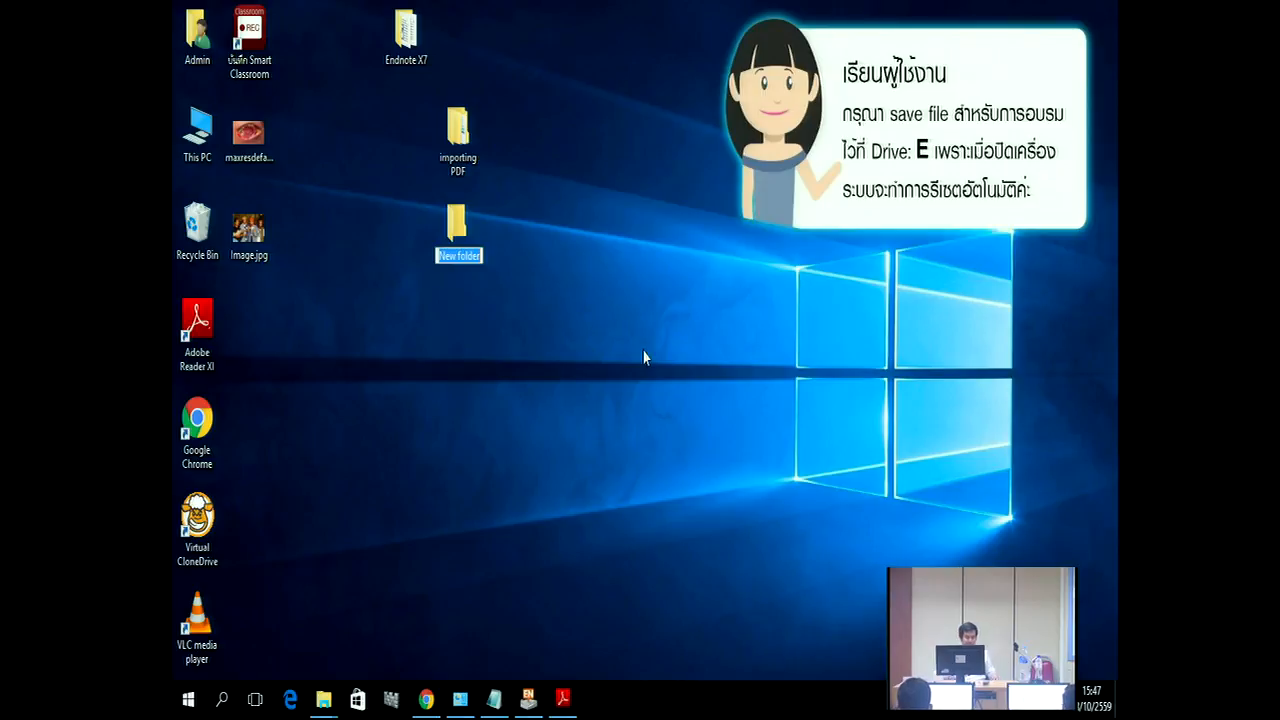
text(M)
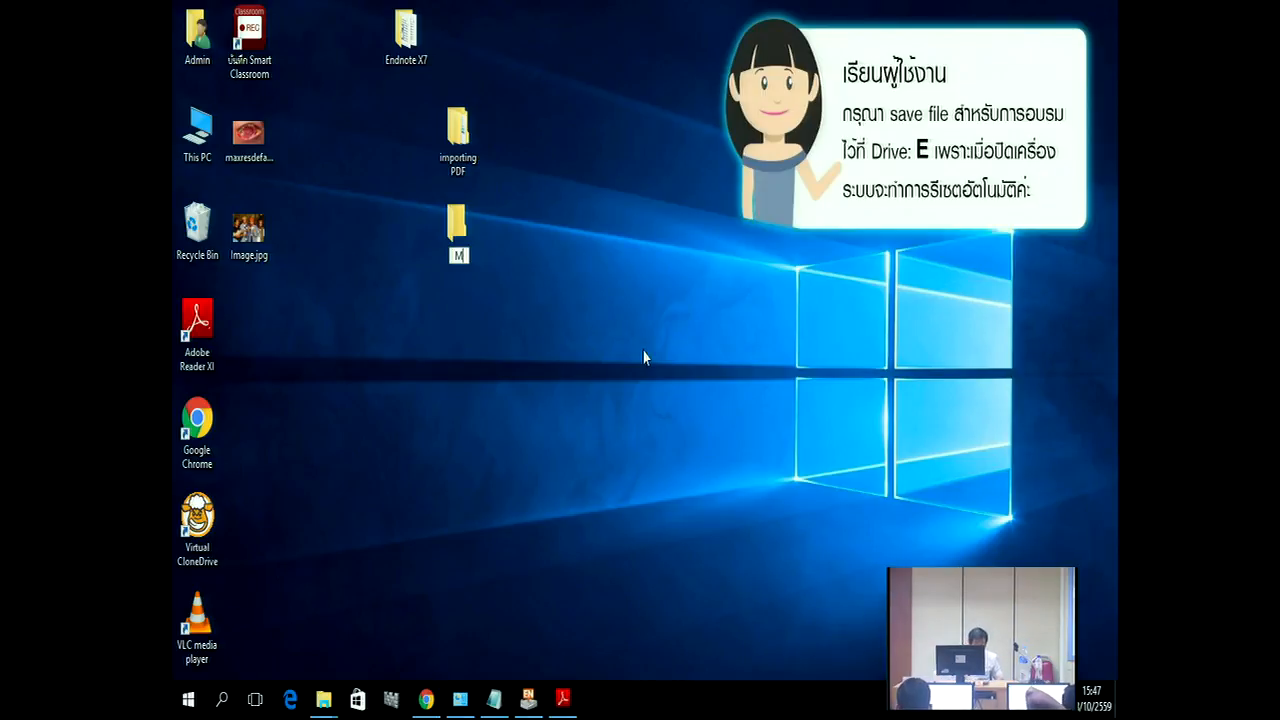
text(y)
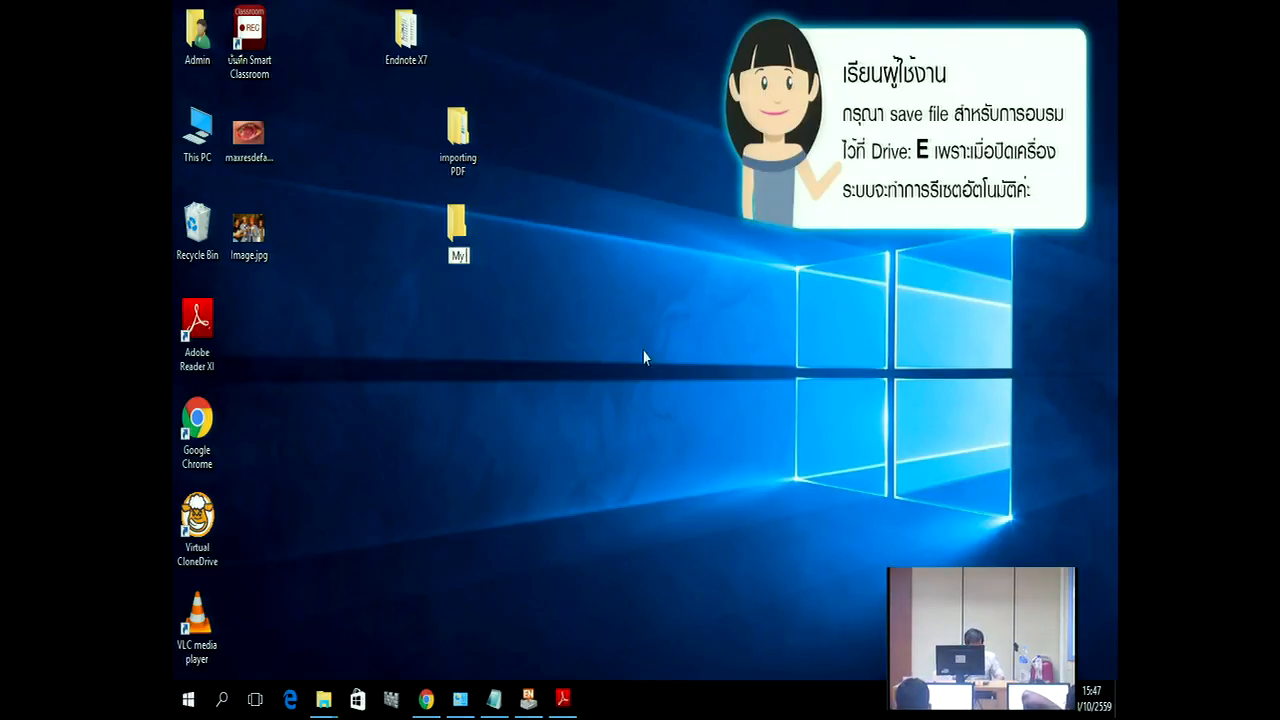
text( Th)
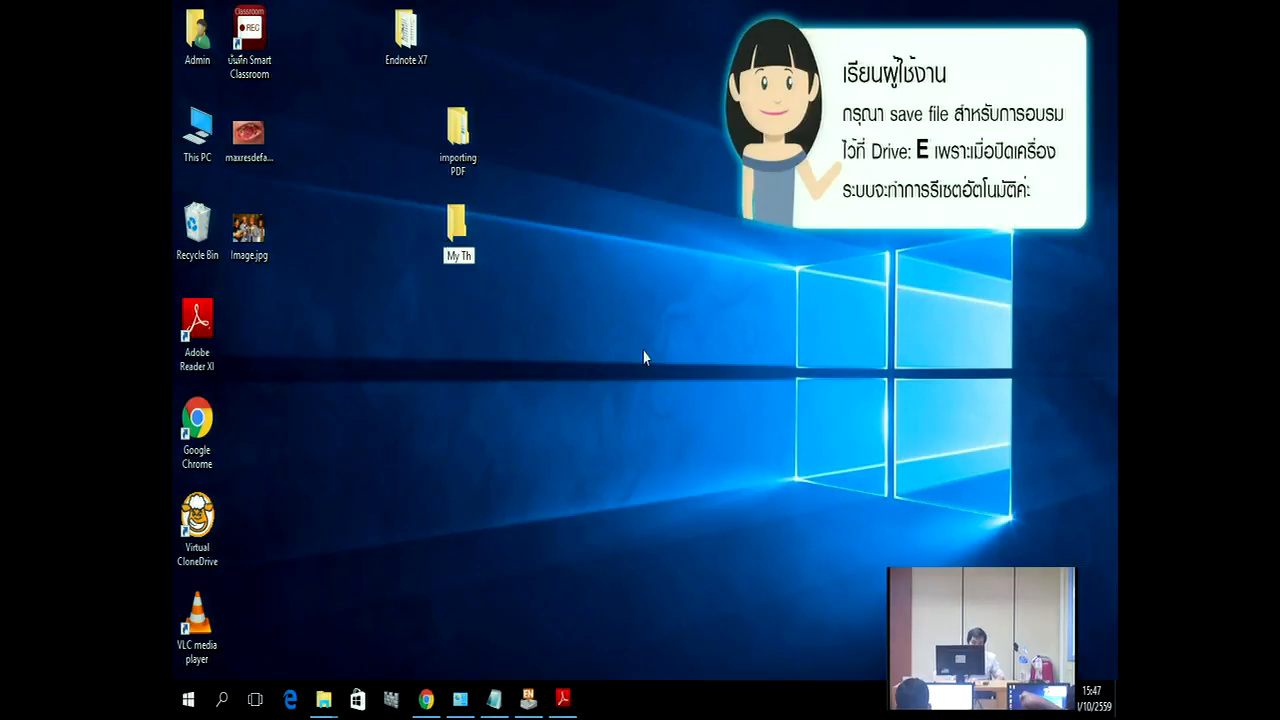
text(esis)
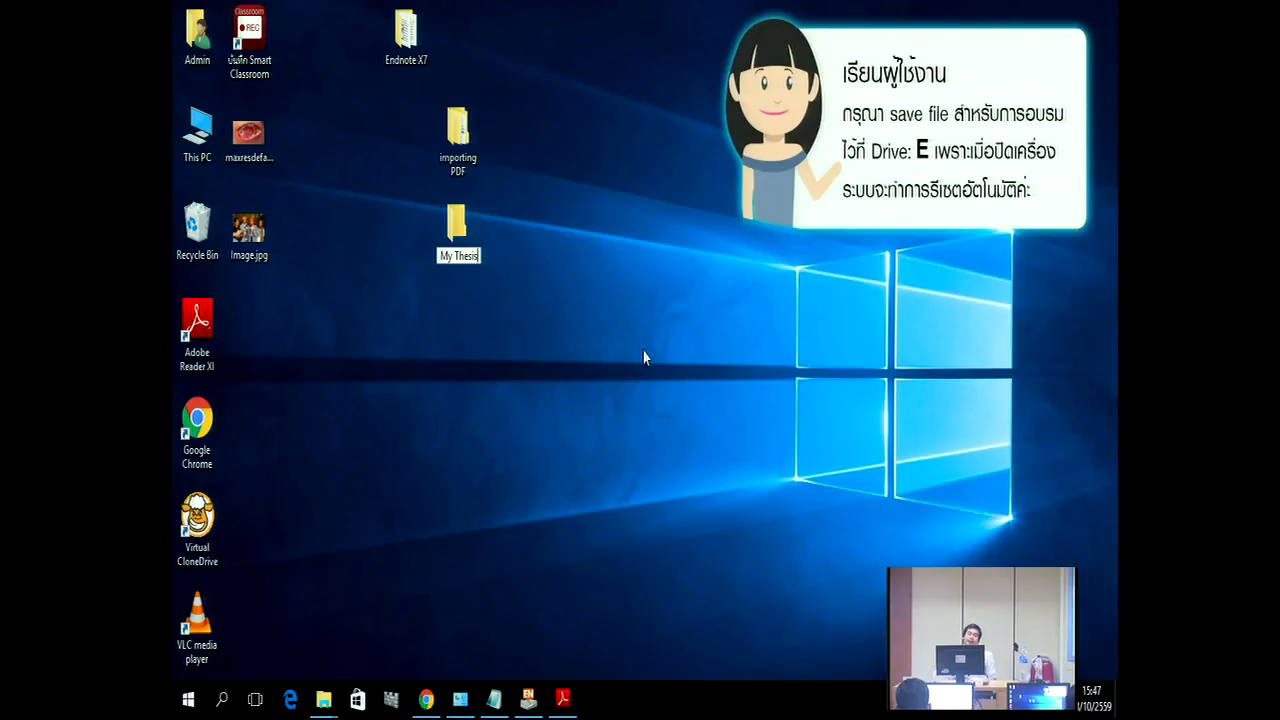
key(Return)
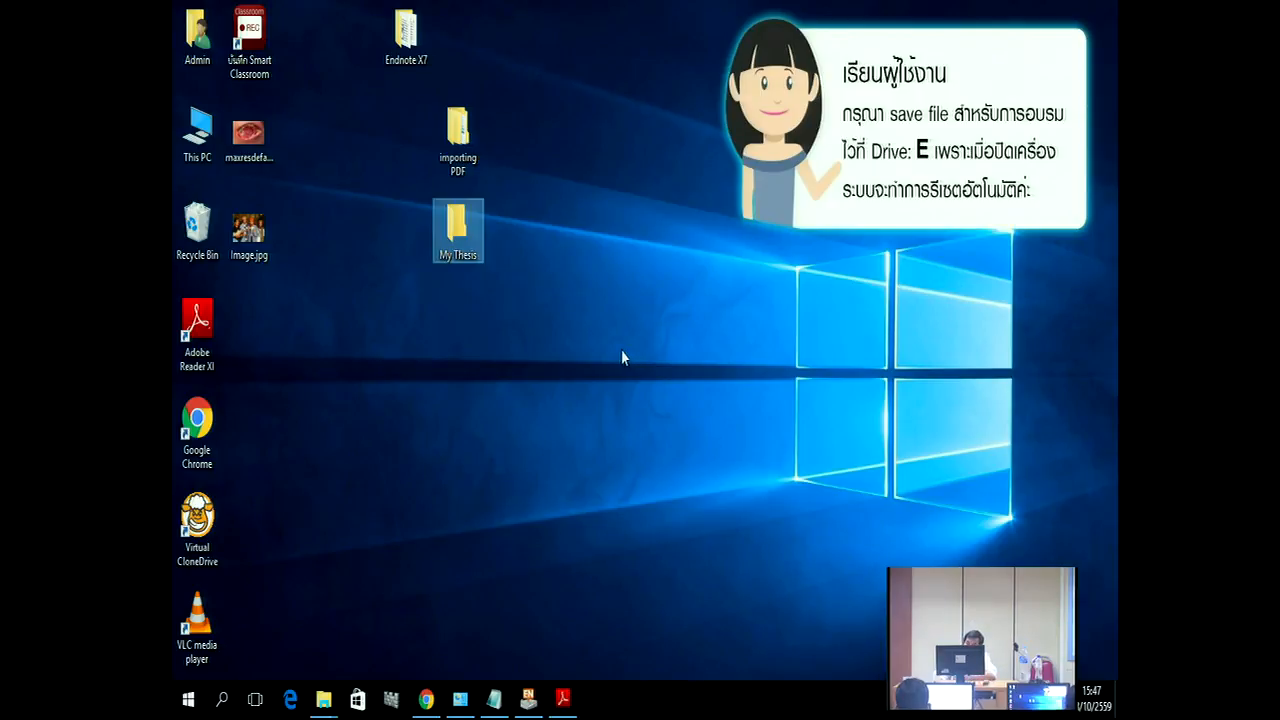
click(622, 357)
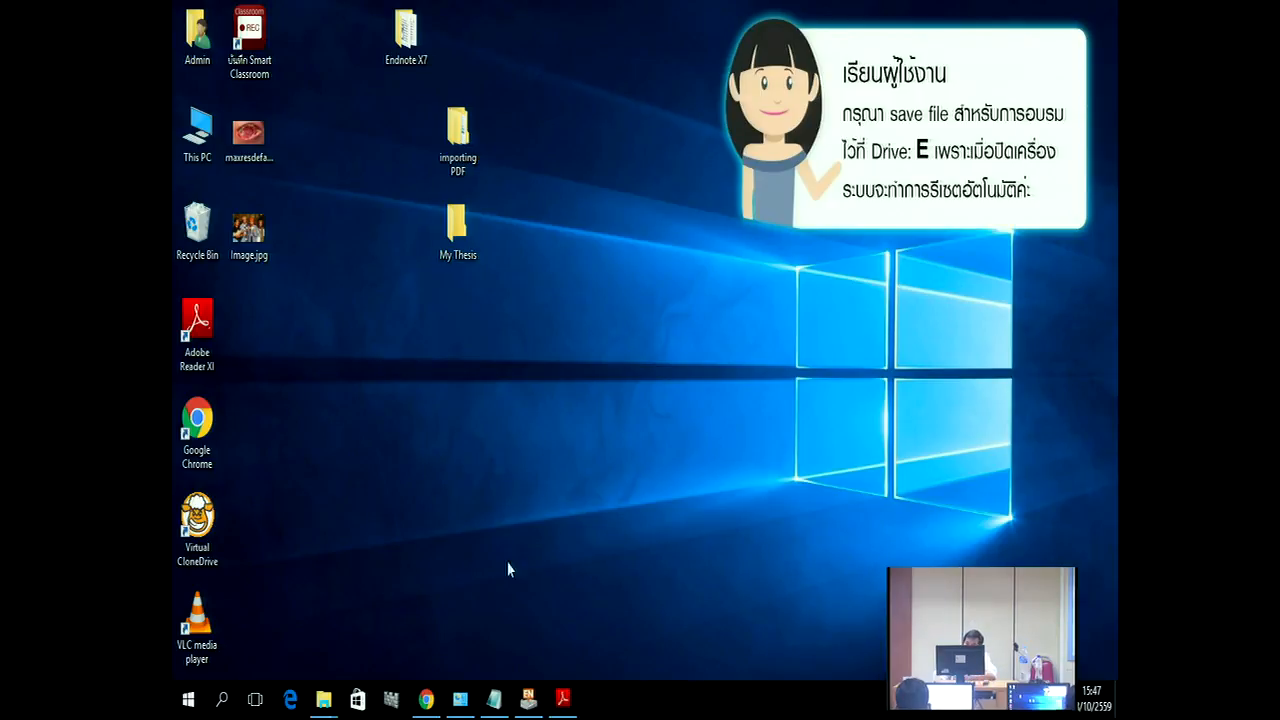
Step: Launch Word 2013 from All apps > Microsoft Office 2013 and start a blank document
click(189, 700)
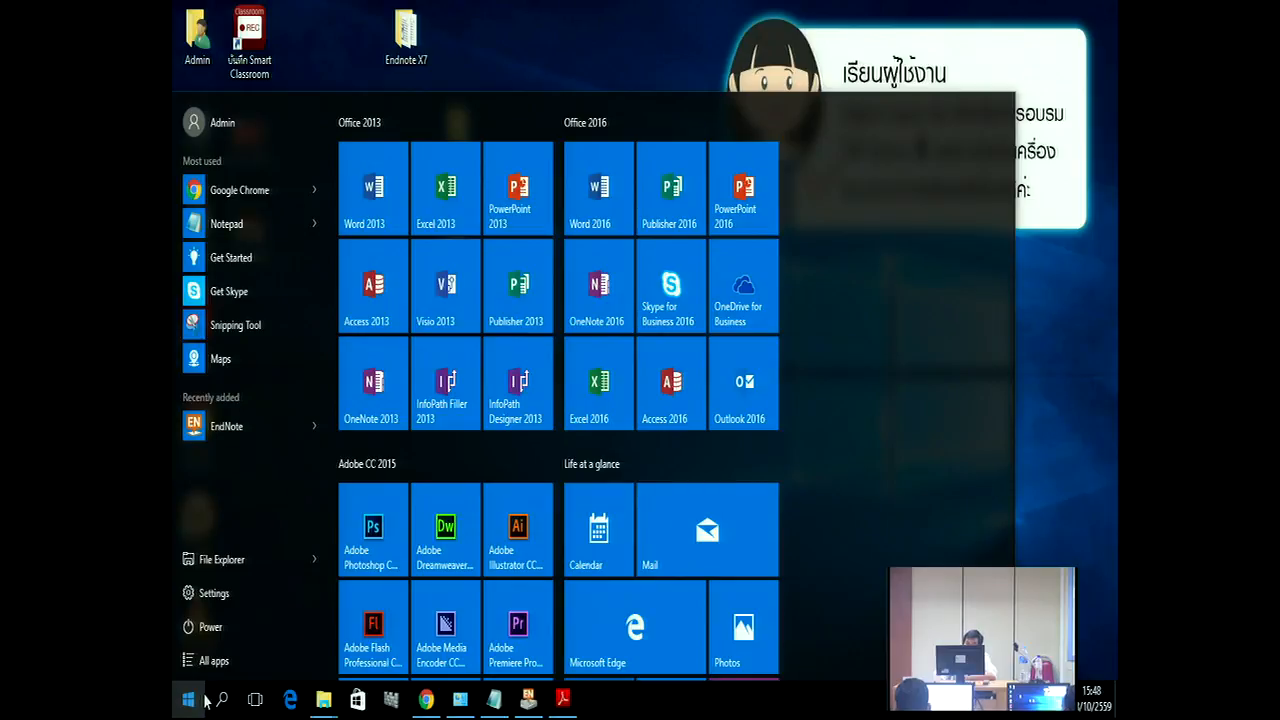
click(249, 662)
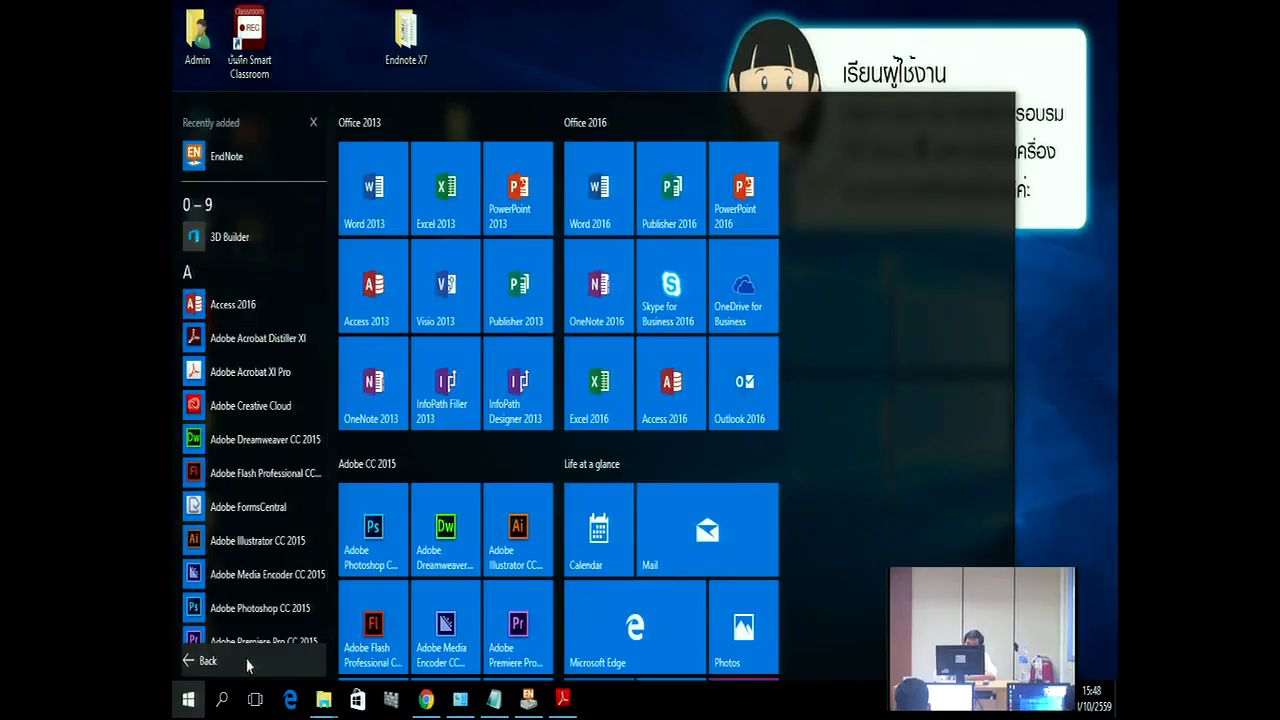
drag(333, 212, 305, 390)
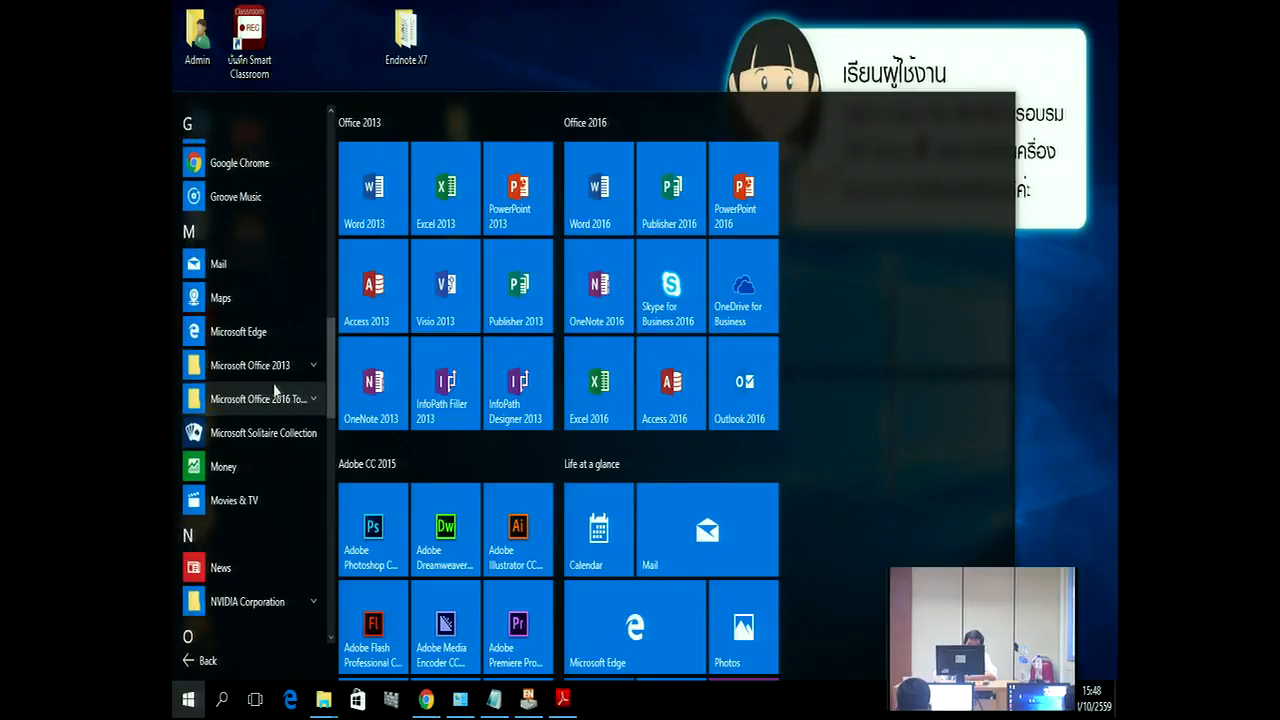
click(258, 365)
scroll(257, 537, down, 6)
click(245, 582)
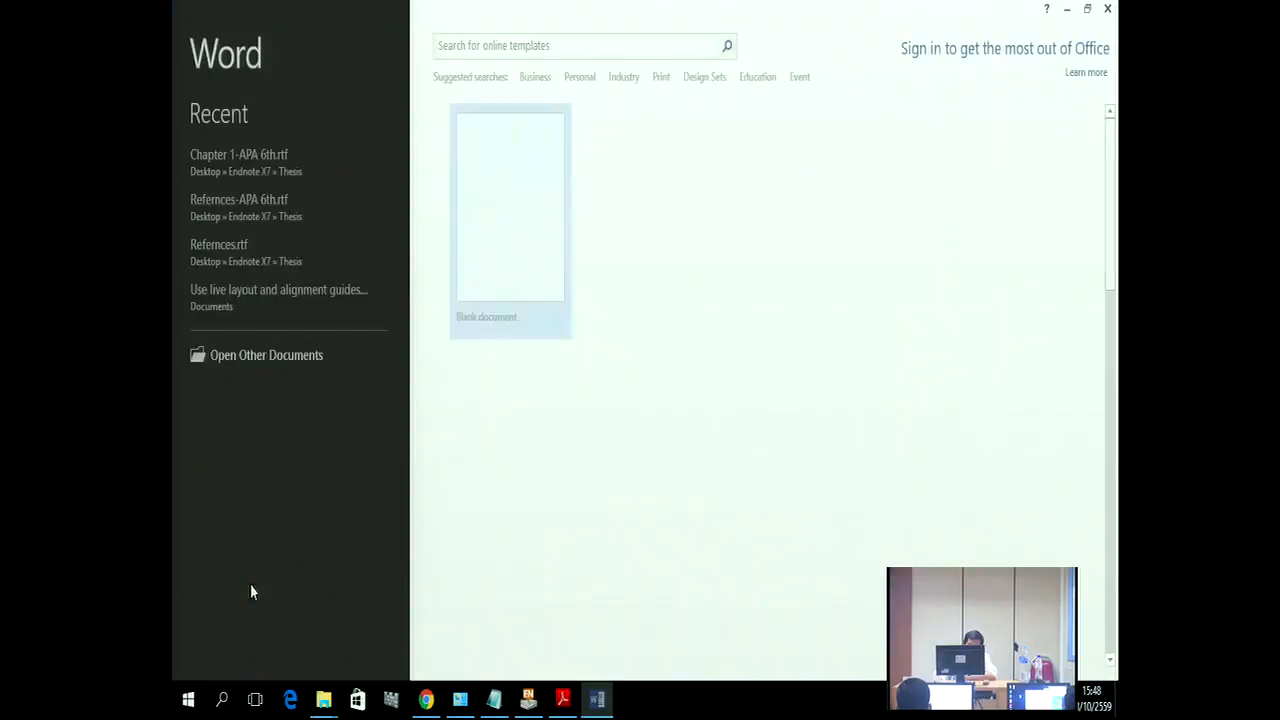
click(497, 260)
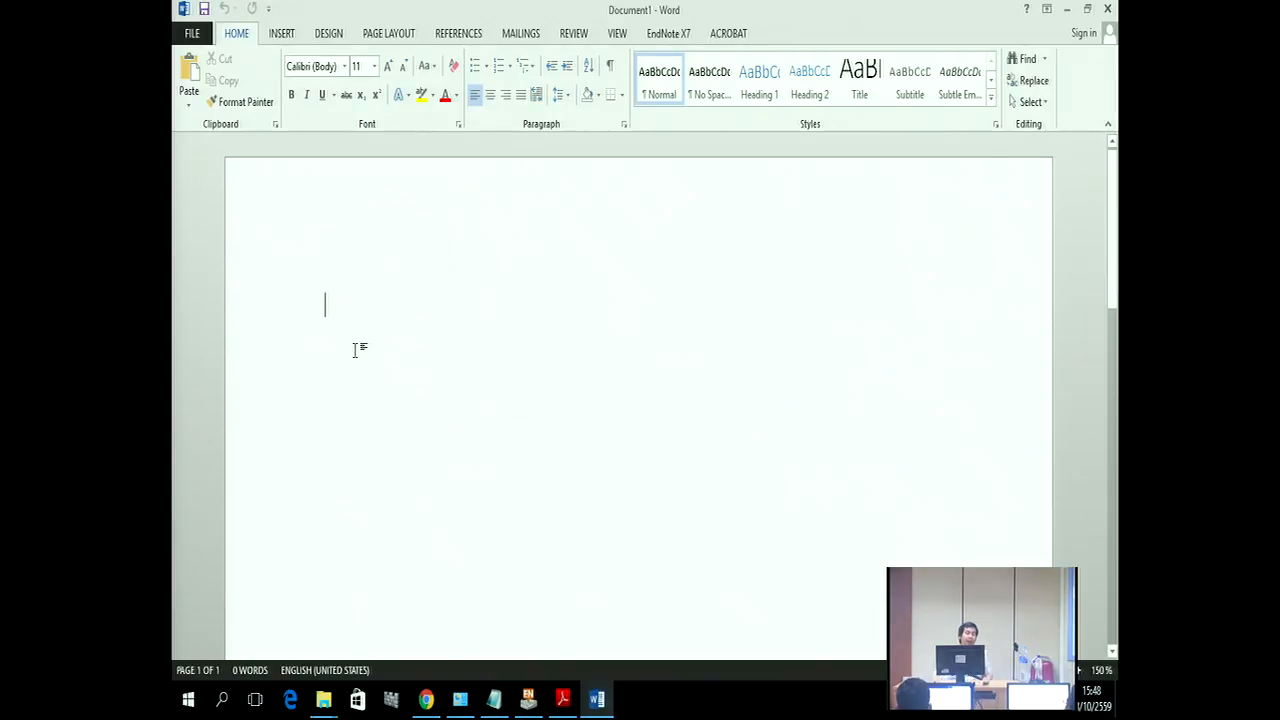
Step: Type placeholder text and insert the Taghian Dinani citation from the EndNote library
text(hsehiohwefihjihjrihjiaergjijsaioj)
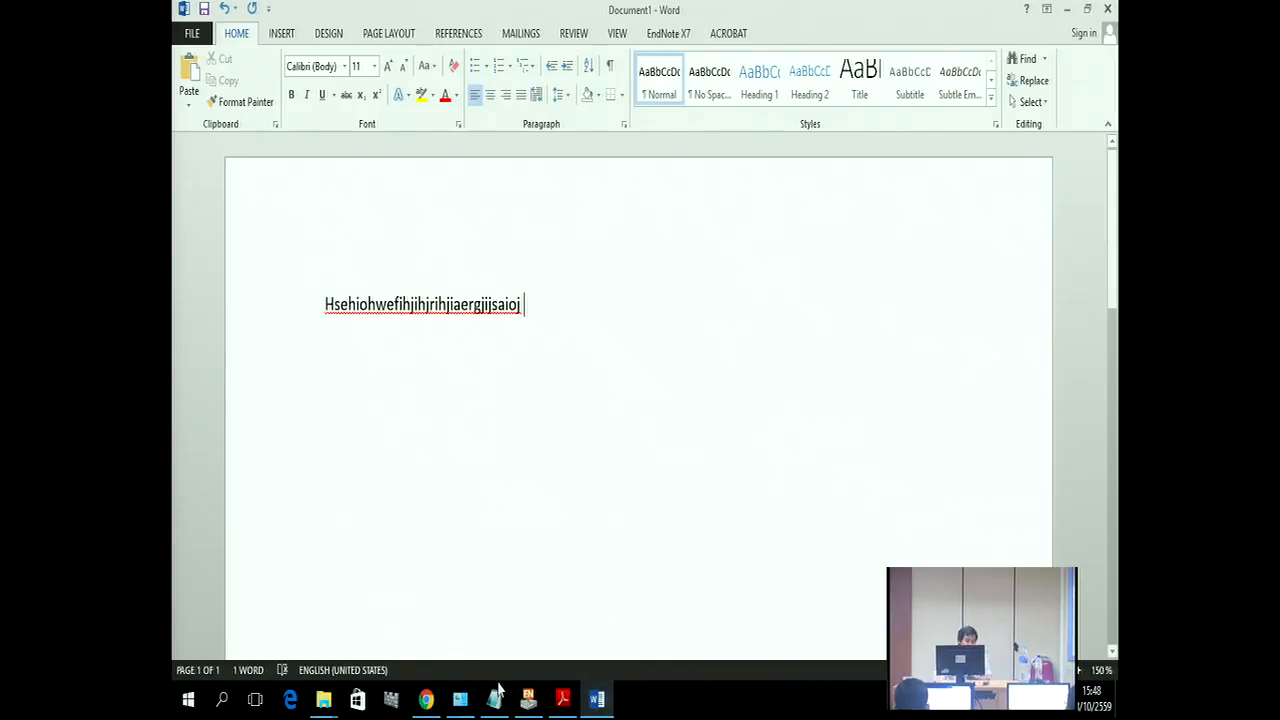
click(528, 698)
click(545, 211)
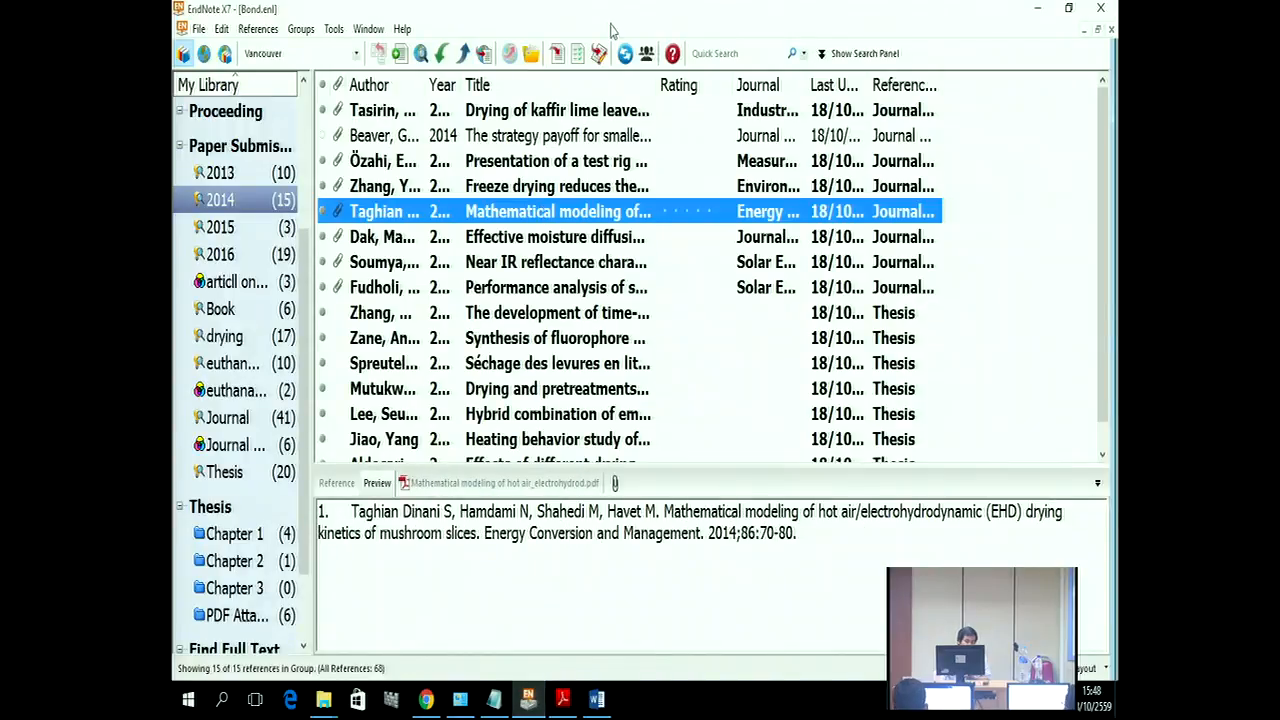
click(598, 53)
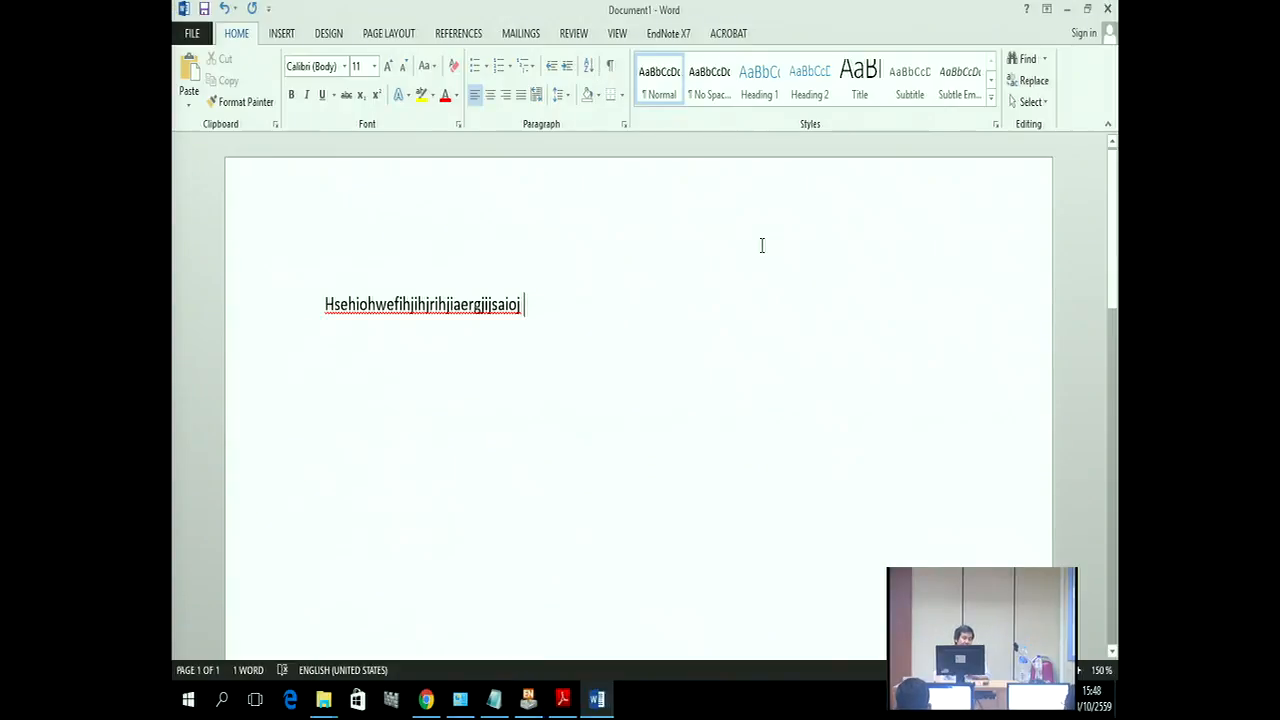
click(528, 698)
click(560, 58)
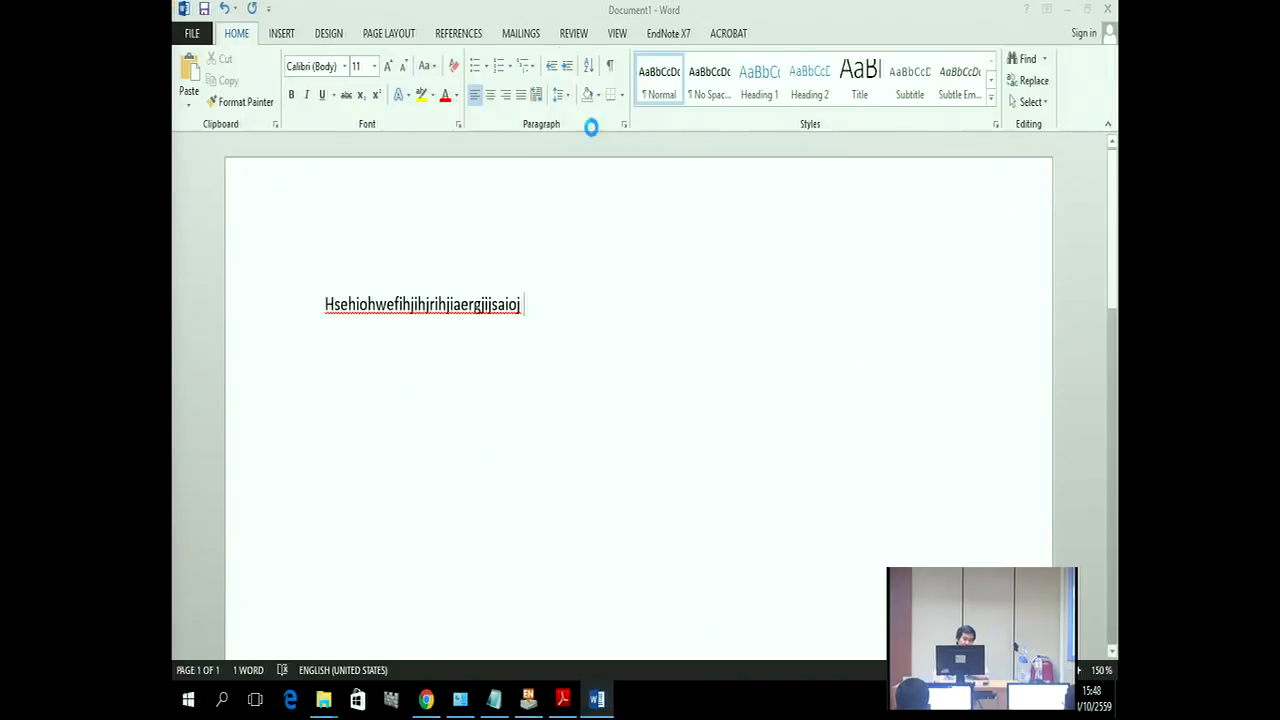
Step: Add more placeholder text and insert the Spreutels citation after it
text(huahwduhswhuhuawheuihuhw)
key(ctrl+shift+Left)
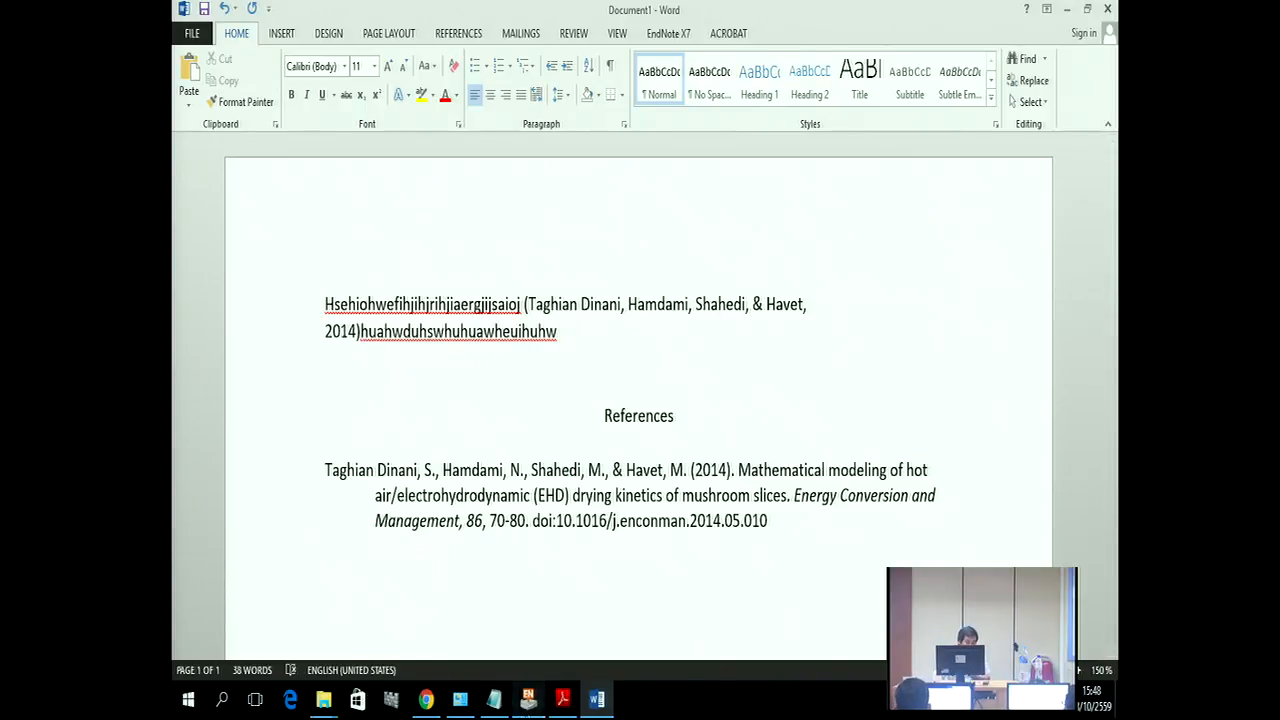
click(530, 700)
click(584, 362)
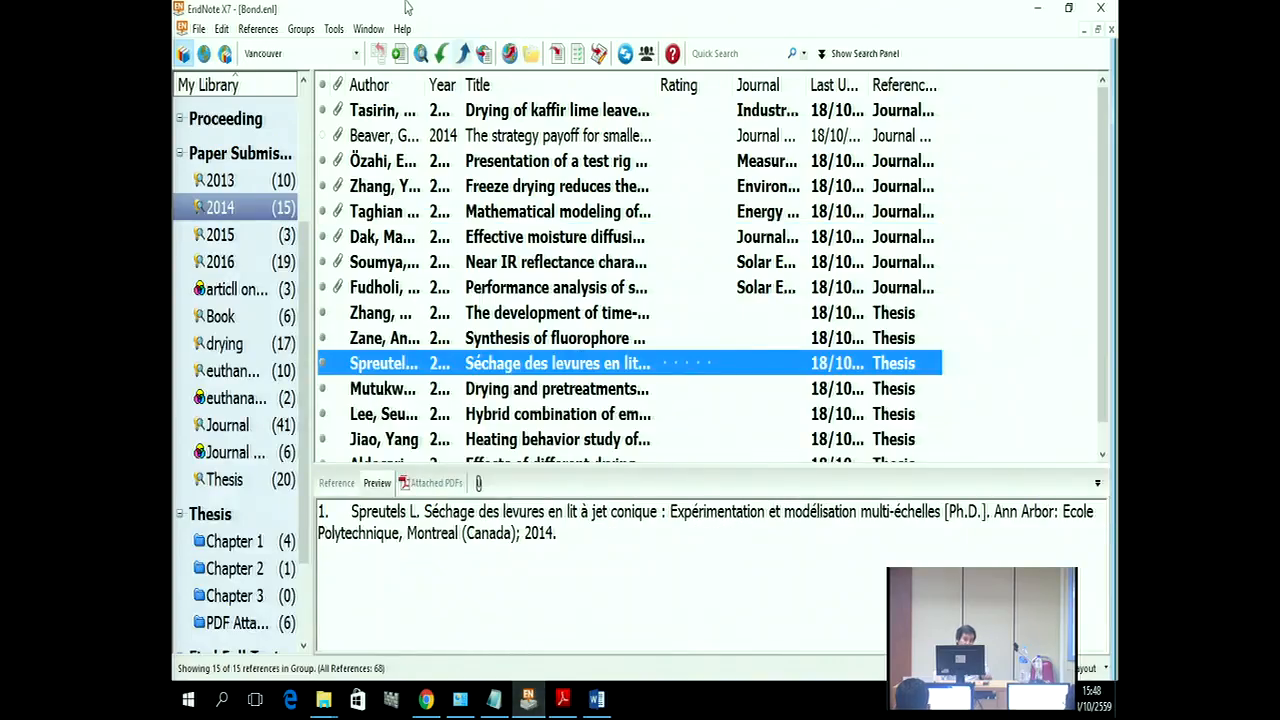
click(558, 52)
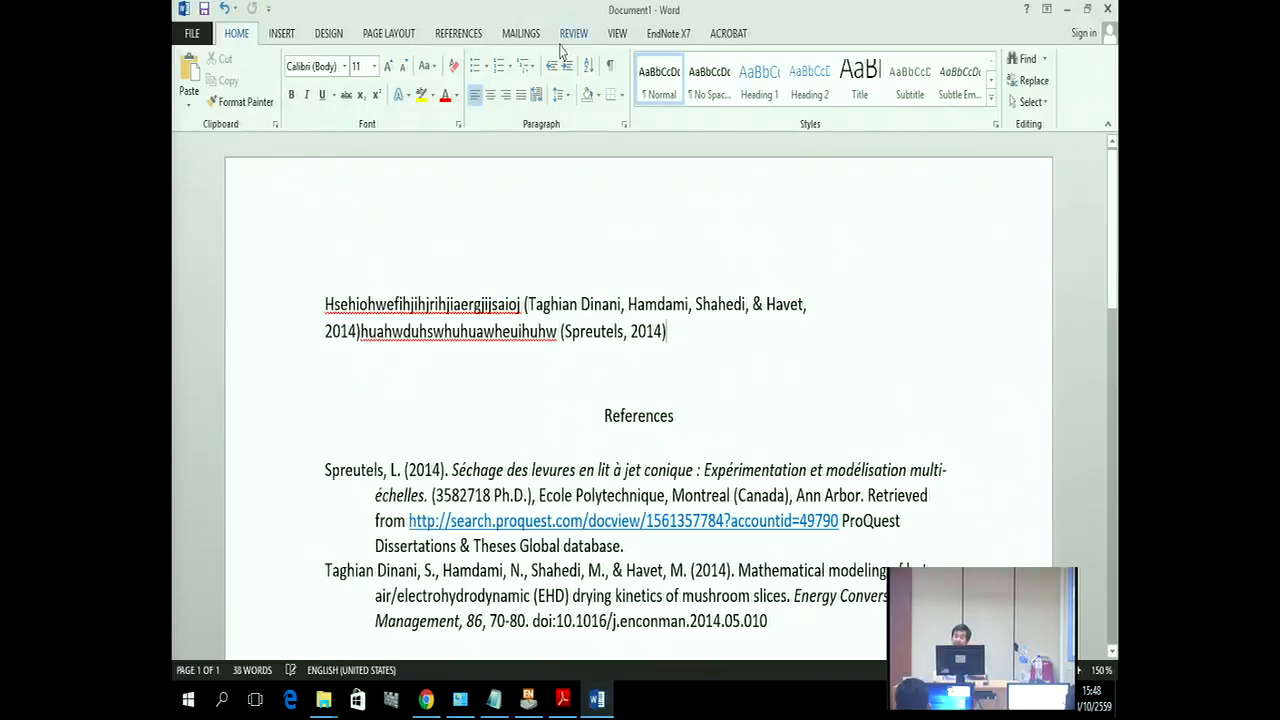
Step: Add more text and cite Lee, Jiao, Dak & Pareek and Özahi as one grouped citation
text(hjwijejroerwoik)
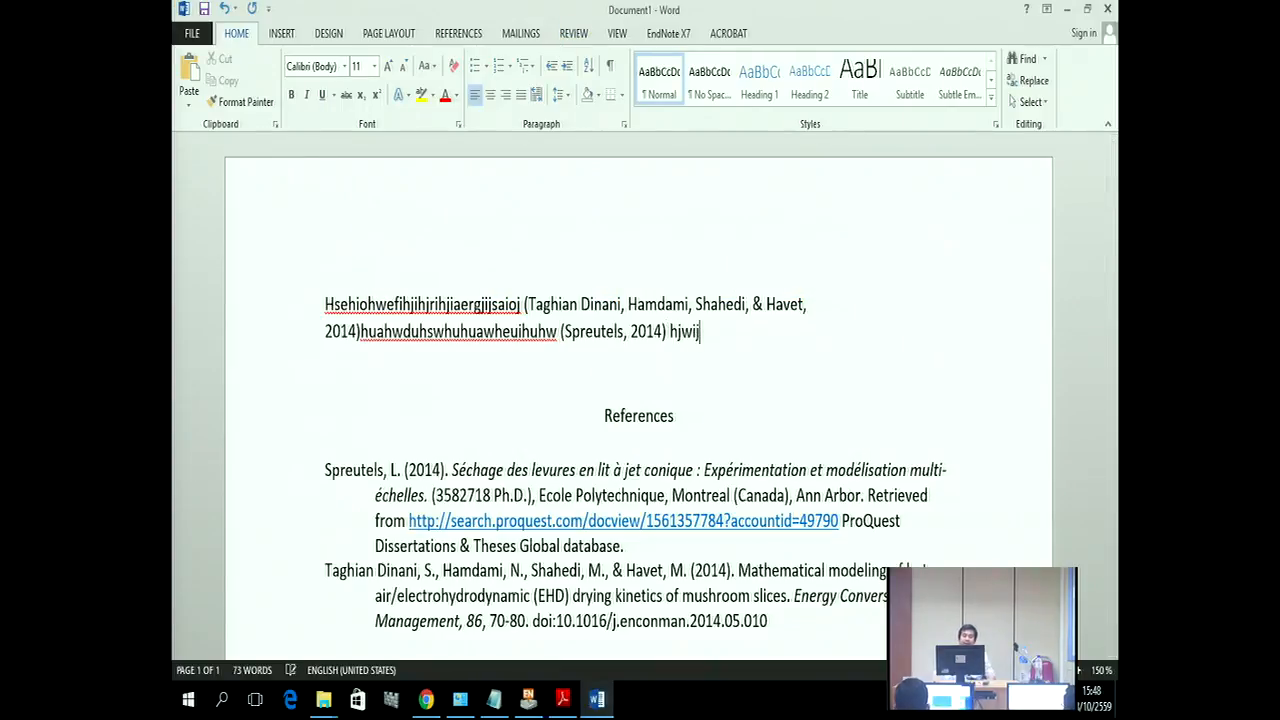
text(w4ikp45)
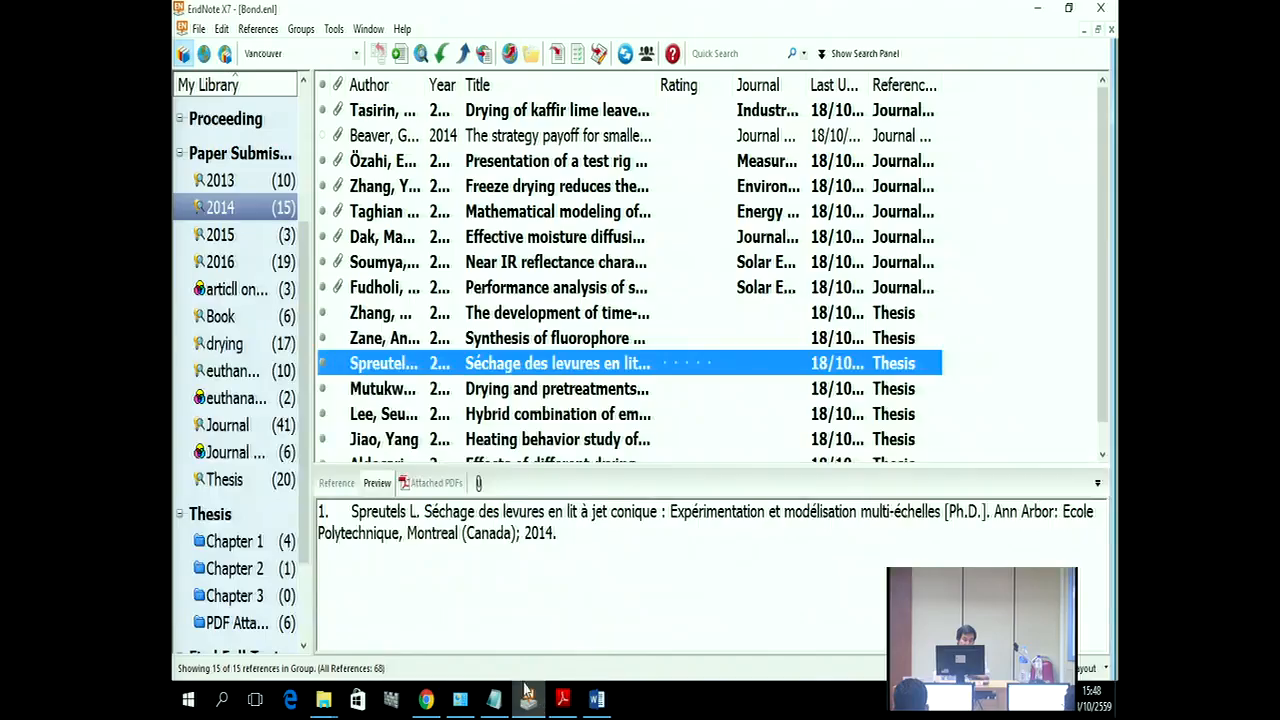
click(528, 698)
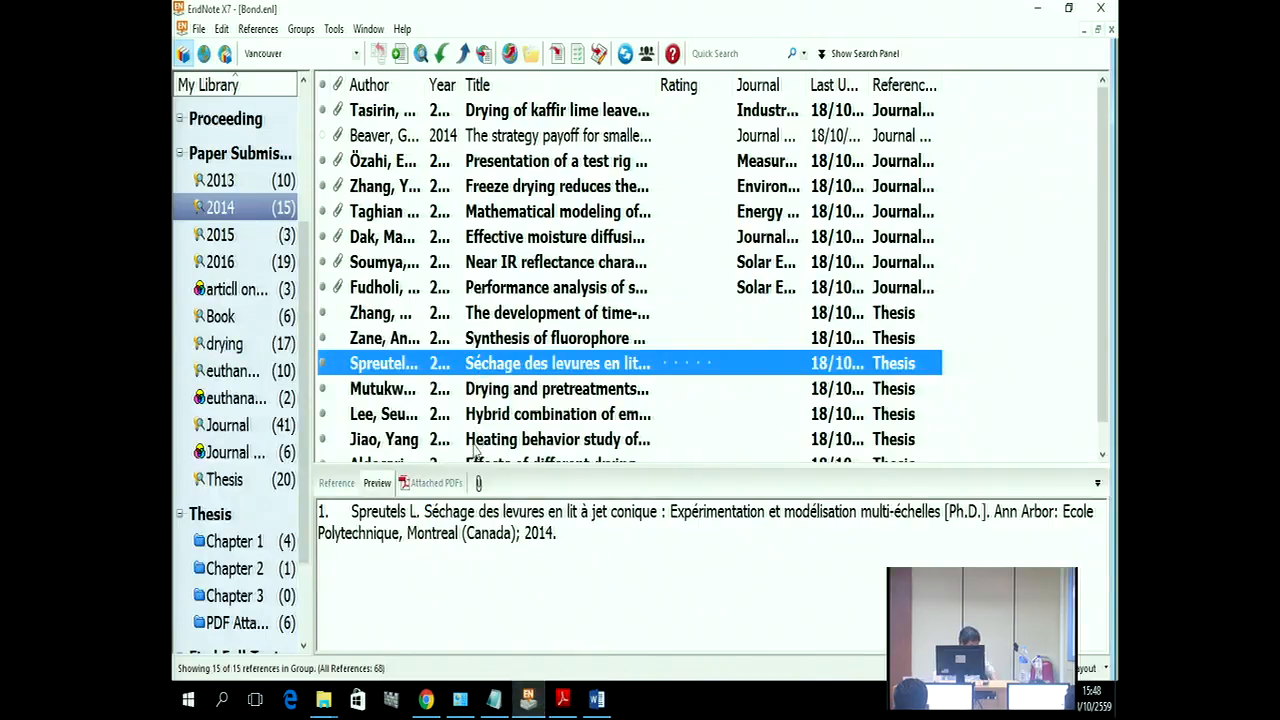
ctrl+click(448, 418)
ctrl+click(381, 441)
ctrl+click(389, 240)
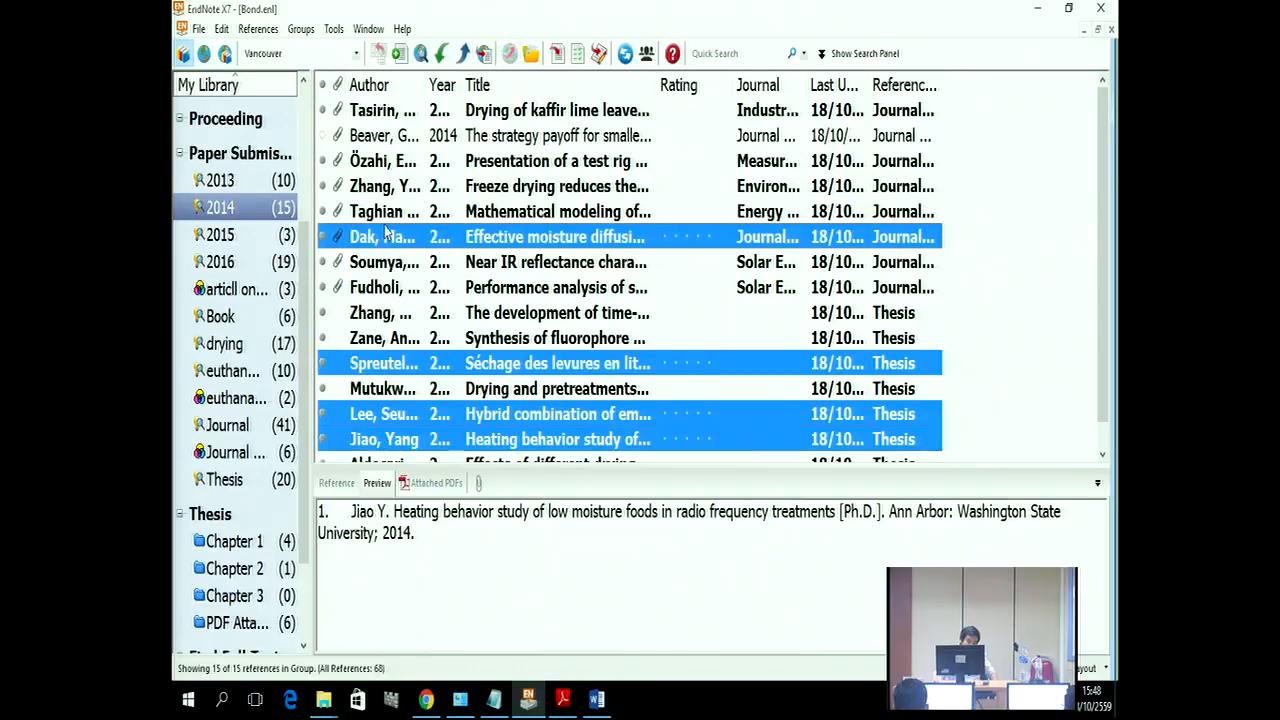
ctrl+click(380, 170)
click(557, 53)
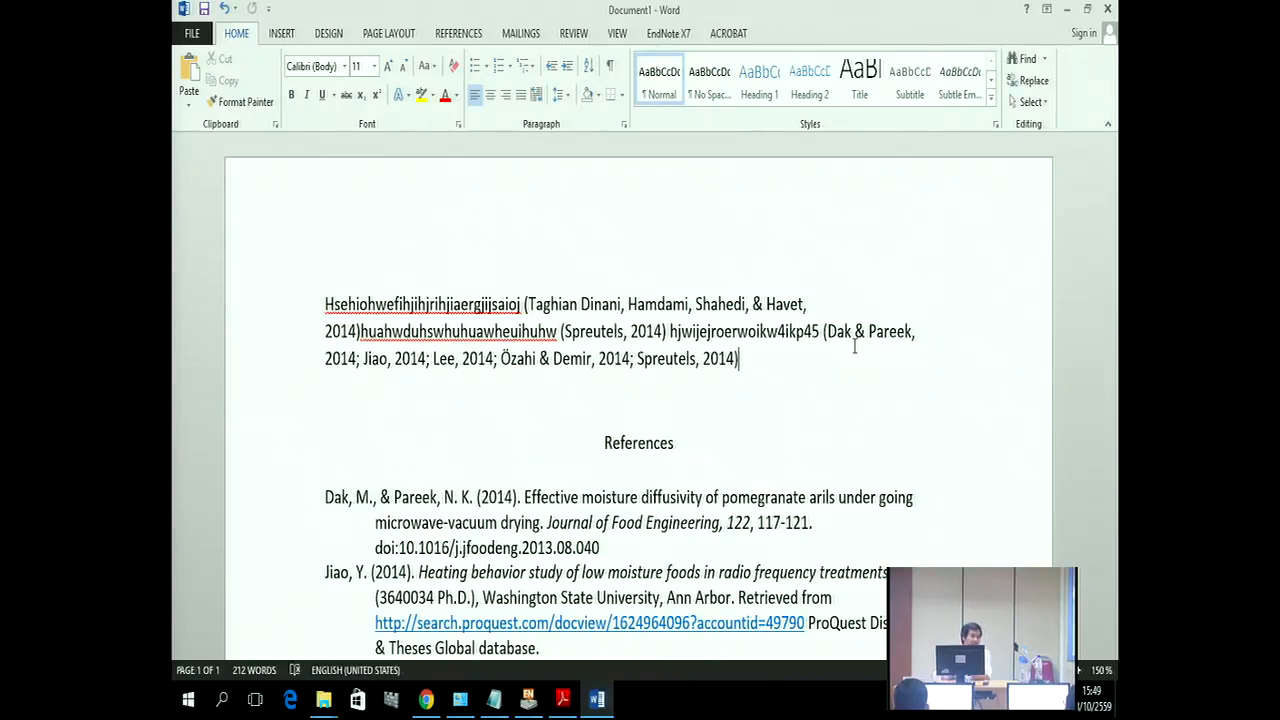
Step: Look over the Design options and the citation text in the paragraph
click(328, 33)
scroll(339, 369, down, 3)
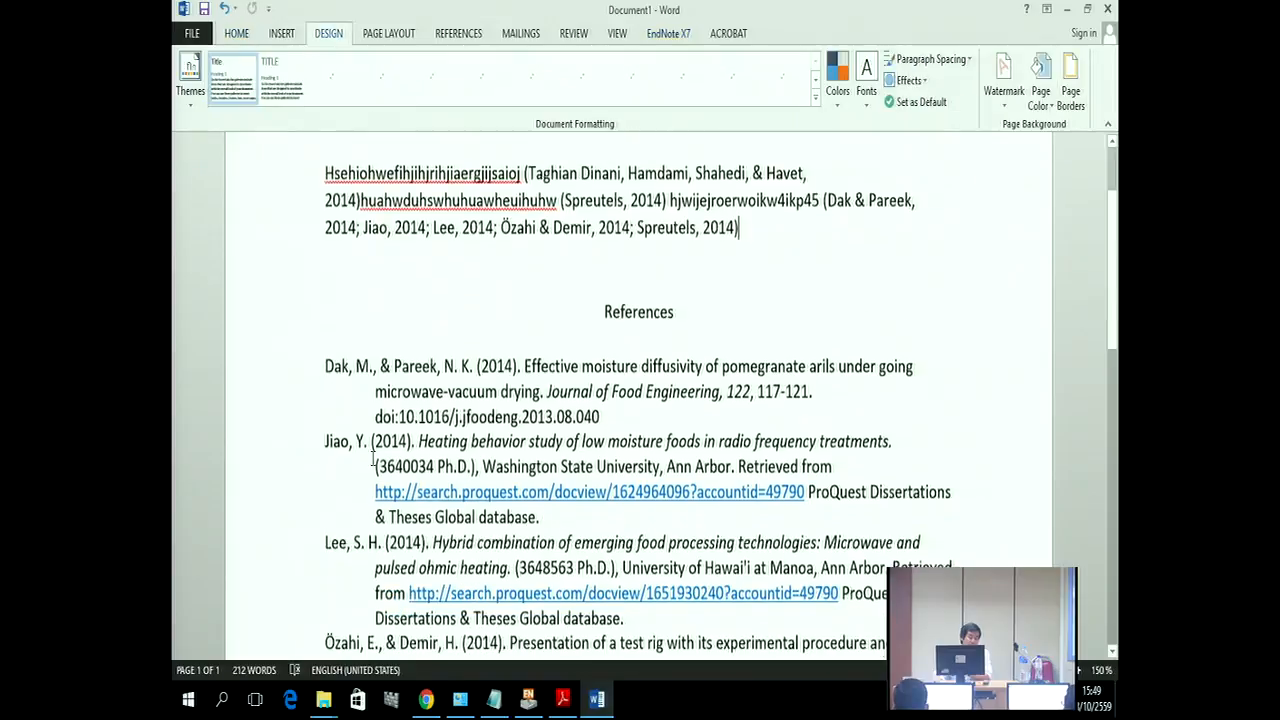
drag(339, 369, 376, 366)
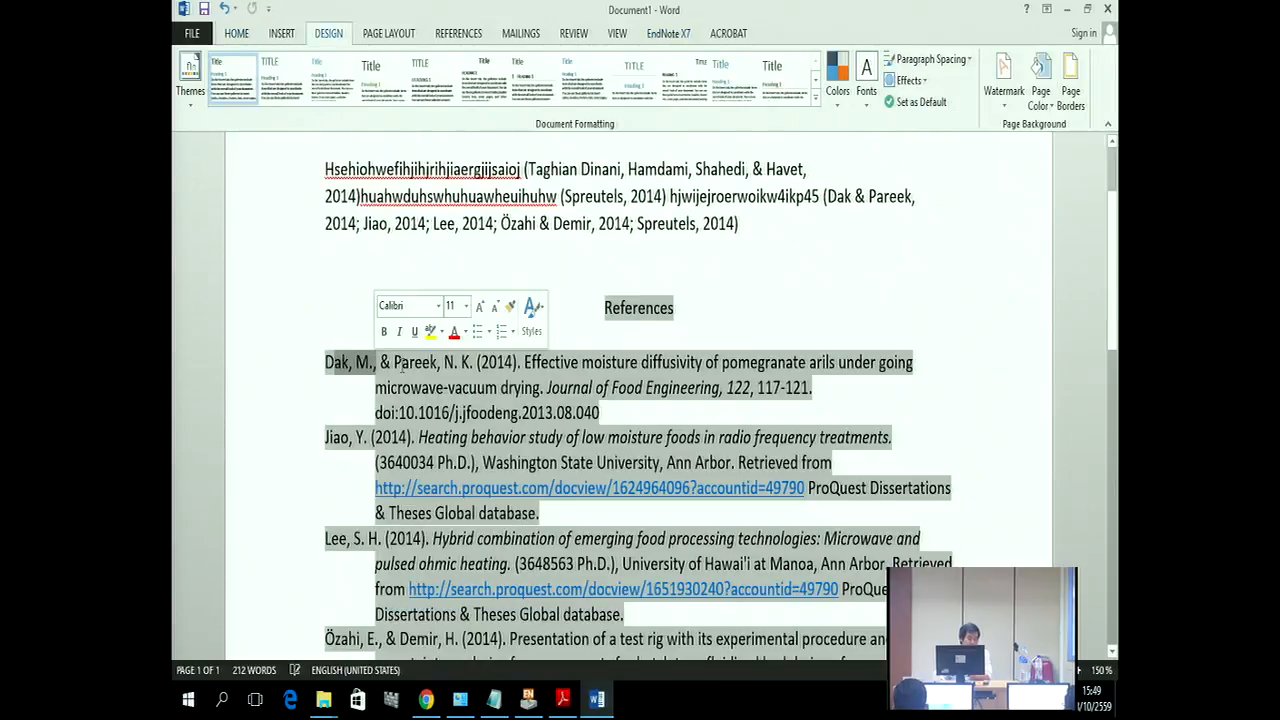
scroll(412, 320, up, 1)
scroll(412, 320, up, 1)
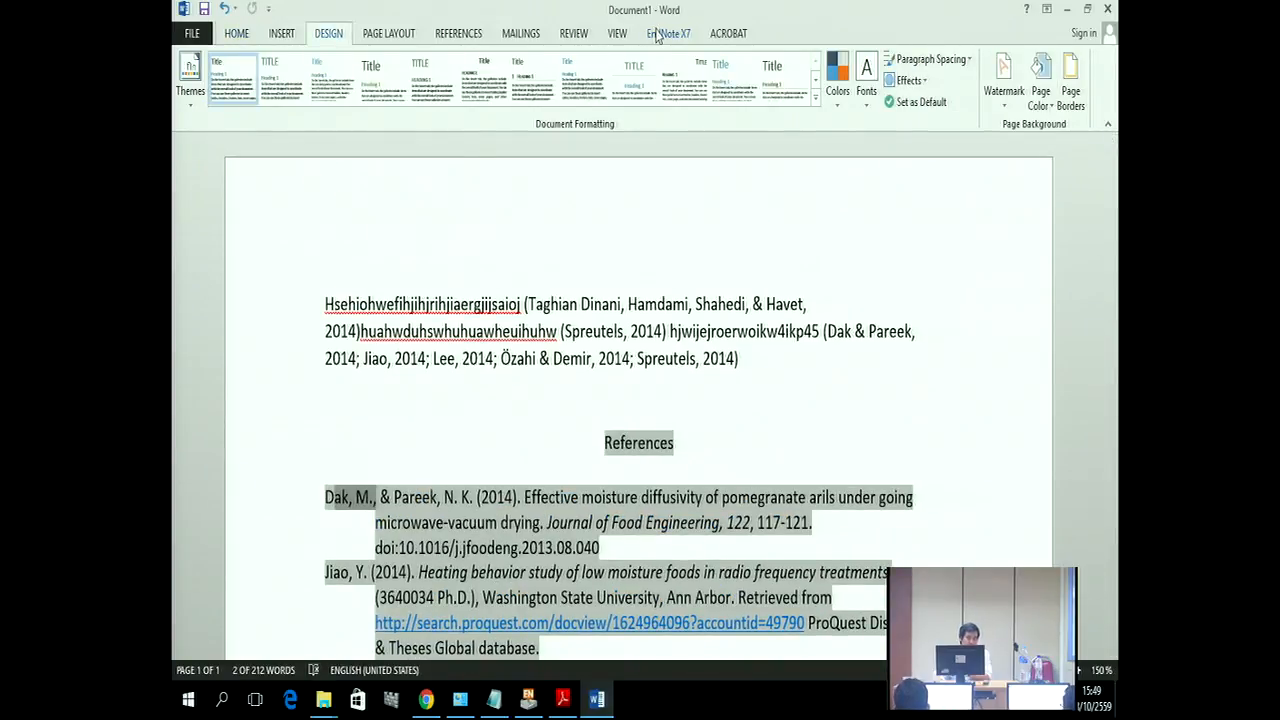
Step: Convert the citations to unformatted placeholders, removing the References list, and check Jiao, 2014 #14
click(659, 36)
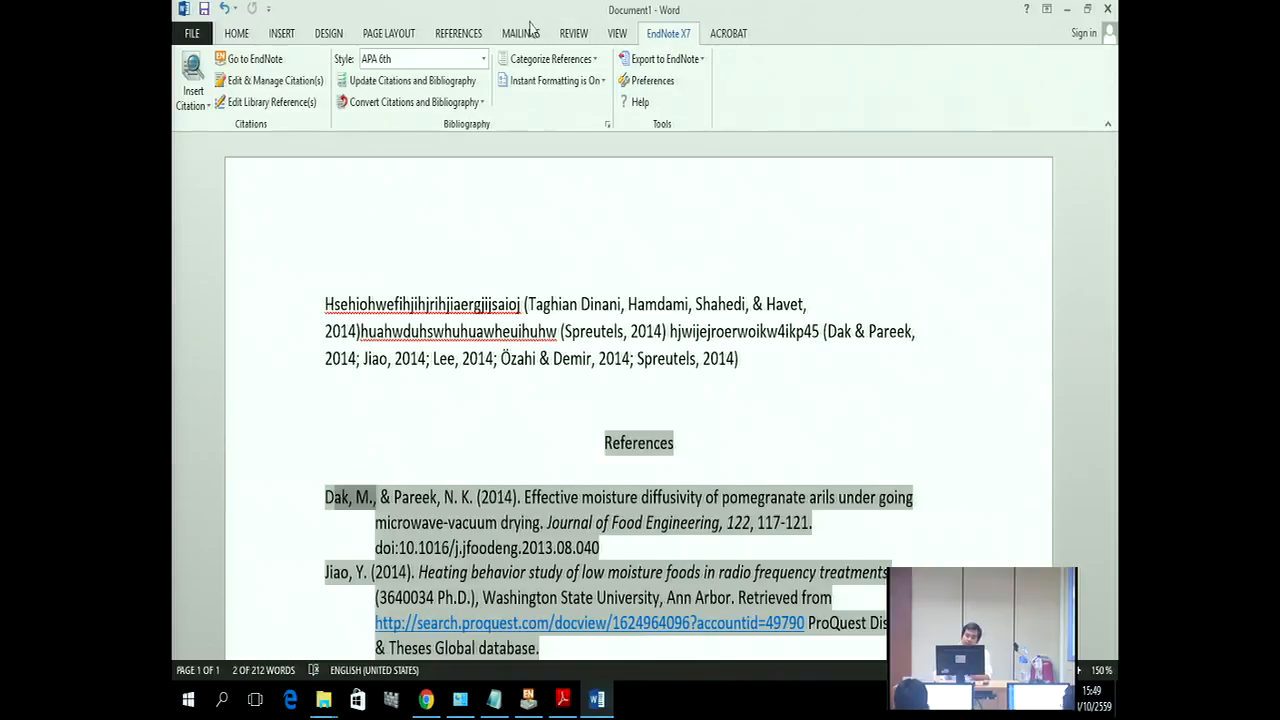
click(480, 103)
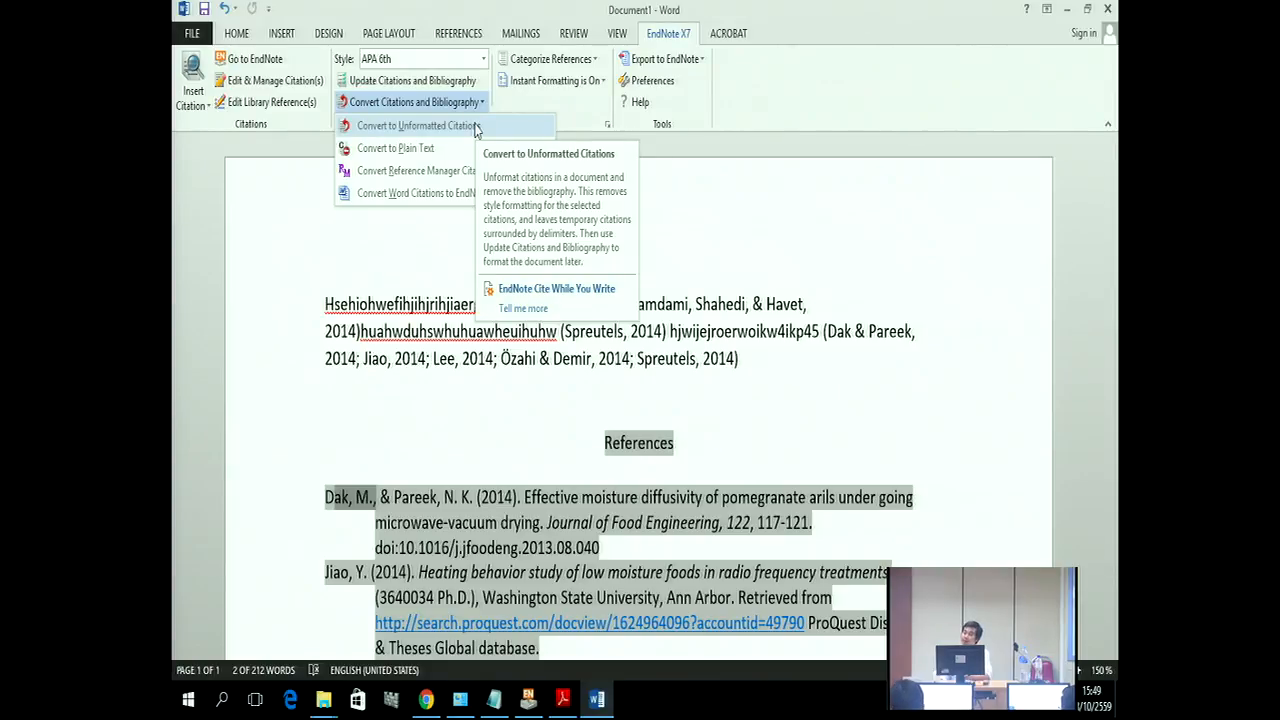
click(476, 129)
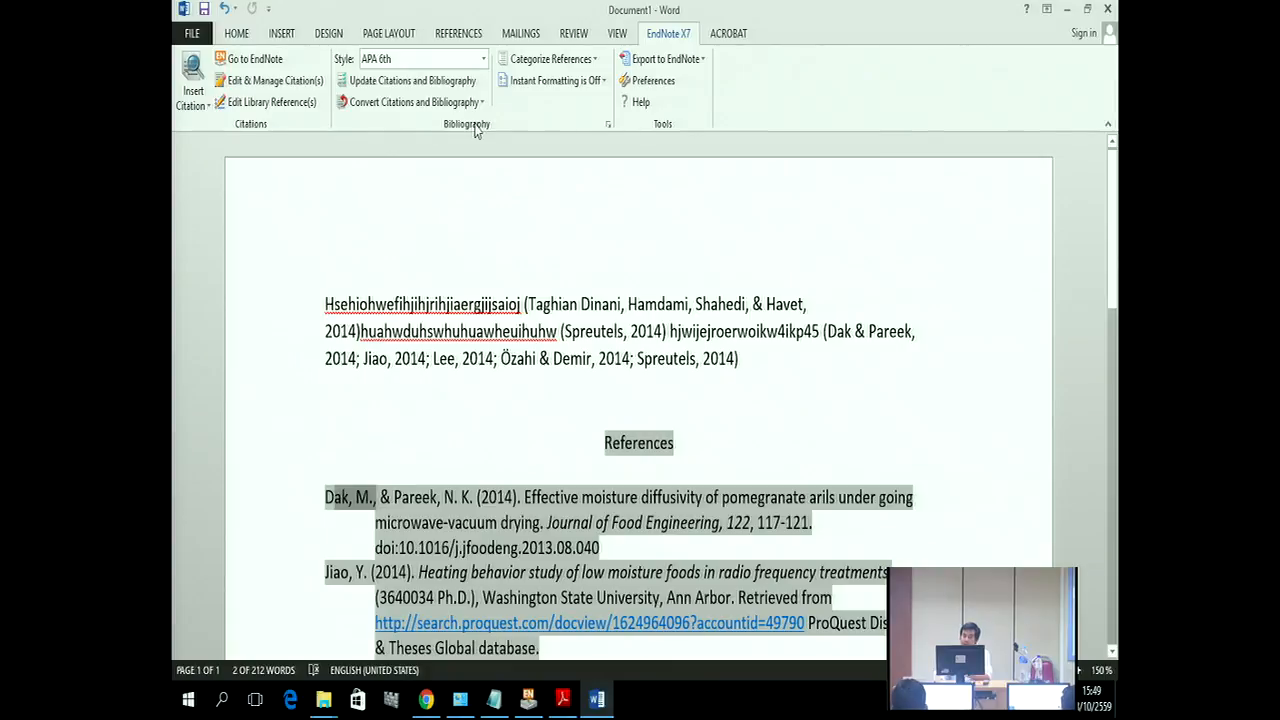
click(466, 104)
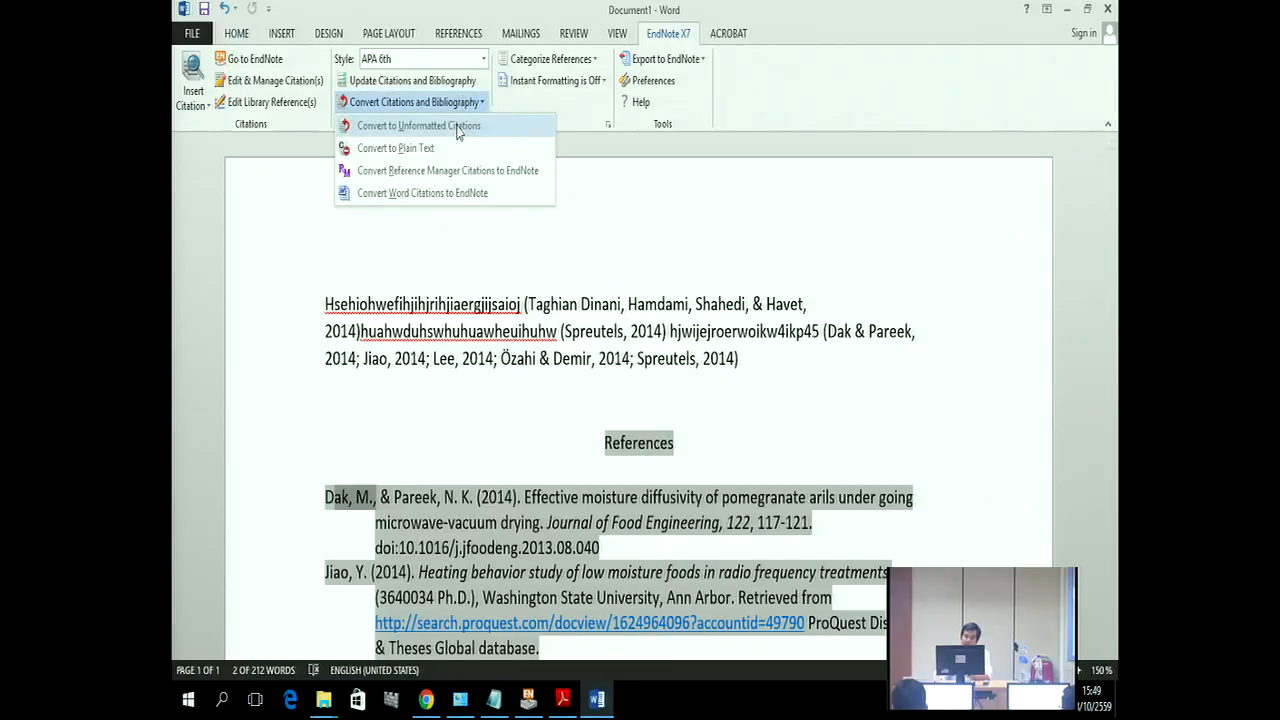
click(461, 129)
click(801, 356)
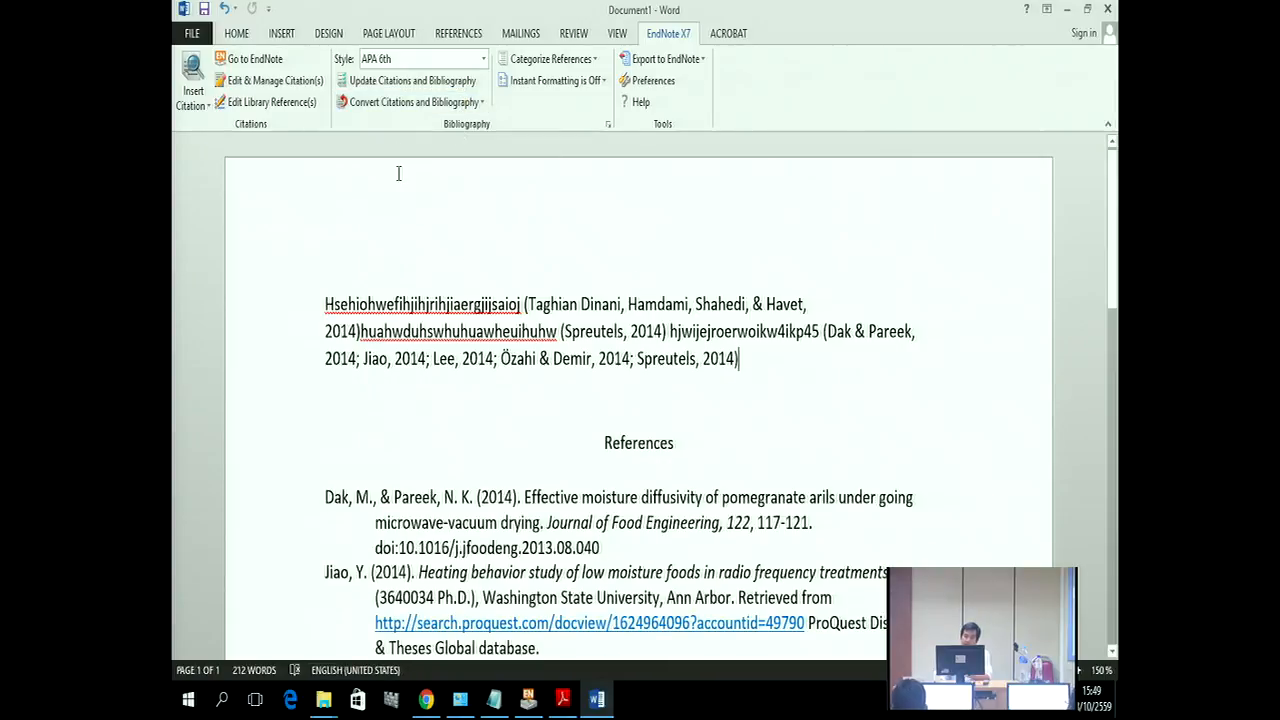
click(451, 104)
click(441, 126)
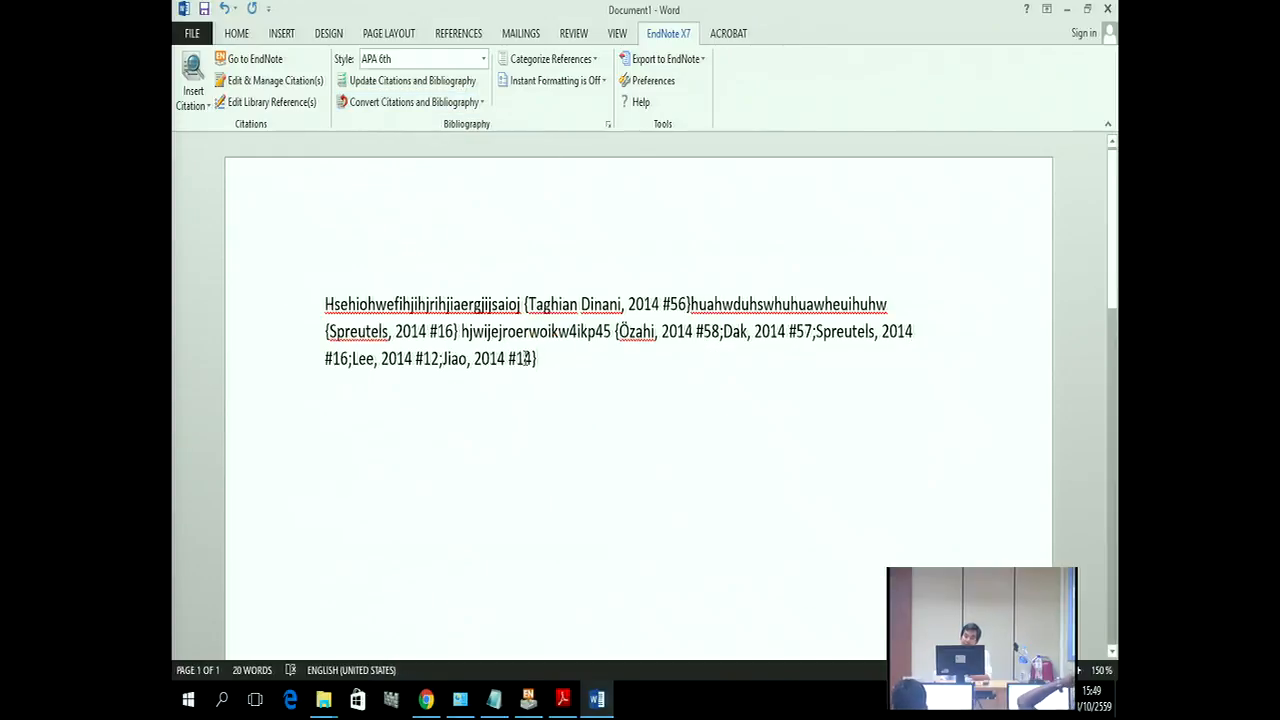
drag(540, 358, 442, 350)
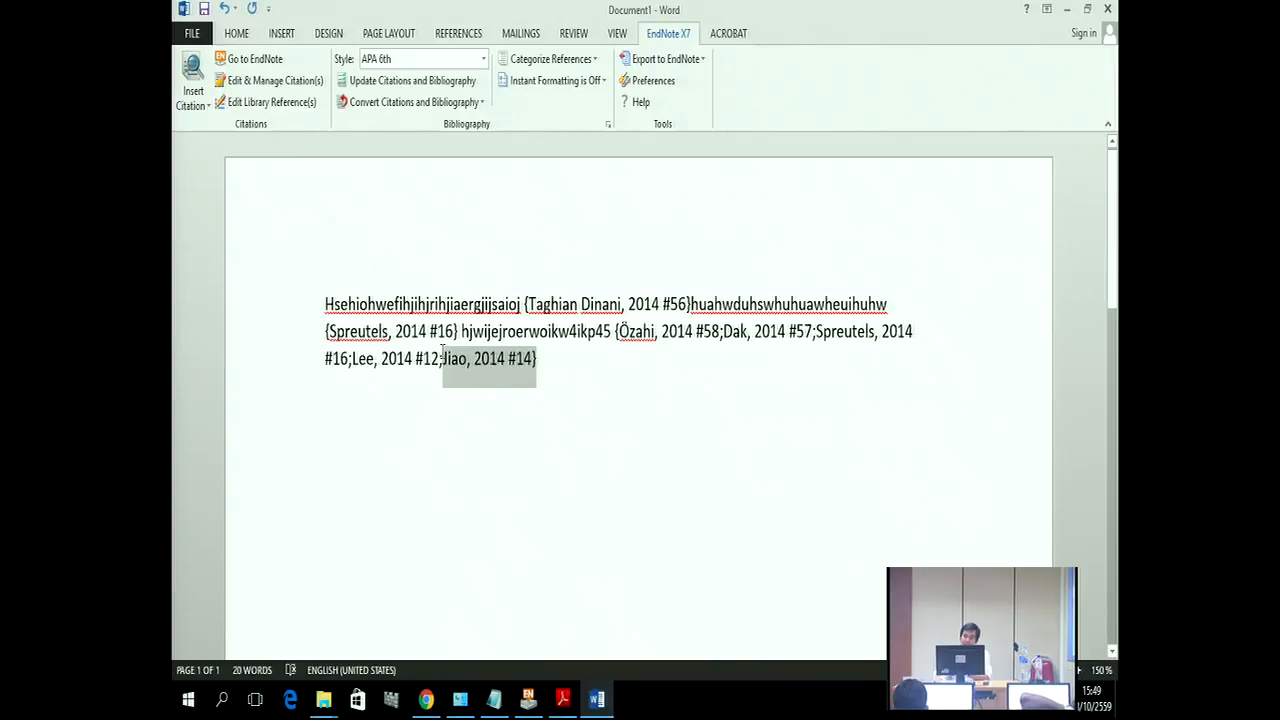
click(537, 378)
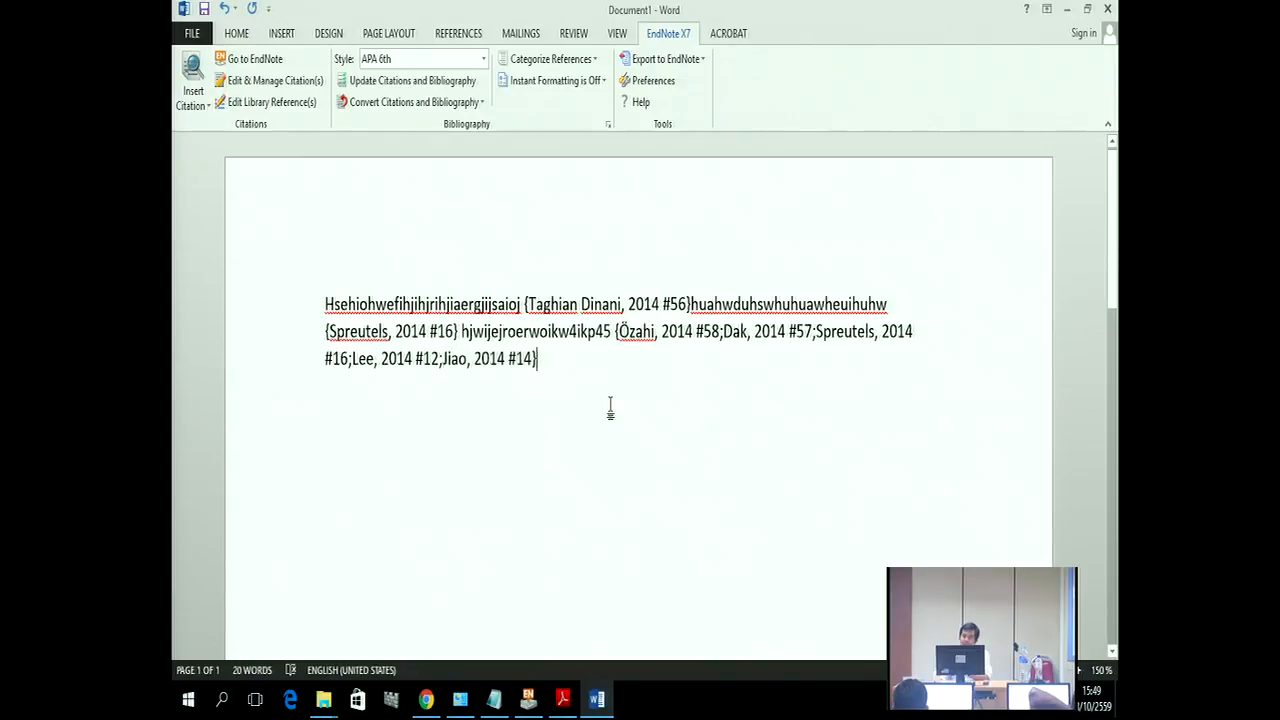
Step: Save the document as Rich Text Format Chapter 1.rtf in Desktop\My Thesis, then close Word
click(191, 33)
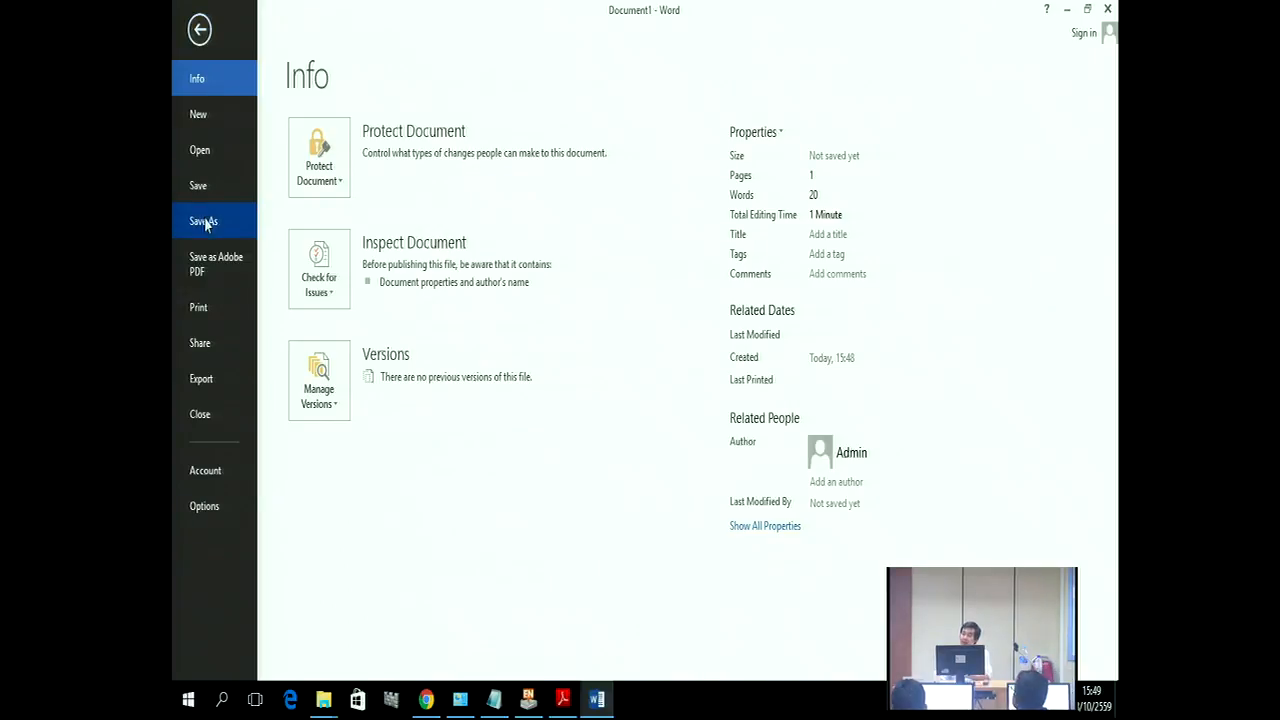
click(206, 224)
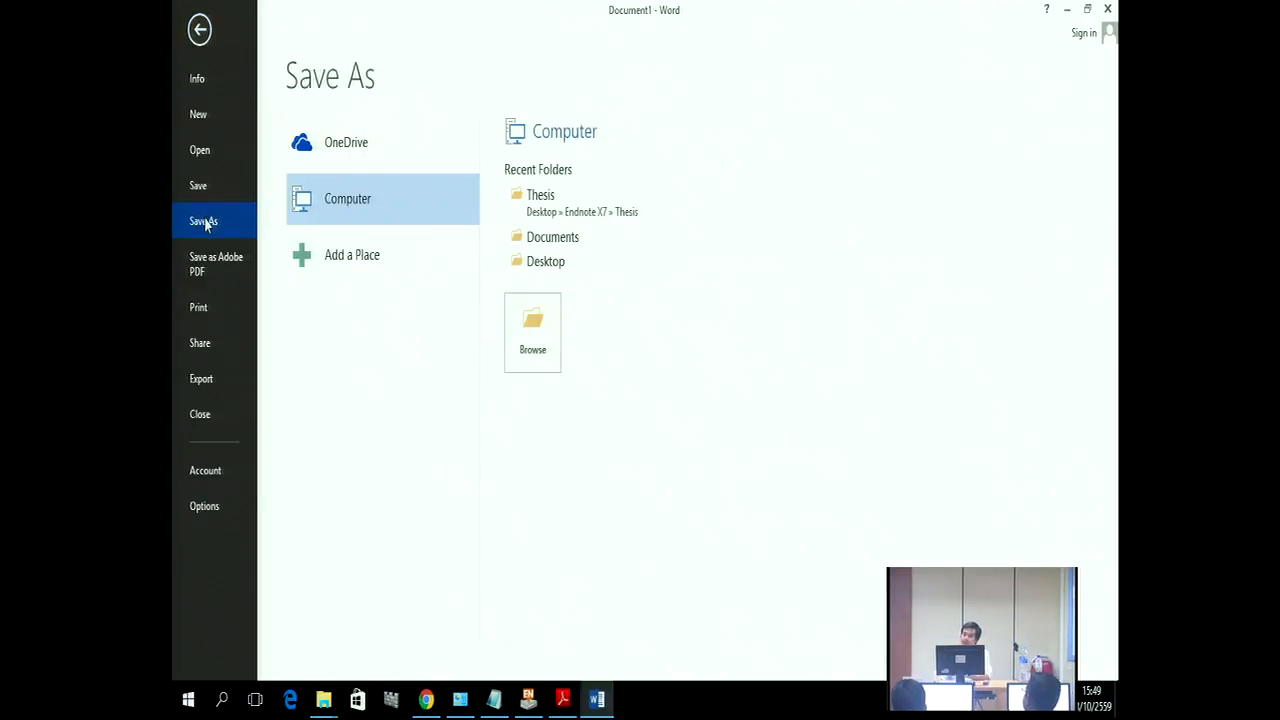
click(539, 340)
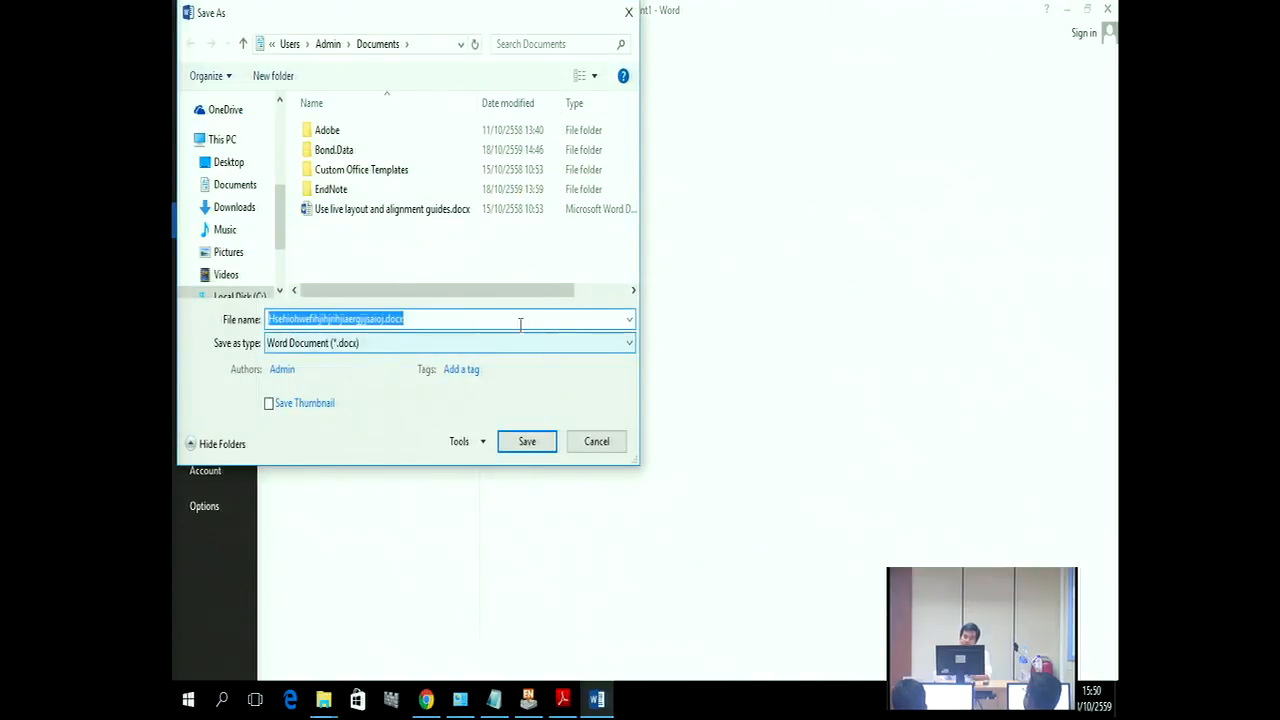
click(230, 166)
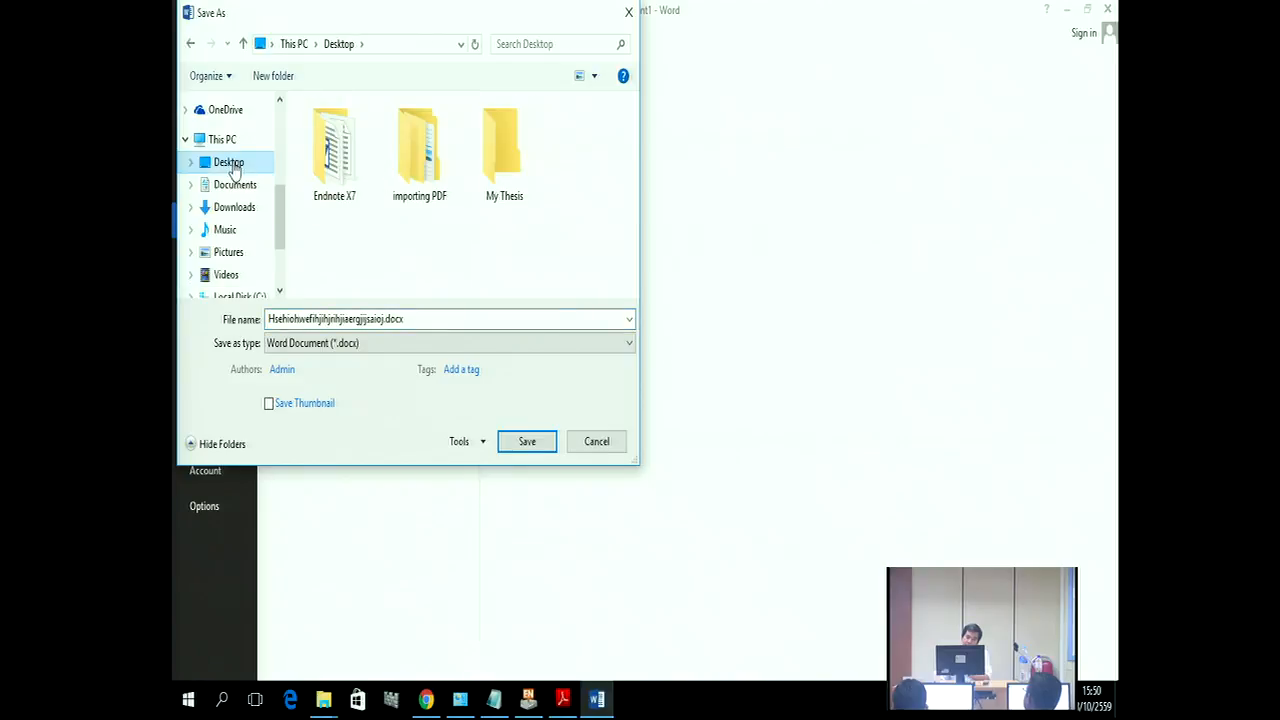
double_click(507, 183)
click(414, 320)
double_click(355, 320)
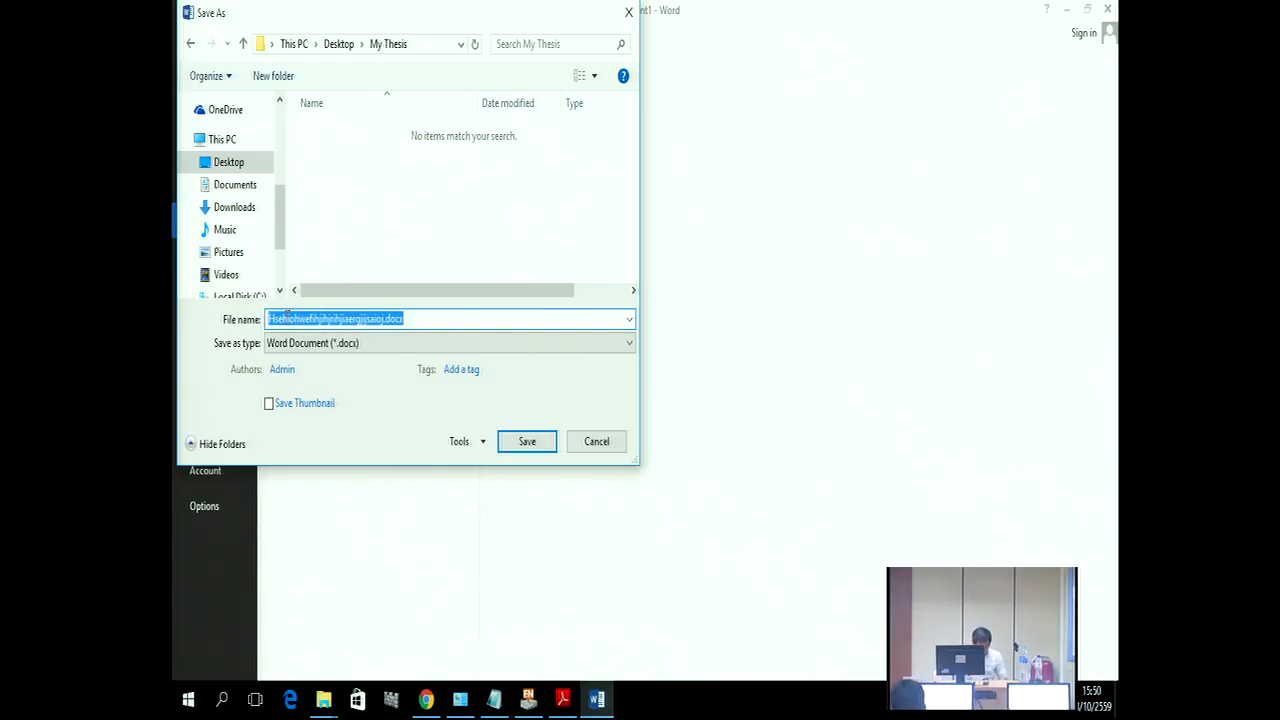
text(Chapter 1)
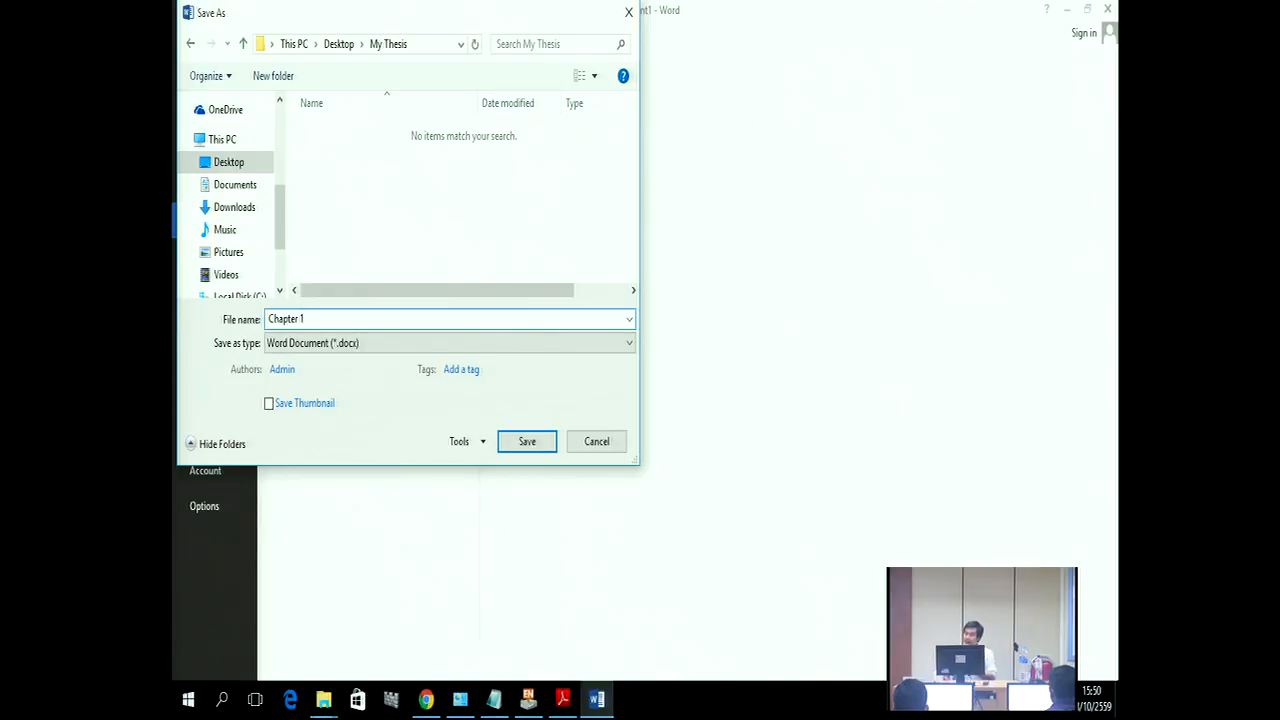
click(291, 345)
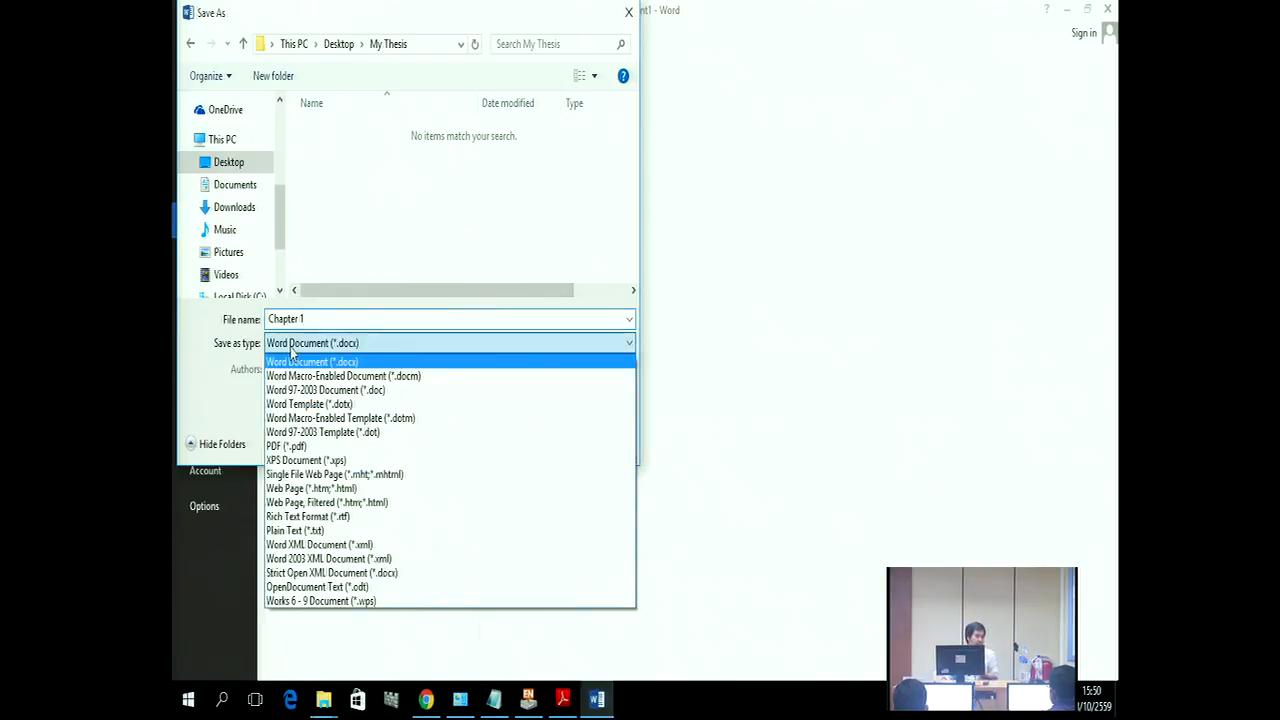
click(313, 519)
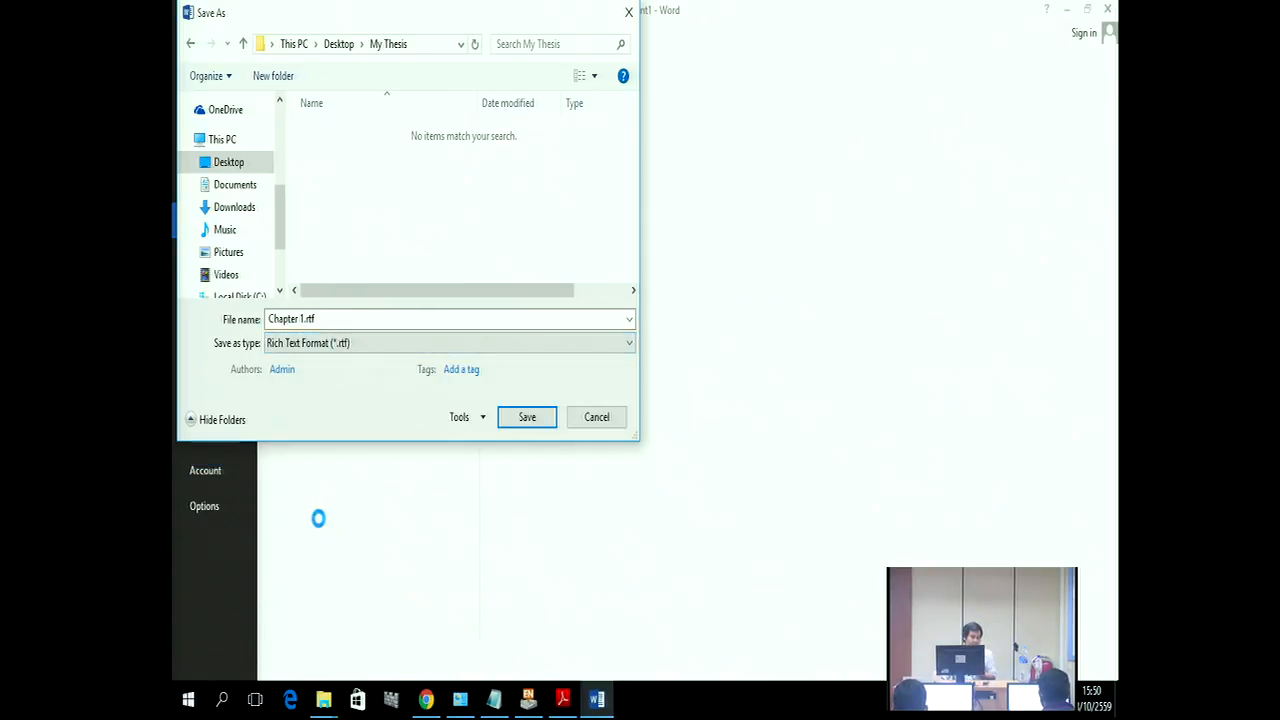
click(539, 422)
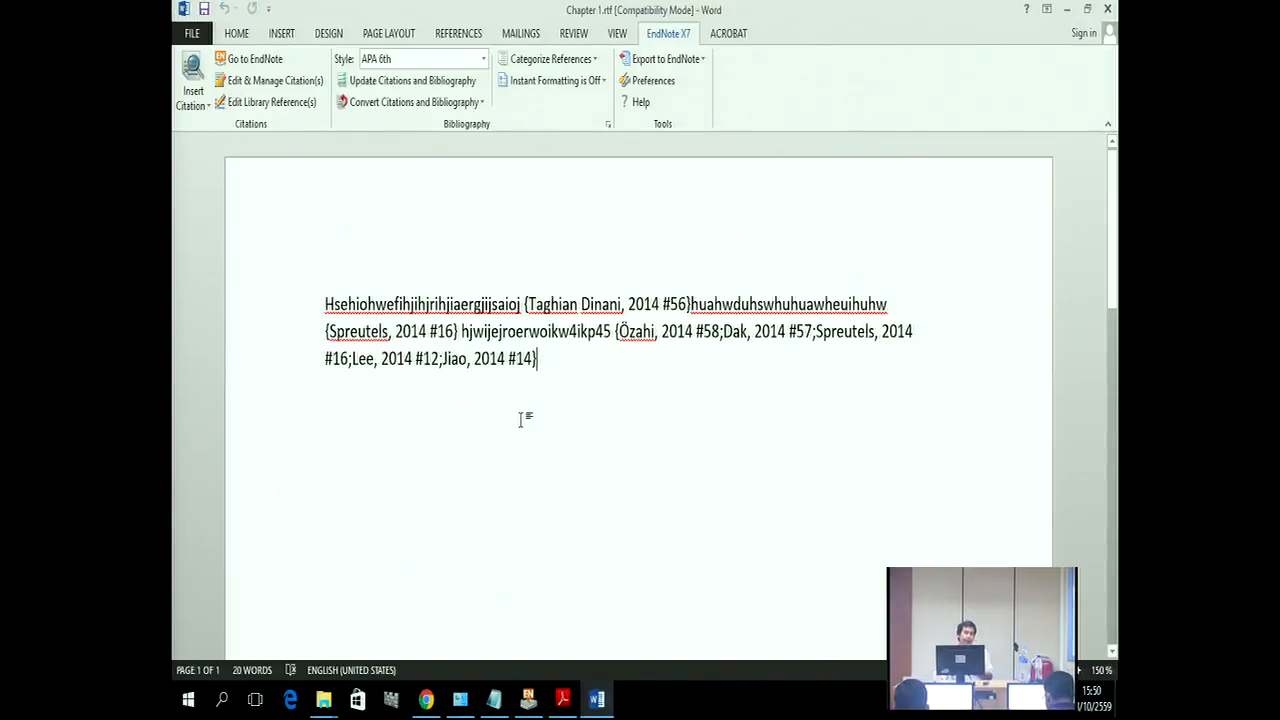
click(1107, 11)
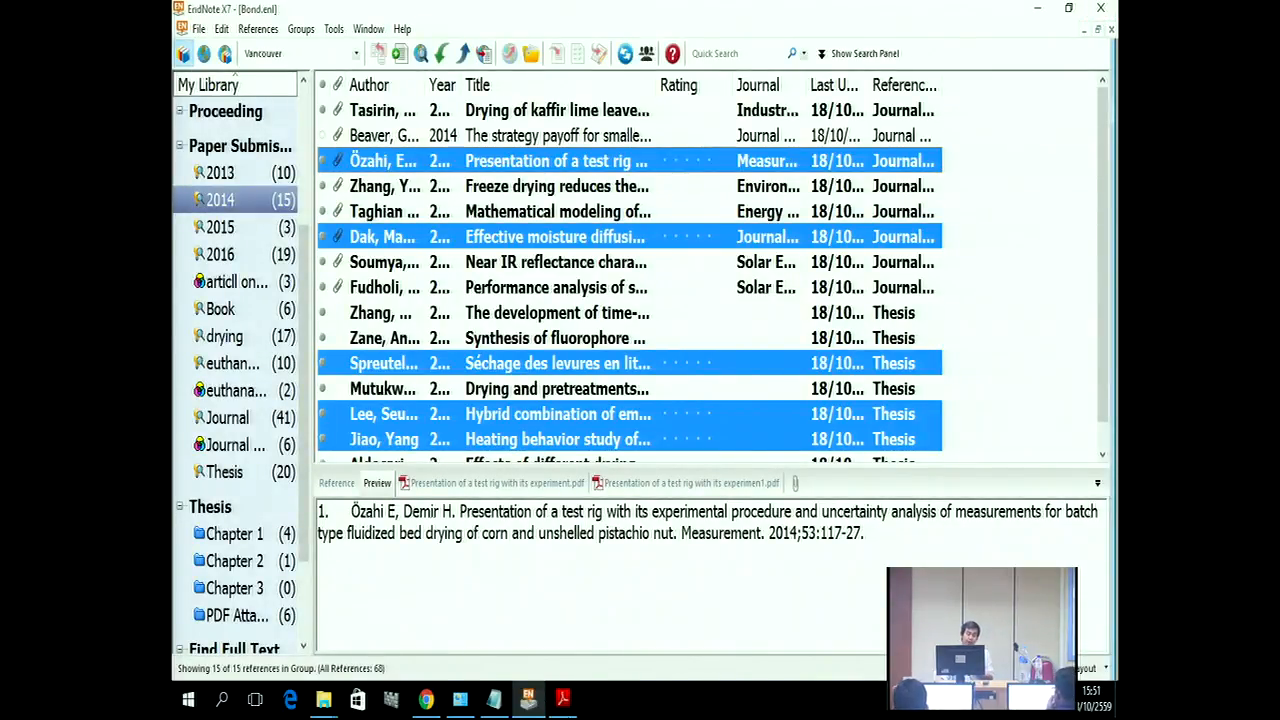
Step: Launch Word 2013 from the Start menu's Microsoft Office 2013 group and create a blank document
click(188, 700)
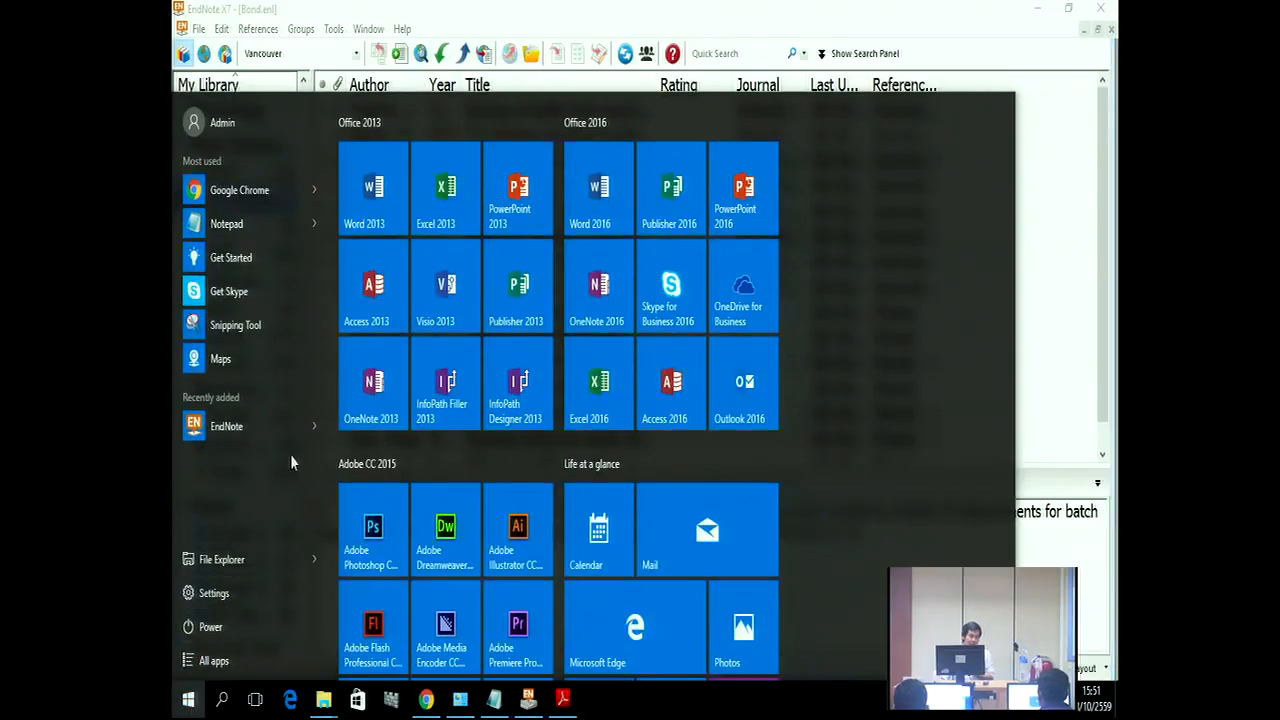
click(248, 664)
scroll(262, 440, down, 4)
scroll(267, 397, down, 8)
scroll(267, 397, down, 6)
scroll(266, 393, down, 1)
scroll(266, 394, up, 4)
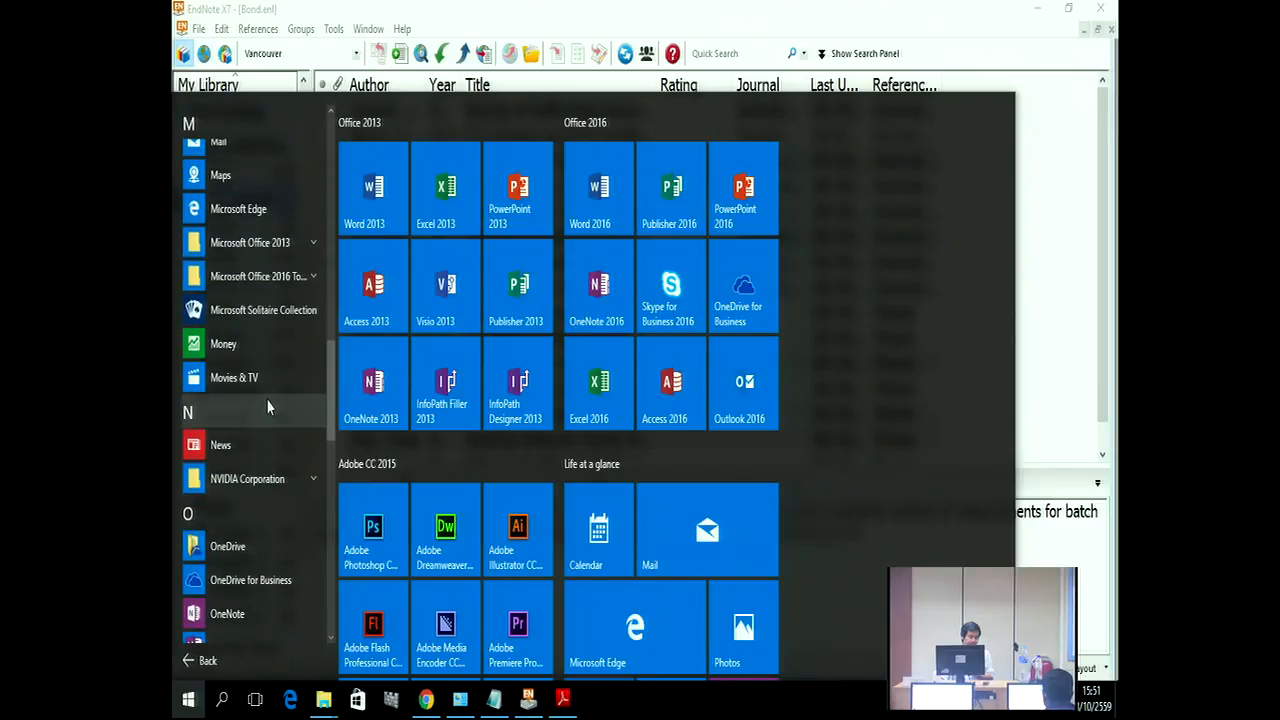
scroll(266, 399, up, 2)
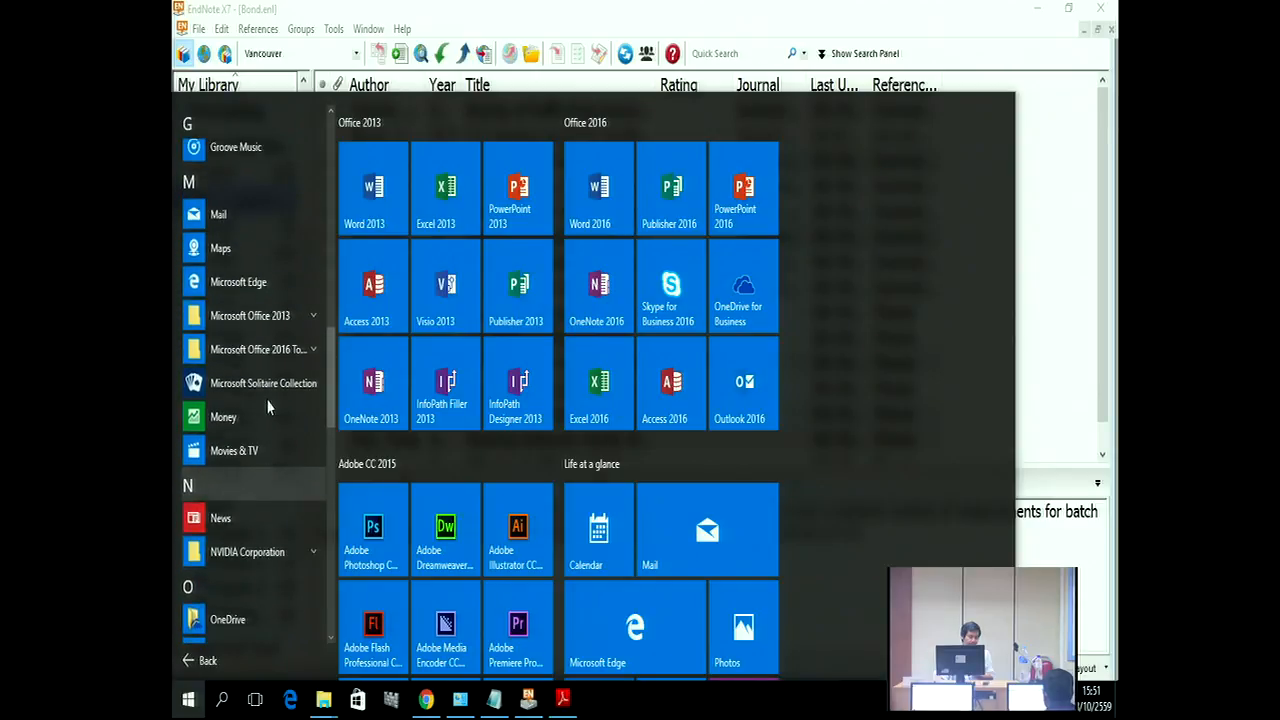
click(301, 328)
scroll(268, 515, down, 4)
scroll(268, 515, down, 4)
click(249, 537)
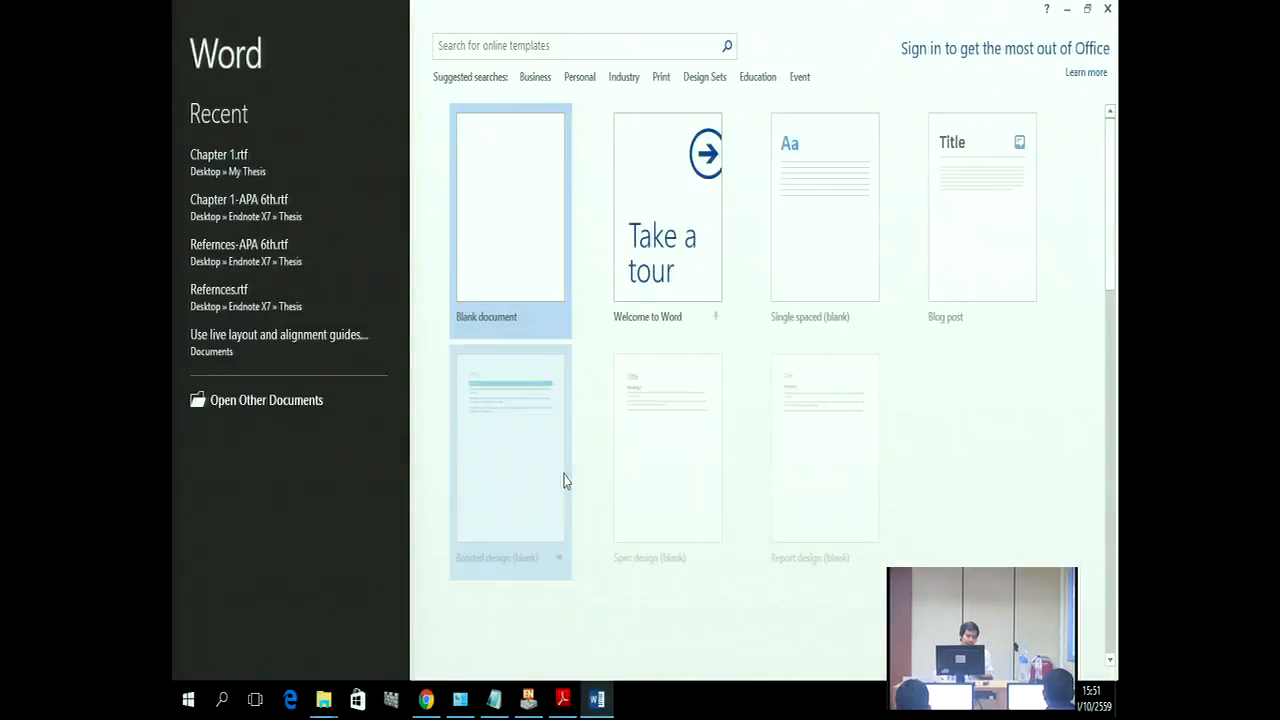
click(506, 272)
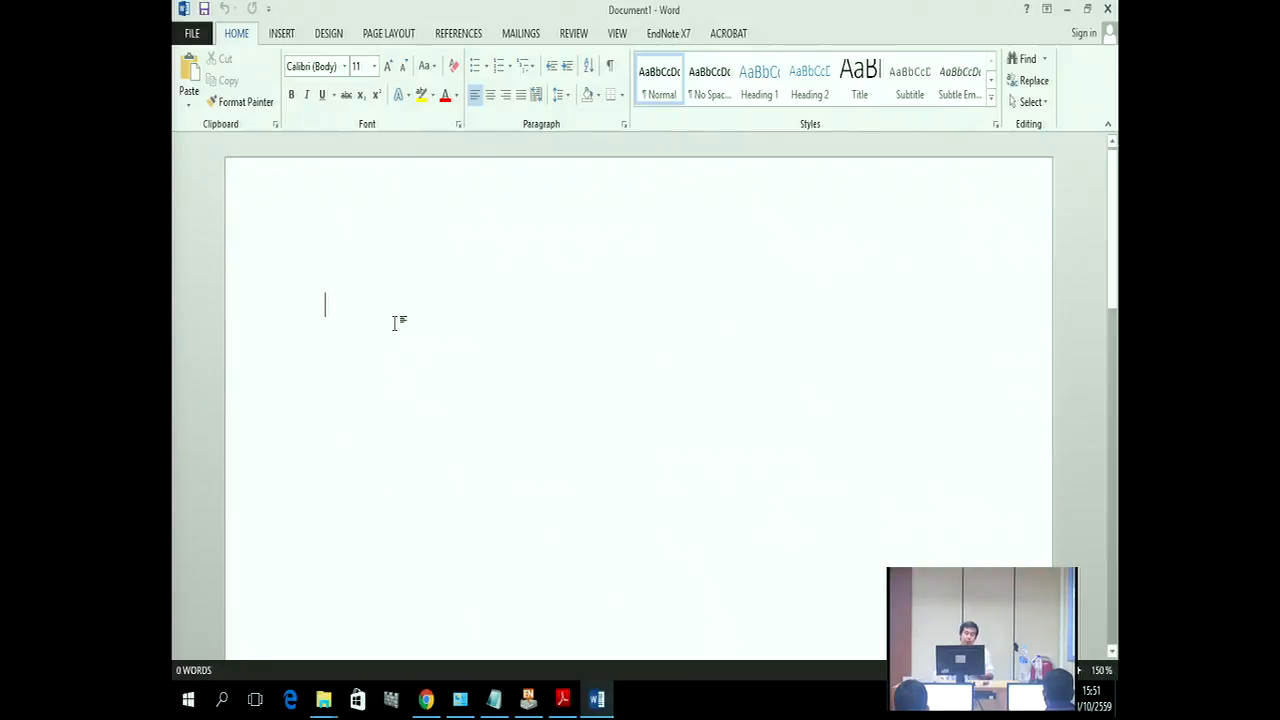
Step: Type sample text and insert an APA citation of the Fudholi reference from EndNote
text(gwl;)
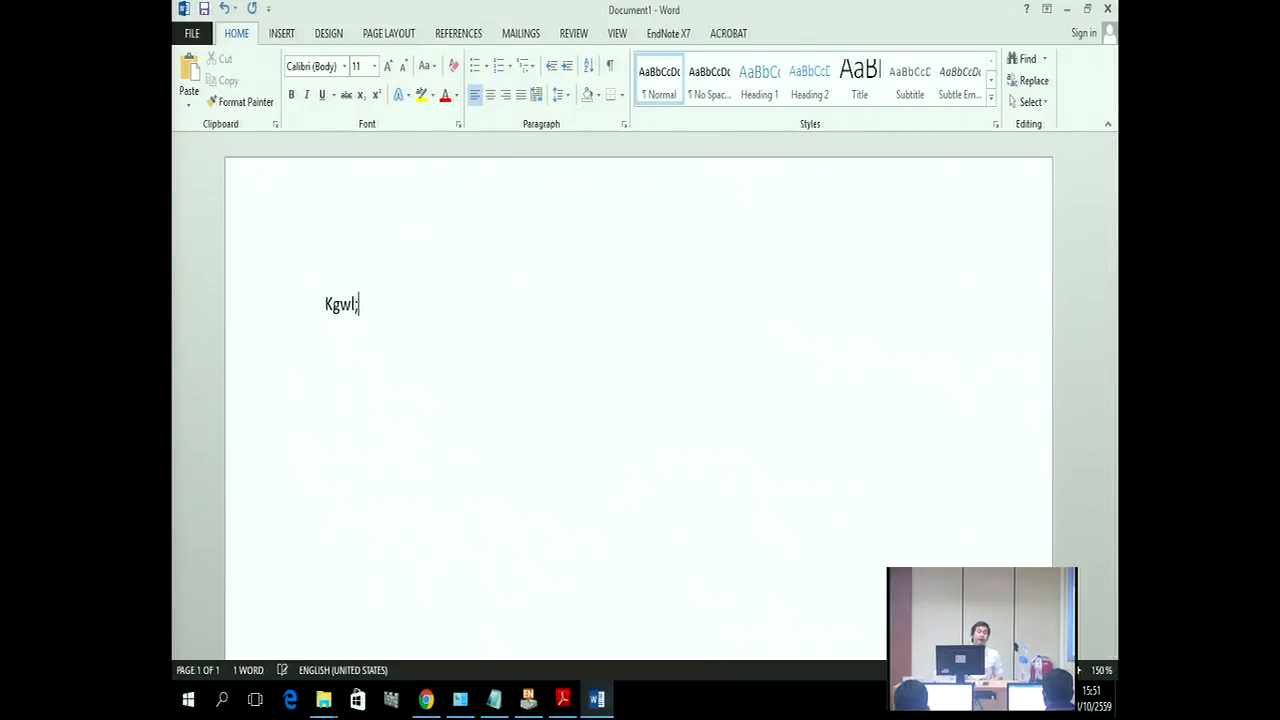
text(glgwlrkgr)
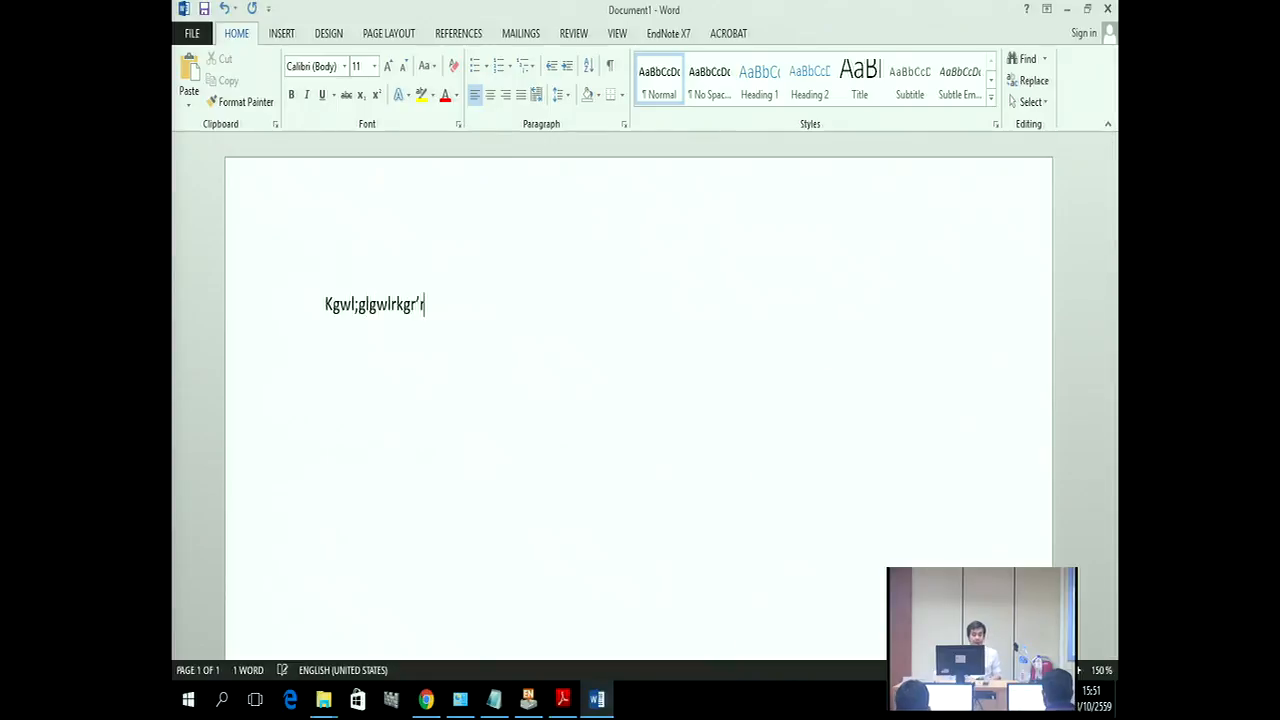
text('rt rtyre5tye5tye)
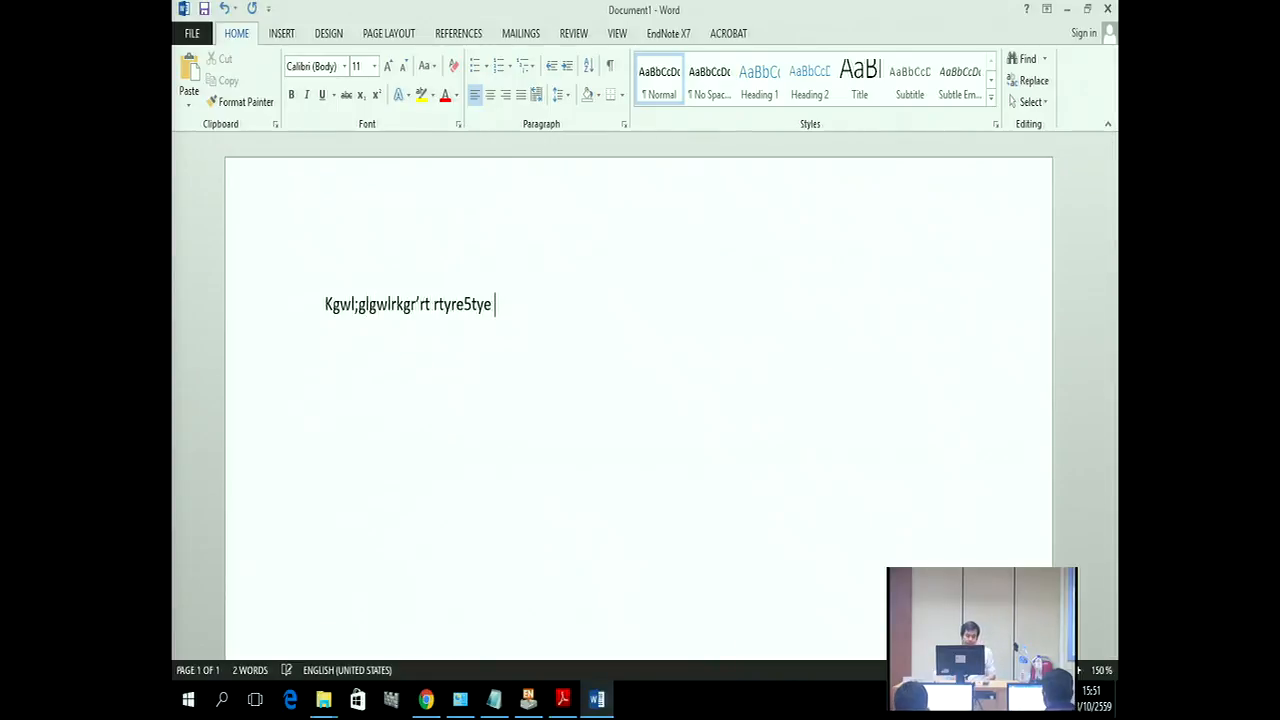
click(527, 700)
click(517, 292)
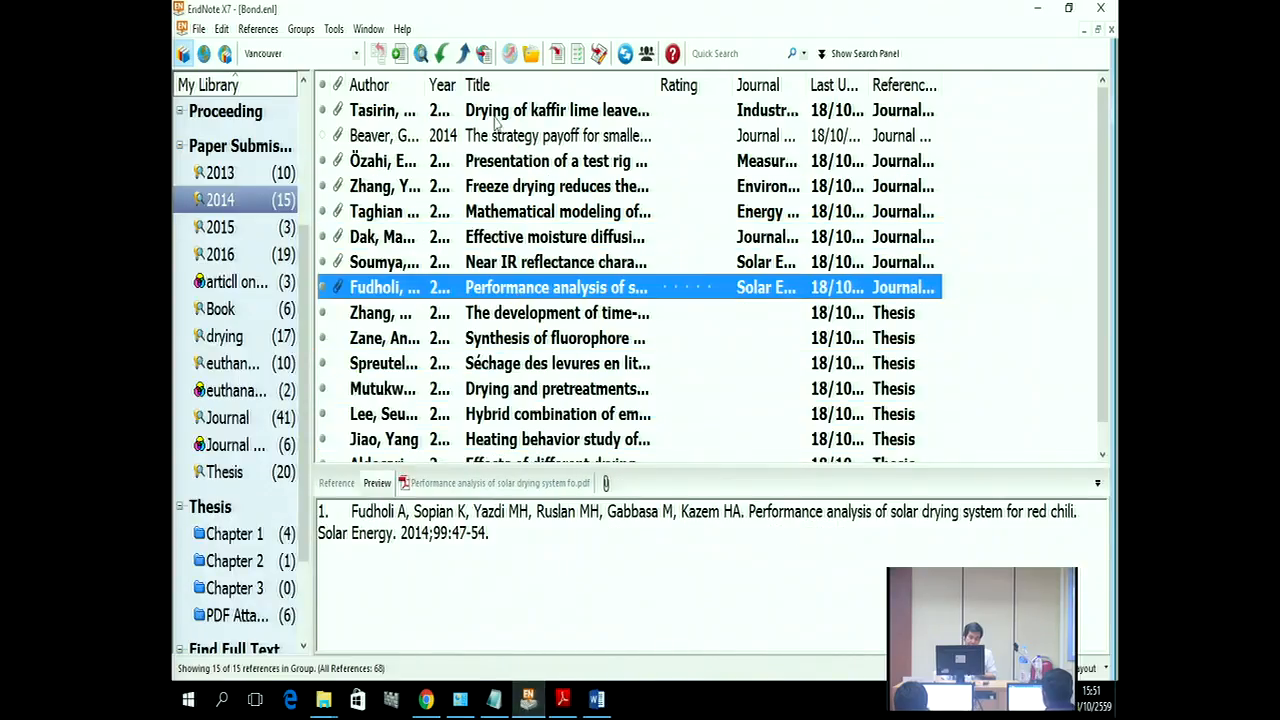
click(553, 53)
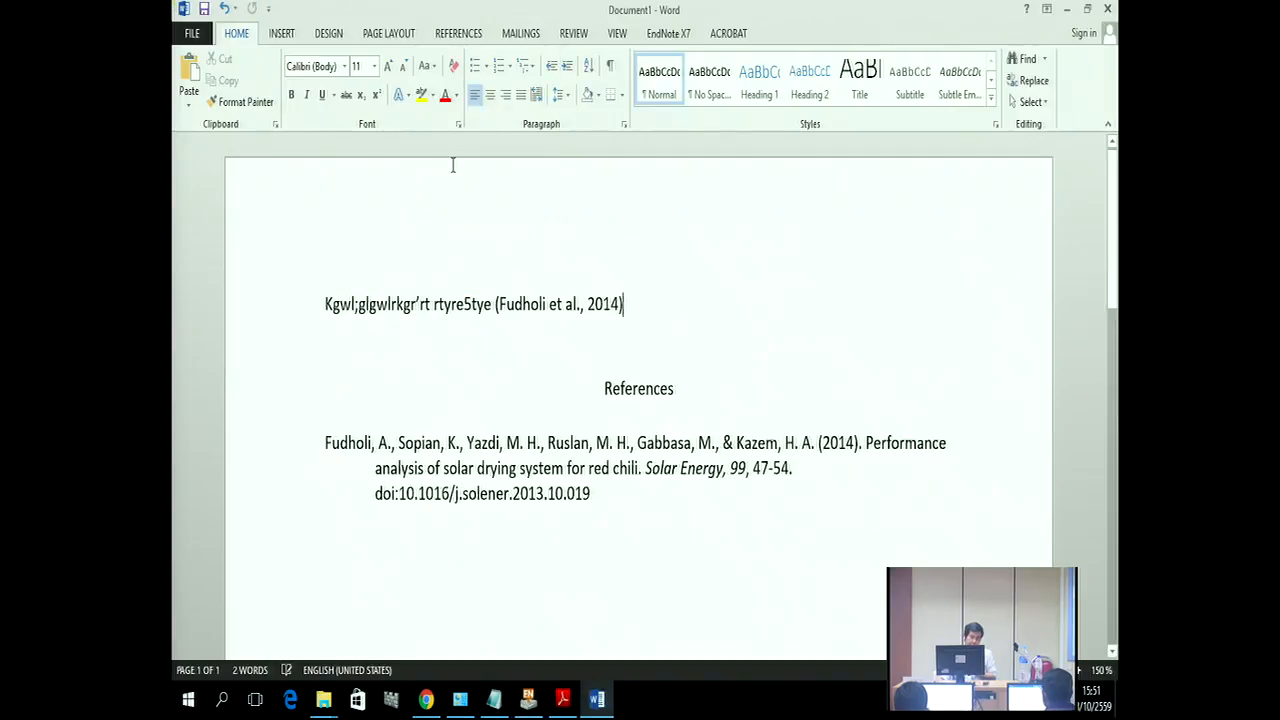
scroll(460, 237, down, 5)
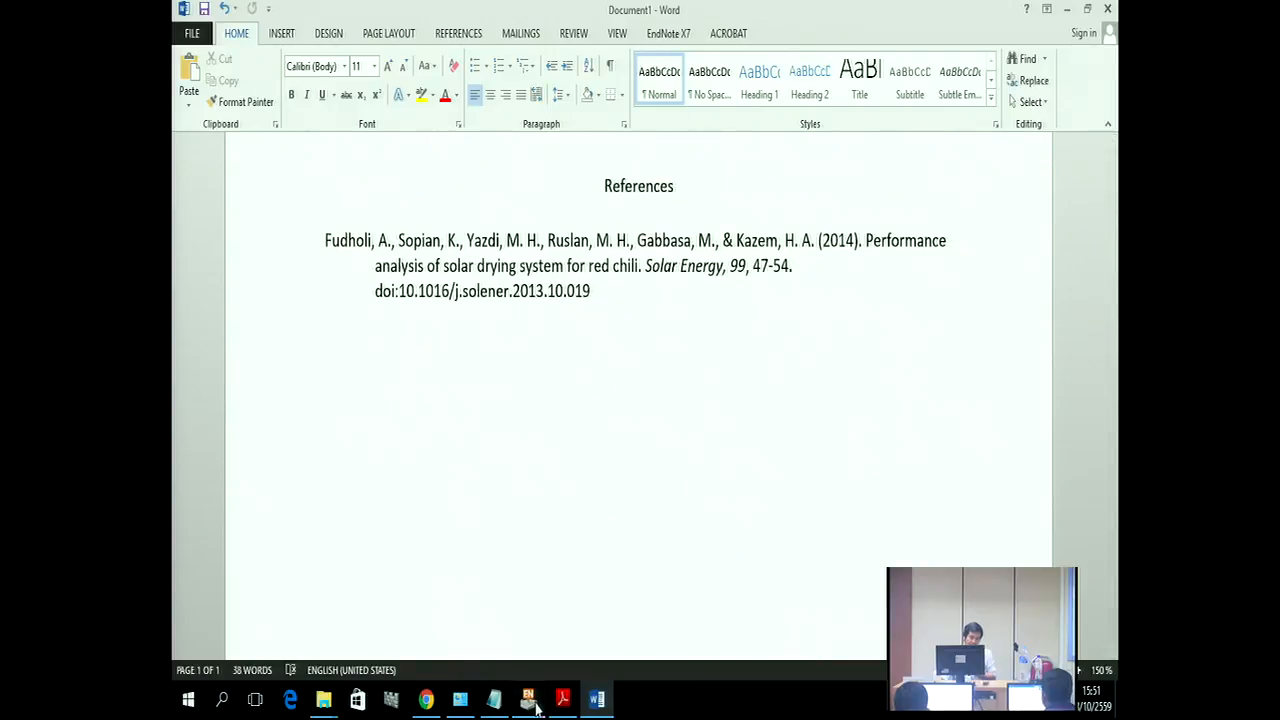
Step: Cite the Patel thesis reference from EndNote's Thesis group in the document
click(529, 704)
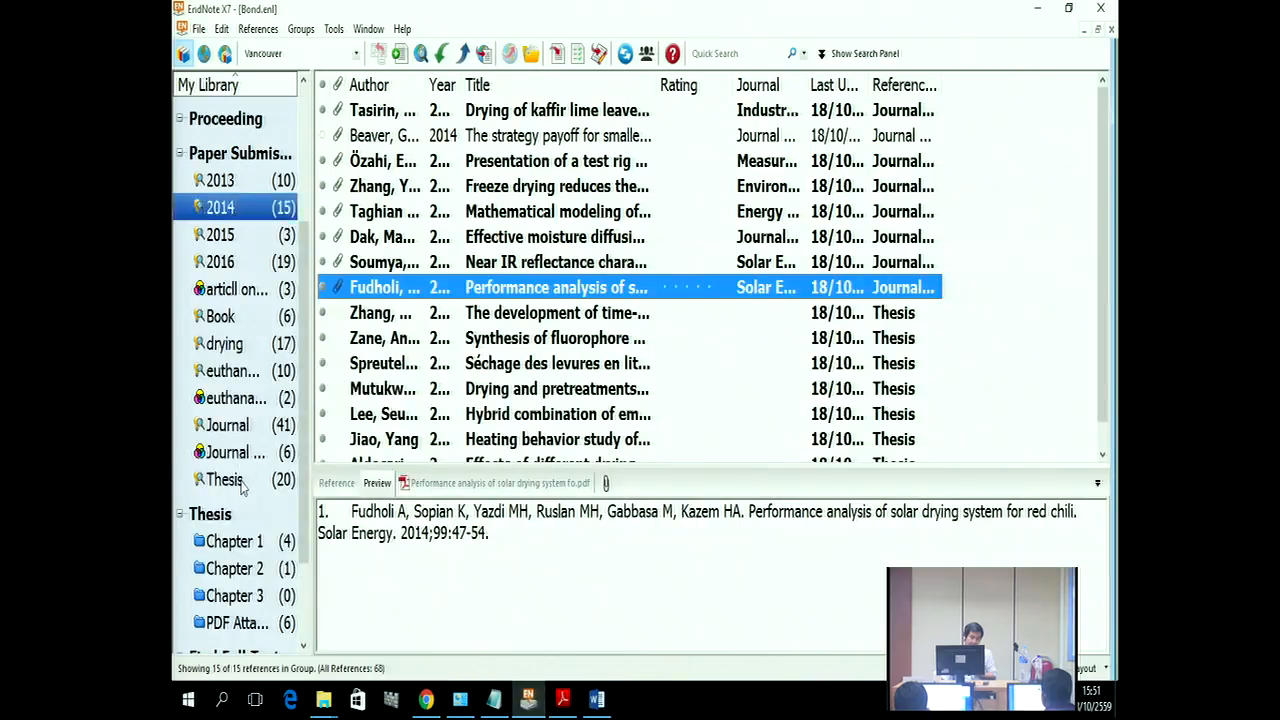
click(245, 482)
click(520, 262)
click(586, 58)
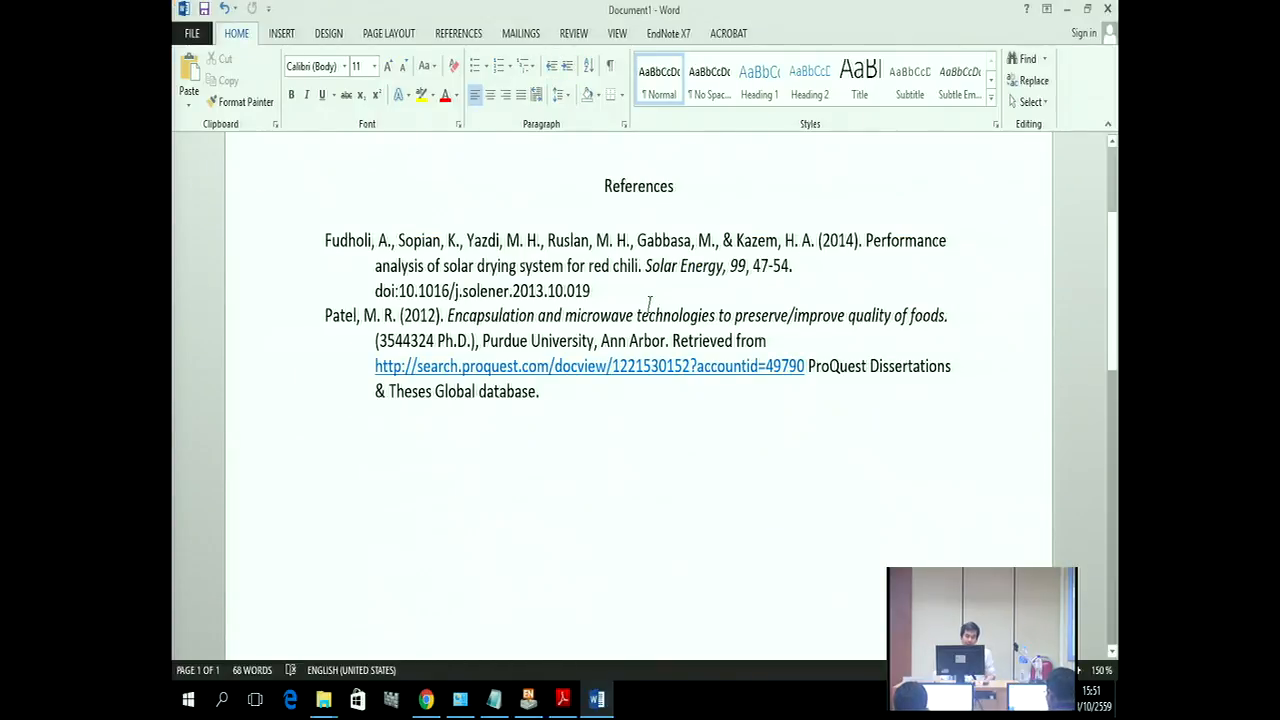
scroll(649, 303, up, 3)
Step: Add more sample text, then cite Jiao, Spreutels, Zane and Zhang together as one citation
text(thyrtyrt6rtytrrtr5)
click(529, 702)
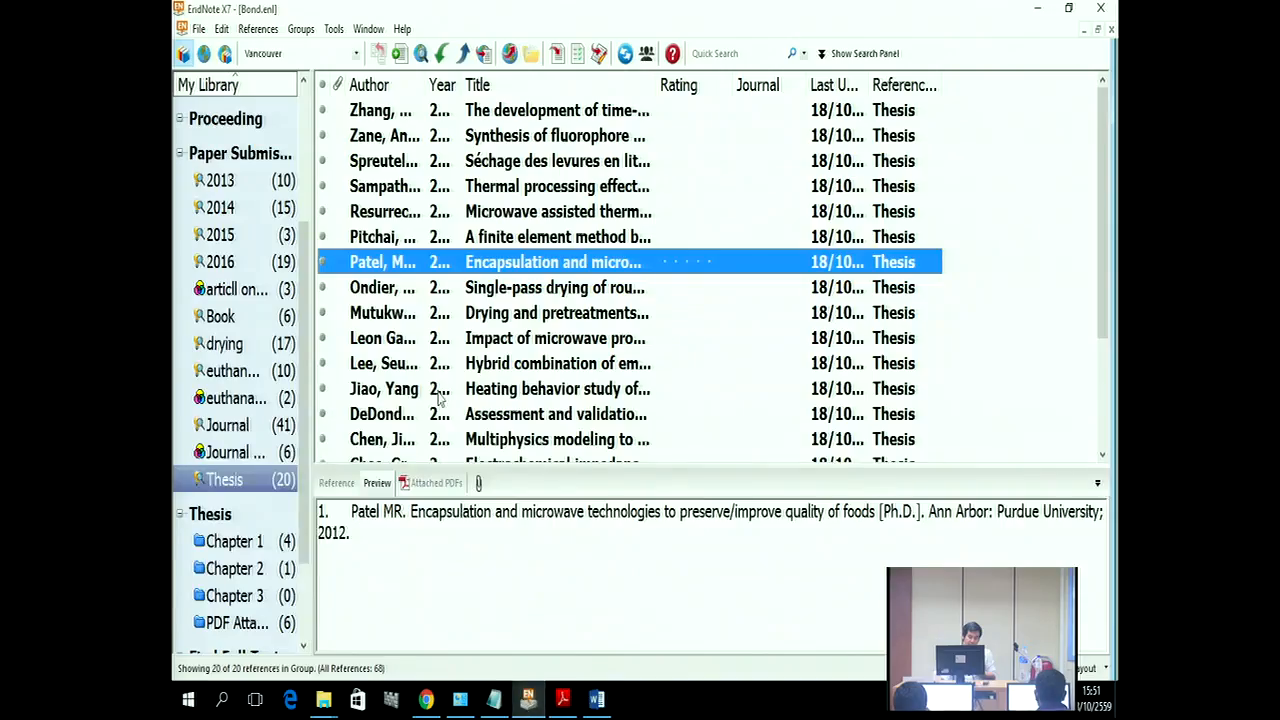
click(432, 390)
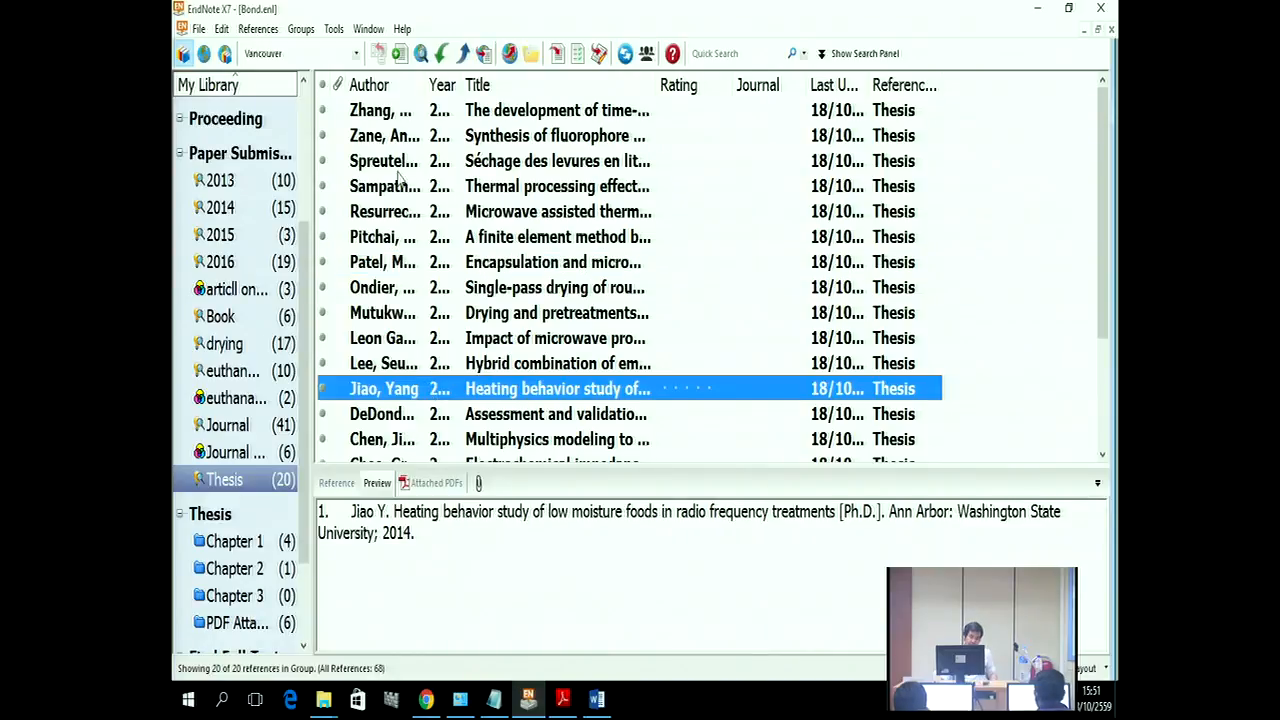
ctrl+click(396, 166)
ctrl+click(388, 138)
ctrl+click(388, 112)
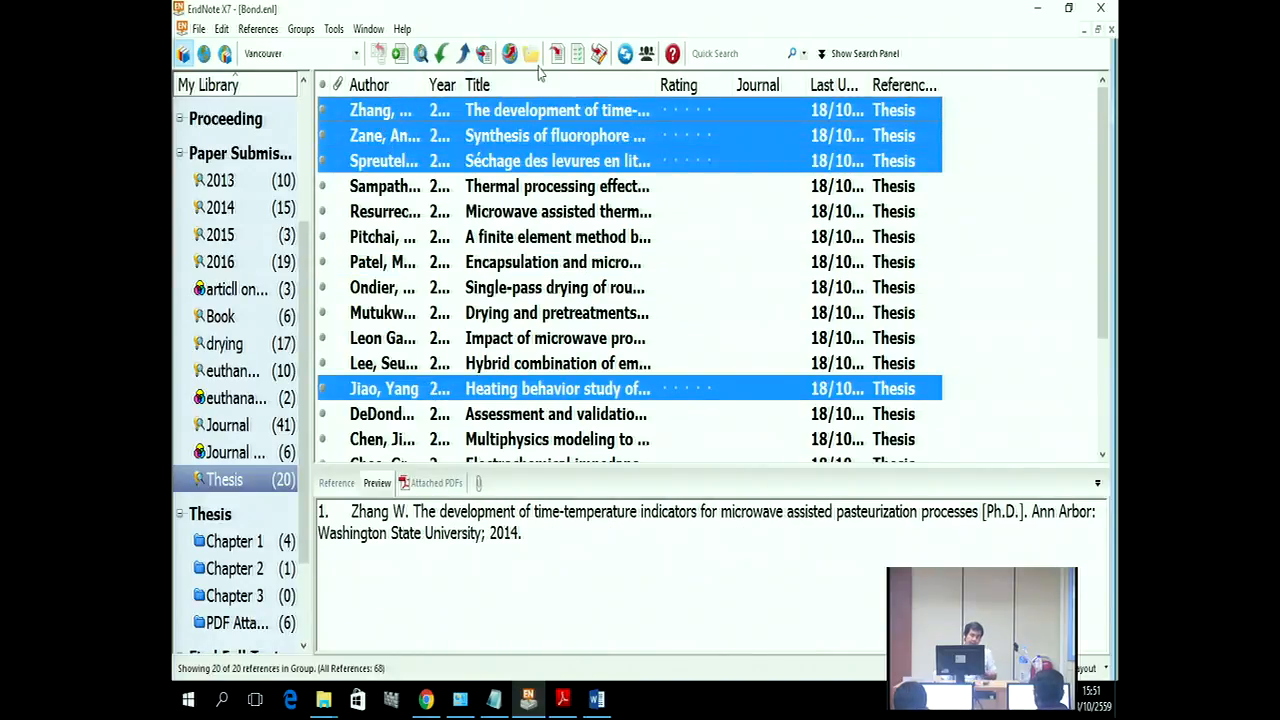
click(557, 56)
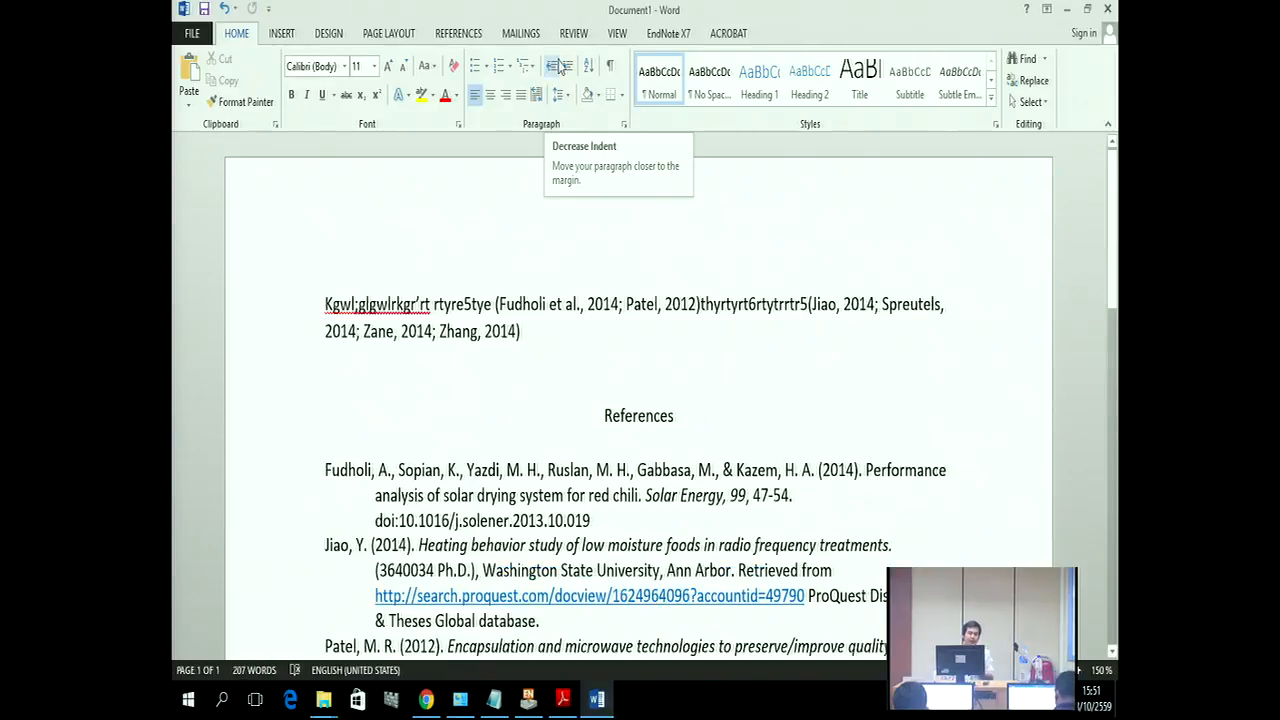
Step: Convert the citations to unformatted placeholders like {Fudholi, 2014 #52;Patel, 2012 #24} via EndNote X7's Convert to Unformatted Citations
click(662, 35)
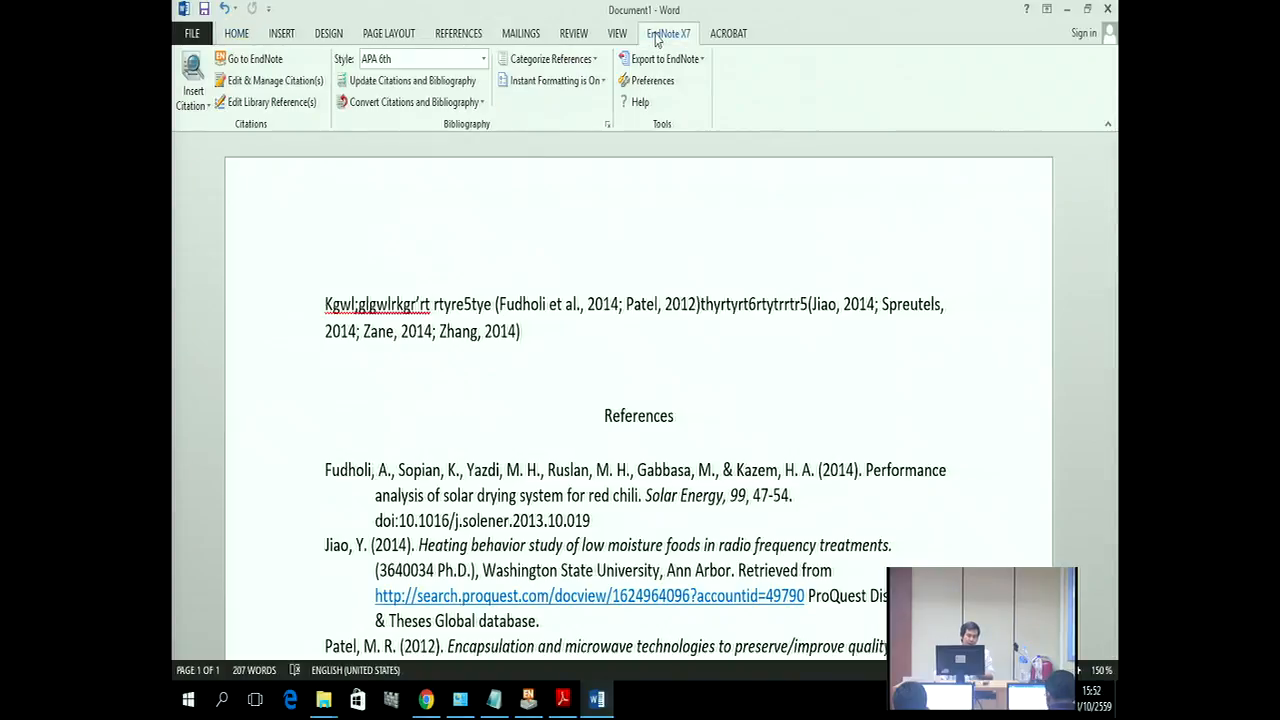
click(478, 104)
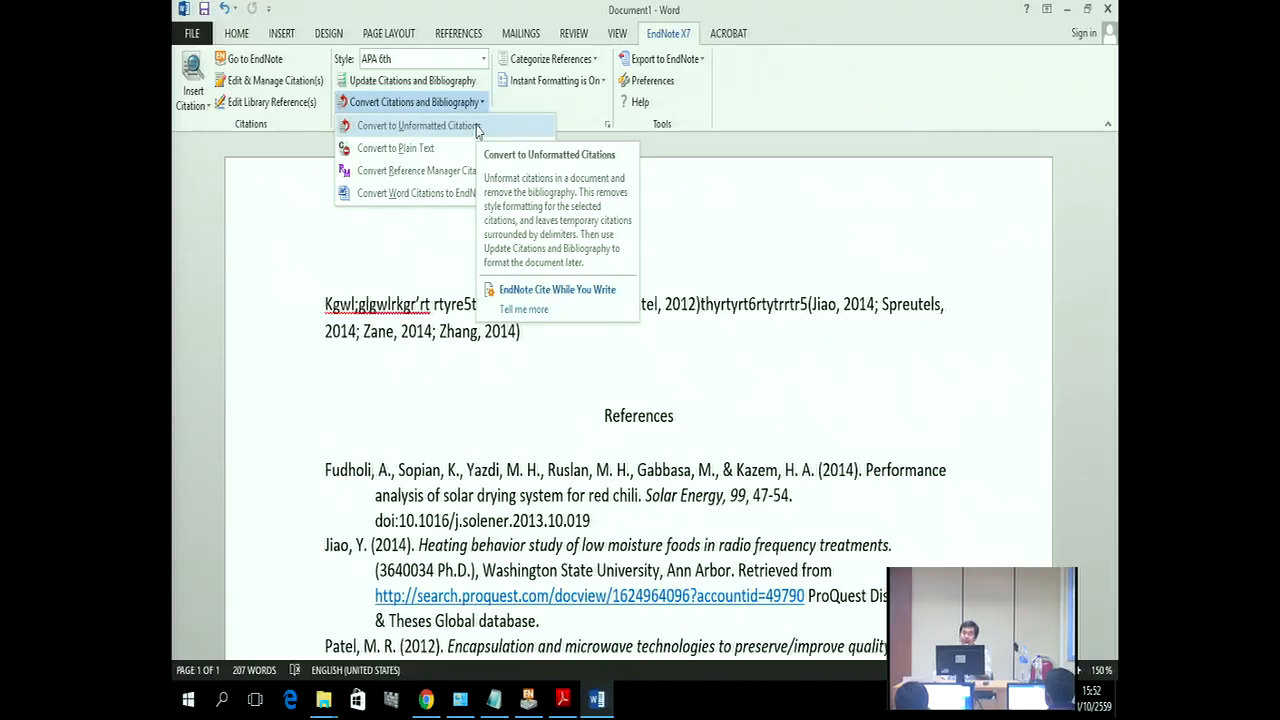
click(417, 126)
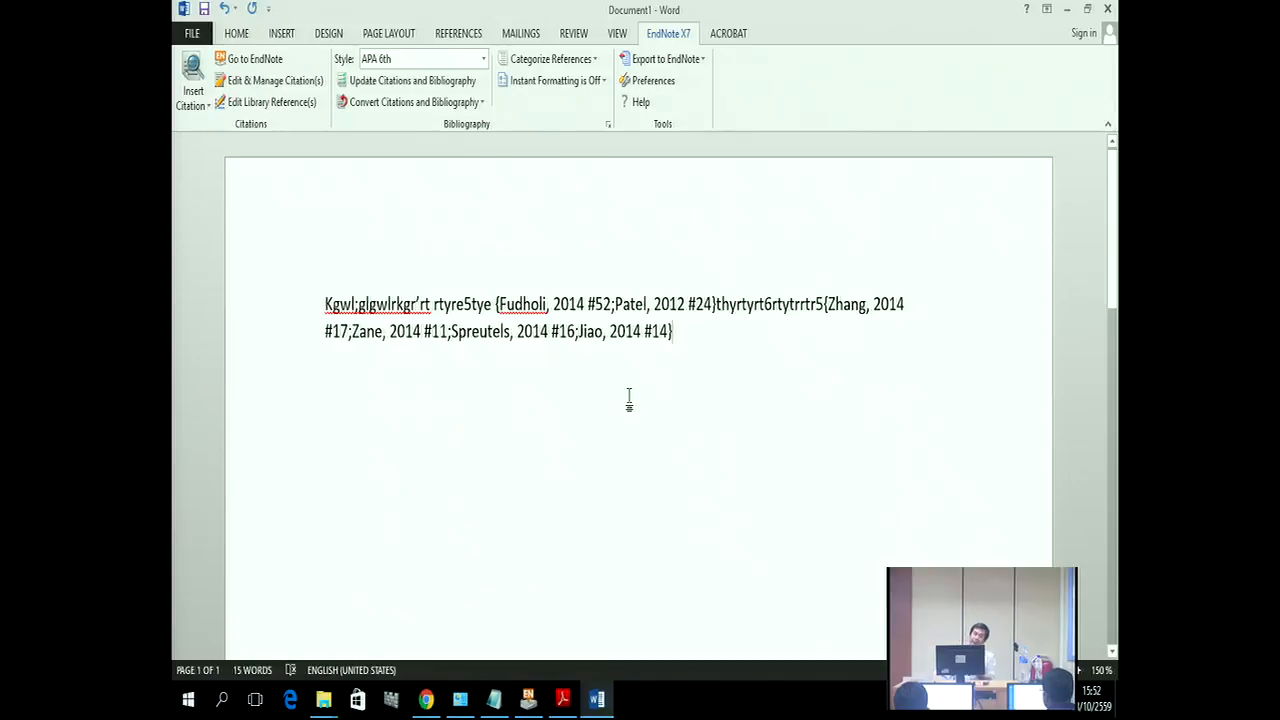
Step: Save the document in My Thesis as Chapter 2 in Rich Text Format (*.rtf)
click(193, 34)
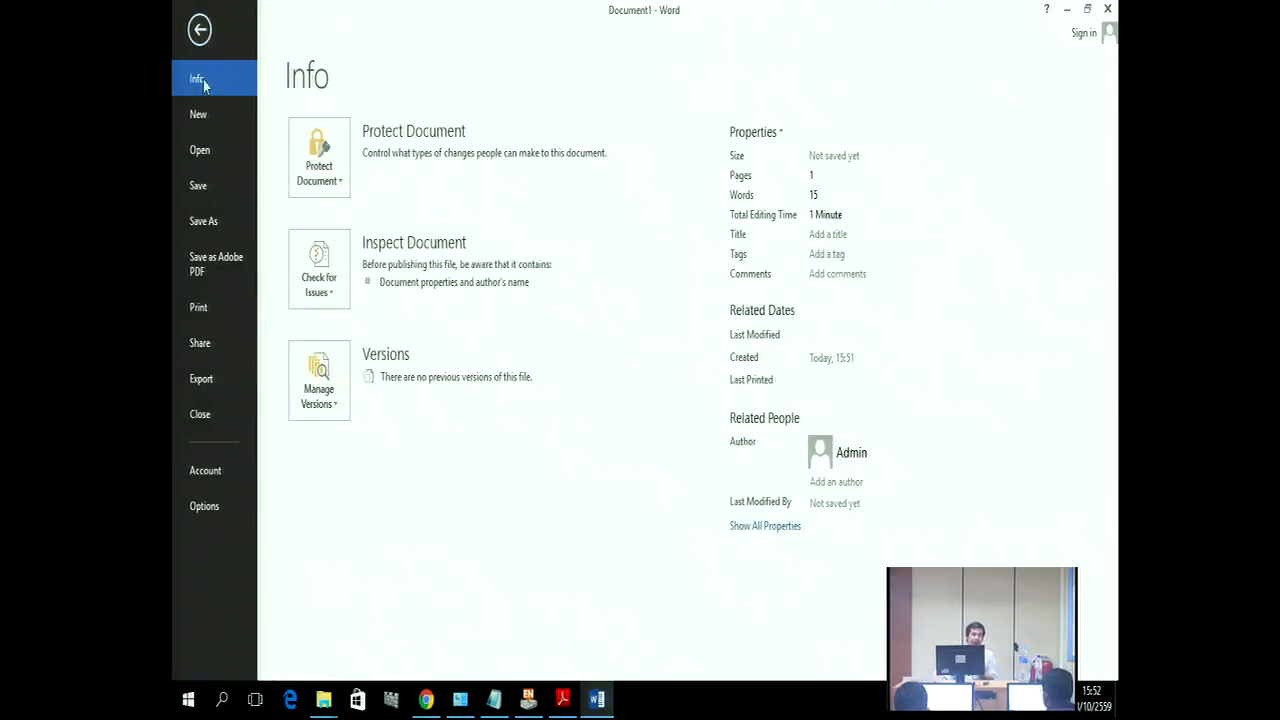
click(207, 226)
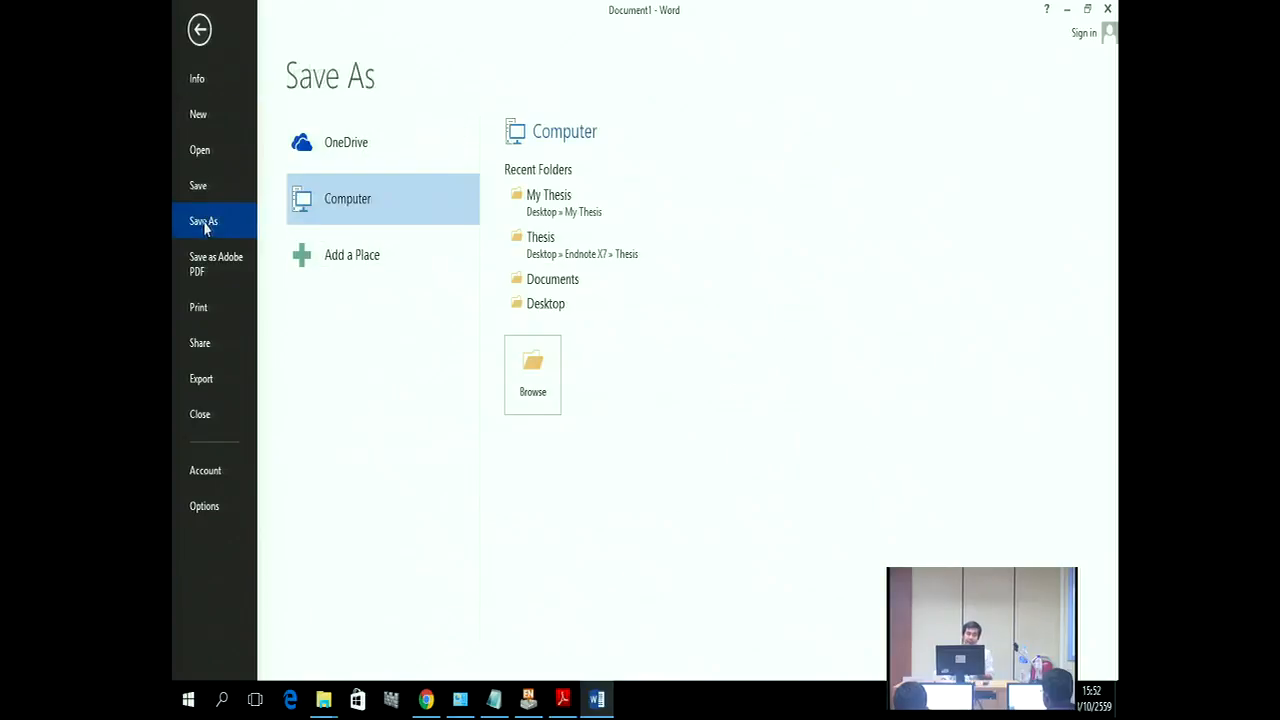
click(557, 210)
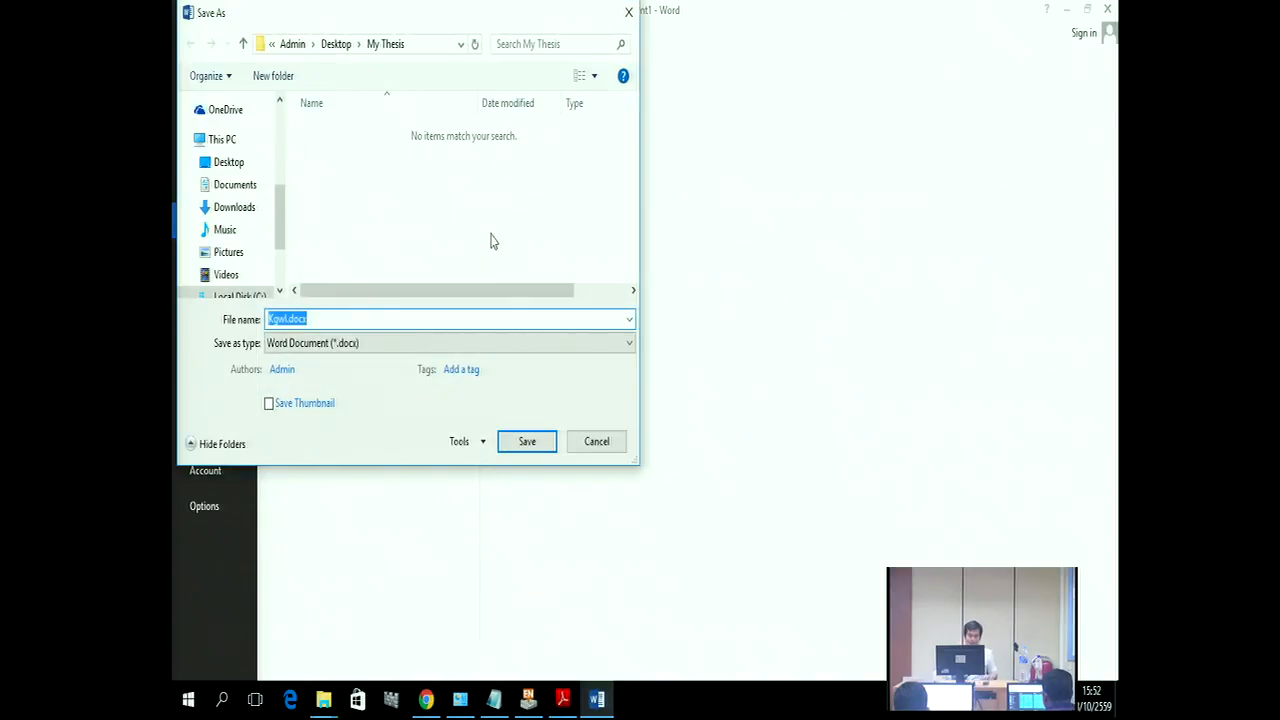
text(Chapter)
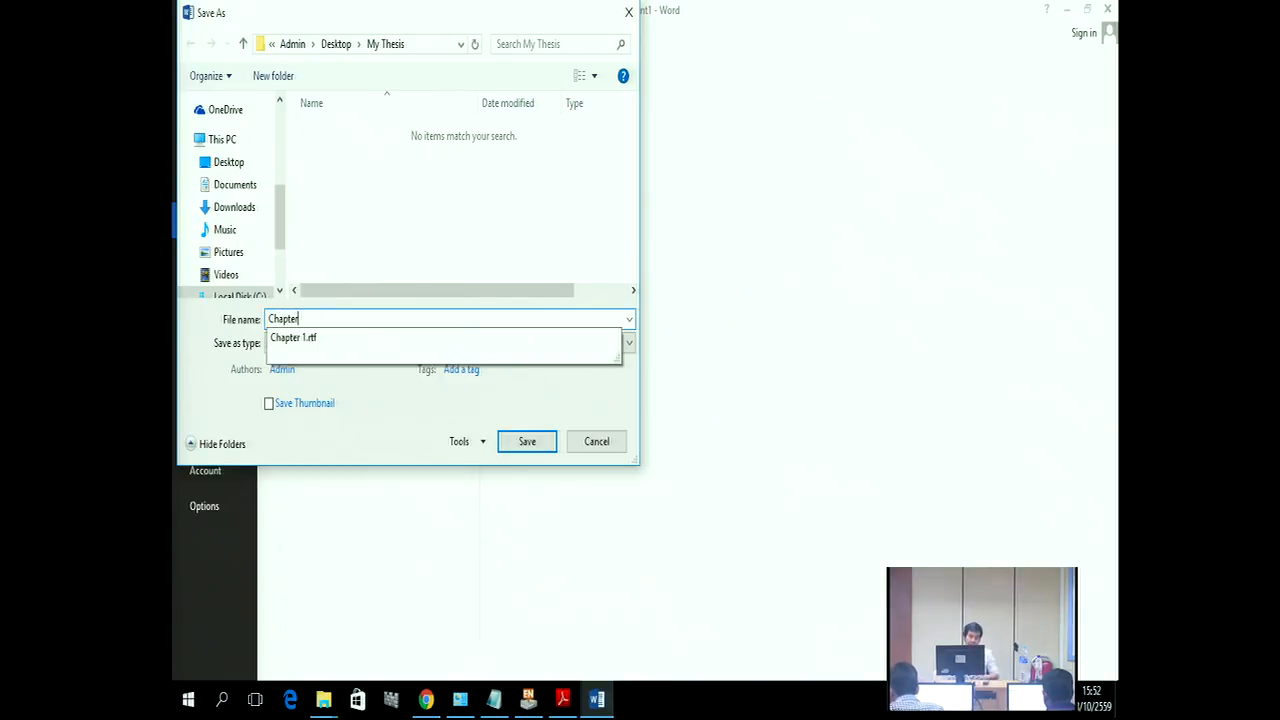
text(2)
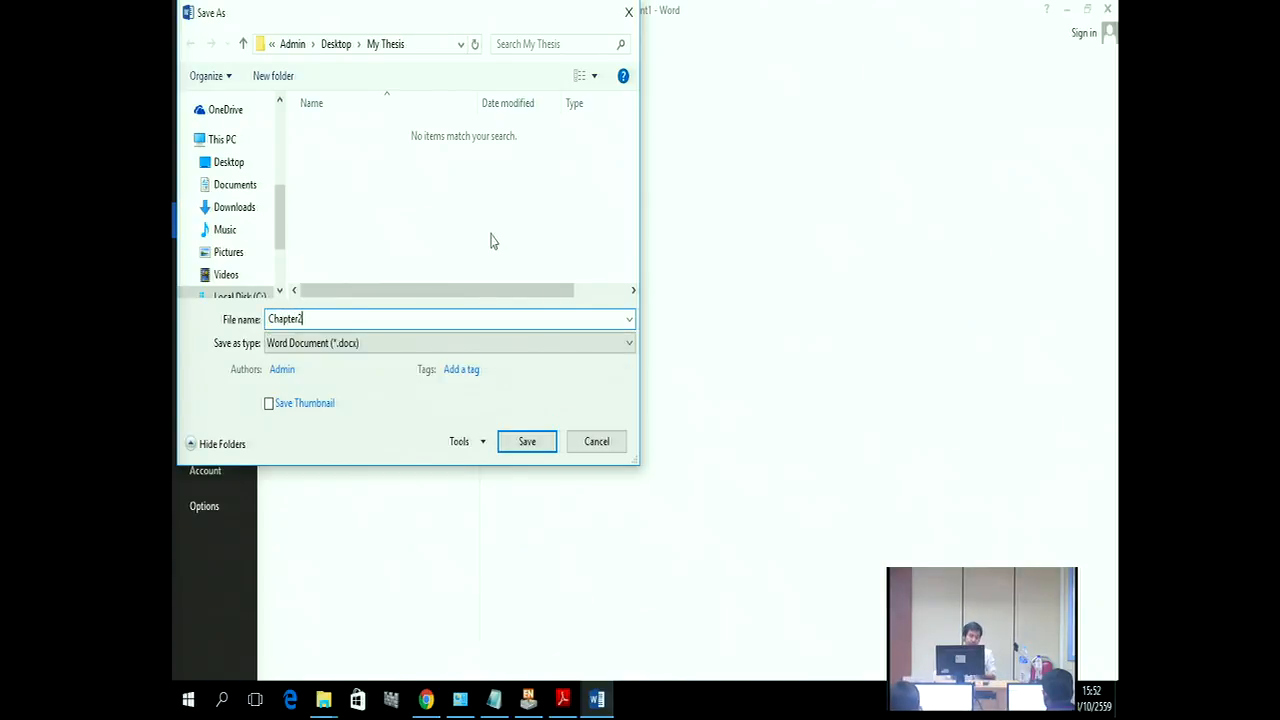
click(302, 350)
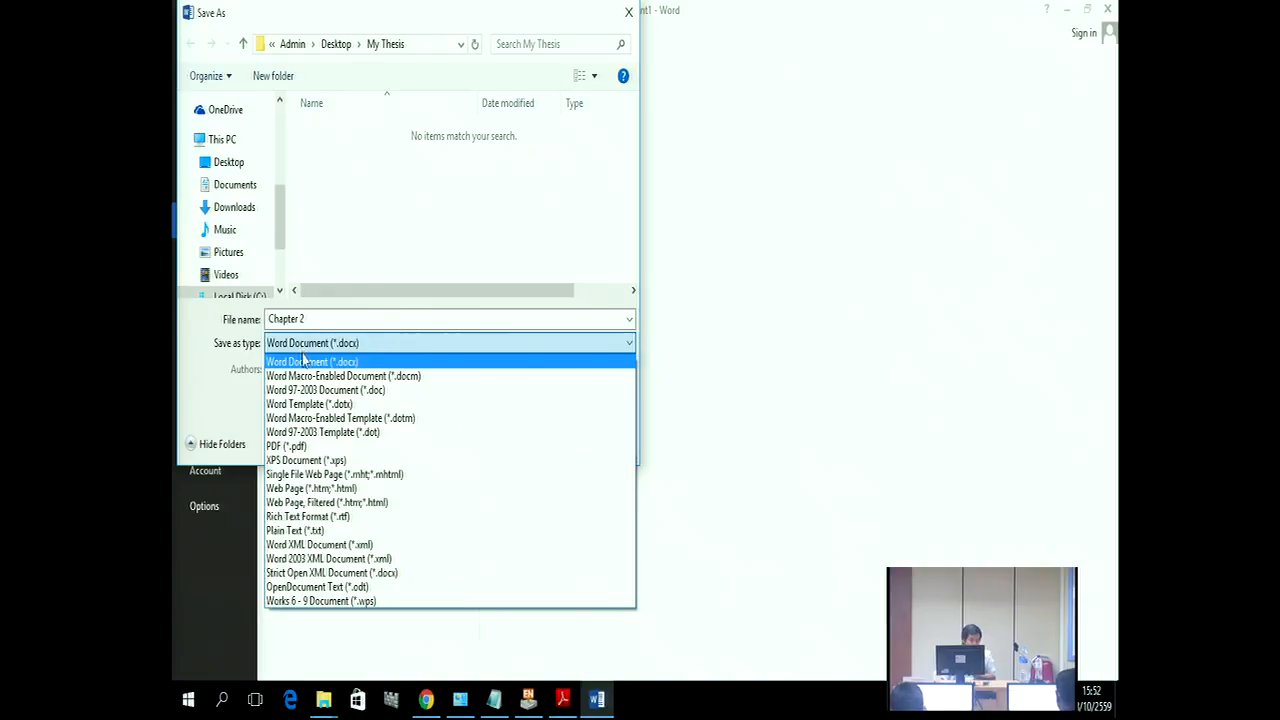
click(316, 518)
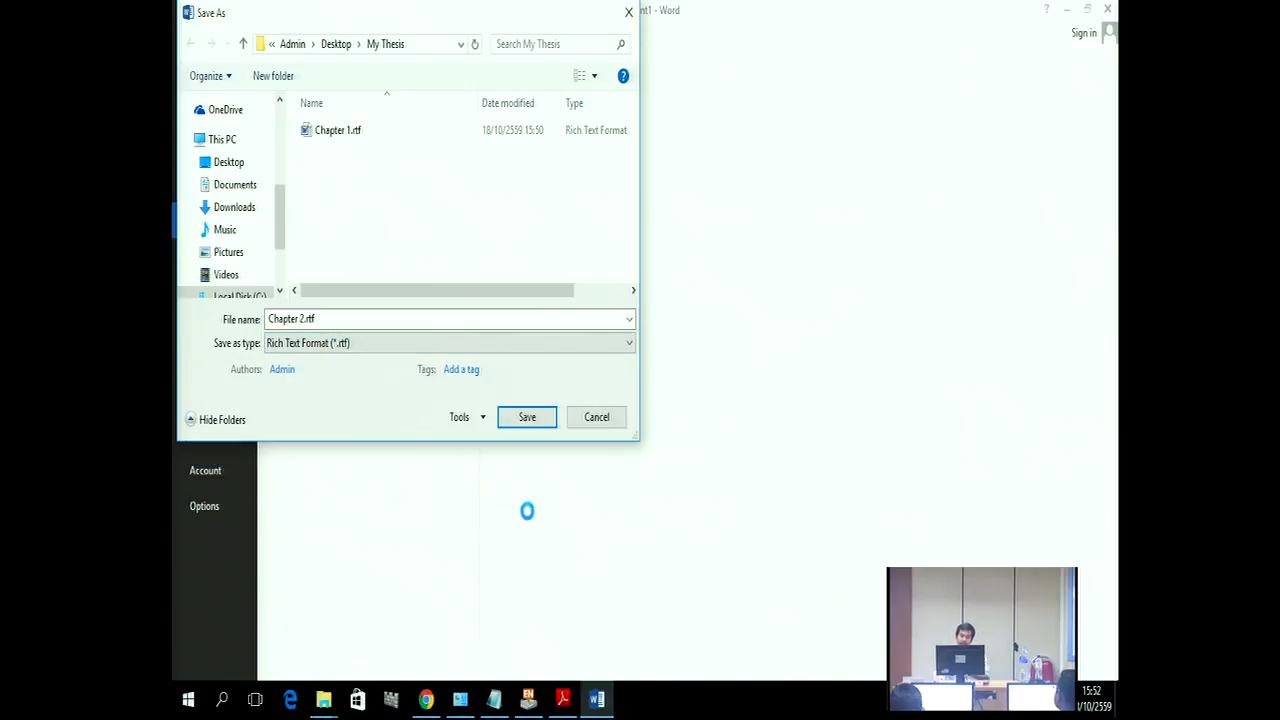
click(527, 417)
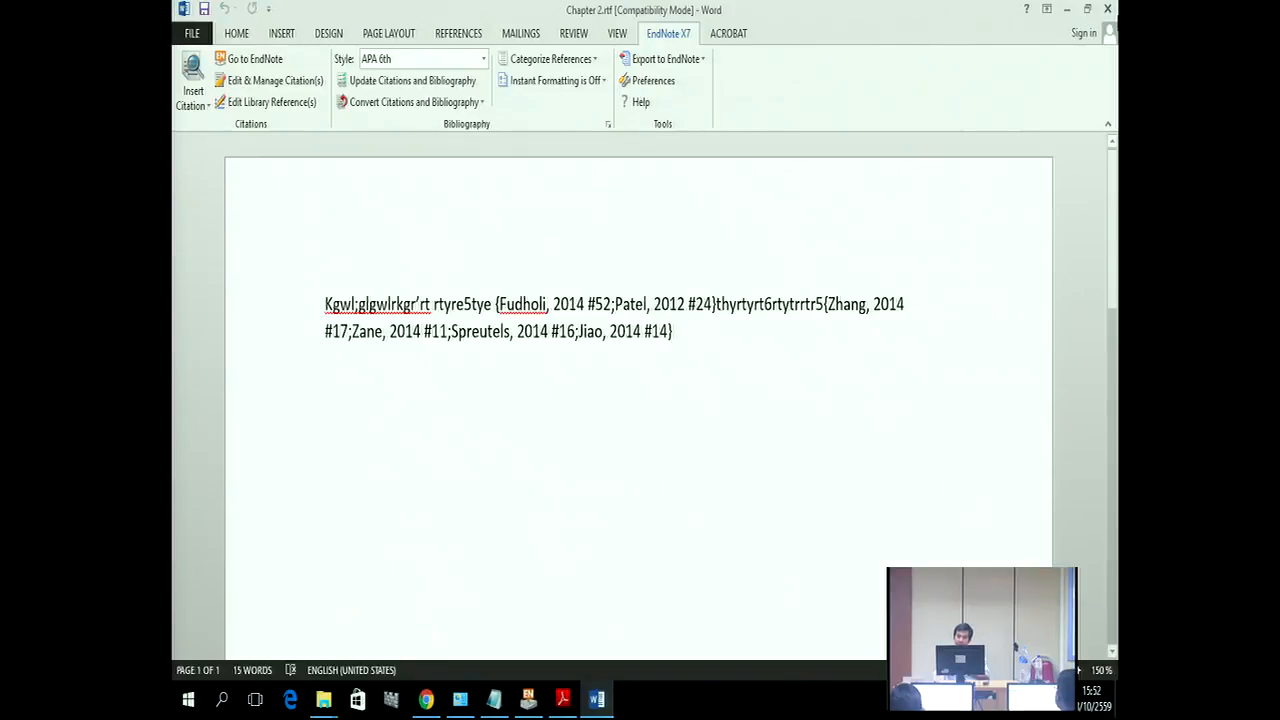
Step: Close the Chapter 2 document and relaunch Word 2013 from the Microsoft Office 2013 Start menu group
click(1112, 7)
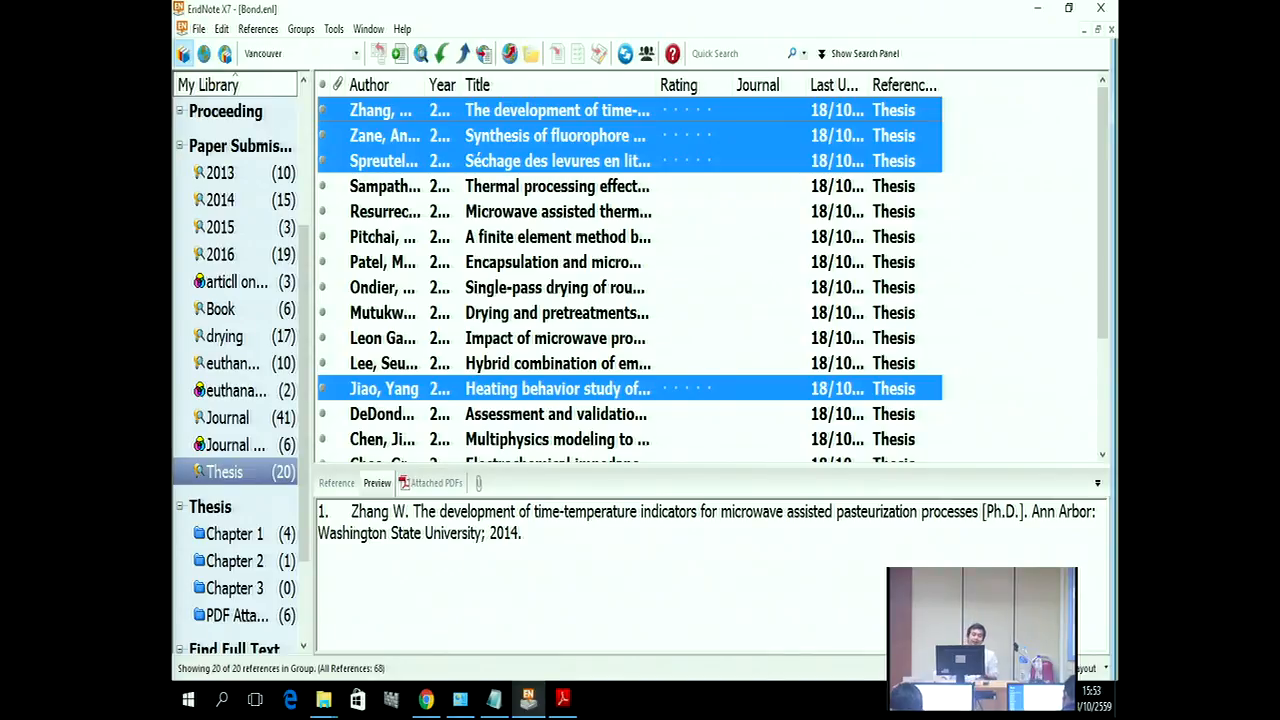
click(186, 697)
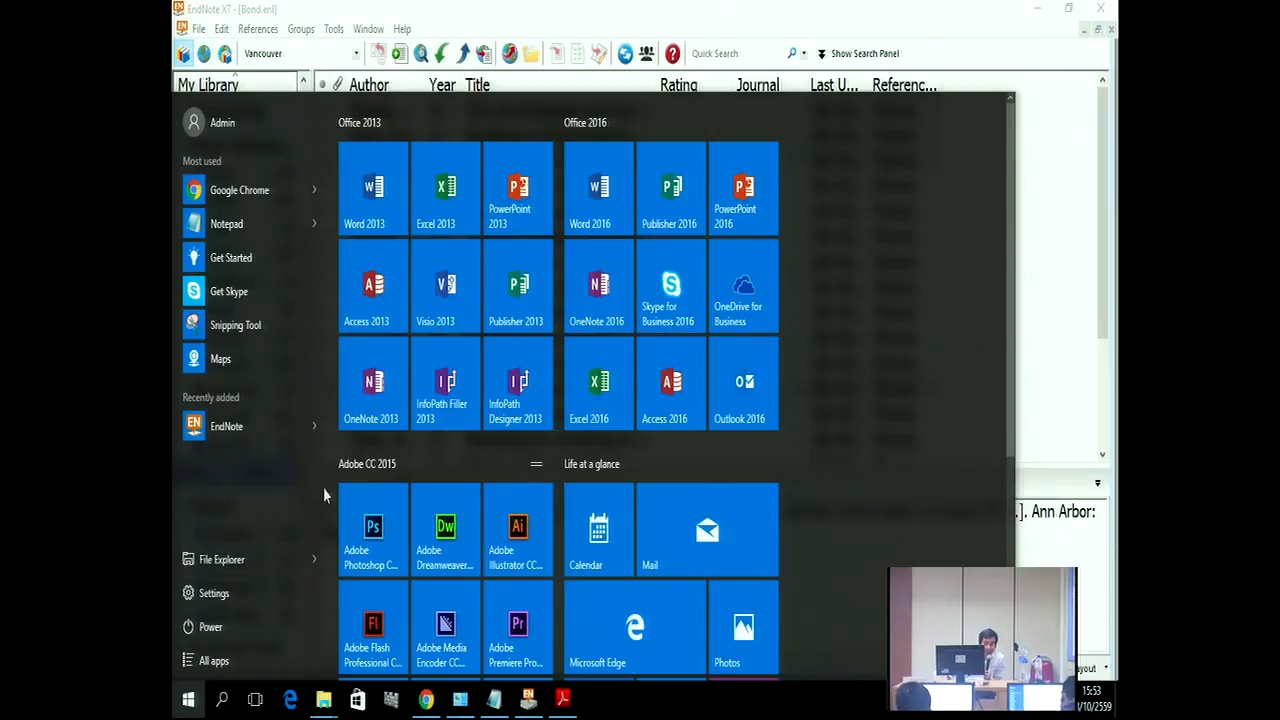
click(214, 660)
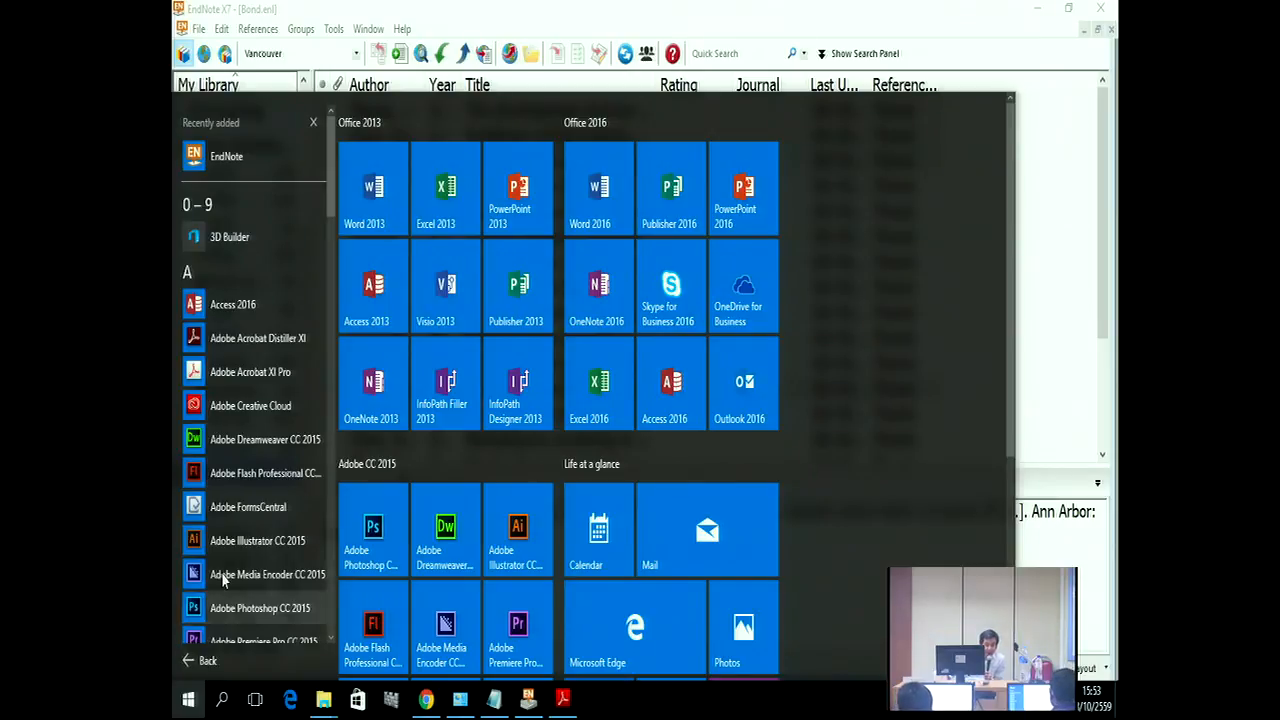
drag(333, 190, 322, 378)
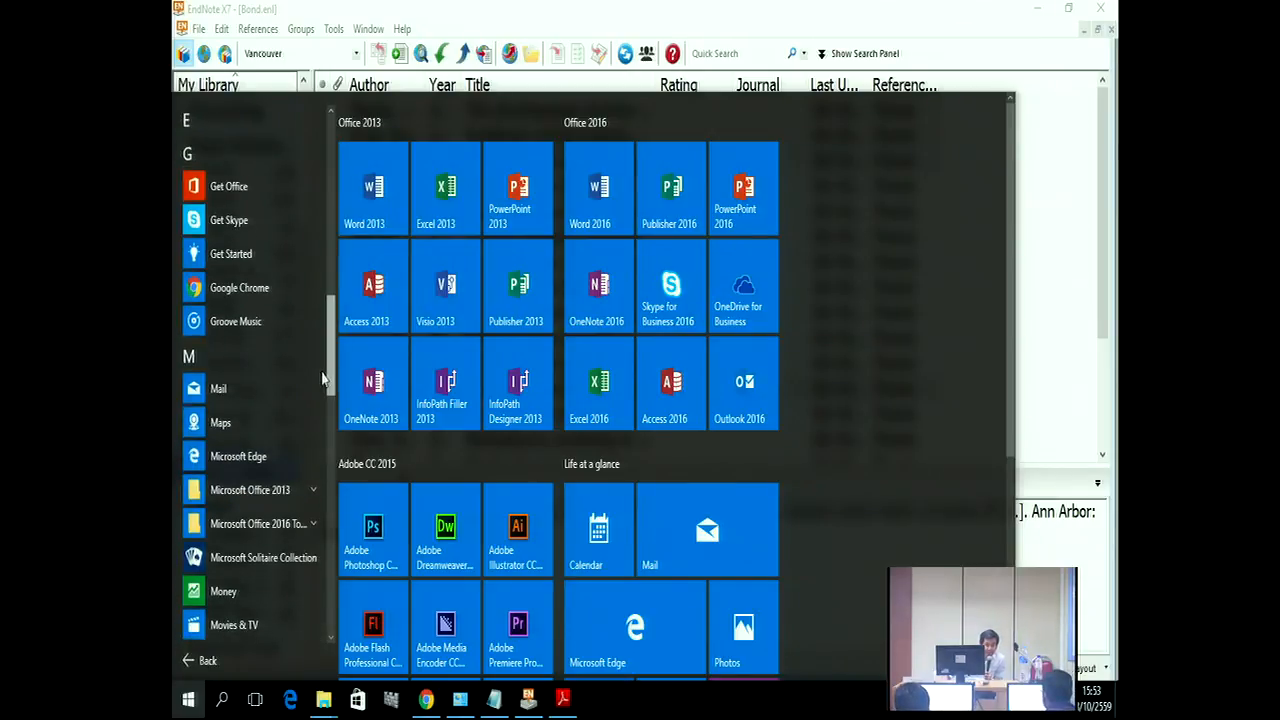
scroll(273, 576, down, 1)
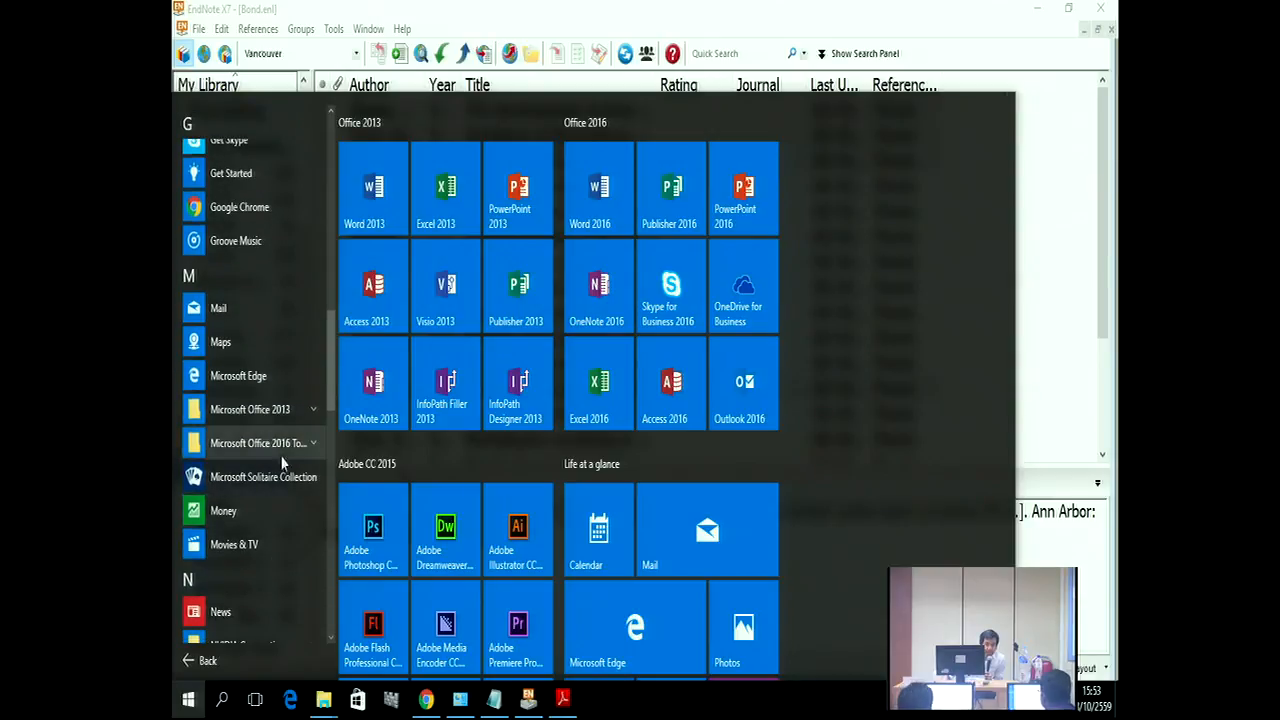
click(297, 418)
scroll(300, 480, down, 3)
click(265, 556)
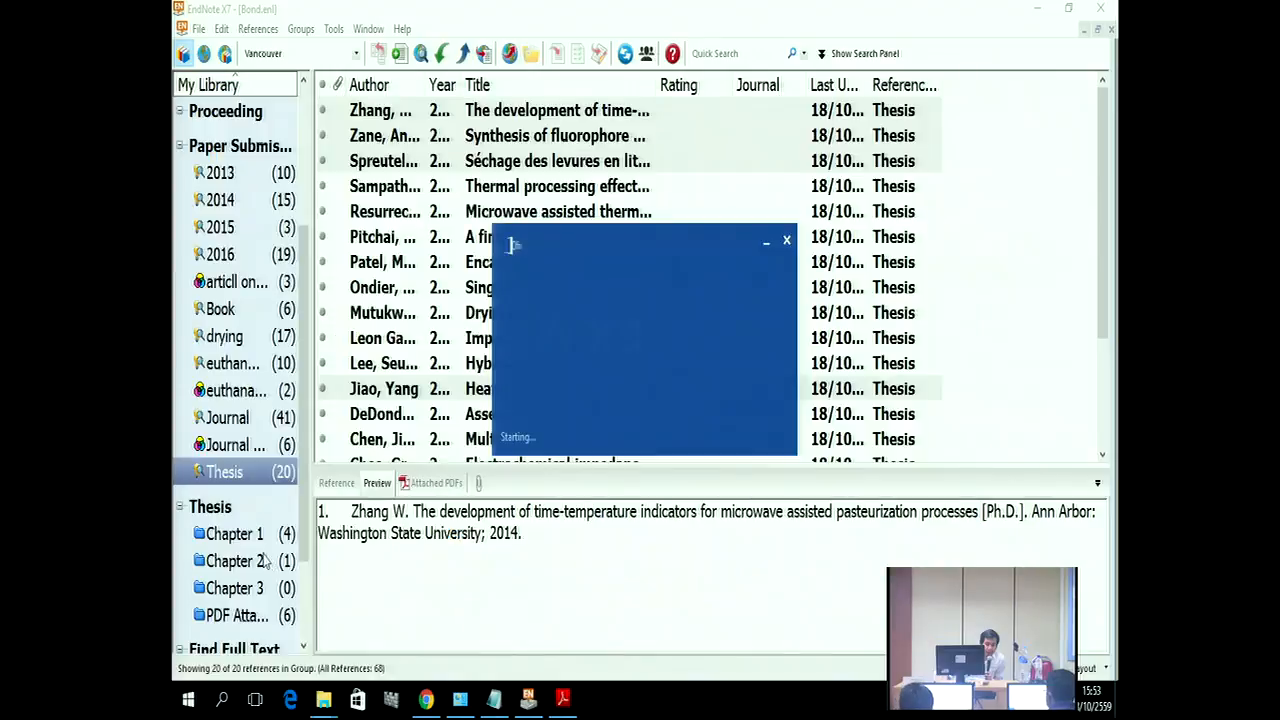
Step: In a blank document, type sample text and cite four references from EndNote's 2016 group
click(533, 219)
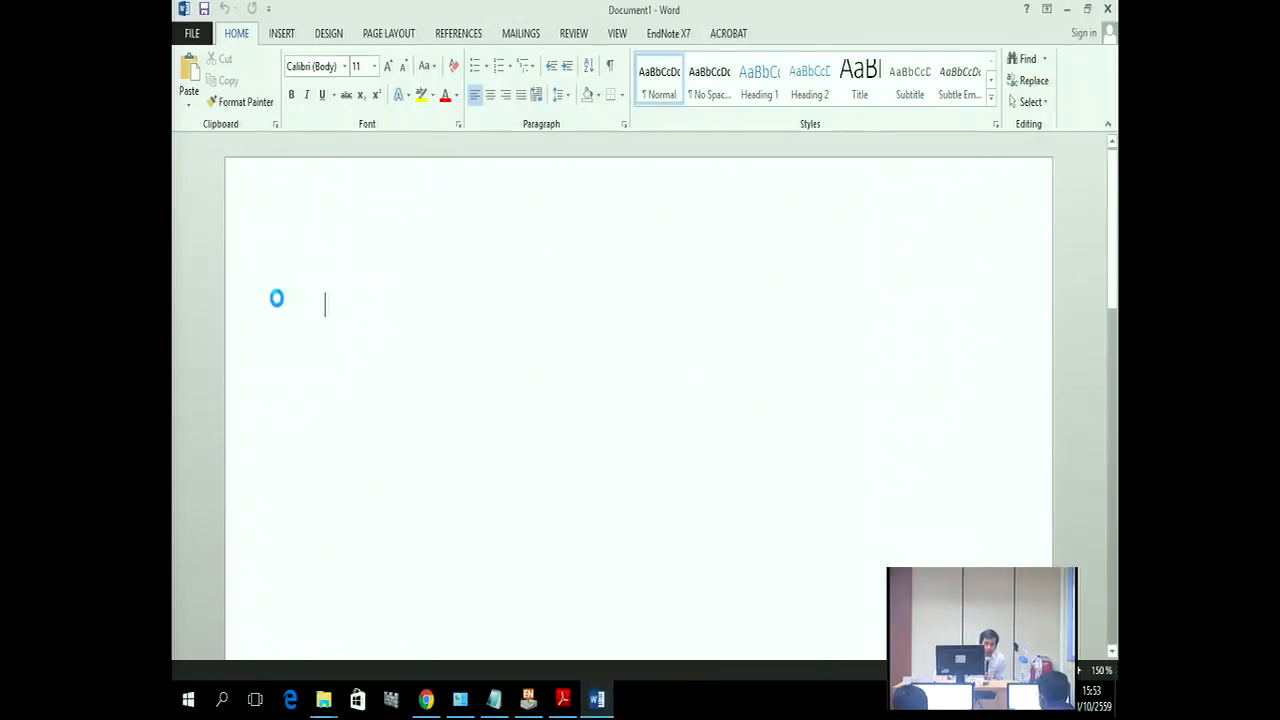
text(Wrypgrleth[eth)
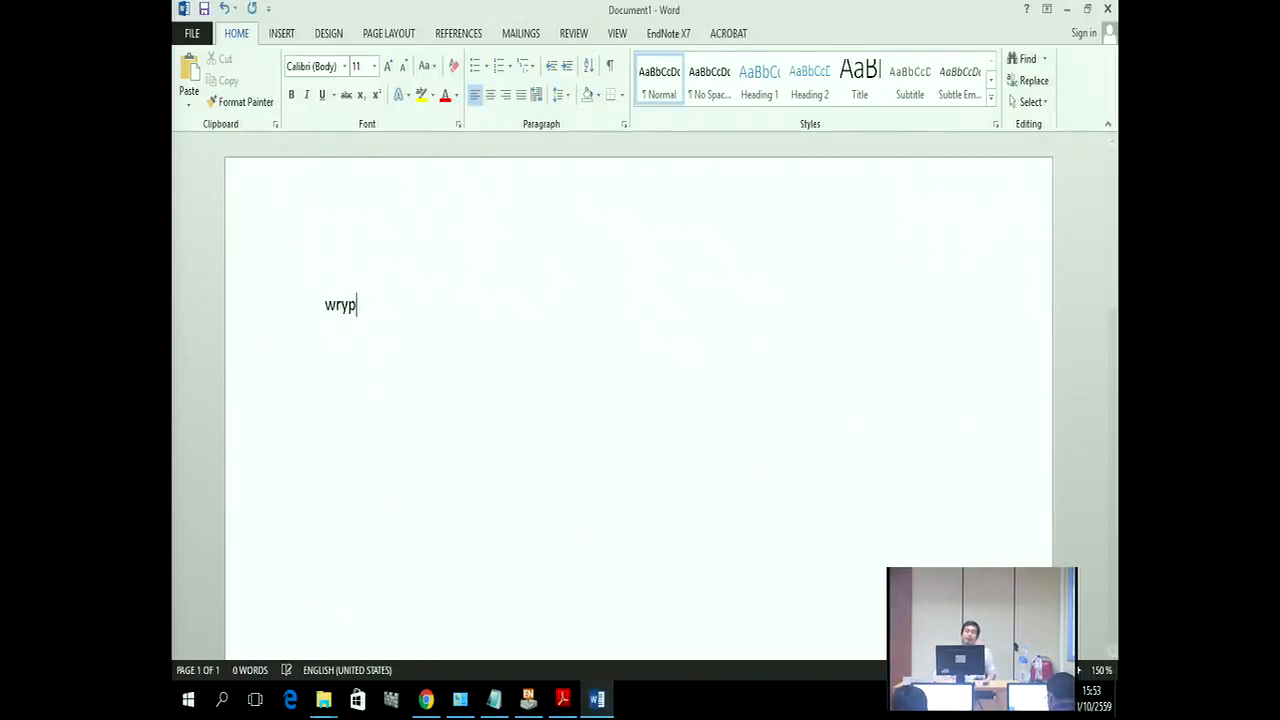
text(';ethtuydtersryws4yteat)
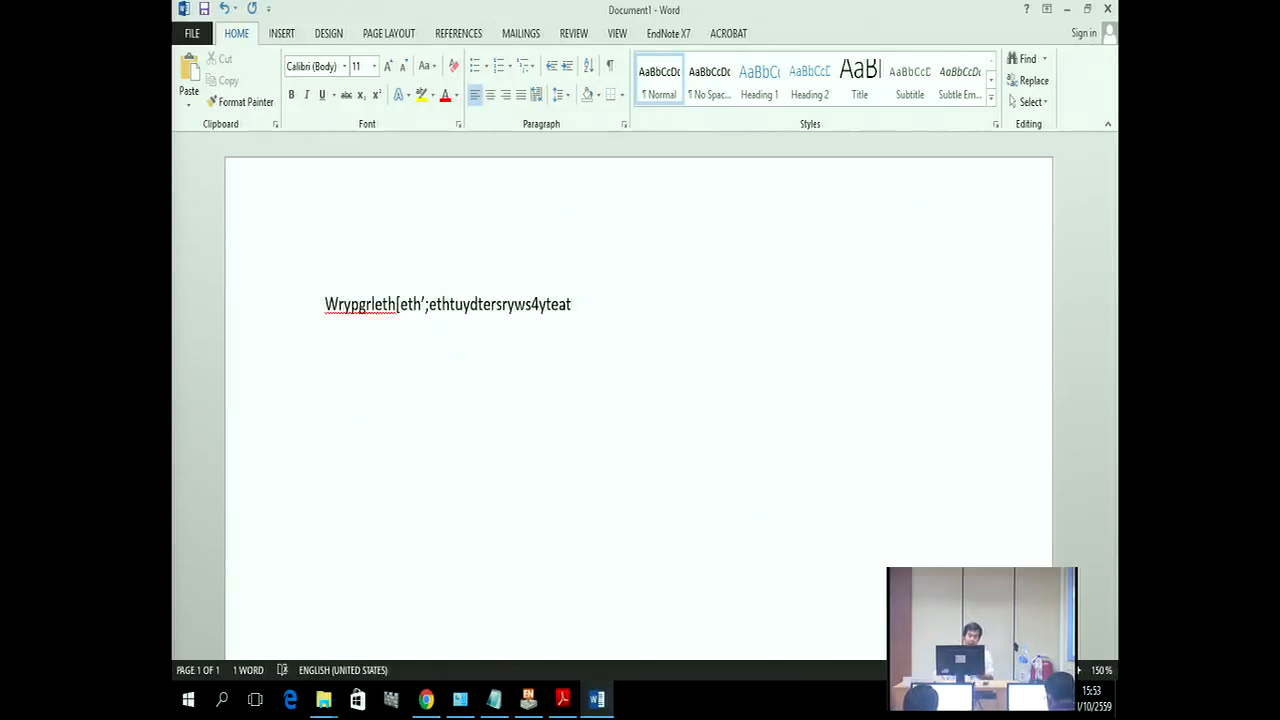
click(528, 698)
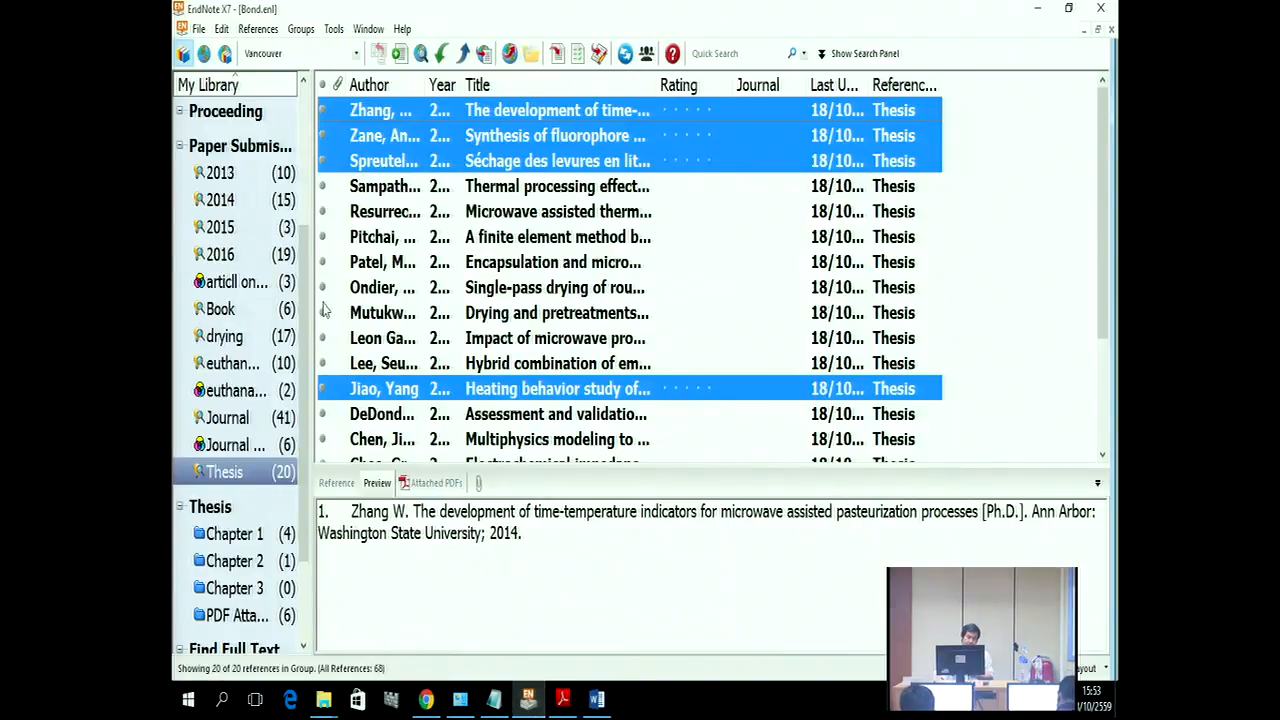
click(220, 255)
click(400, 287)
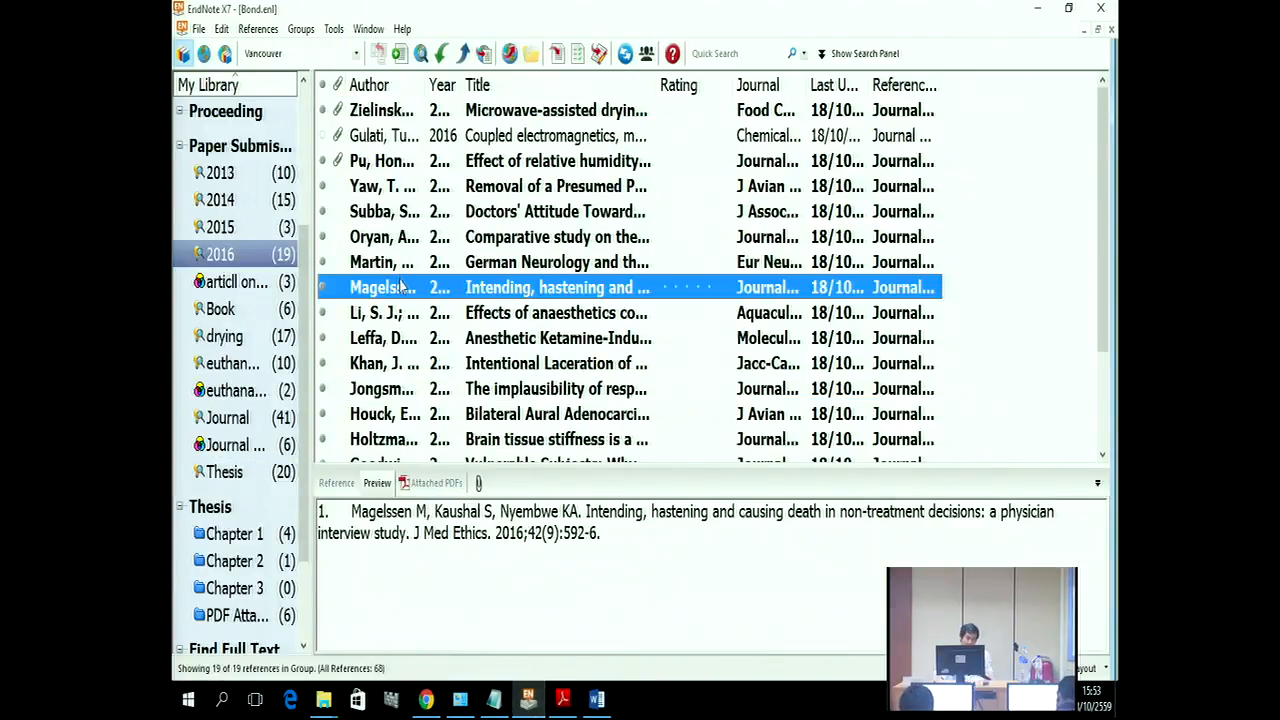
ctrl+click(420, 340)
ctrl+click(430, 414)
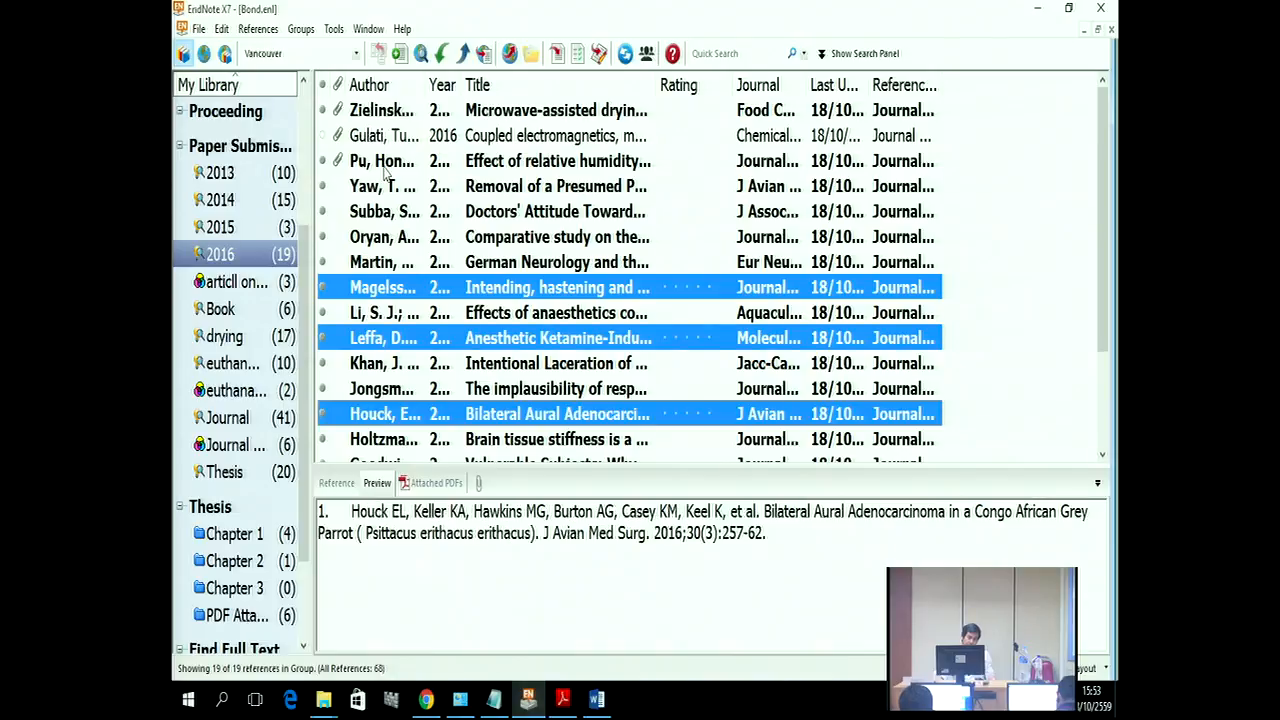
ctrl+click(450, 161)
click(557, 54)
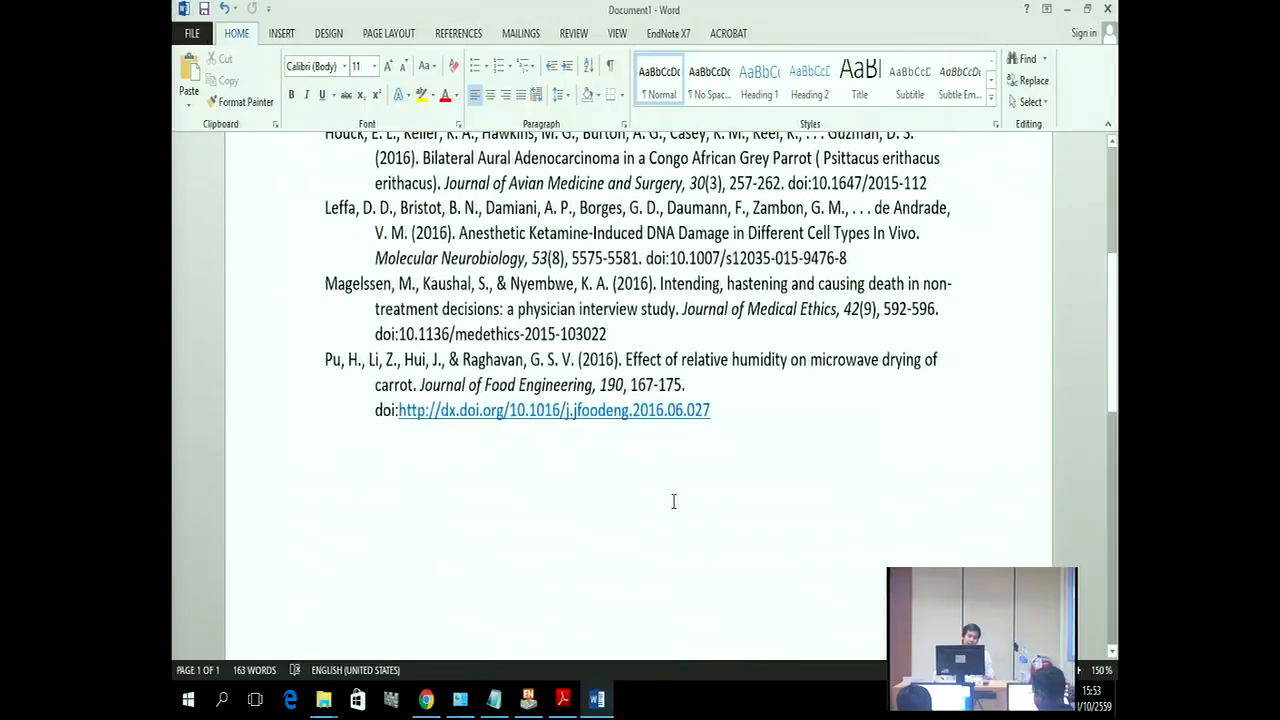
Step: Type more text and insert a second citation of three references, including Zielinska & Michalska, 2016
text(fgggggggggggggggggggggggggggggg)
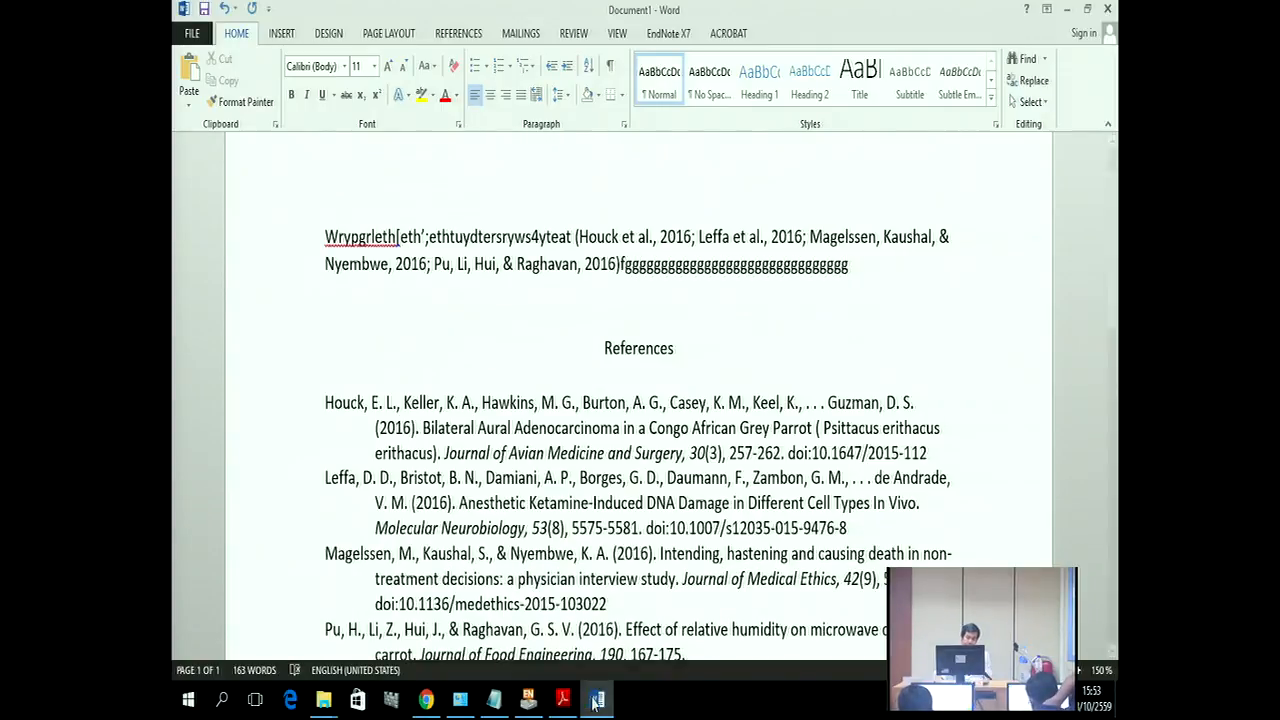
click(528, 698)
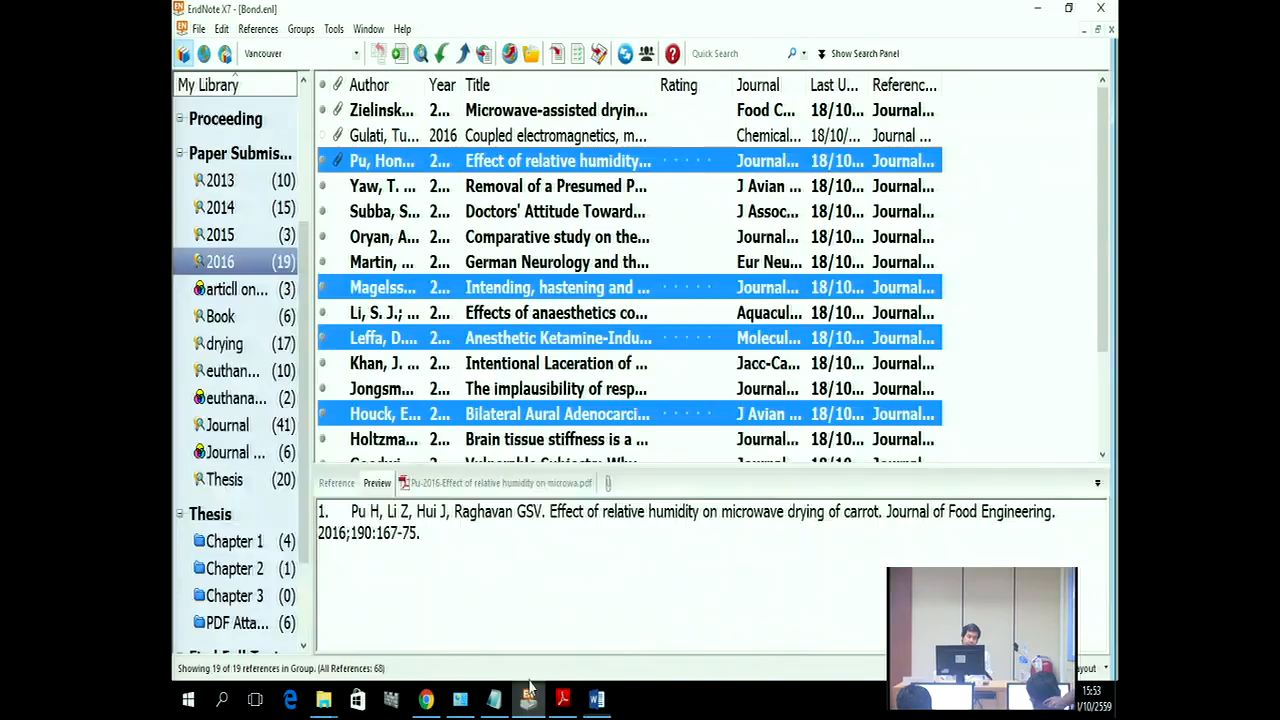
click(380, 110)
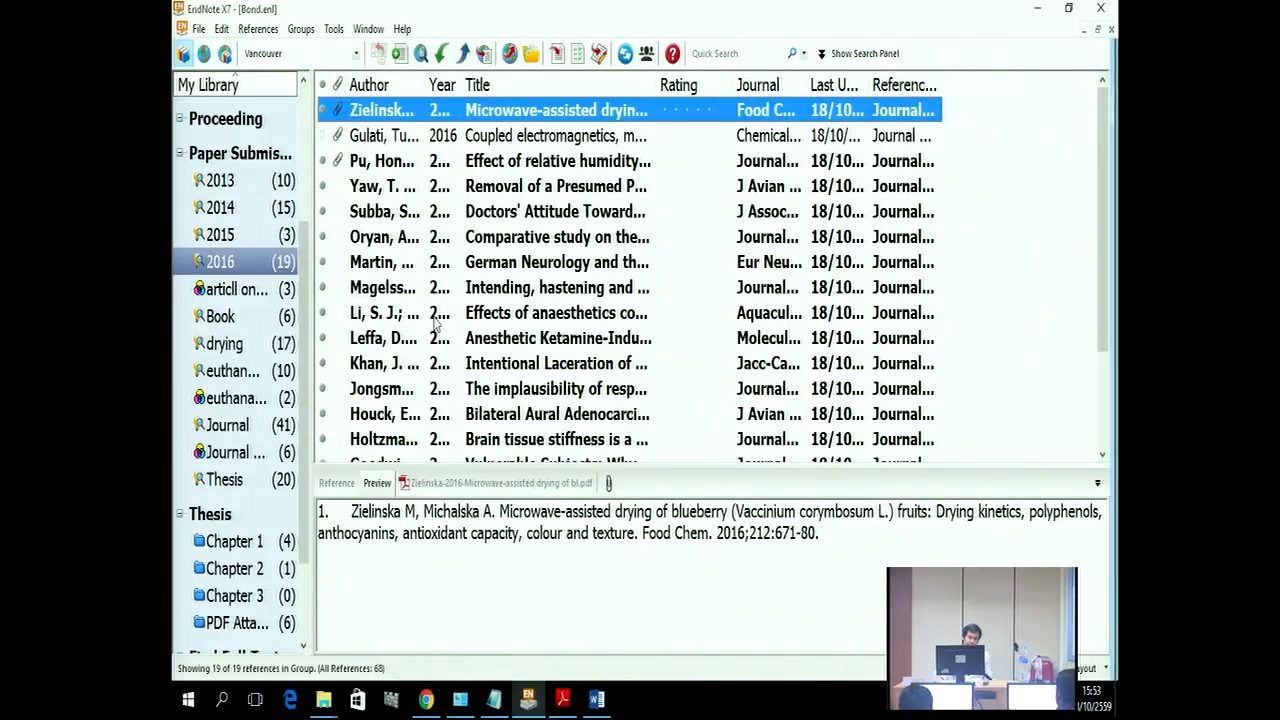
ctrl+click(408, 414)
ctrl+click(396, 338)
click(557, 54)
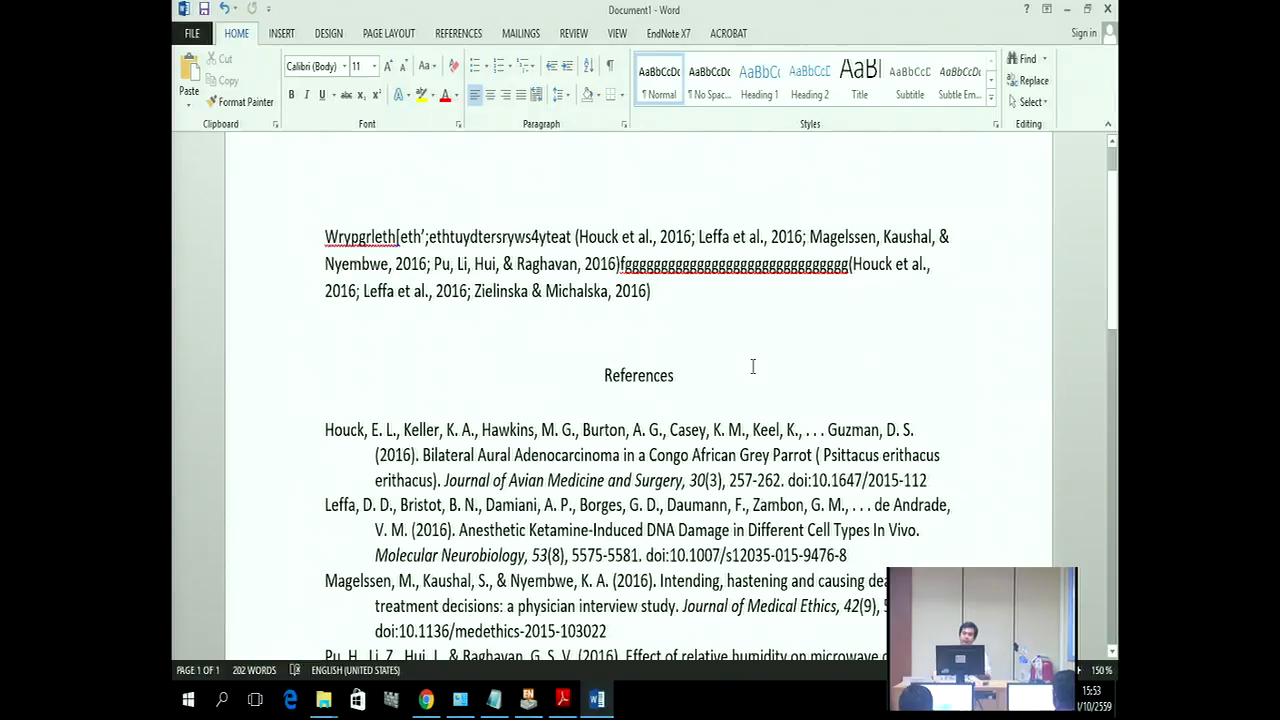
Step: Convert the citations to unformatted placeholders like {Zielinska, 2016 #4;Leffa, 2016 #30;Houck, 2016 #42} with Convert to Unformatted Citations
click(670, 35)
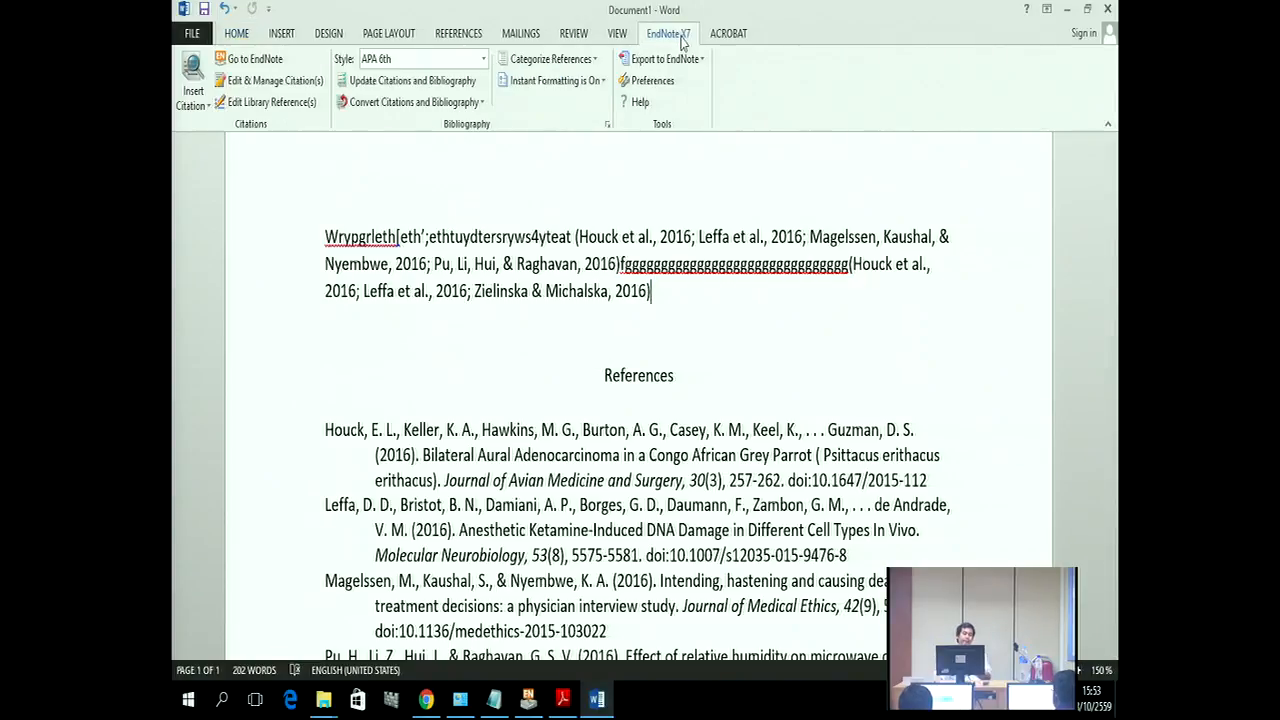
click(481, 103)
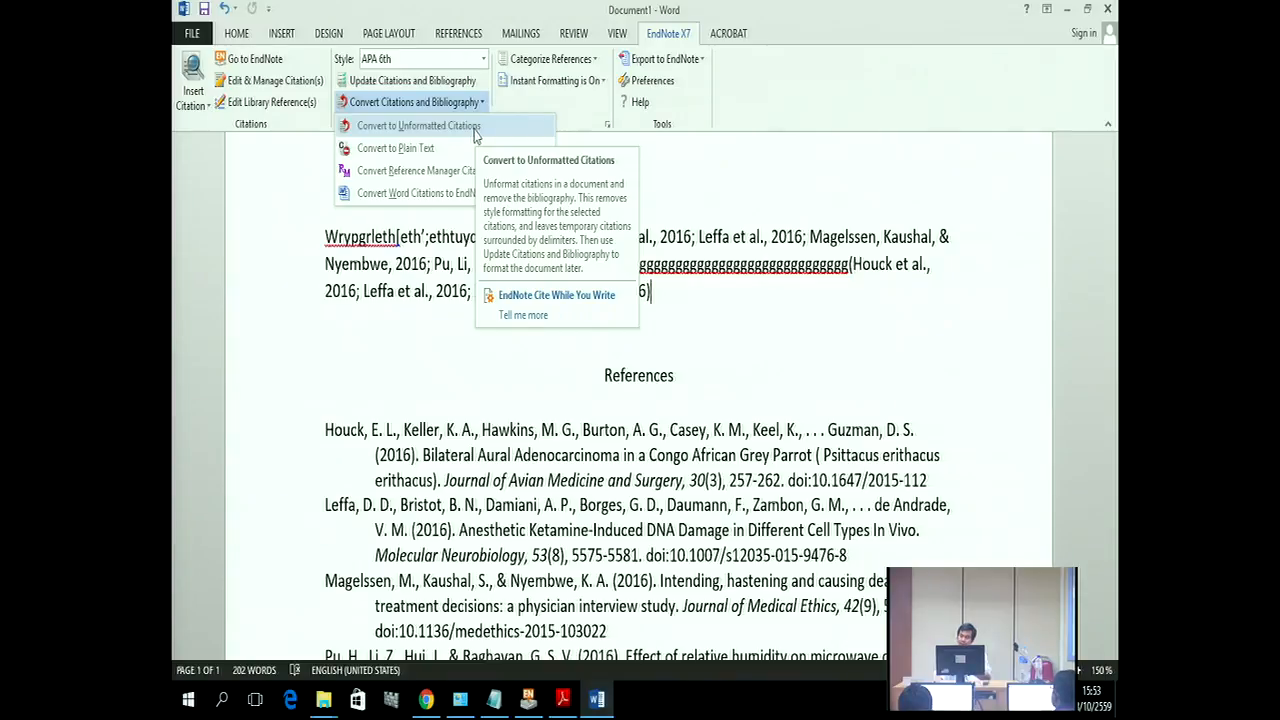
click(475, 127)
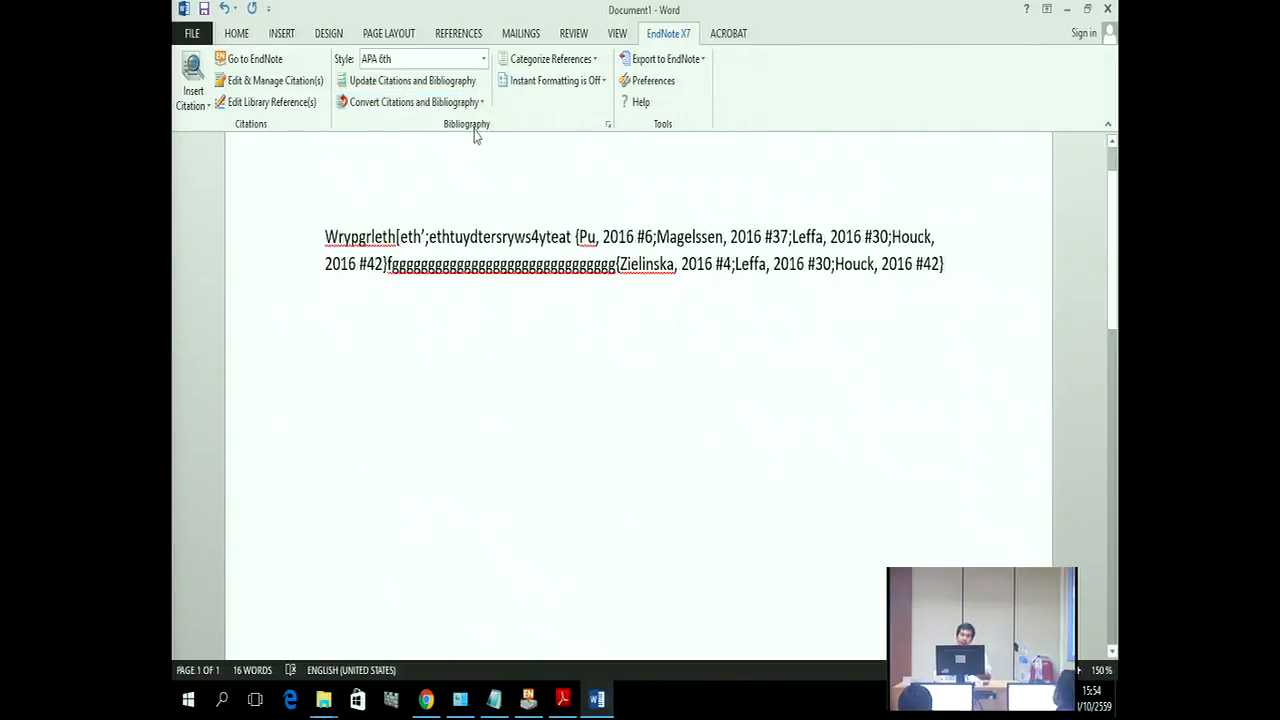
Step: Save the document in My Thesis as 'chapter 3' in Rich Text Format (*.rtf)
click(199, 37)
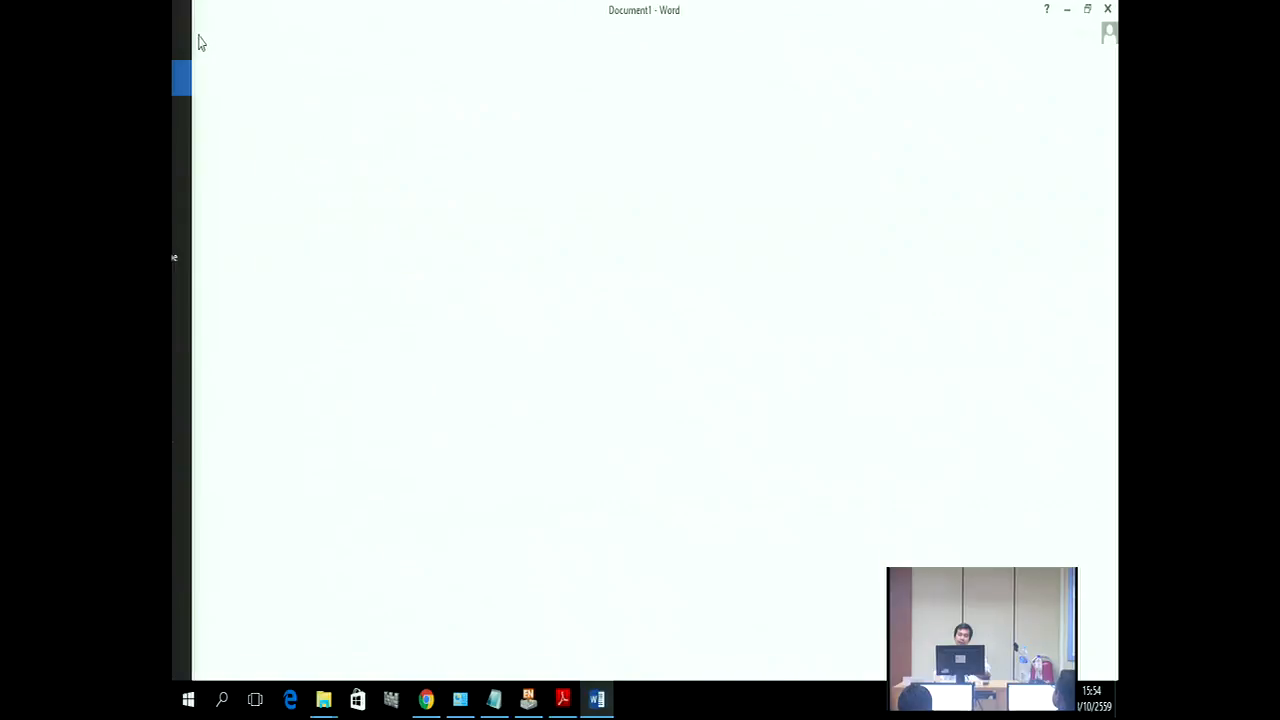
click(210, 222)
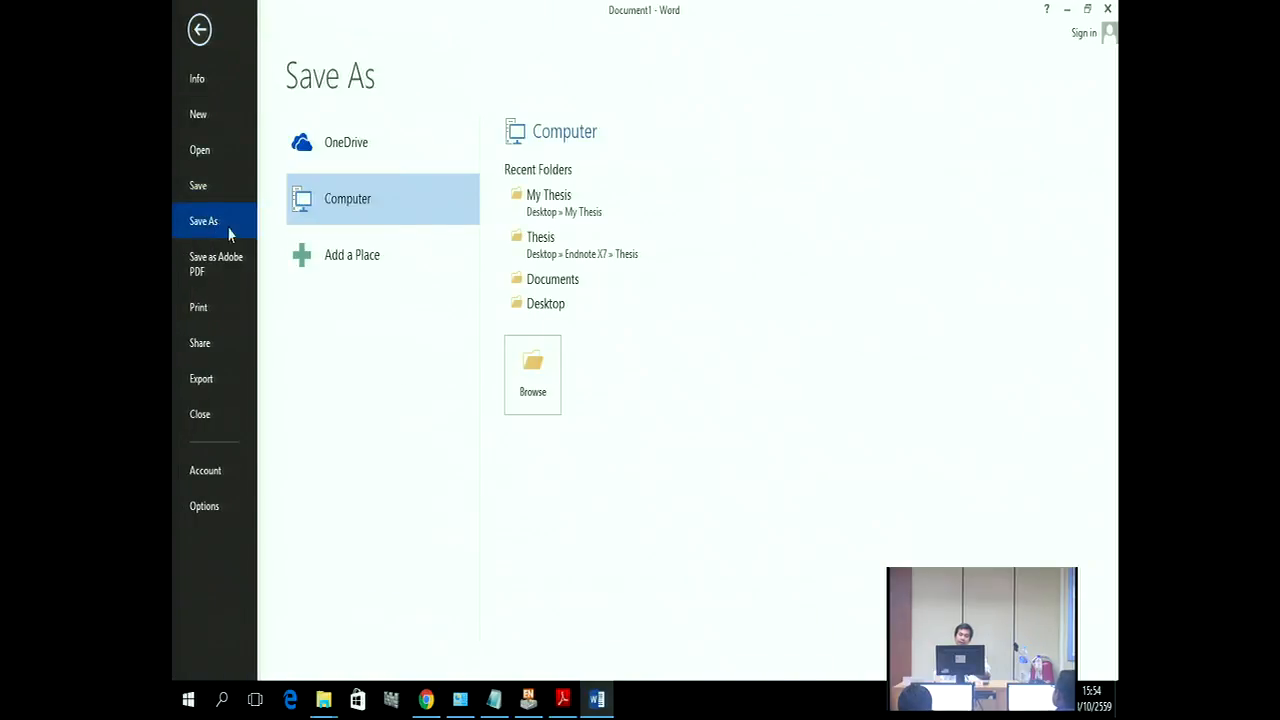
click(543, 206)
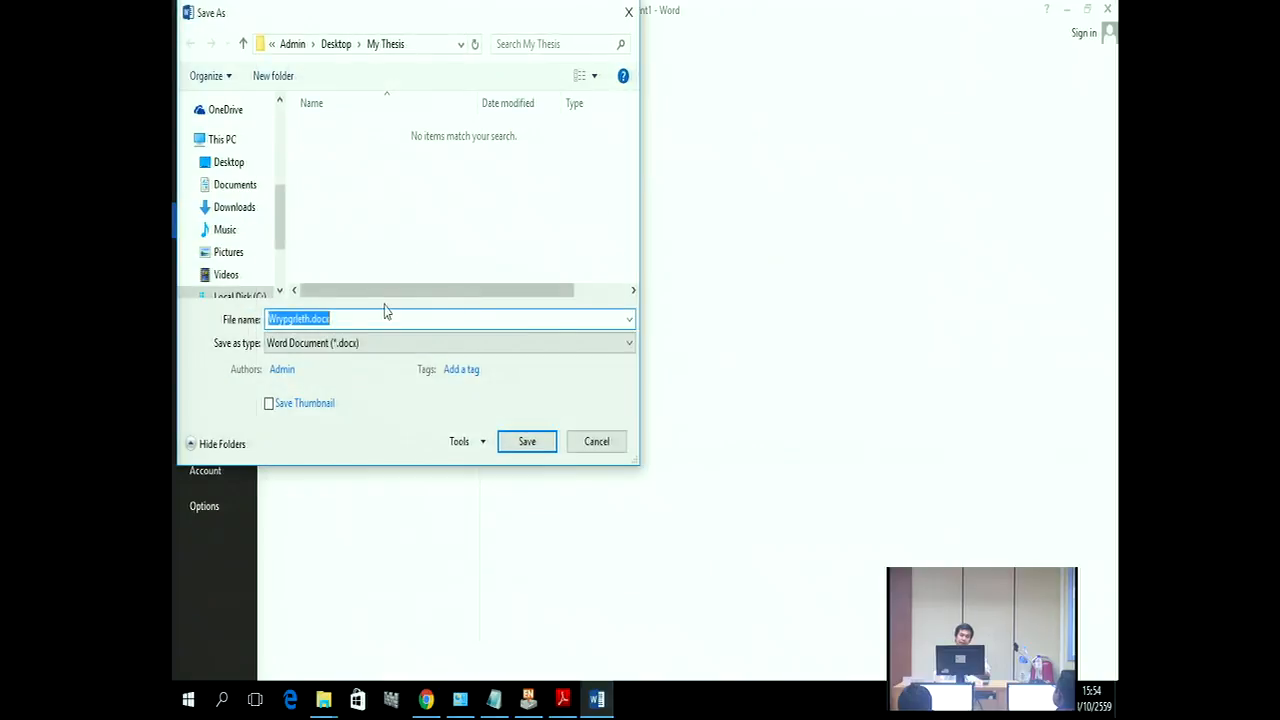
text(cha)
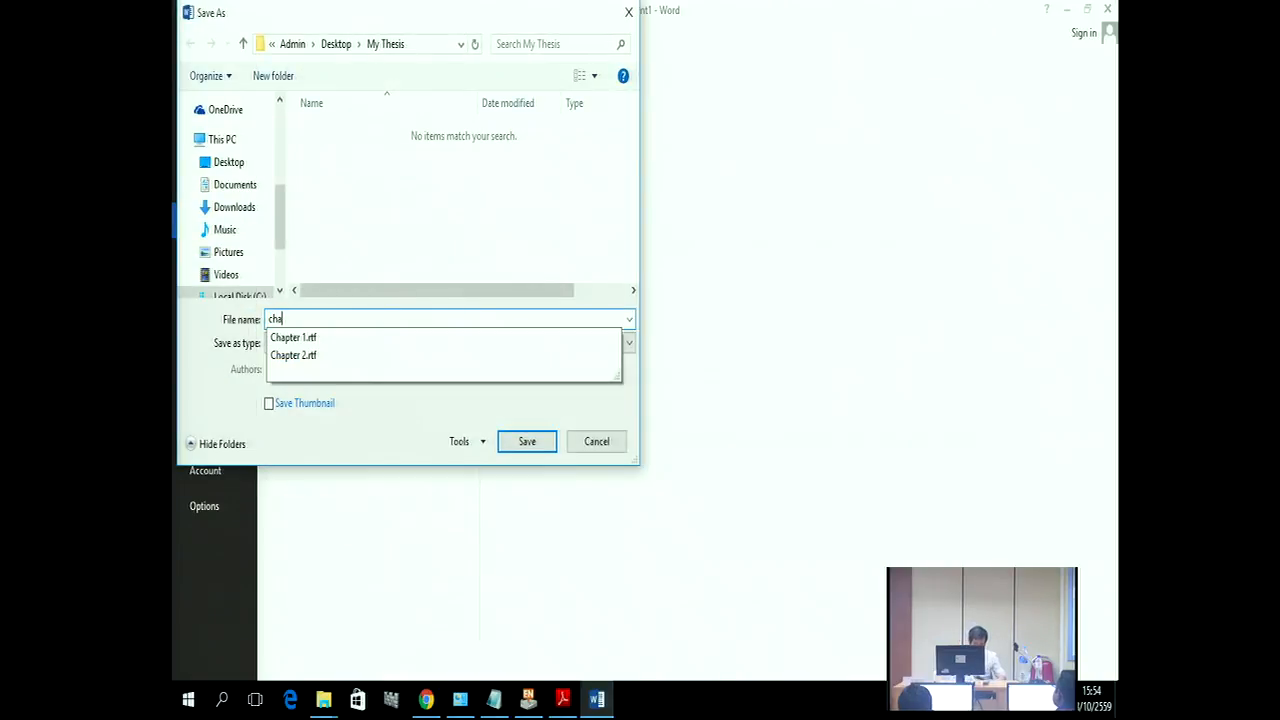
text(pter 3)
click(363, 343)
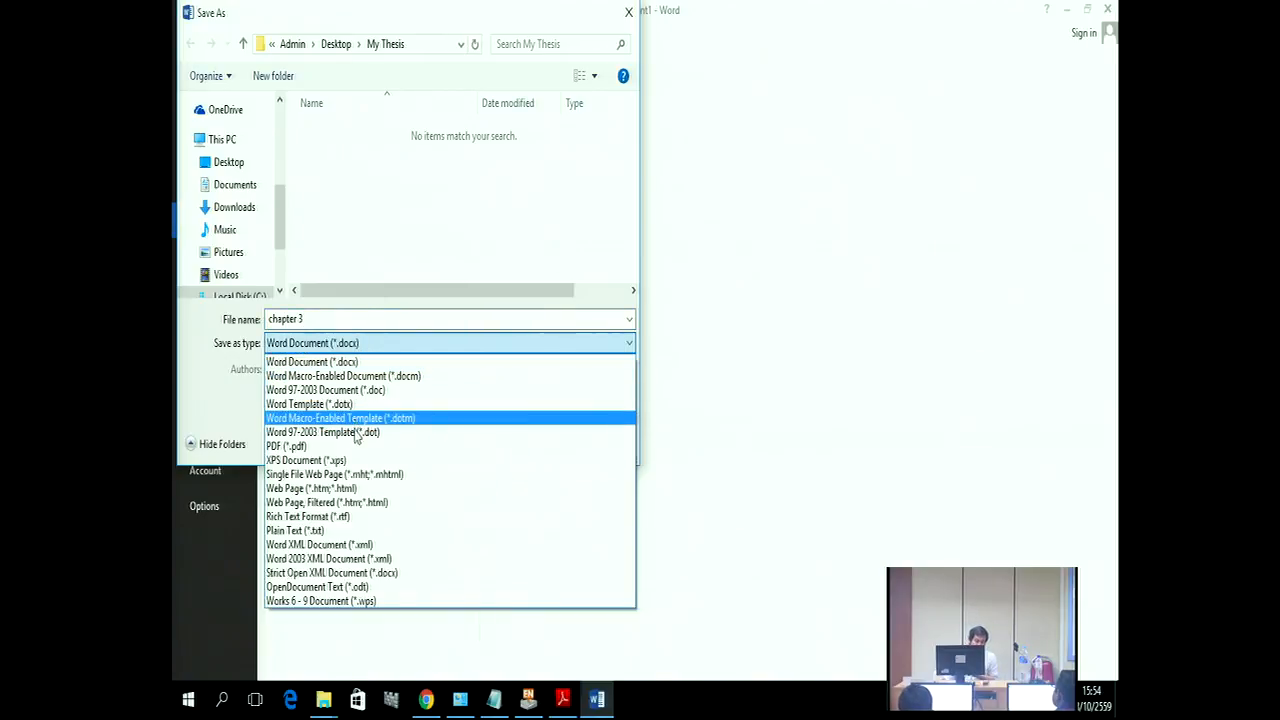
click(357, 517)
click(529, 421)
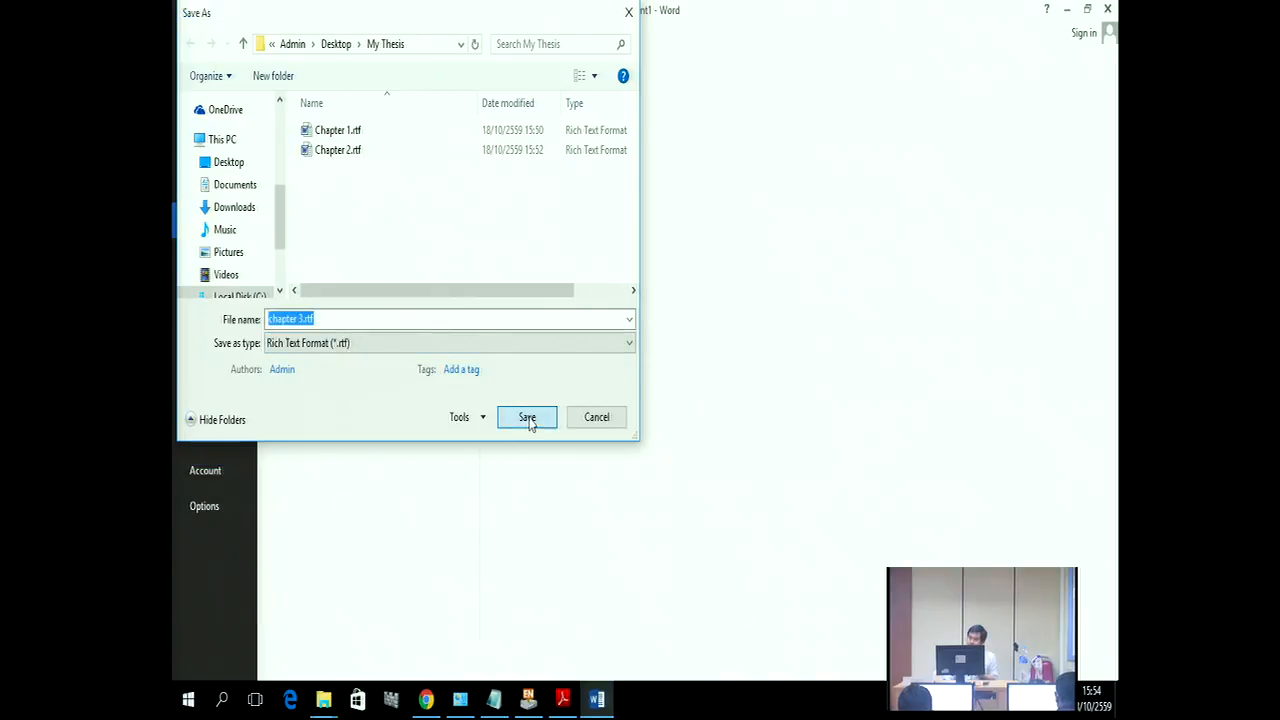
Step: Close chapter 3, relaunch Word 2013 from the Microsoft Office 2013 Start group, and create a blank document
click(1108, 8)
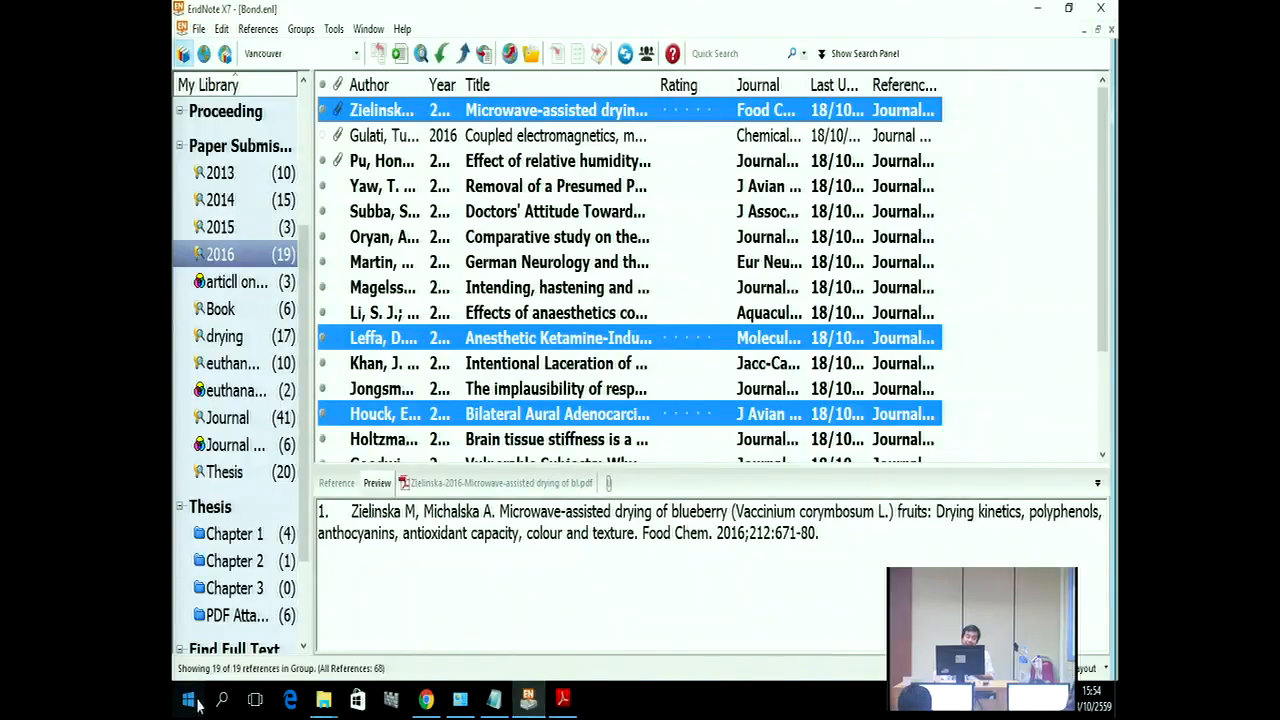
click(198, 704)
click(216, 663)
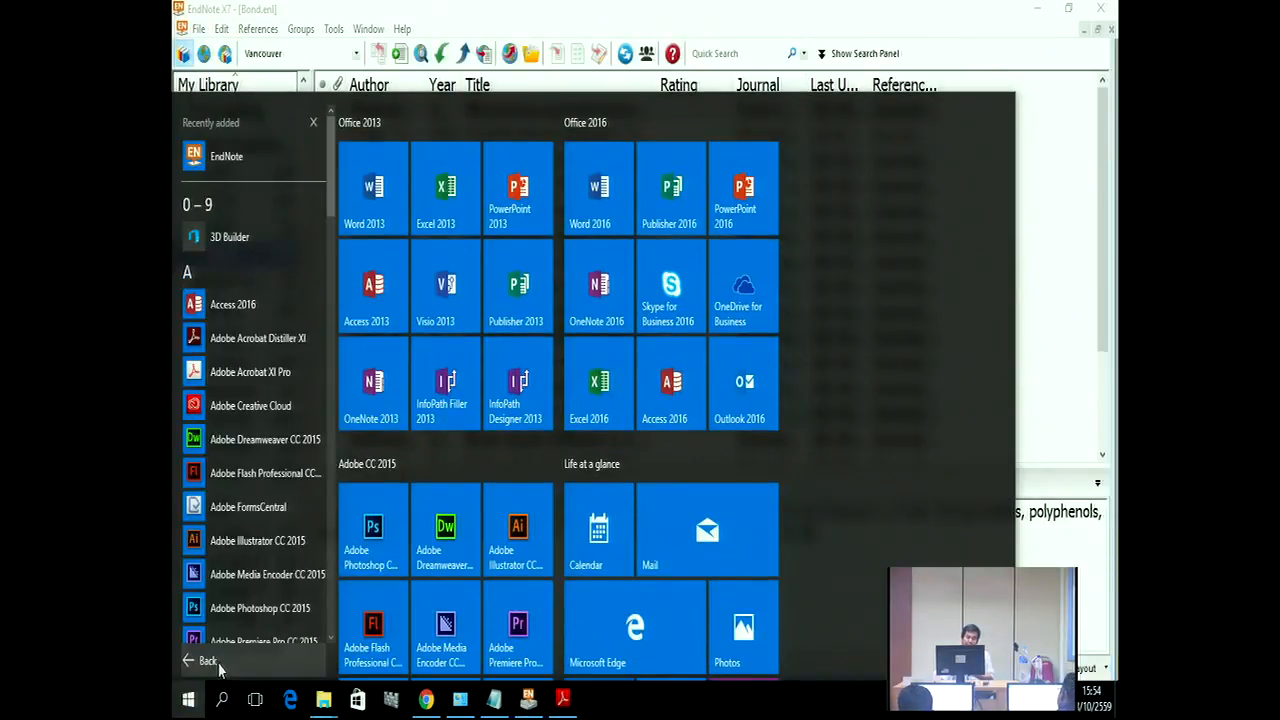
drag(333, 190, 333, 358)
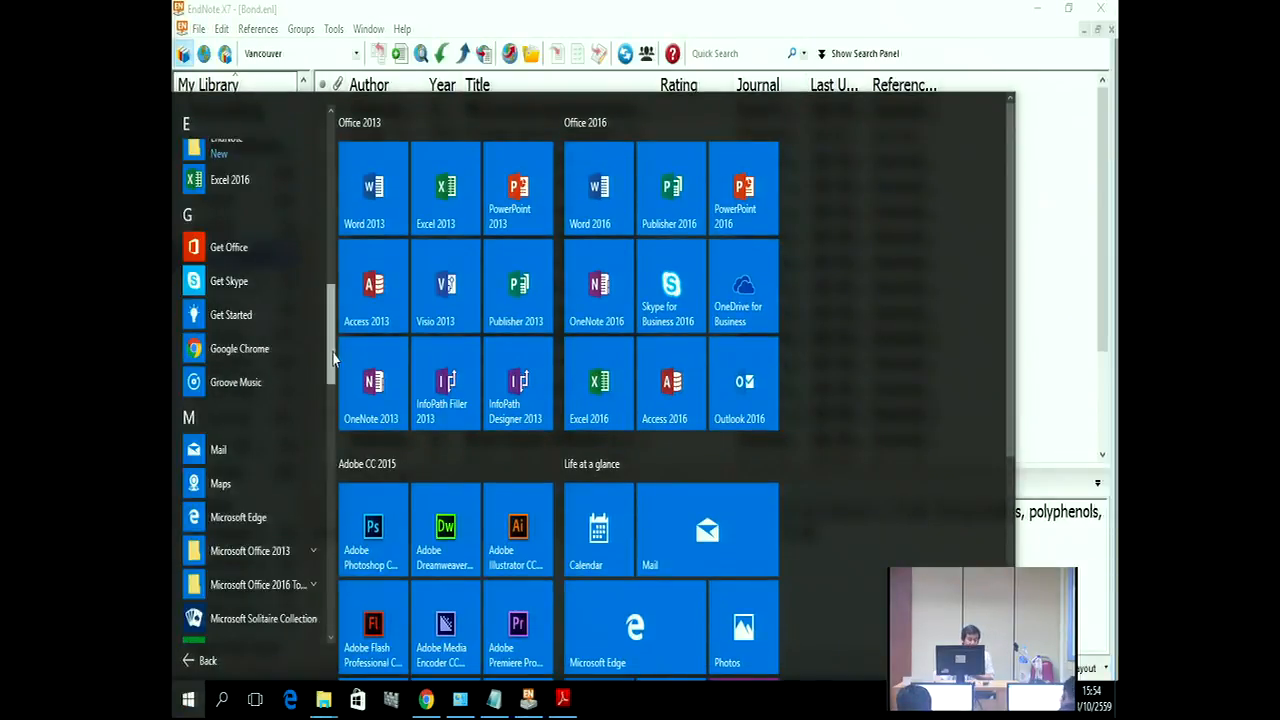
scroll(265, 500, down, 3)
scroll(260, 562, down, 5)
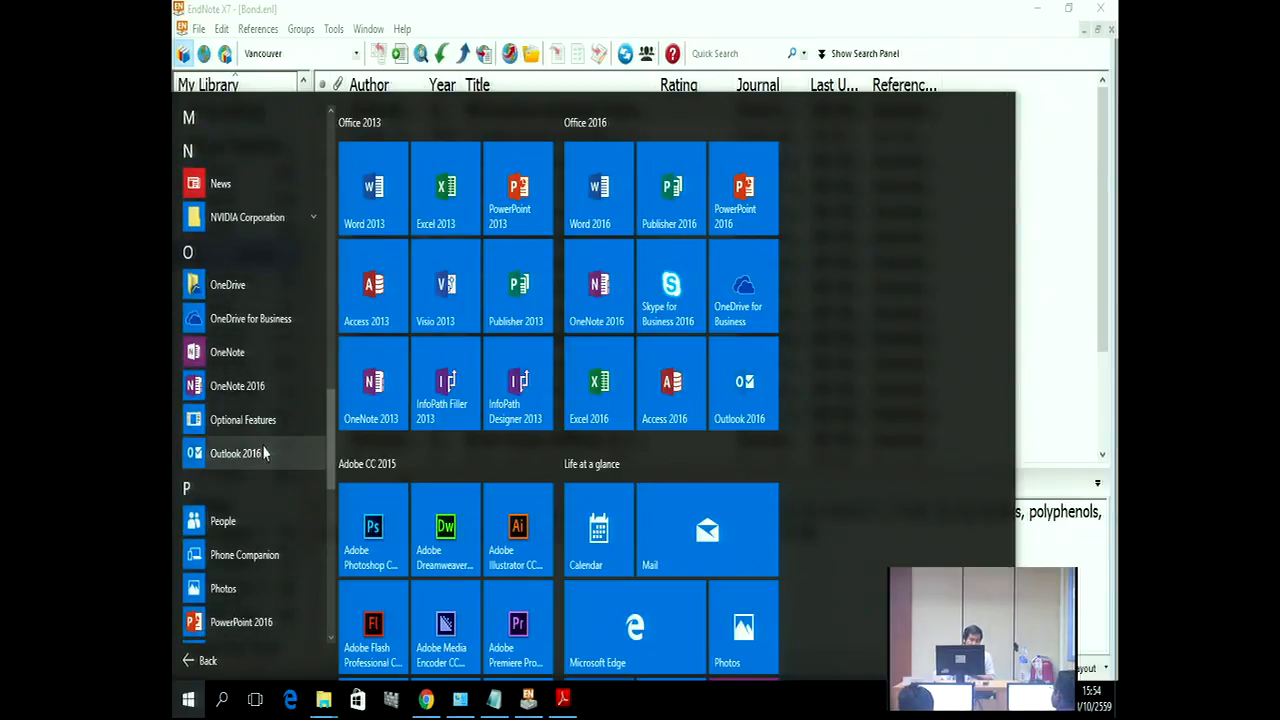
scroll(263, 455, up, 2)
scroll(264, 460, down, 2)
scroll(263, 452, up, 5)
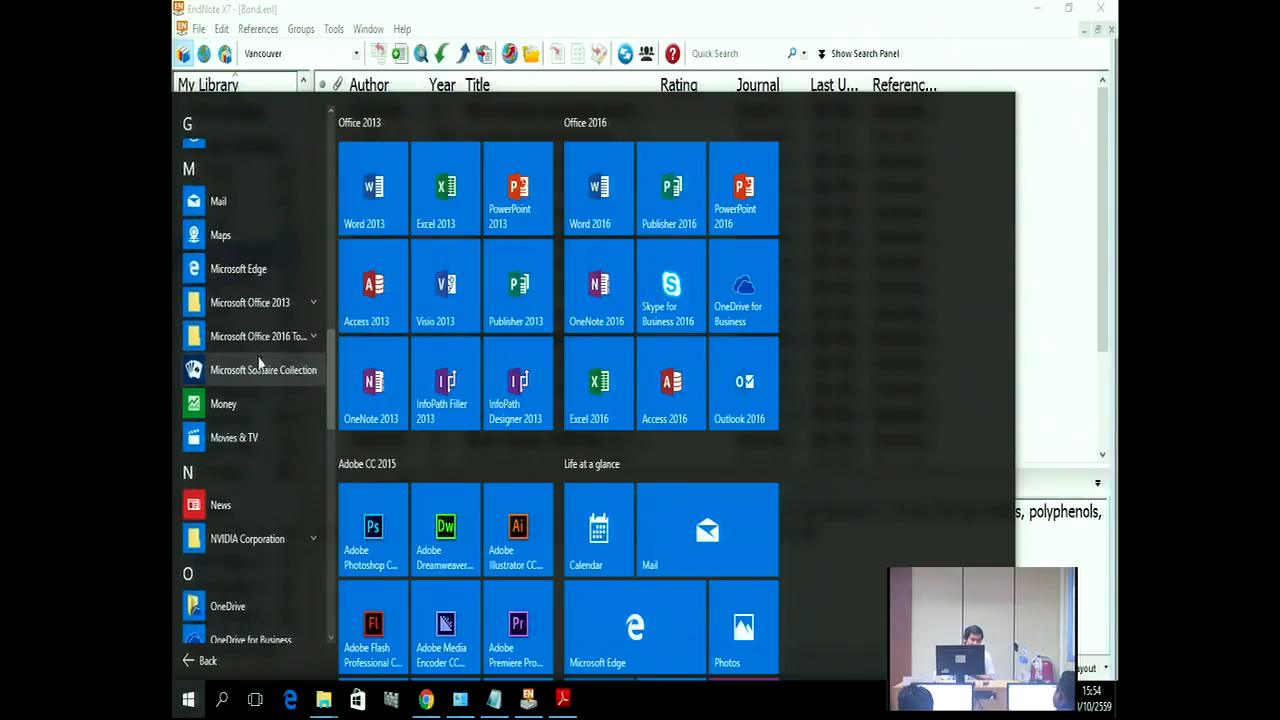
click(262, 303)
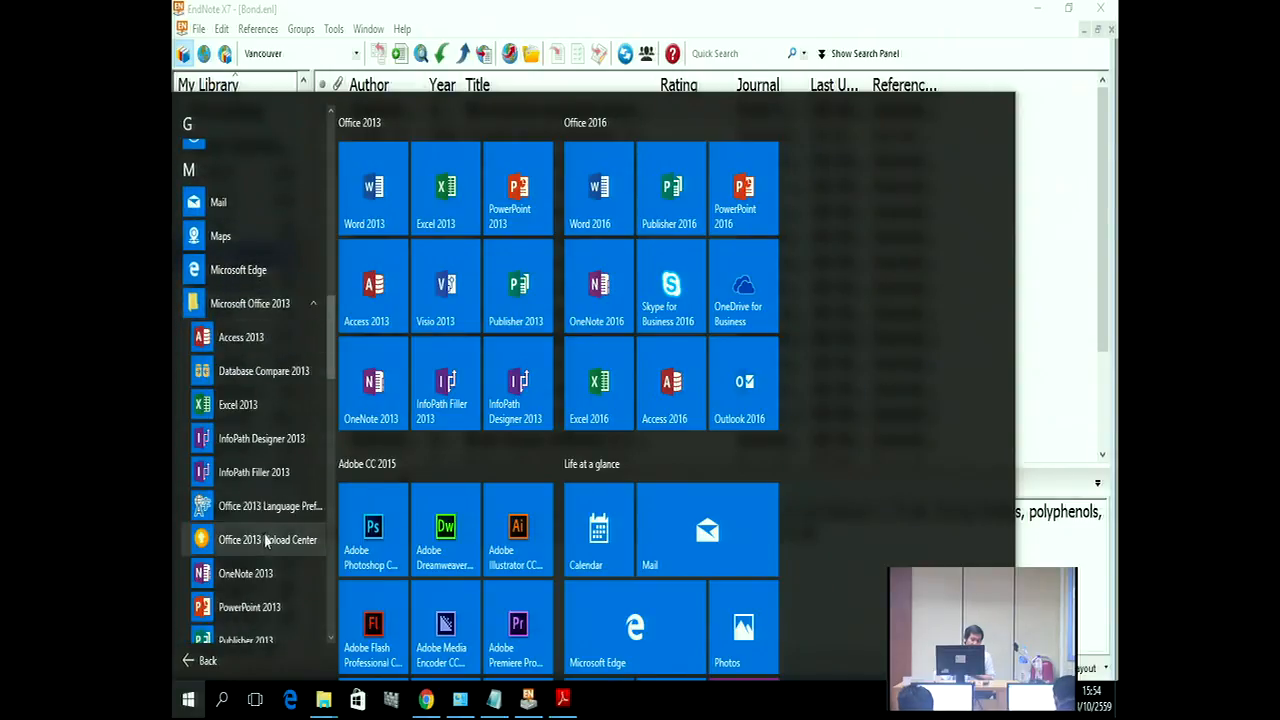
scroll(266, 541, down, 5)
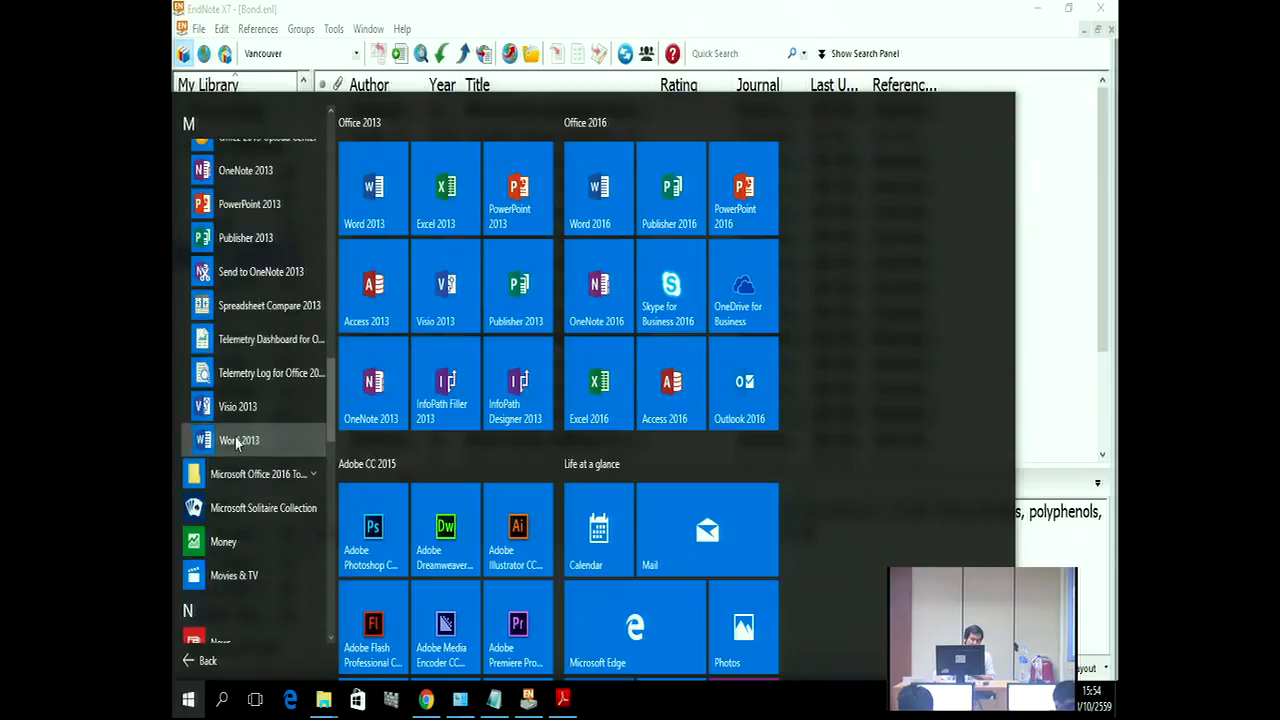
click(238, 443)
click(485, 266)
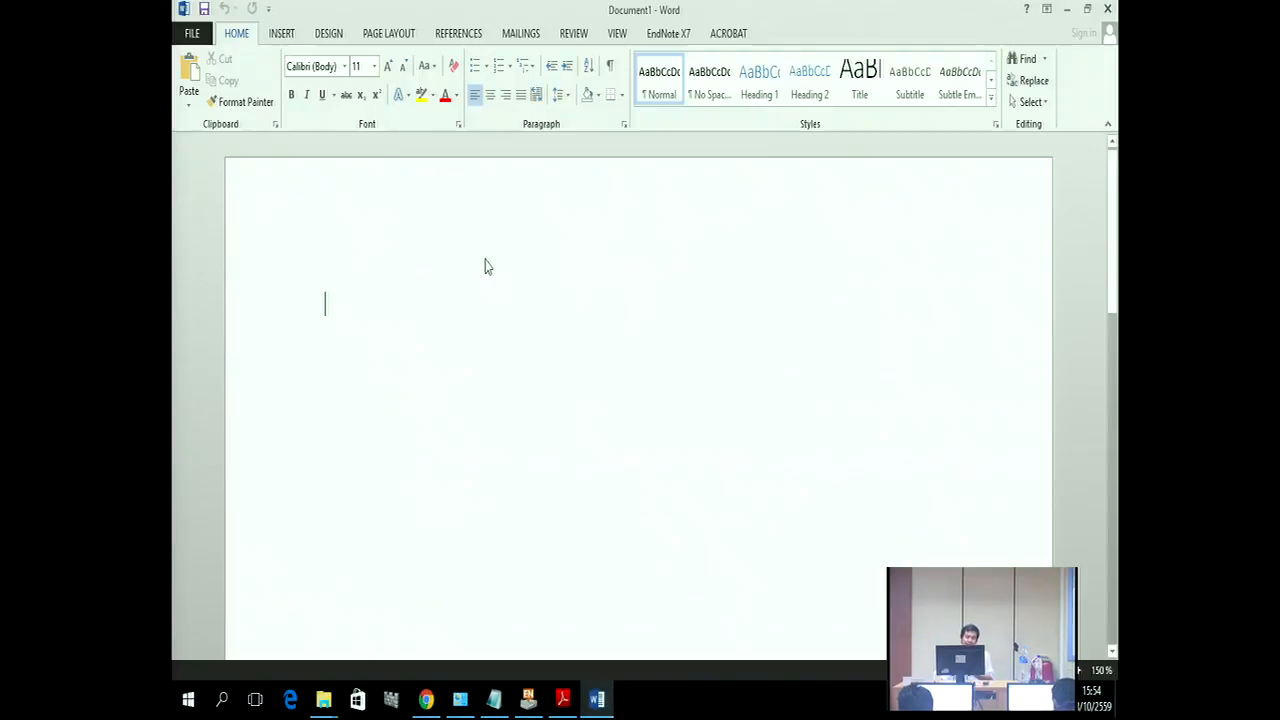
Step: Save the blank document in My Thesis as References in Rich Text Format (*.rtf), then close Word
click(192, 34)
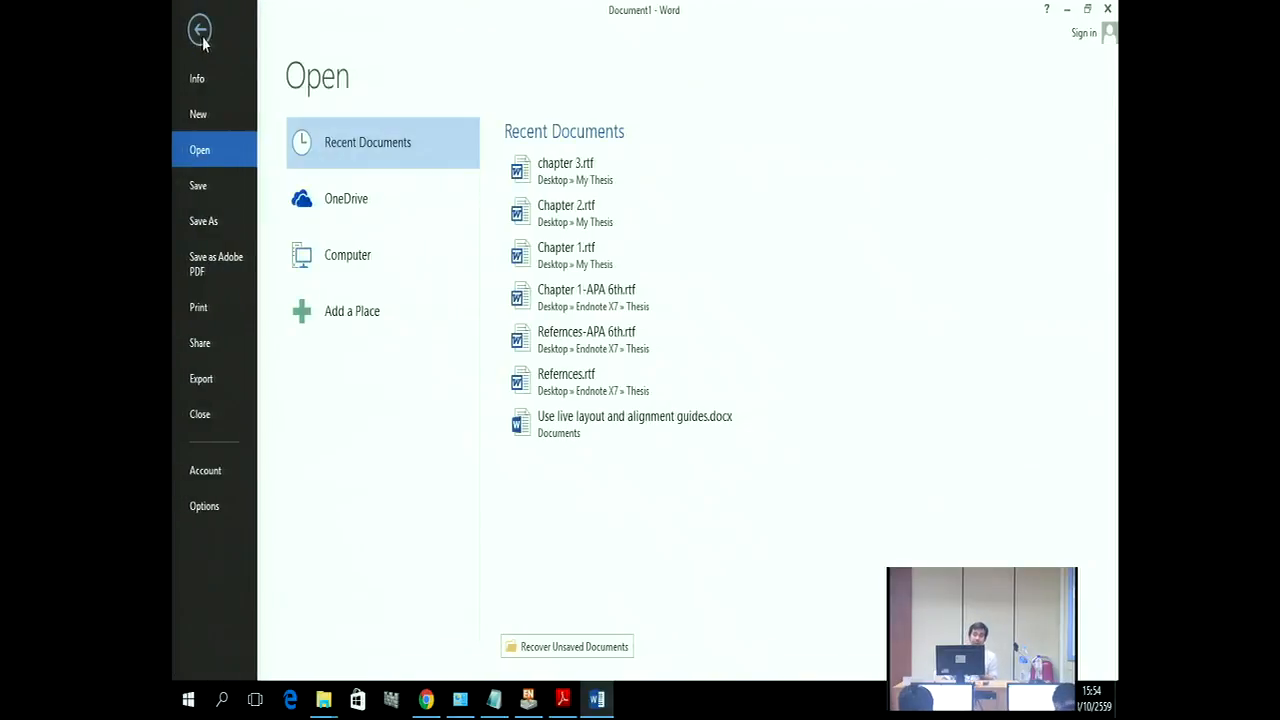
click(216, 226)
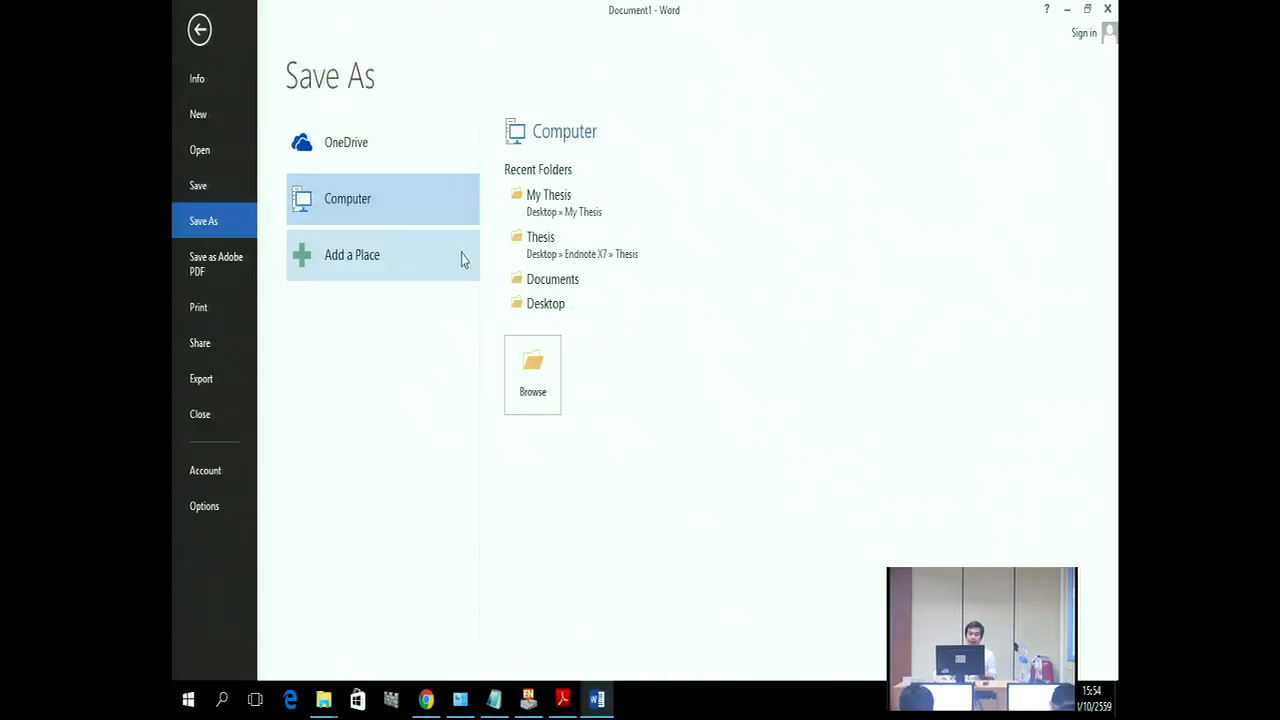
click(533, 216)
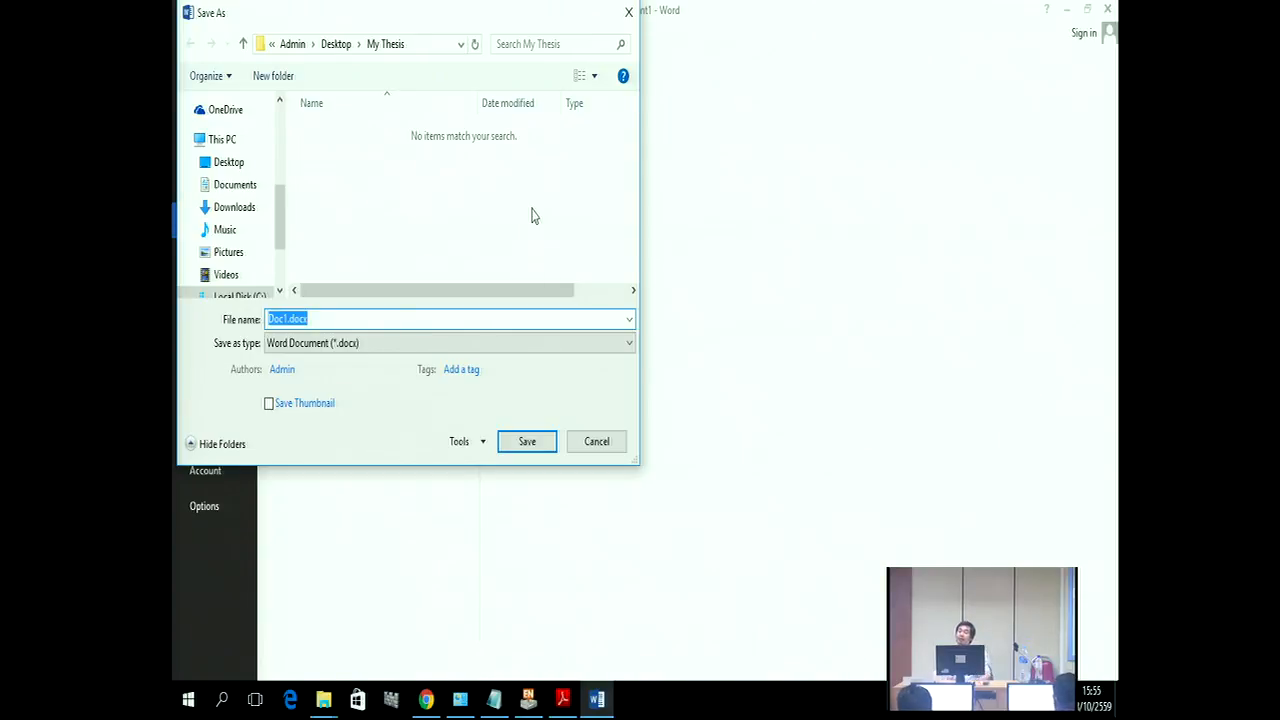
text(References)
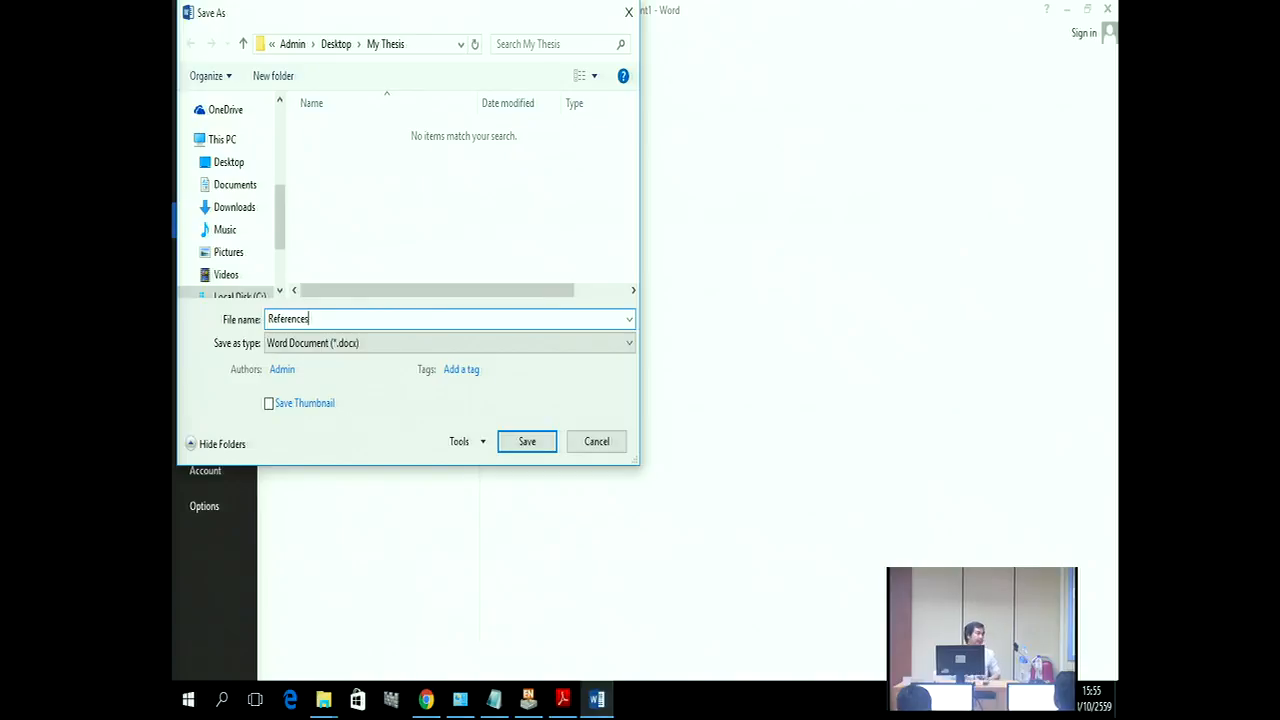
click(367, 344)
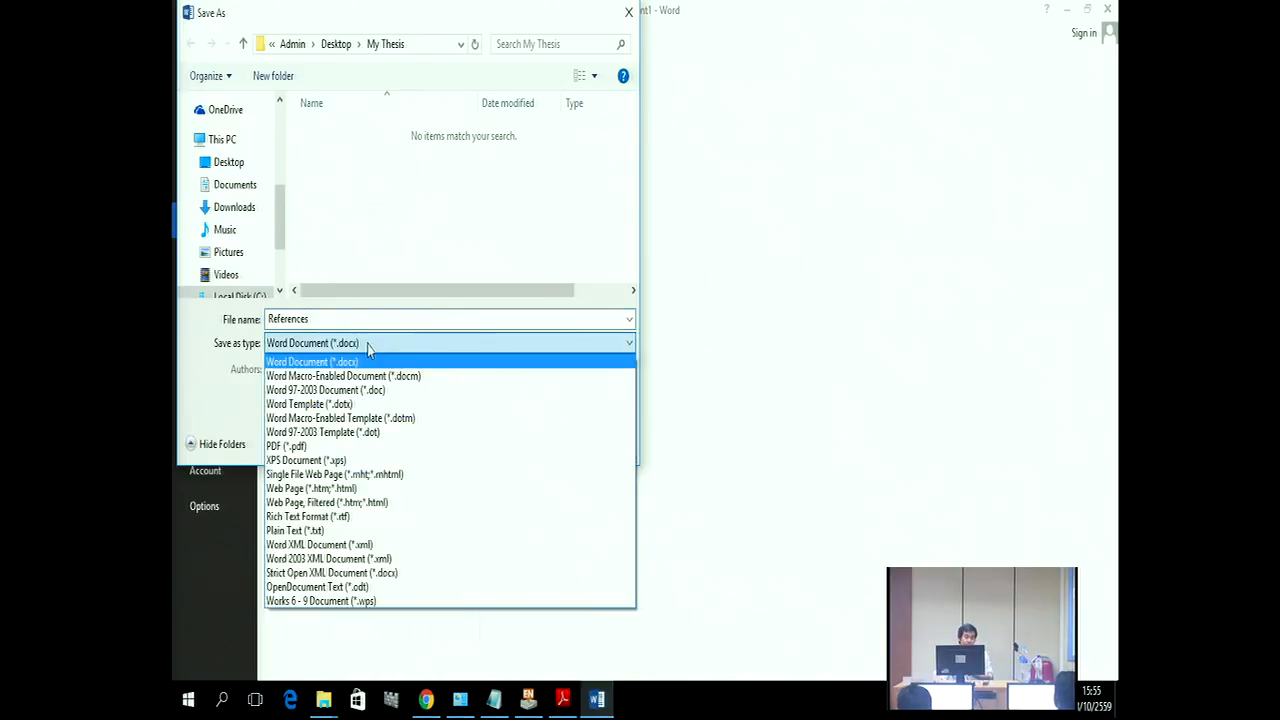
click(336, 518)
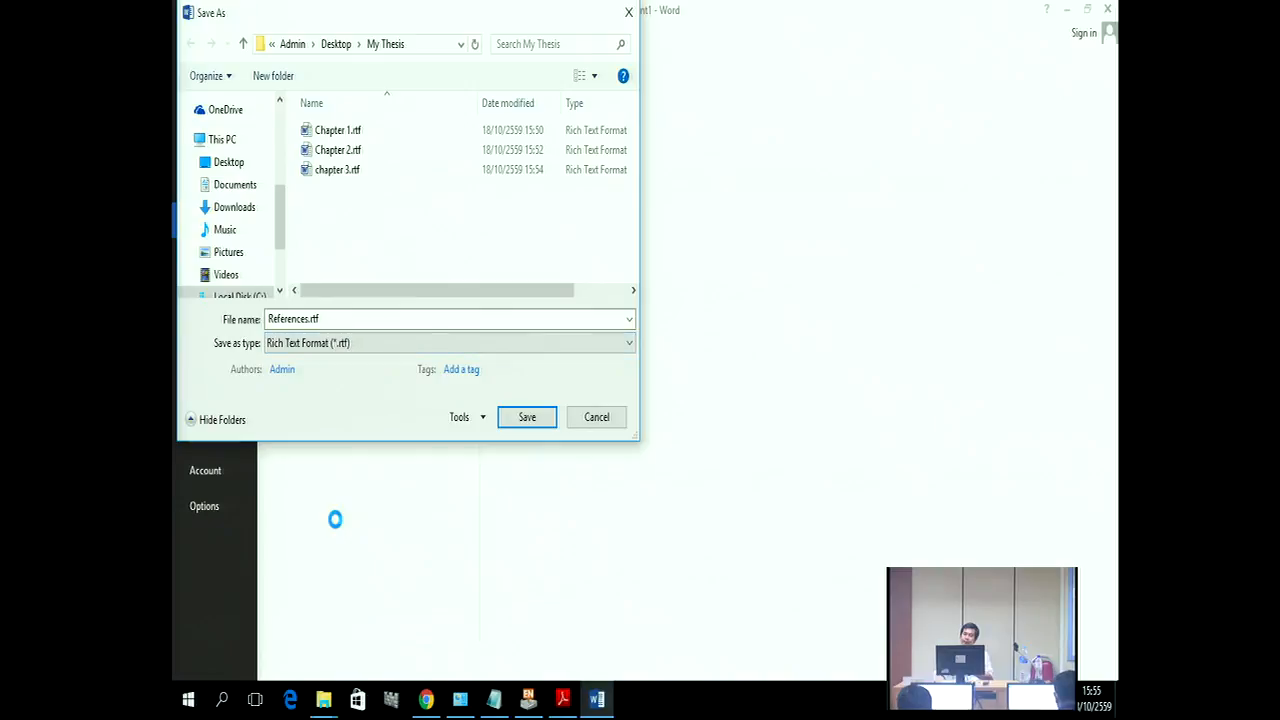
click(527, 417)
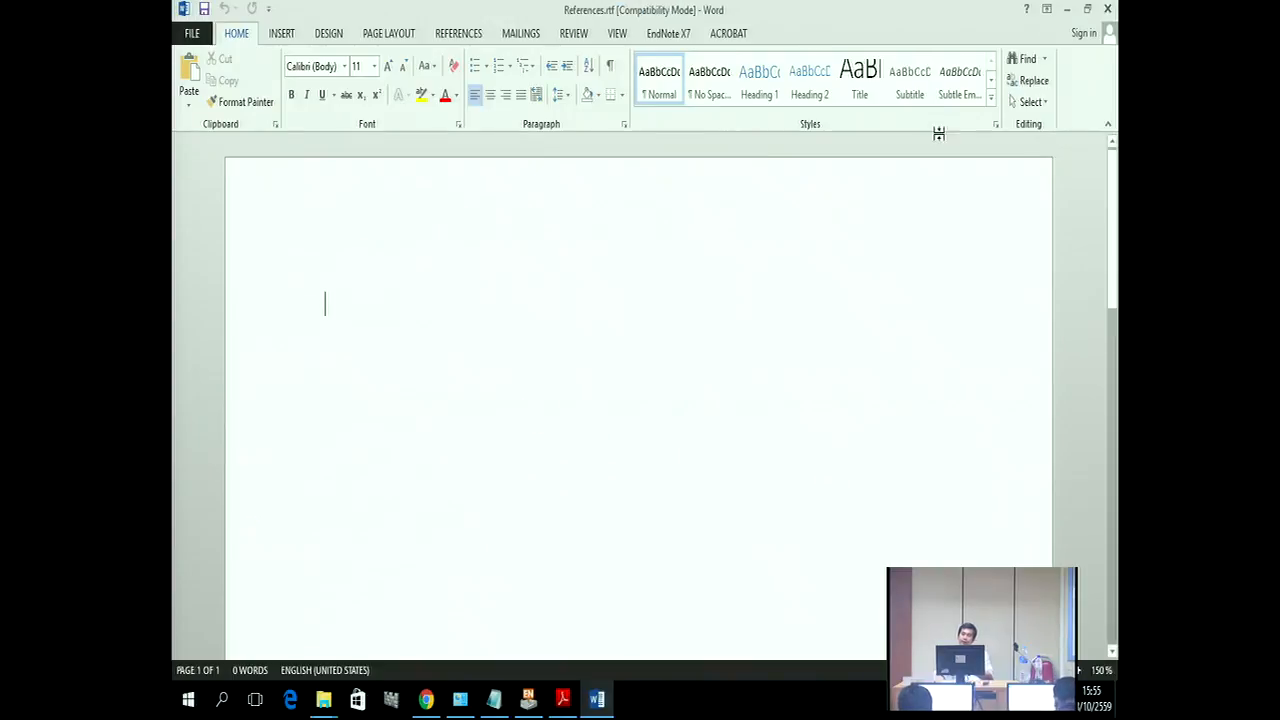
click(1106, 9)
Step: Close EndNote X7 and relaunch it from the Start menu
click(1101, 9)
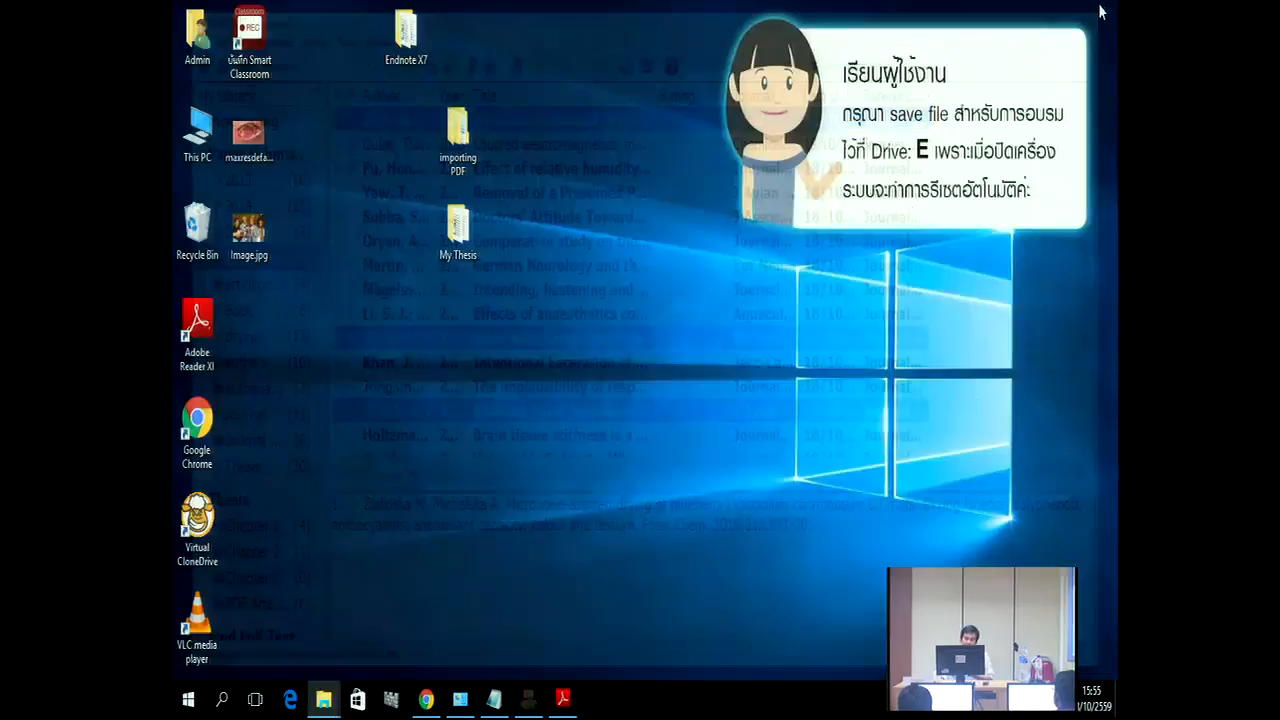
click(186, 705)
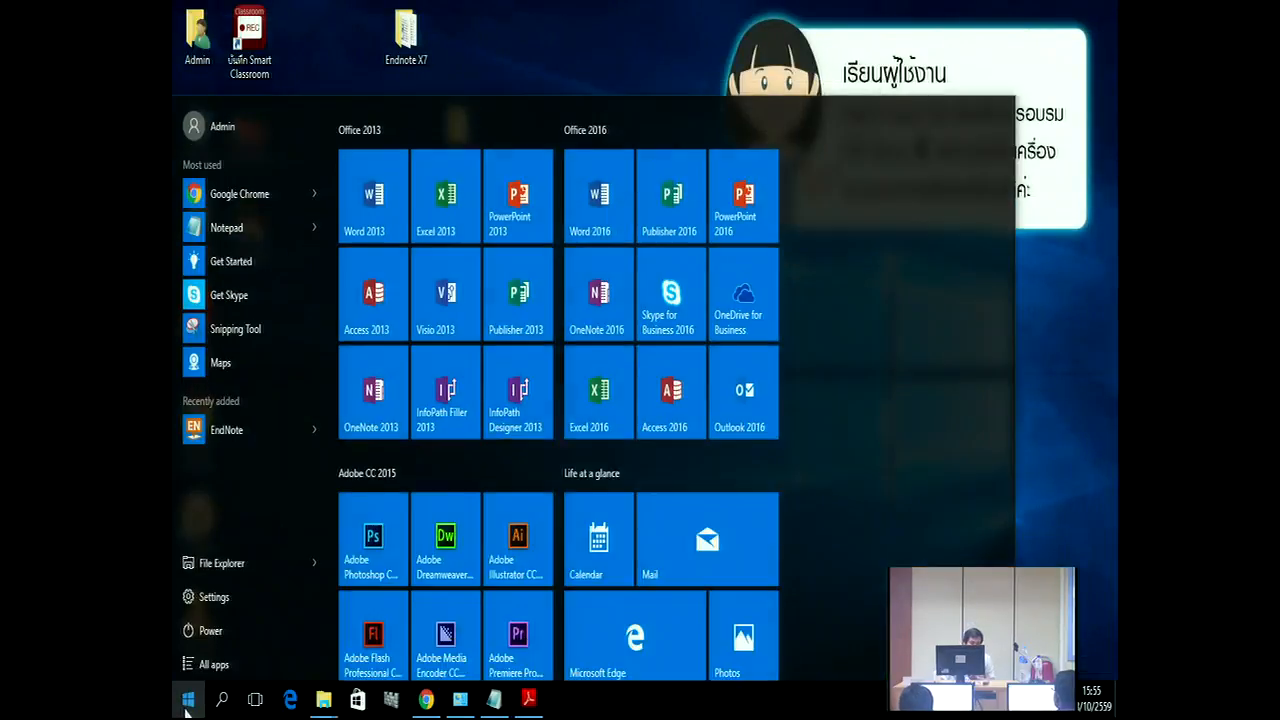
click(228, 427)
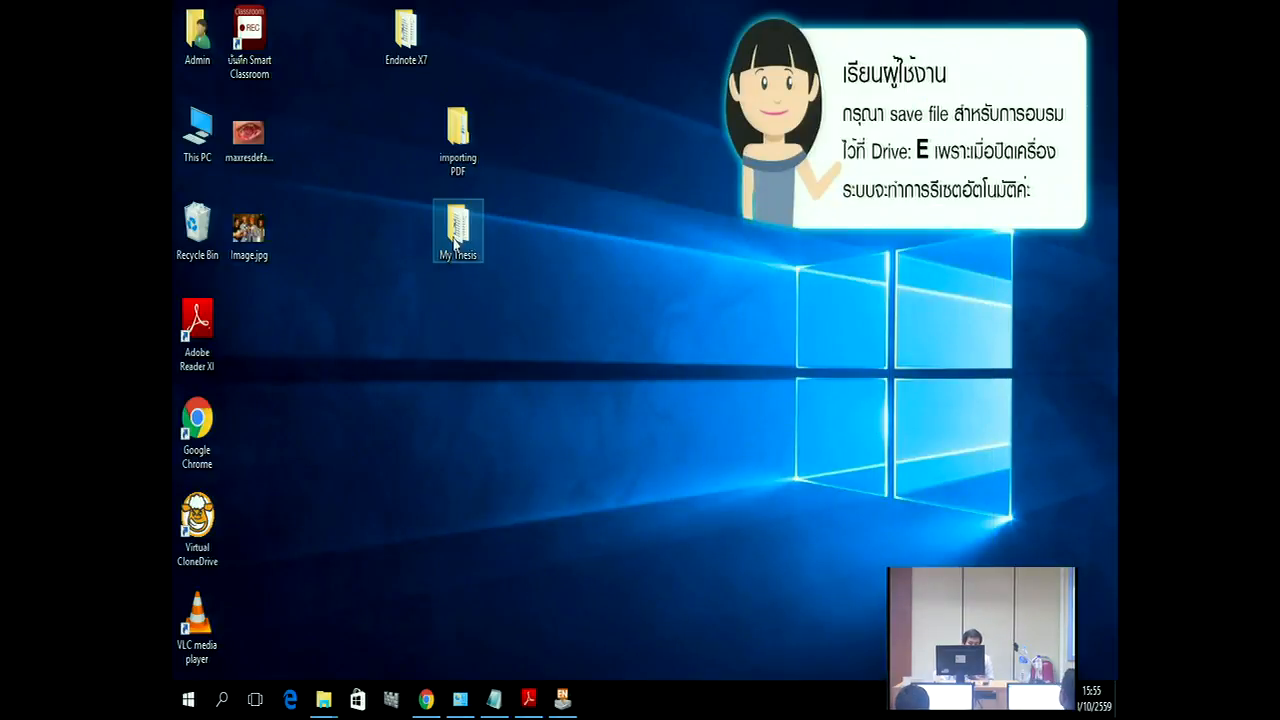
Step: Check the four .rtf files in the desktop My Thesis folder, then return to the EndNote library
double_click(455, 240)
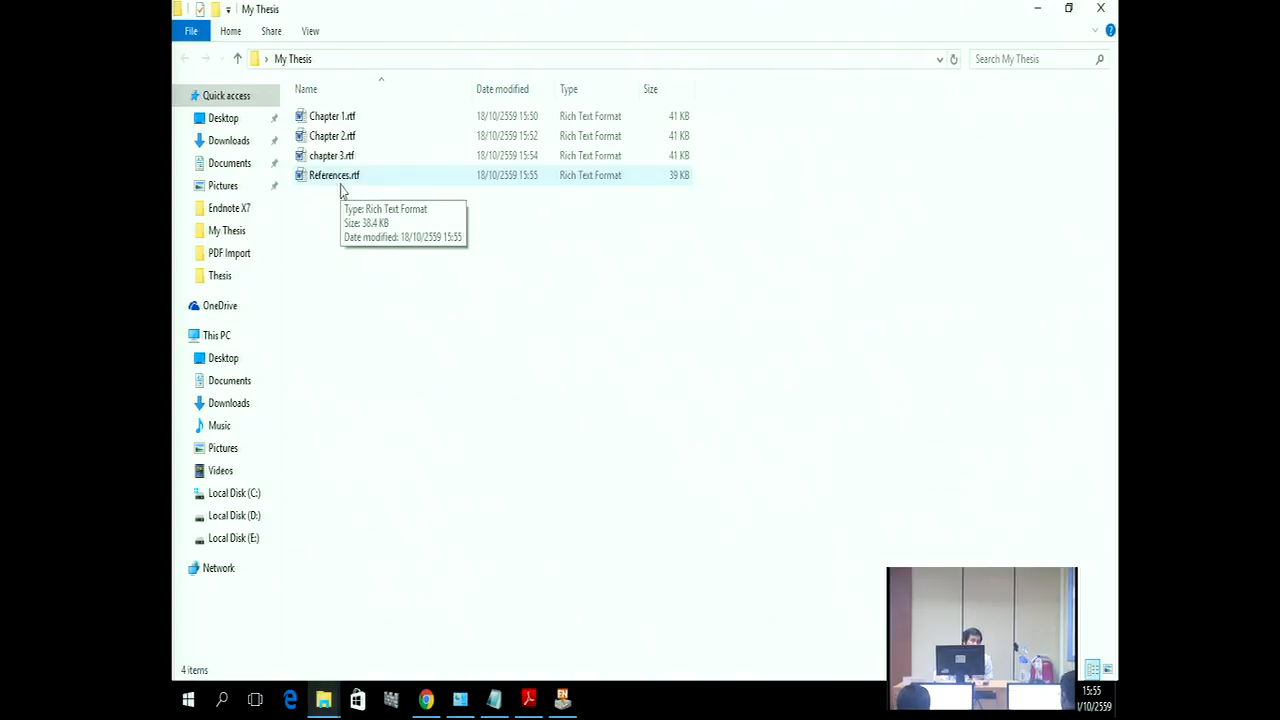
click(1100, 8)
click(562, 698)
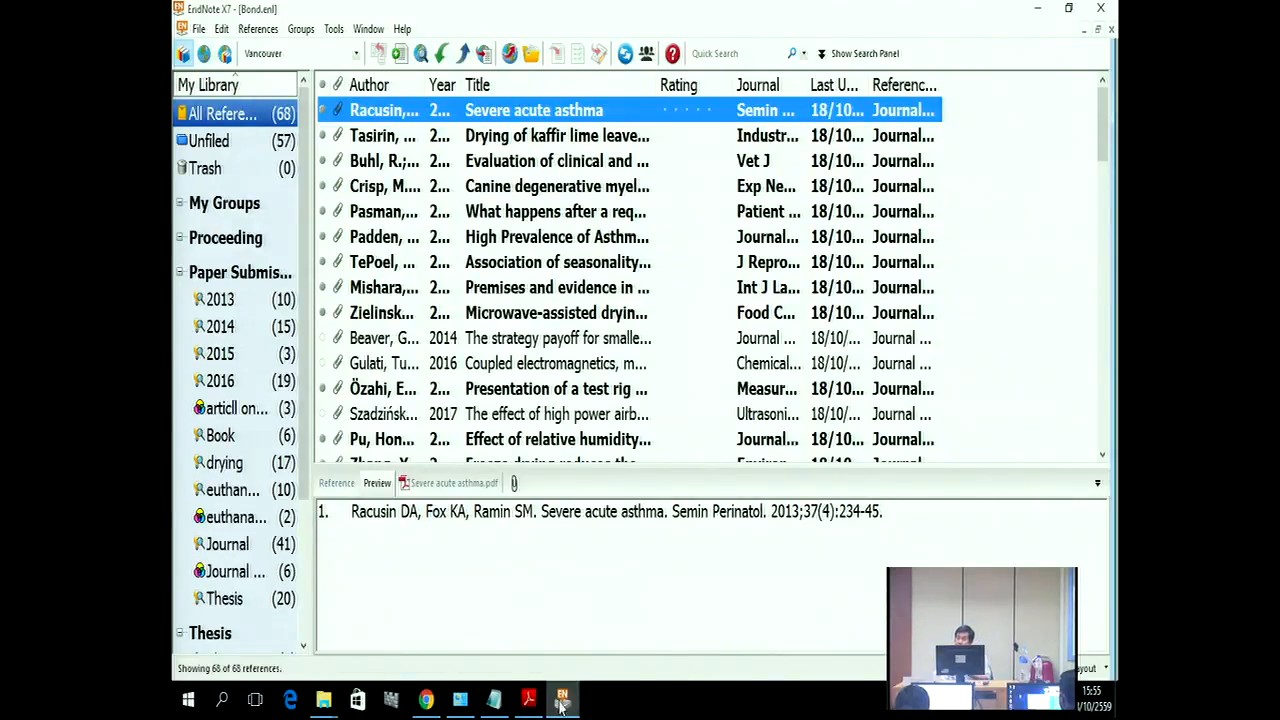
Step: Scan Chapter 1.rtf from Desktop > My Thesis with Format Paper, finding 7 matched citations
click(334, 30)
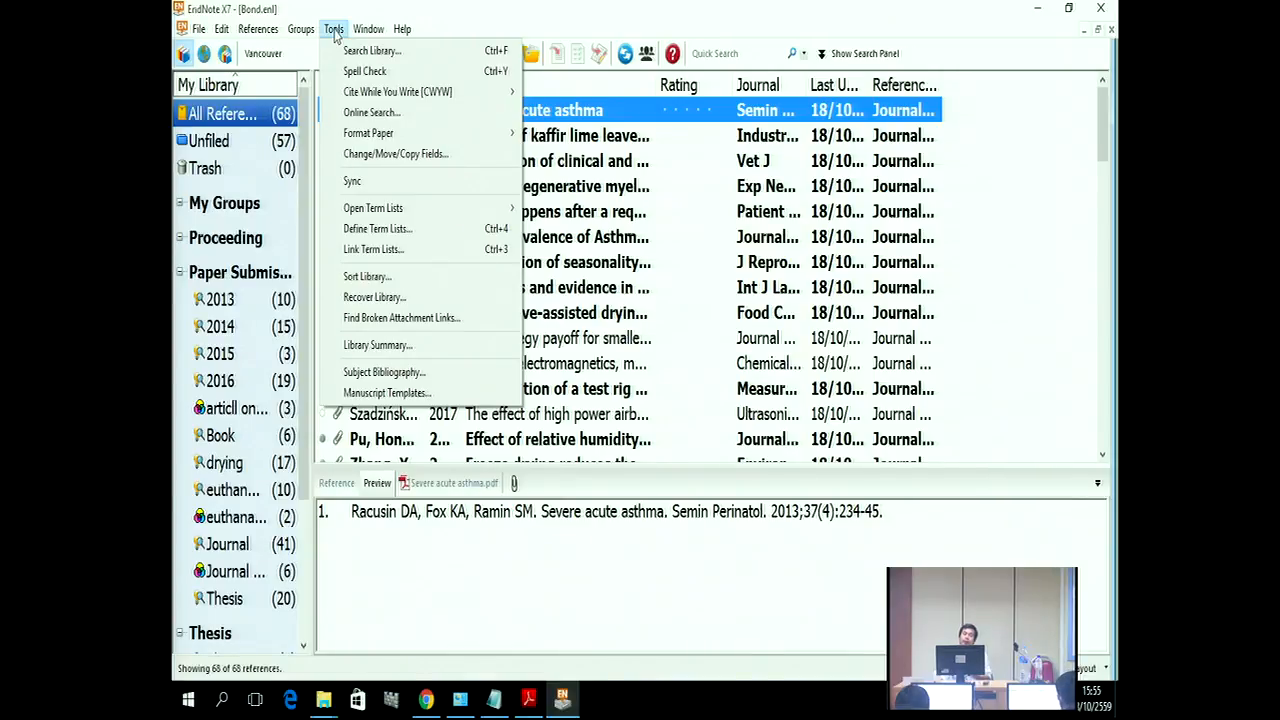
mouse_move(350, 140)
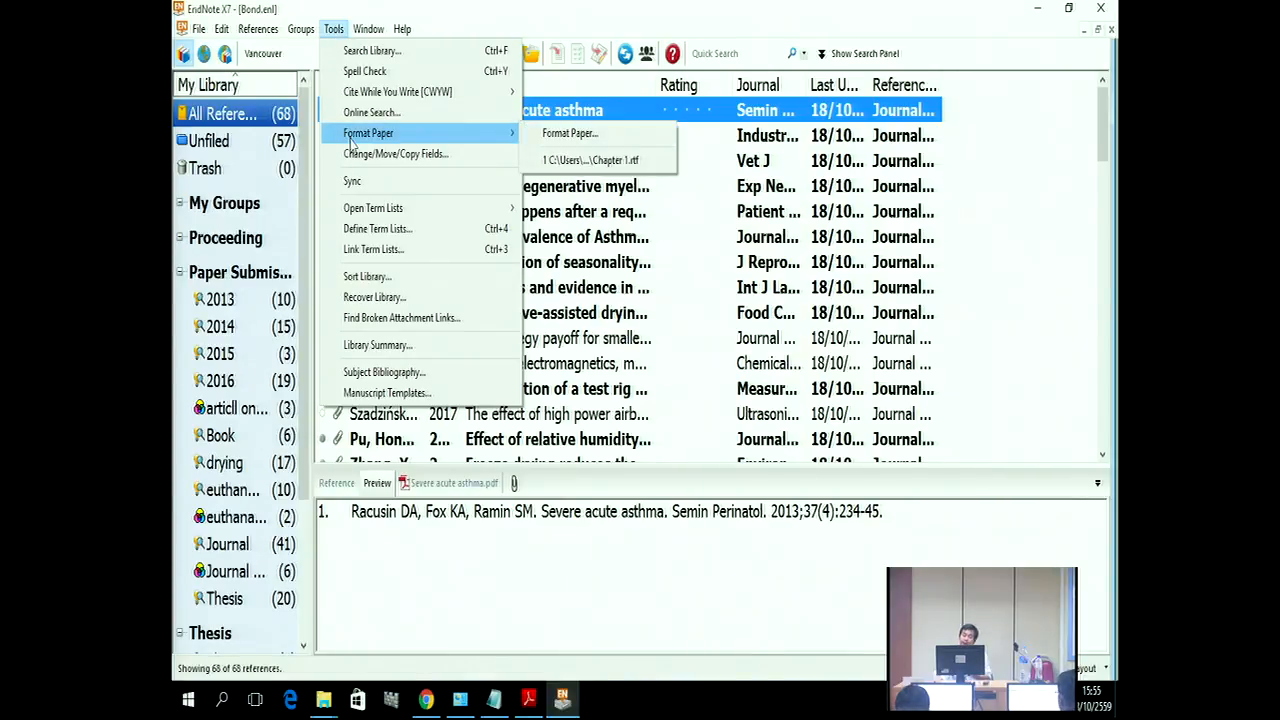
click(568, 133)
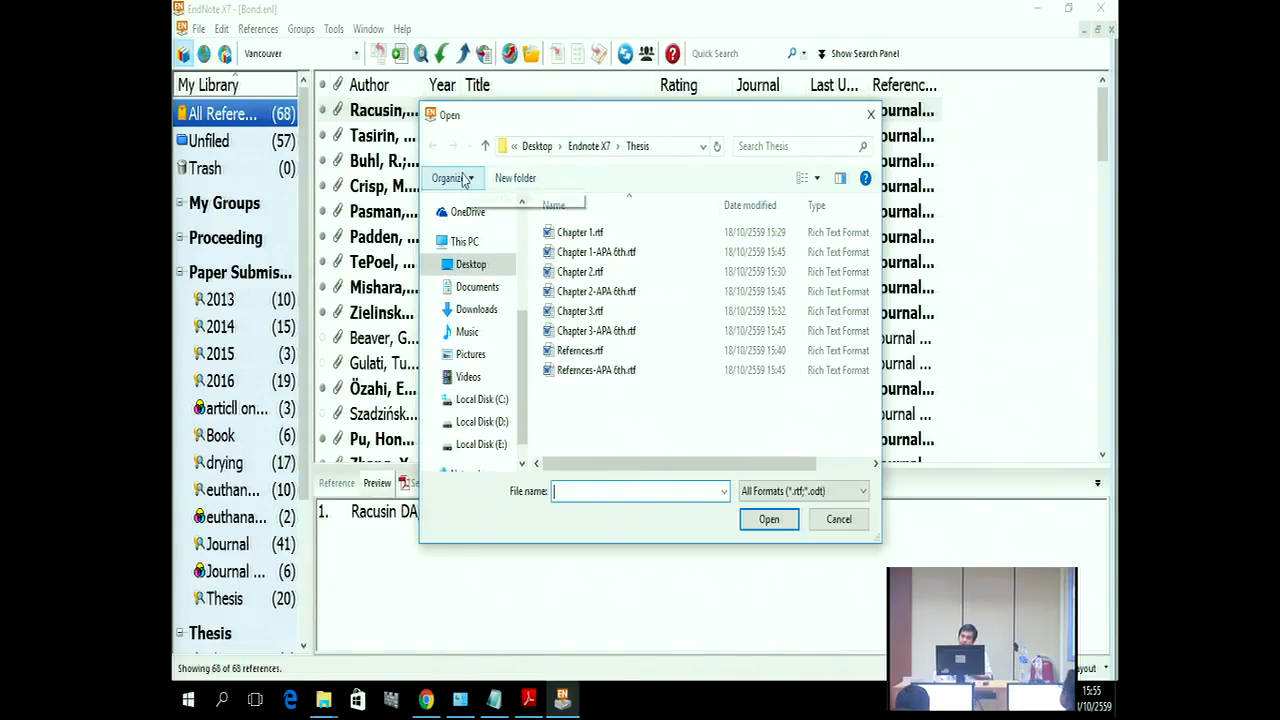
click(467, 266)
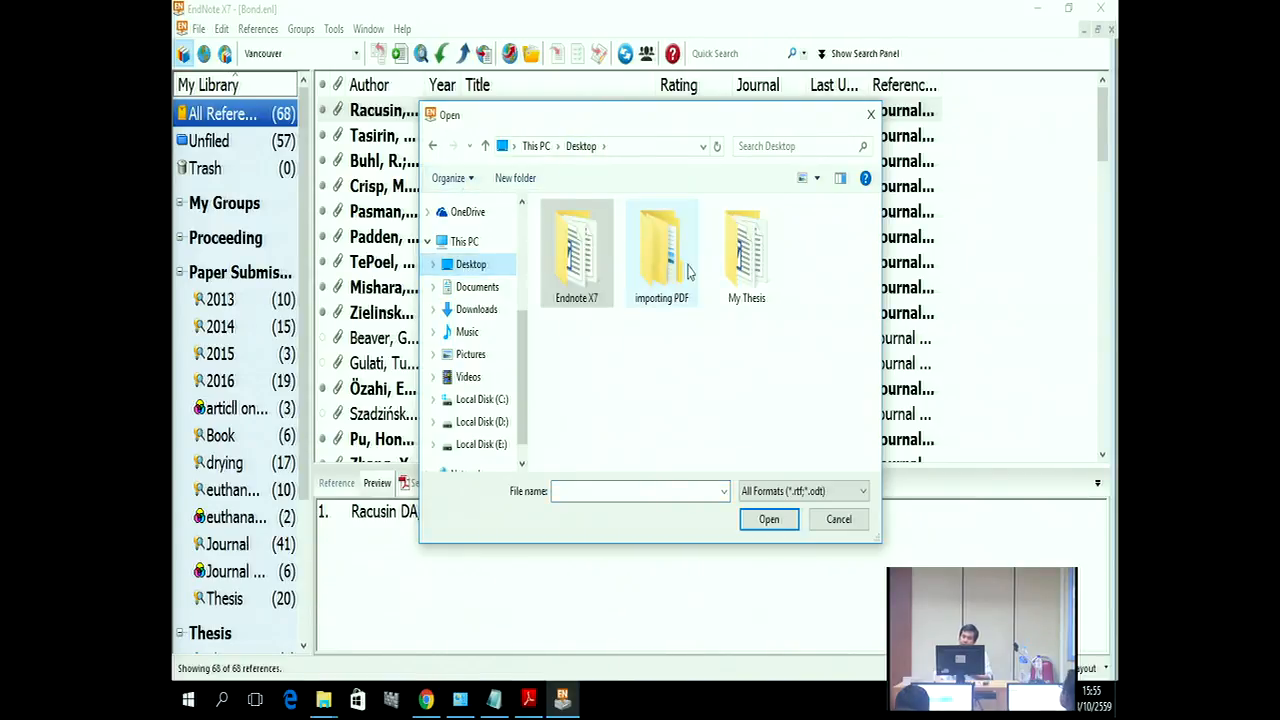
double_click(742, 262)
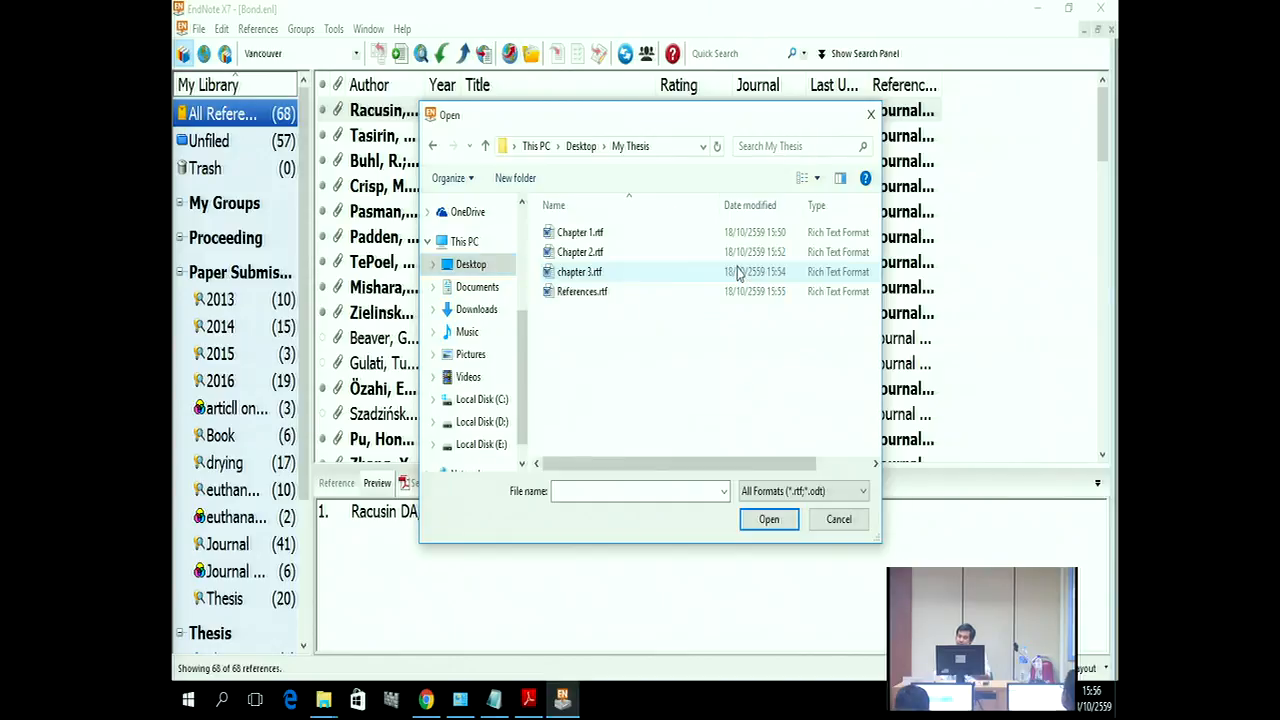
click(577, 238)
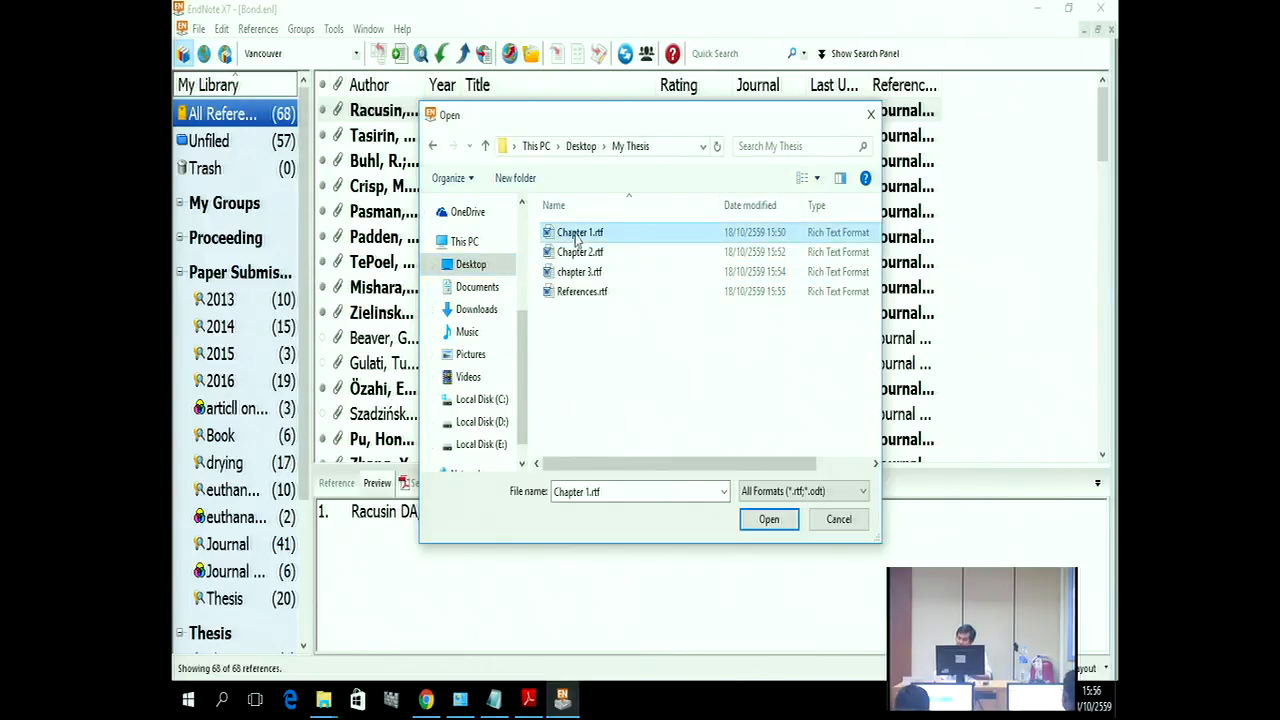
click(767, 520)
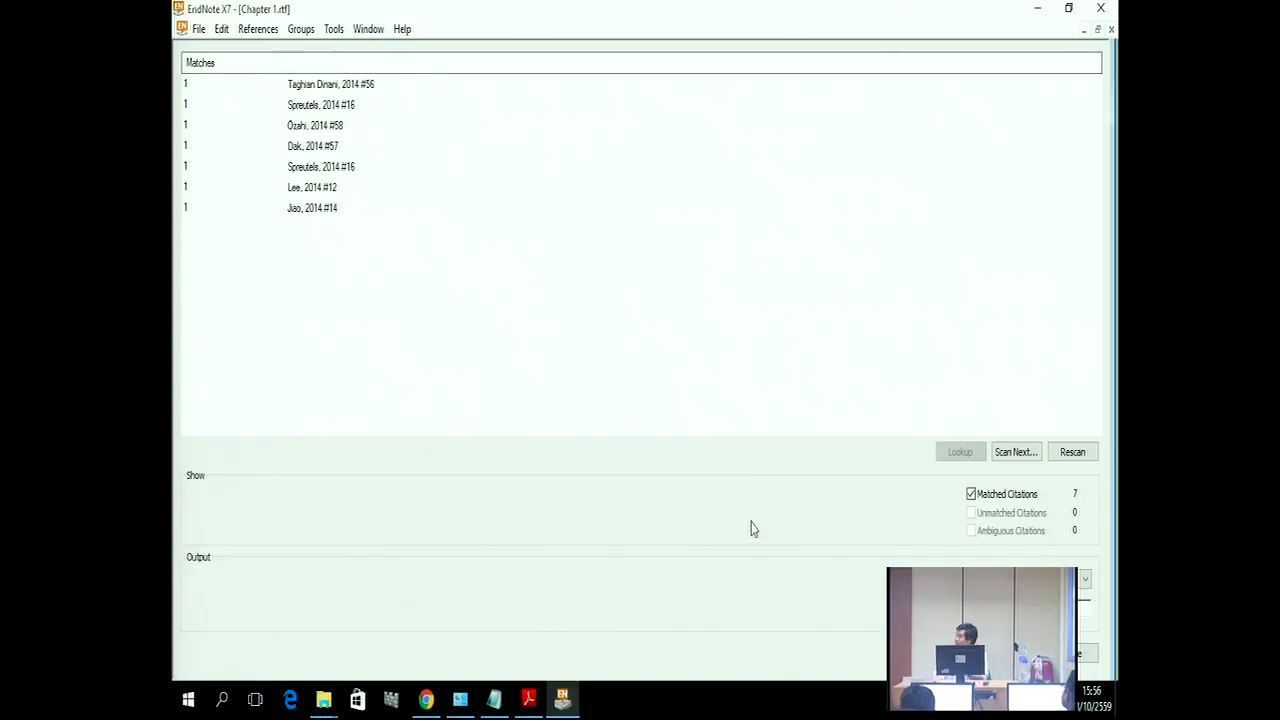
Step: Add Chapter 2.rtf, chapter 3.rtf and References.rtf to the scan, totalling 20 matched citations
click(1005, 455)
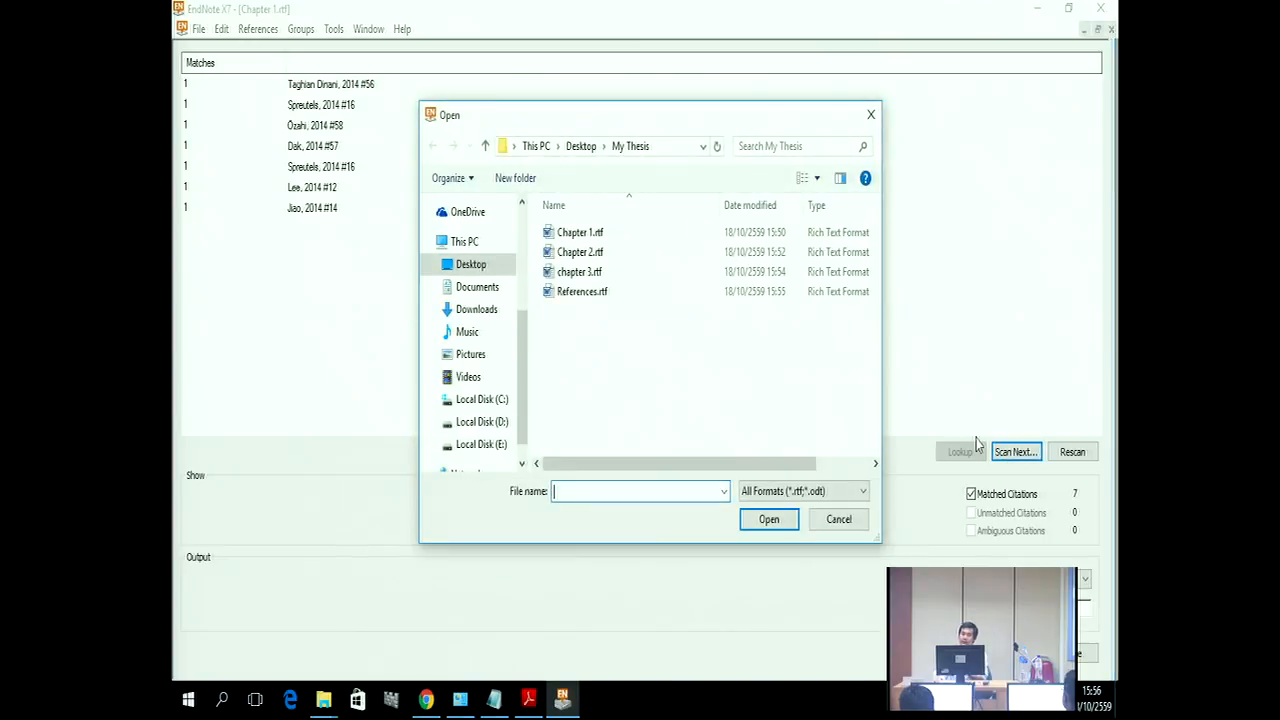
click(601, 262)
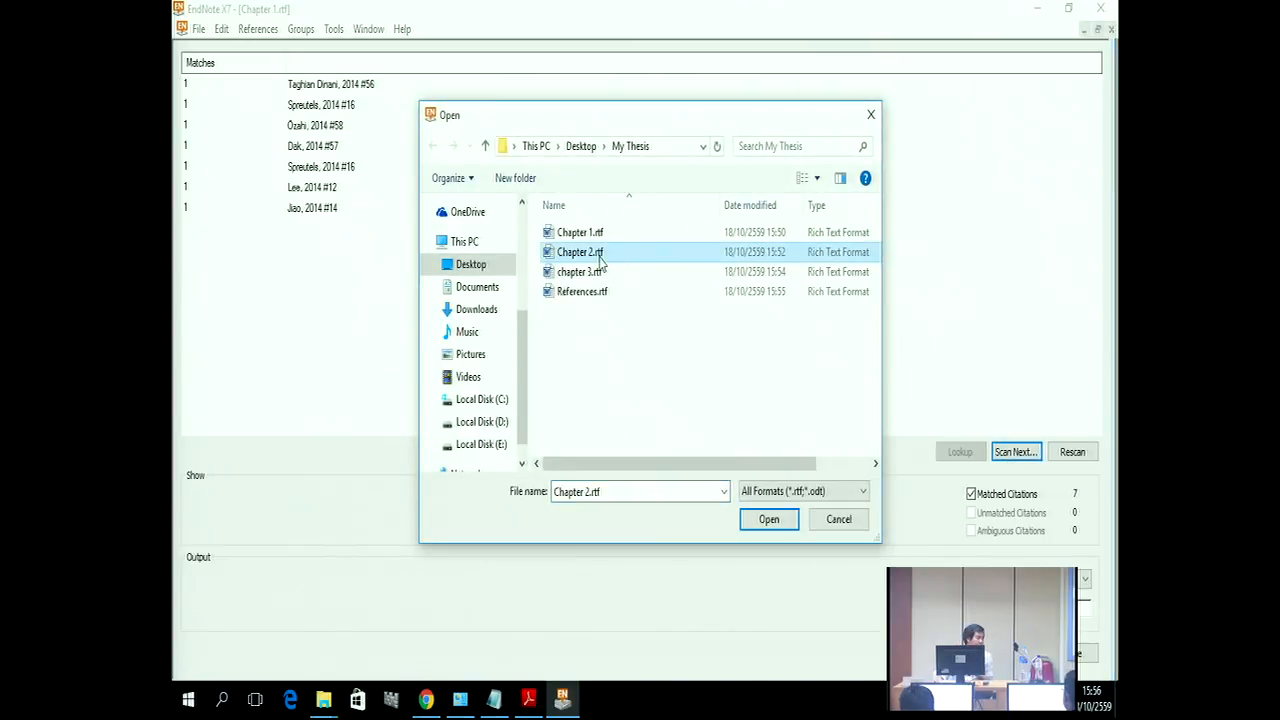
click(766, 522)
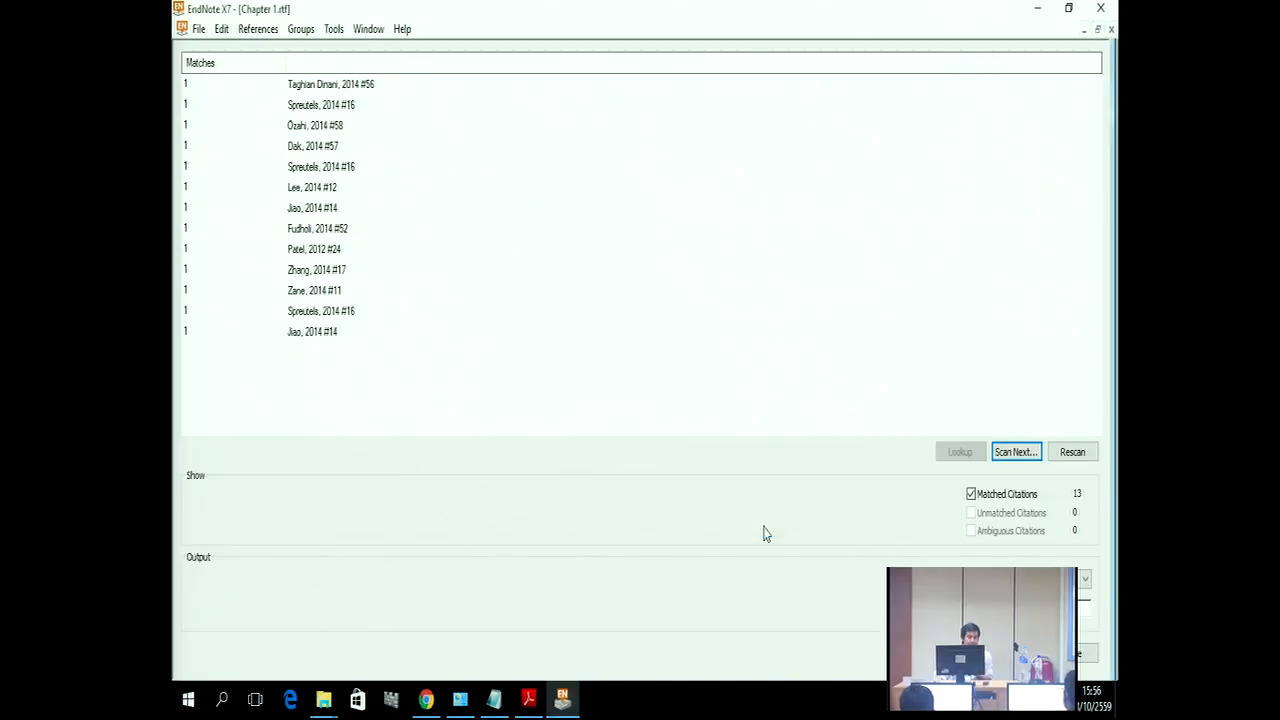
click(1001, 453)
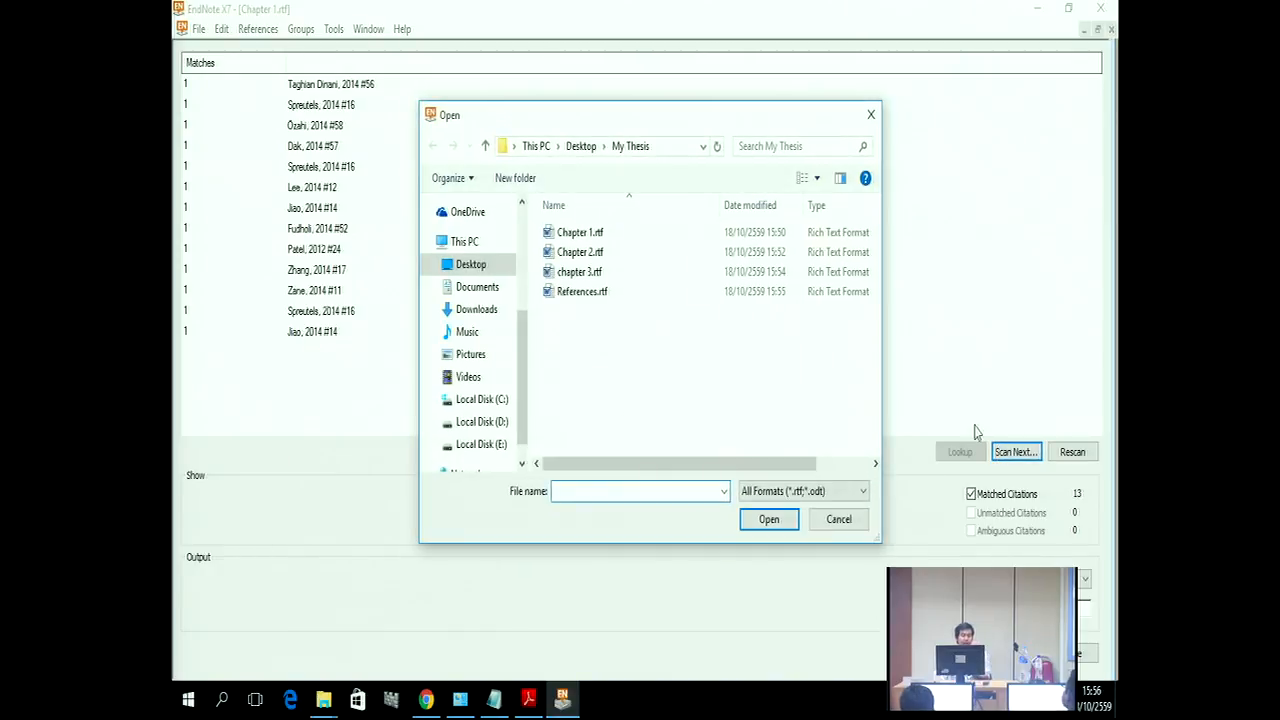
click(590, 277)
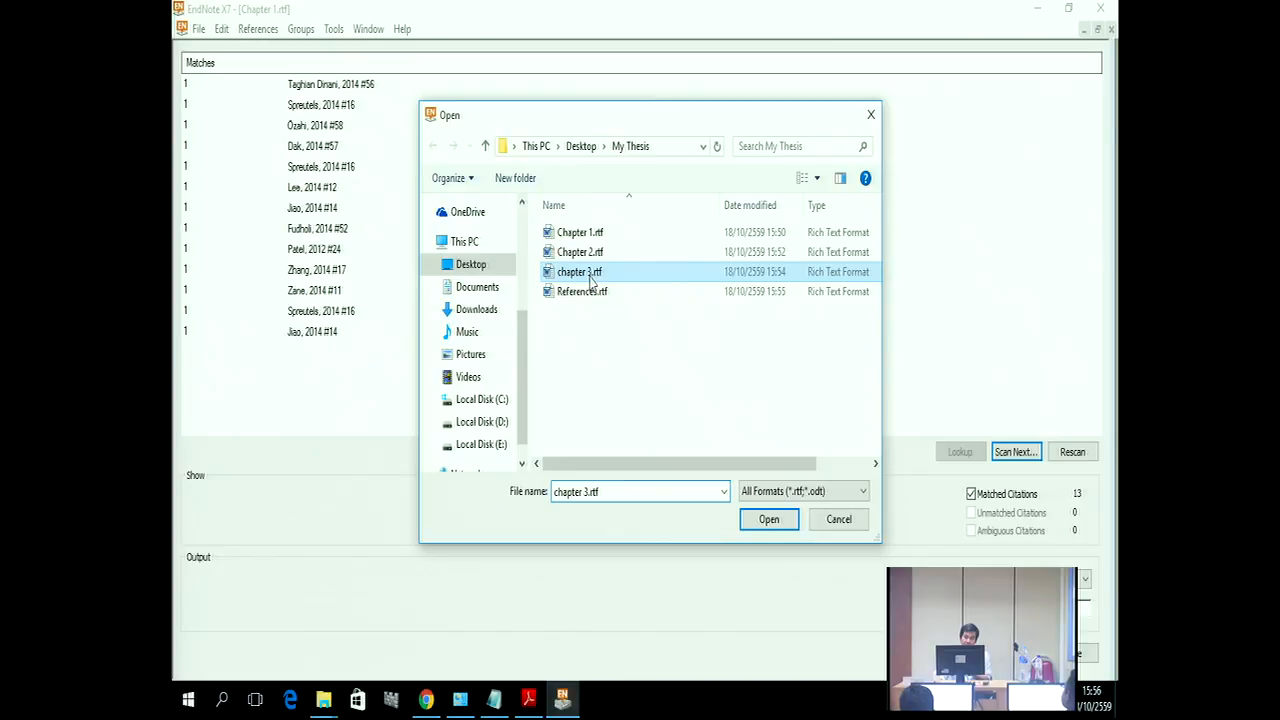
click(762, 522)
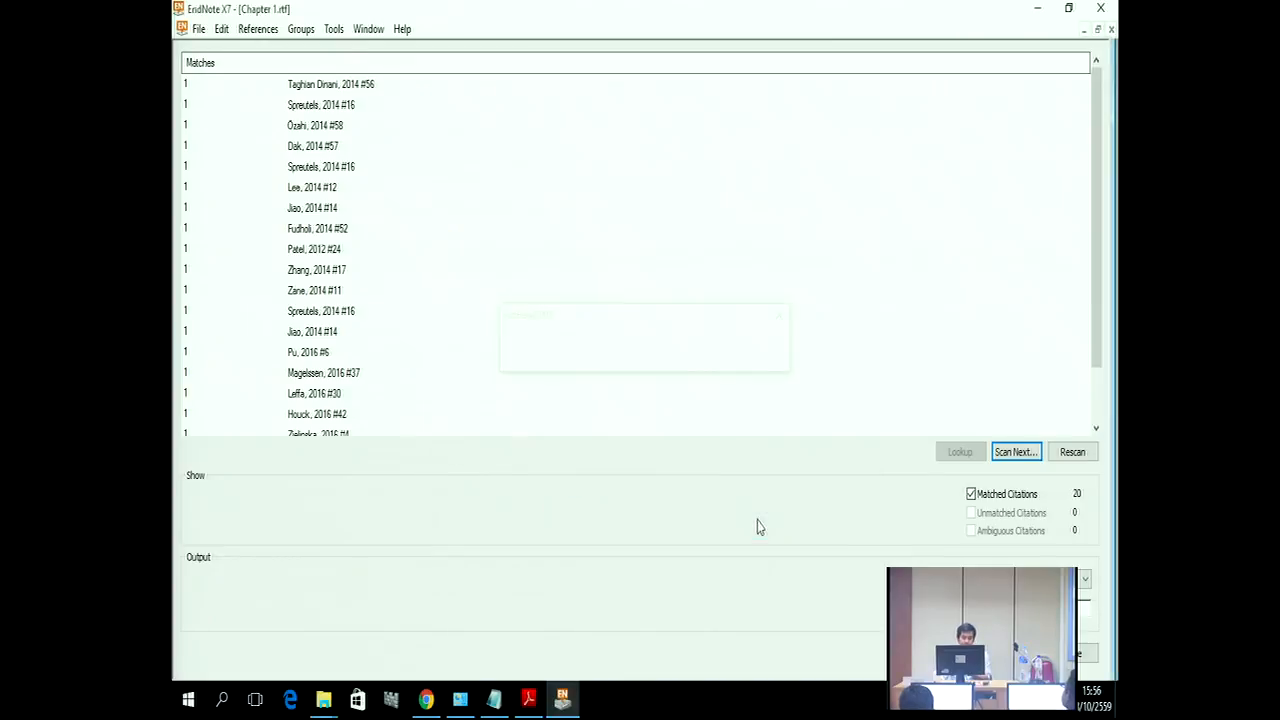
click(1005, 455)
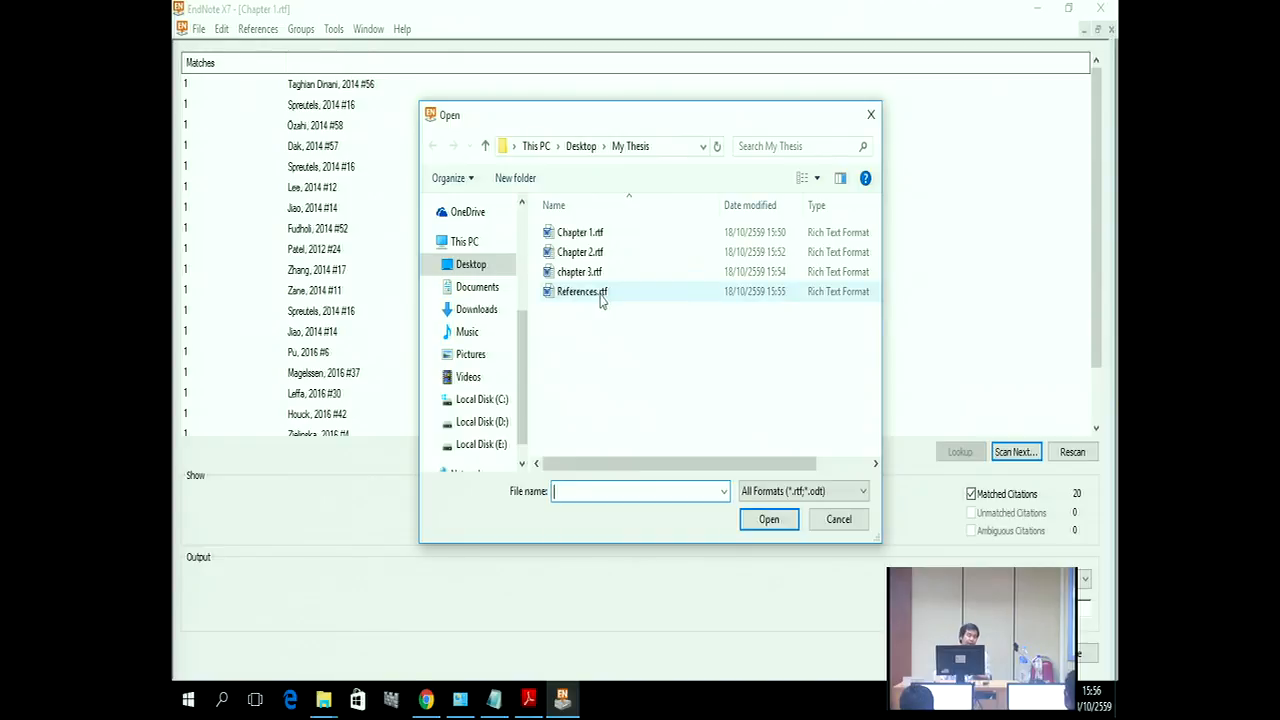
click(601, 294)
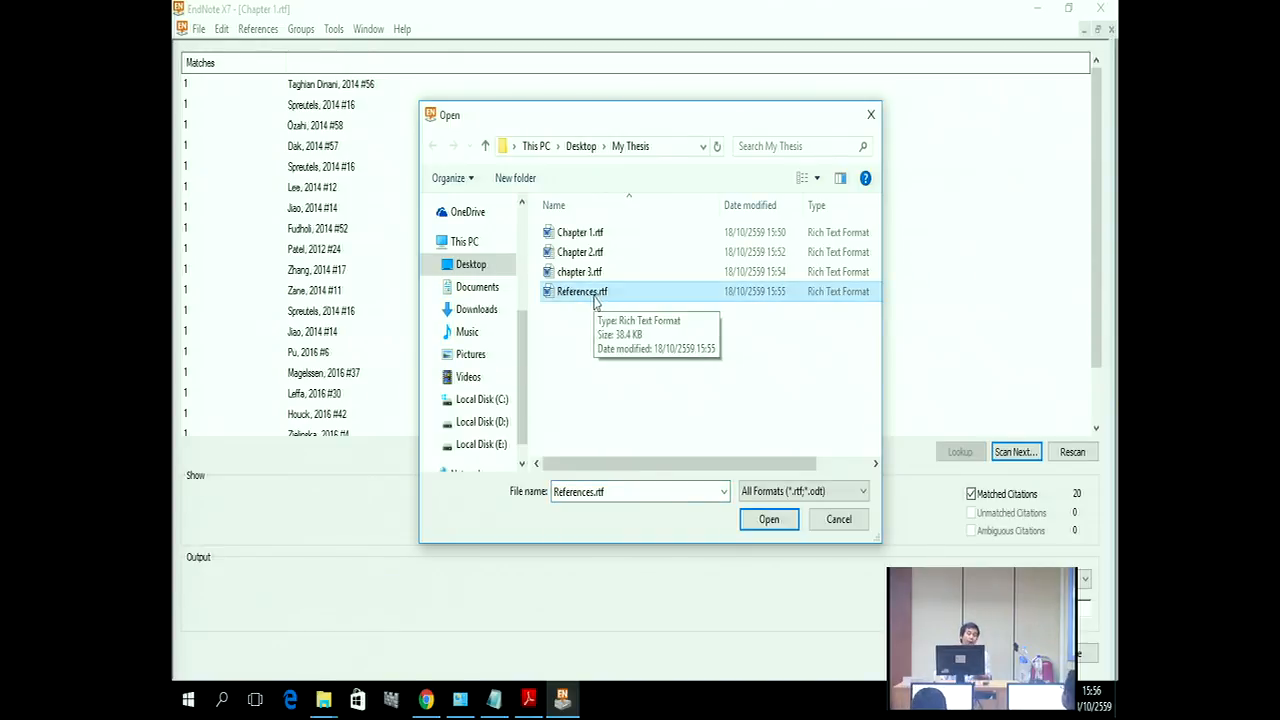
click(785, 524)
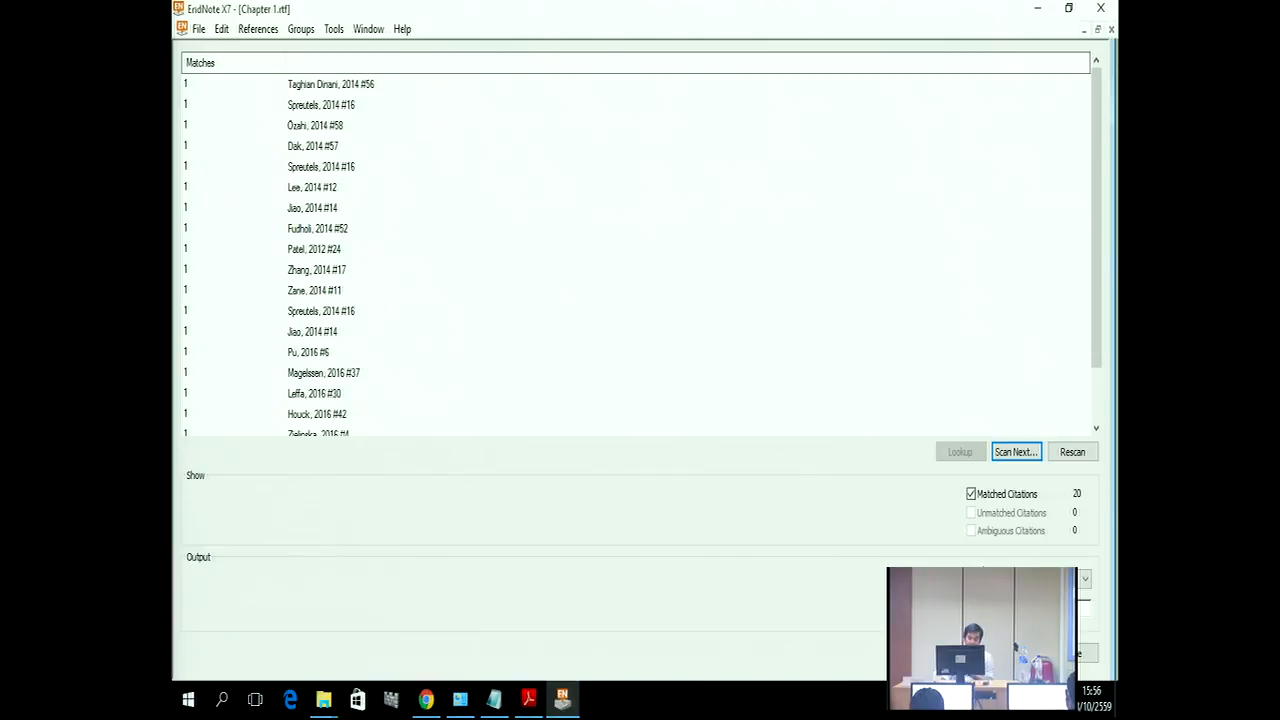
Step: Choose the APA 6th output style and format the papers
click(1084, 578)
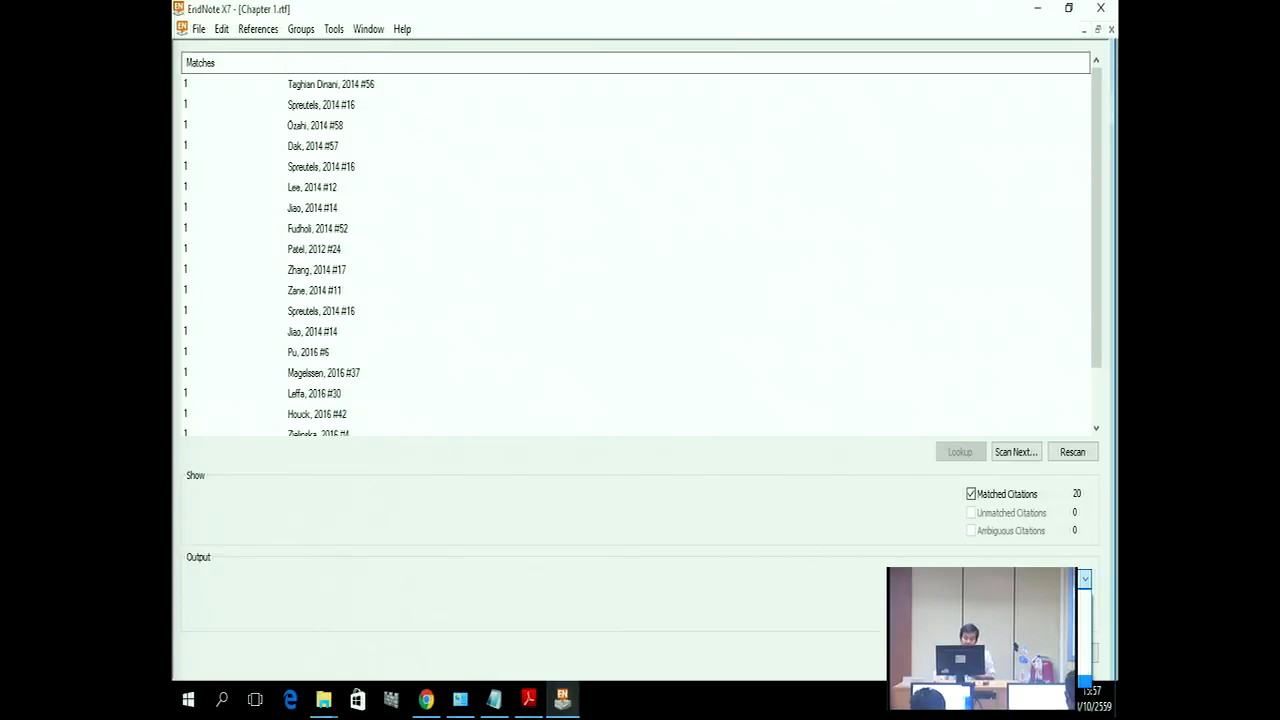
click(1020, 620)
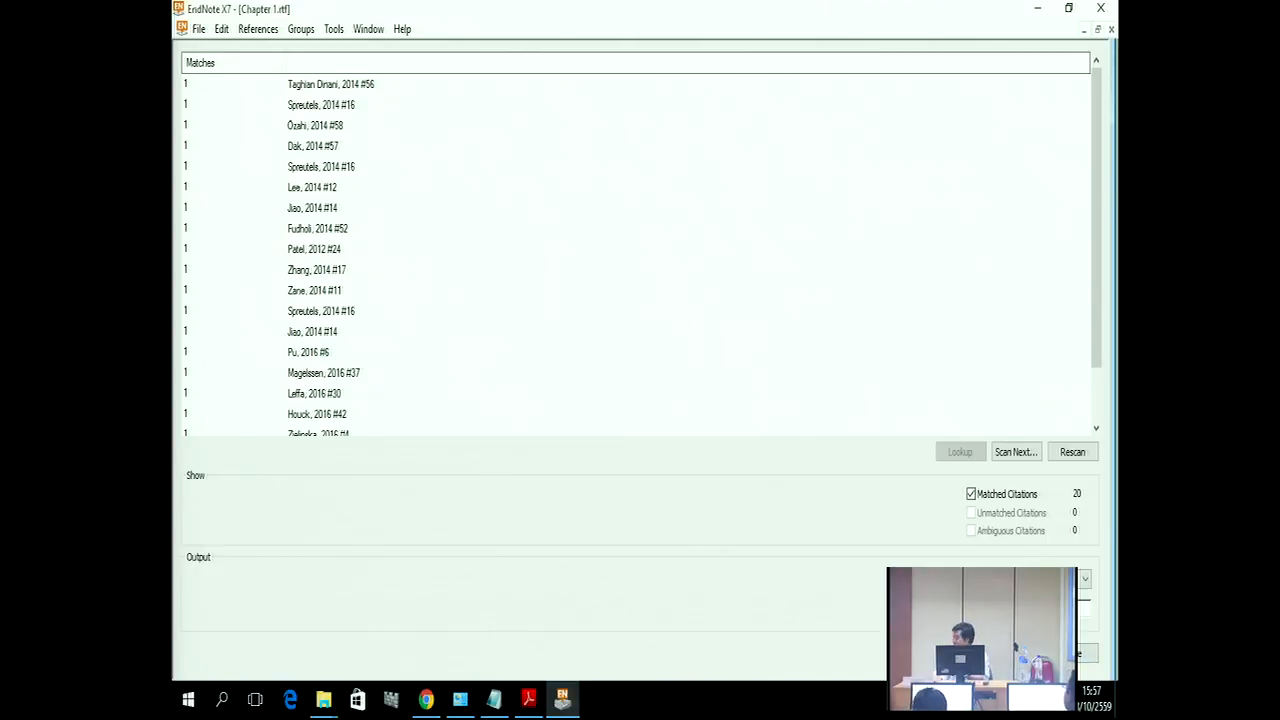
click(1016, 653)
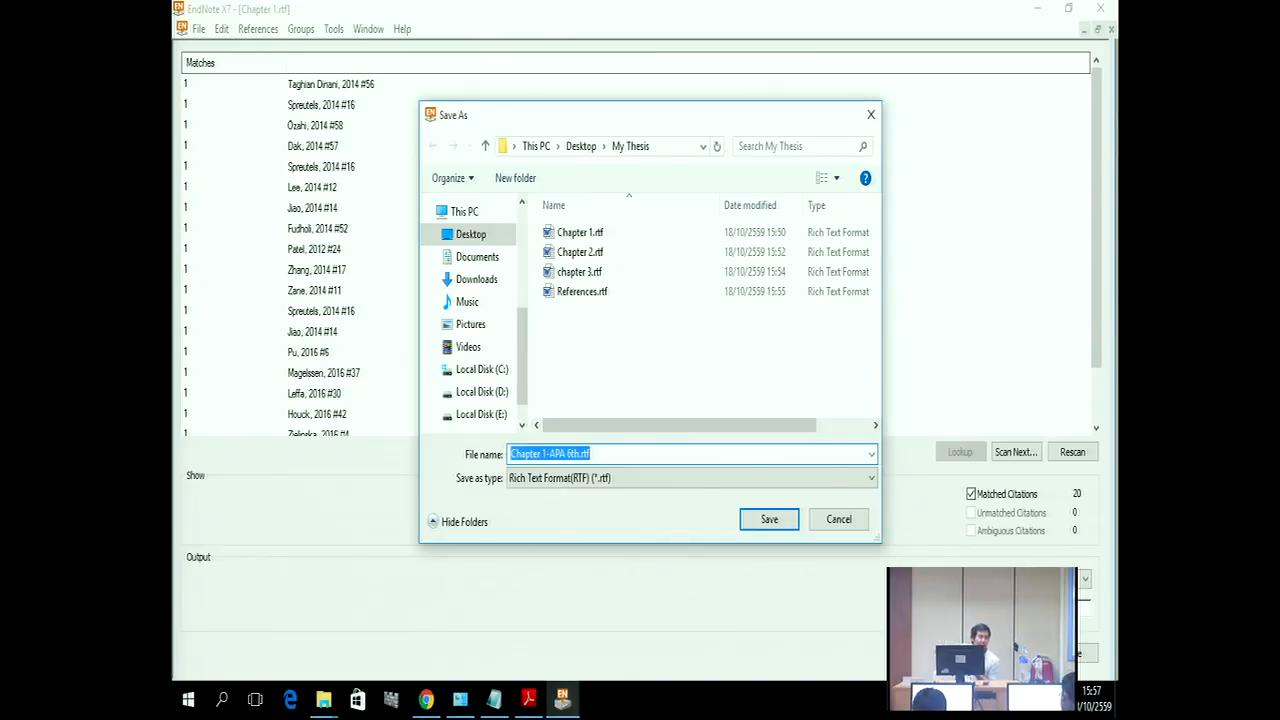
Step: Save Chapter 1, Chapter 2, chapter 3 and References copies with the -APA 6th suffix
click(759, 521)
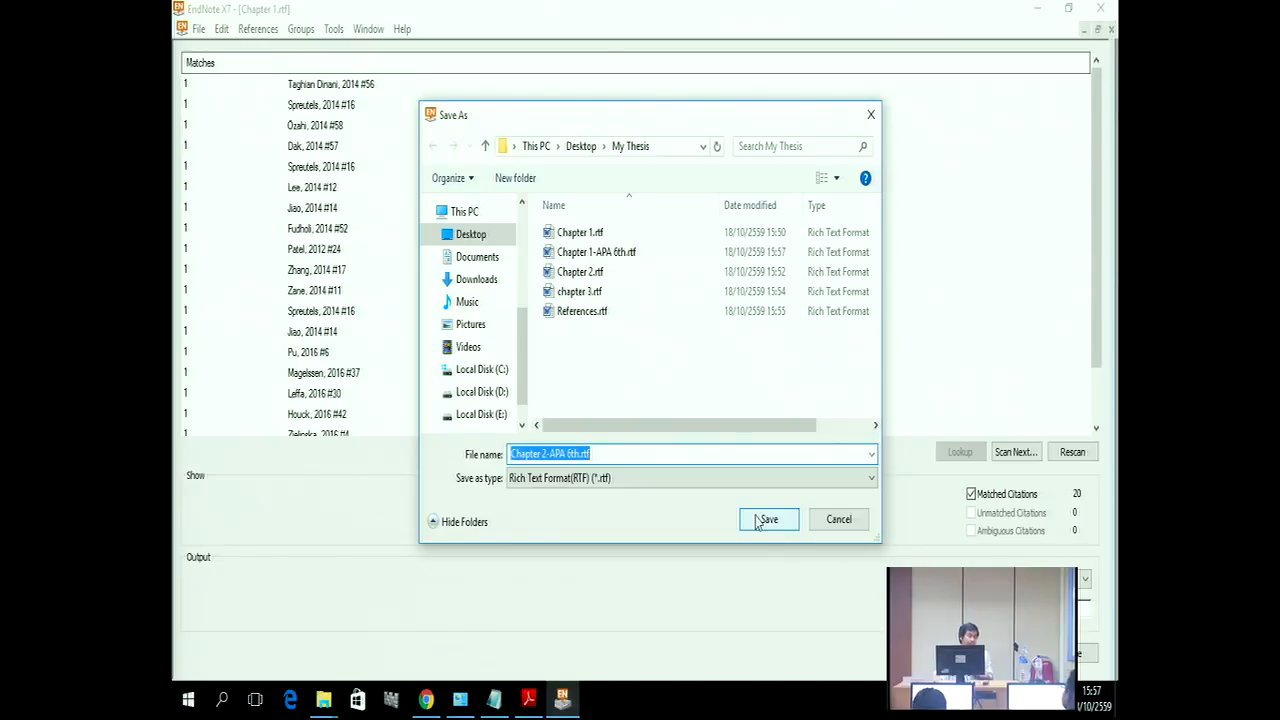
click(758, 521)
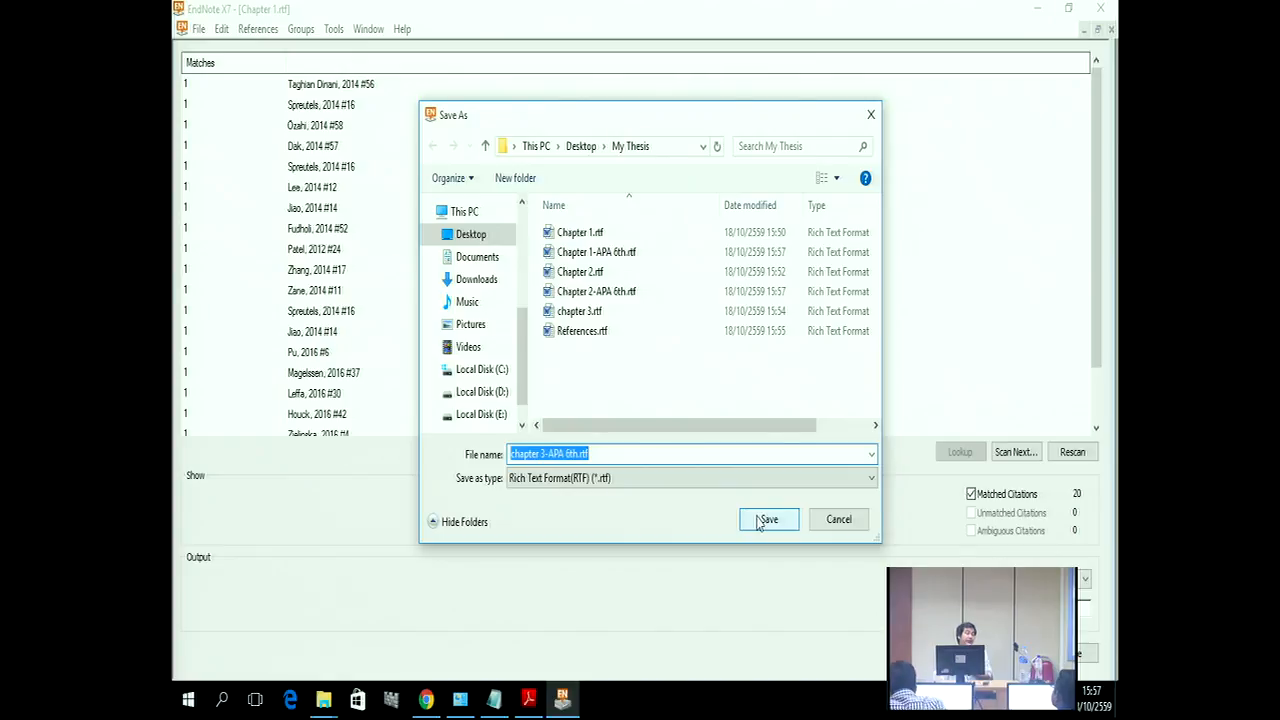
click(766, 525)
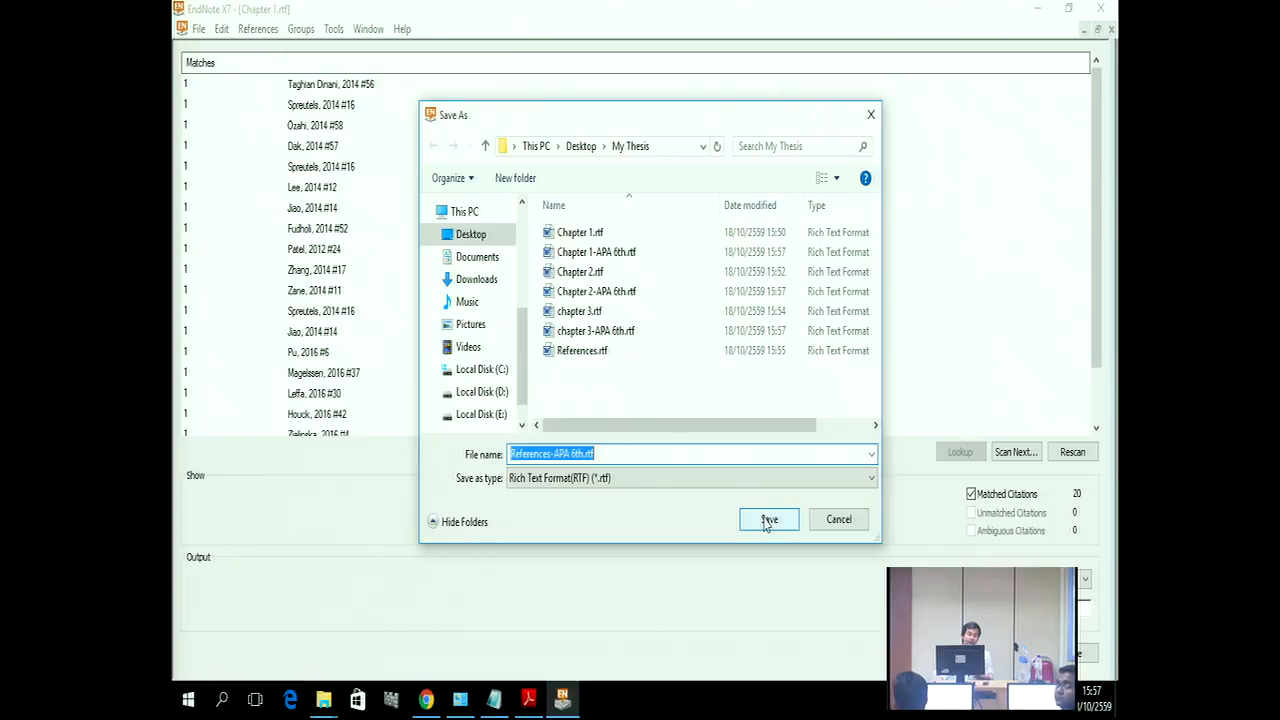
click(767, 522)
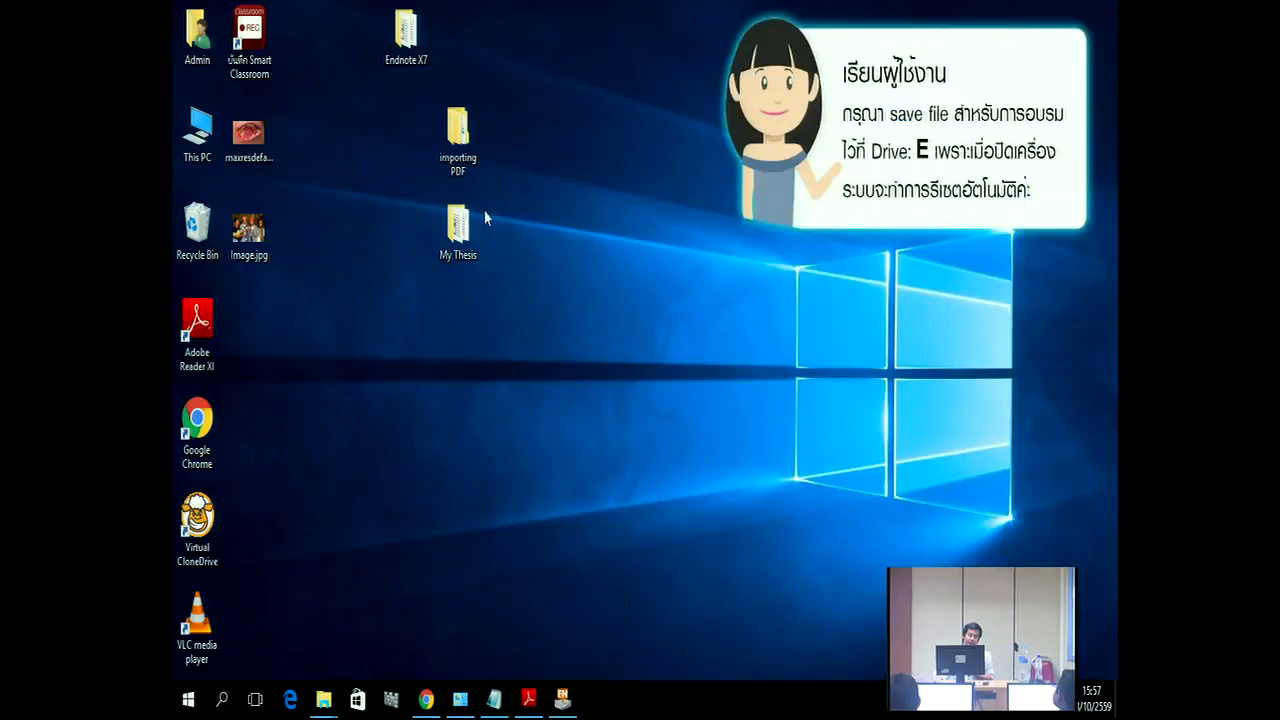
Step: Review References-APA 6th.rtf's two-page APA reference list in Word, then close it
double_click(462, 228)
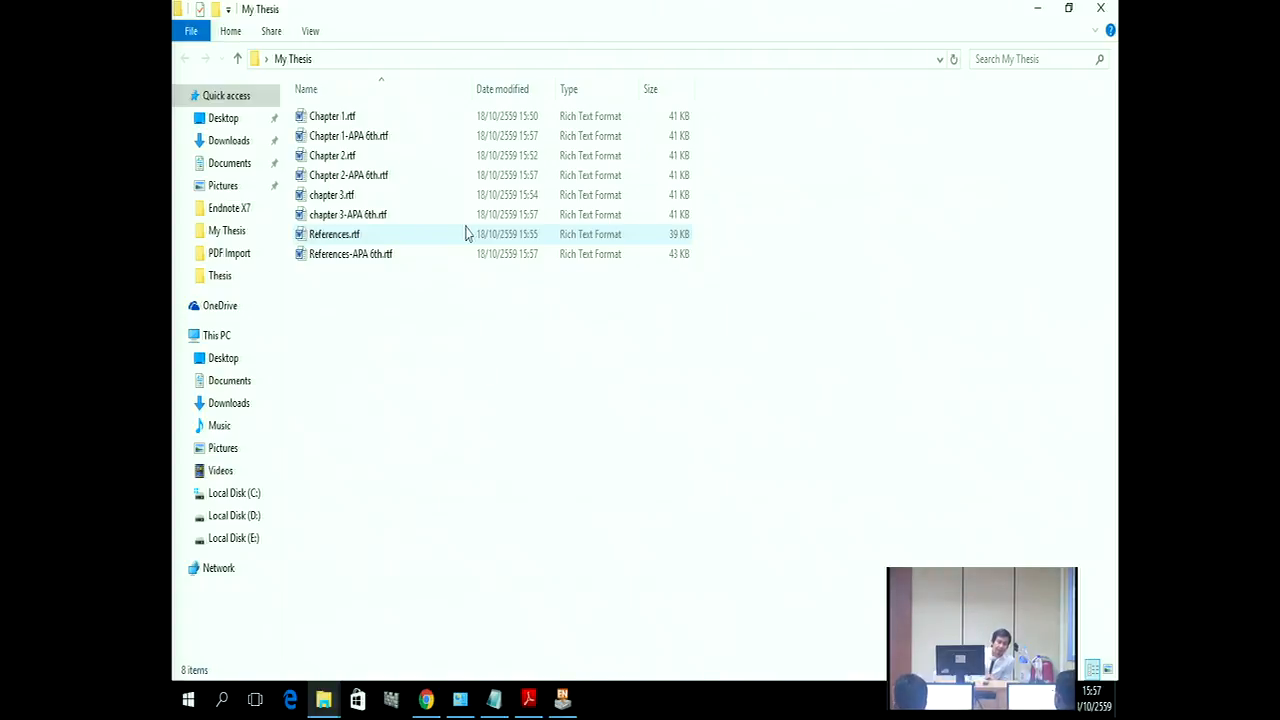
click(368, 256)
double_click(368, 256)
scroll(490, 357, down, 10)
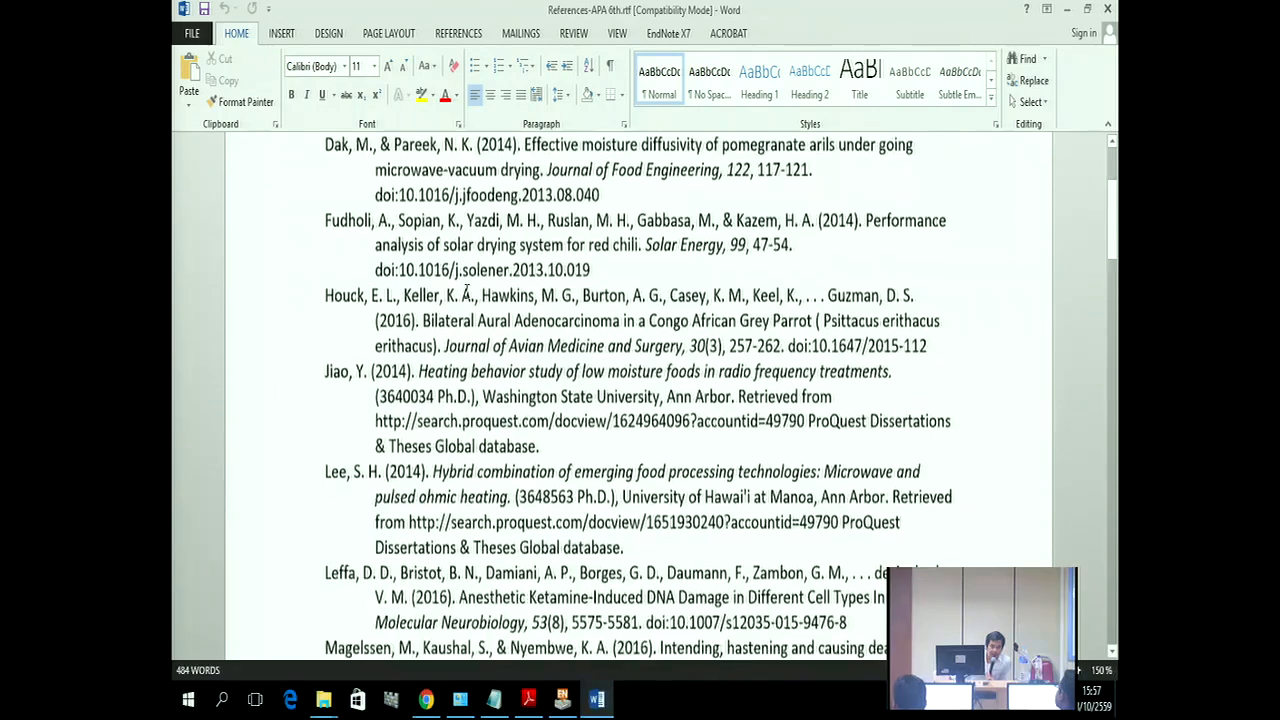
scroll(490, 357, down, 15)
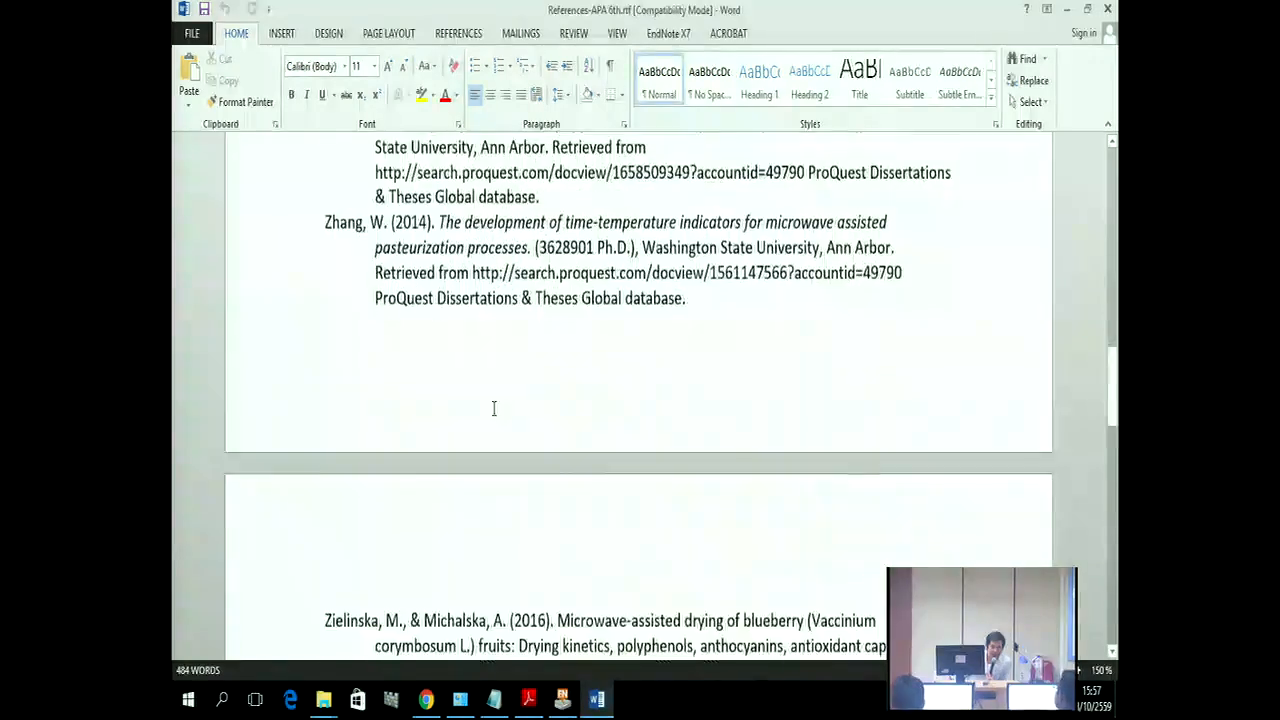
scroll(493, 411, down, 5)
scroll(493, 411, up, 10)
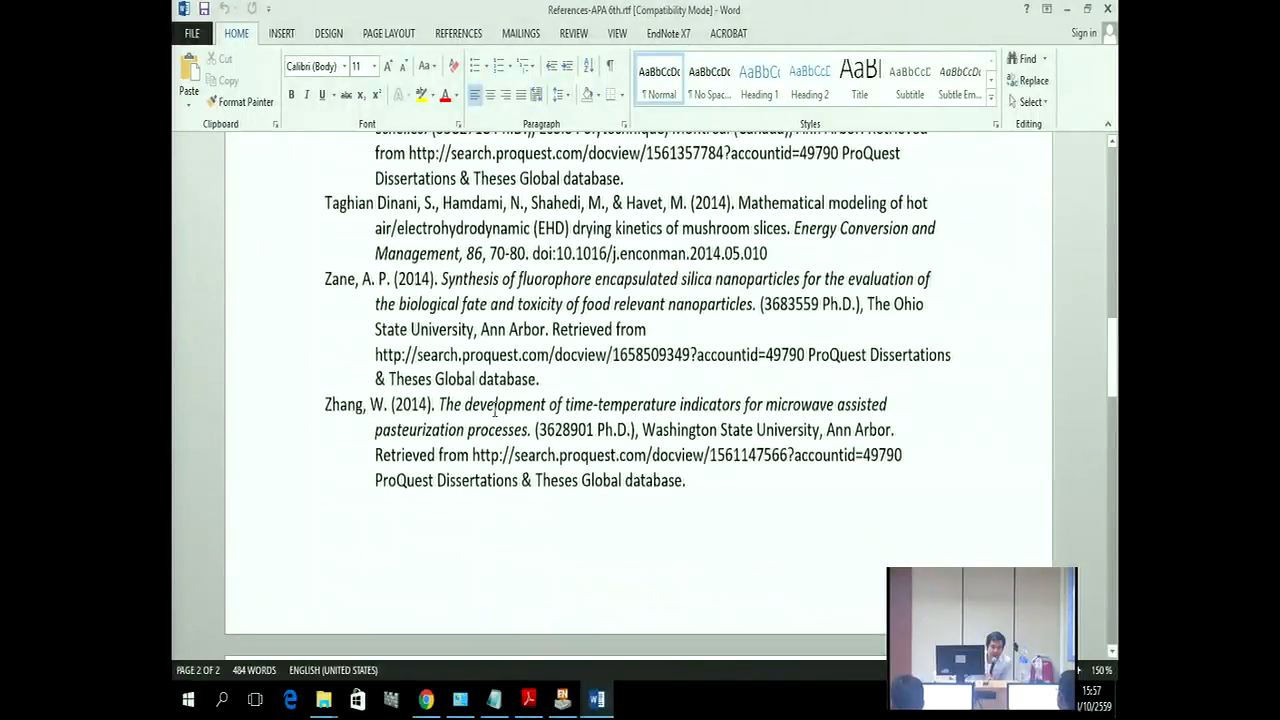
scroll(484, 438, up, 15)
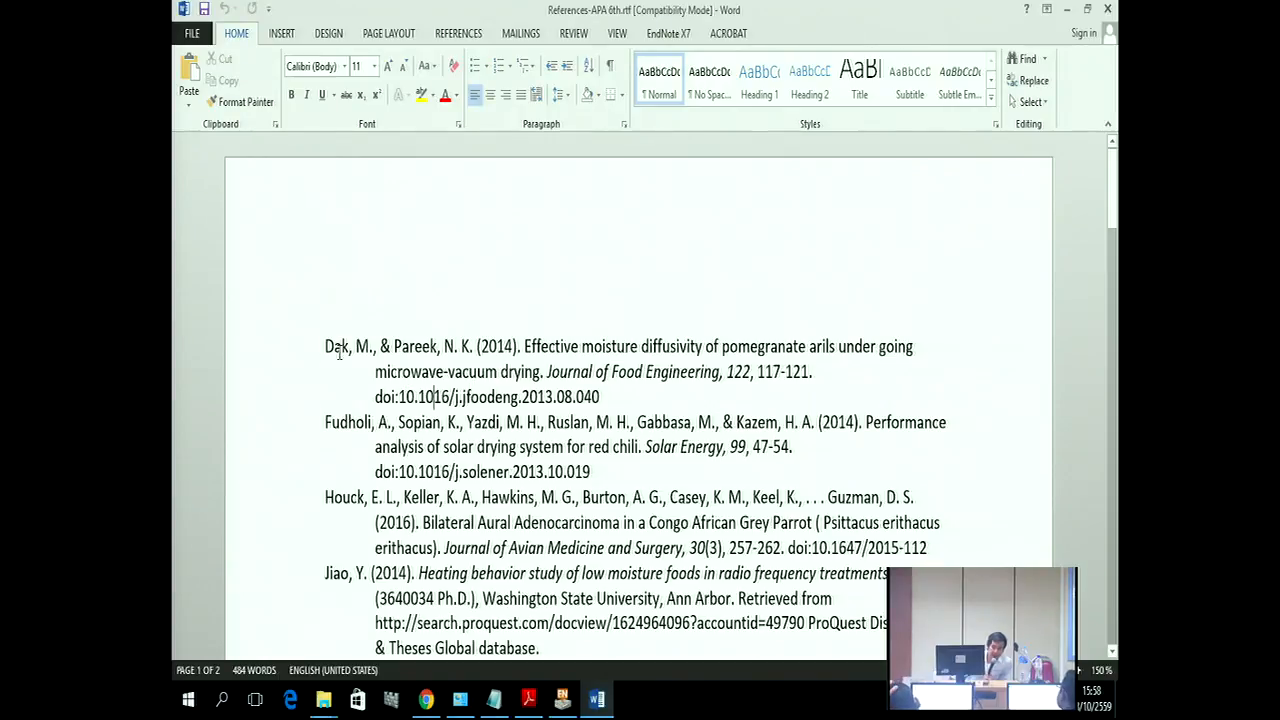
click(1109, 8)
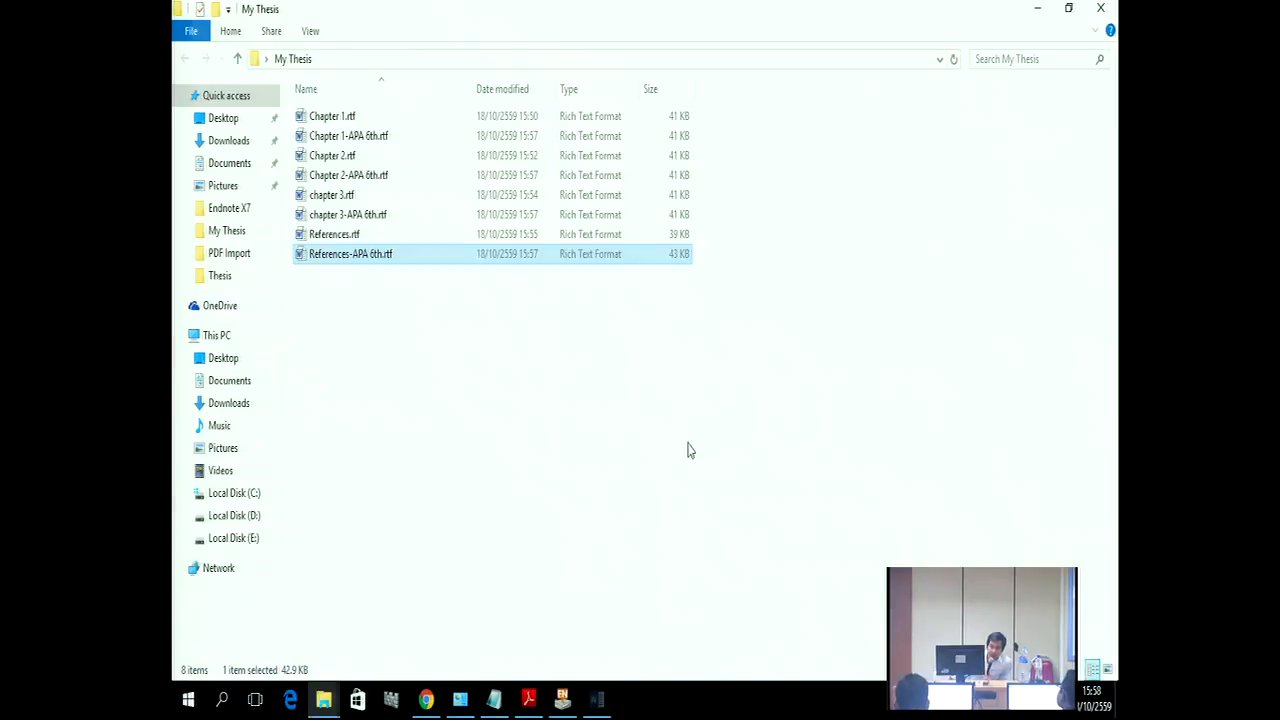
double_click(349, 135)
drag(521, 305, 709, 309)
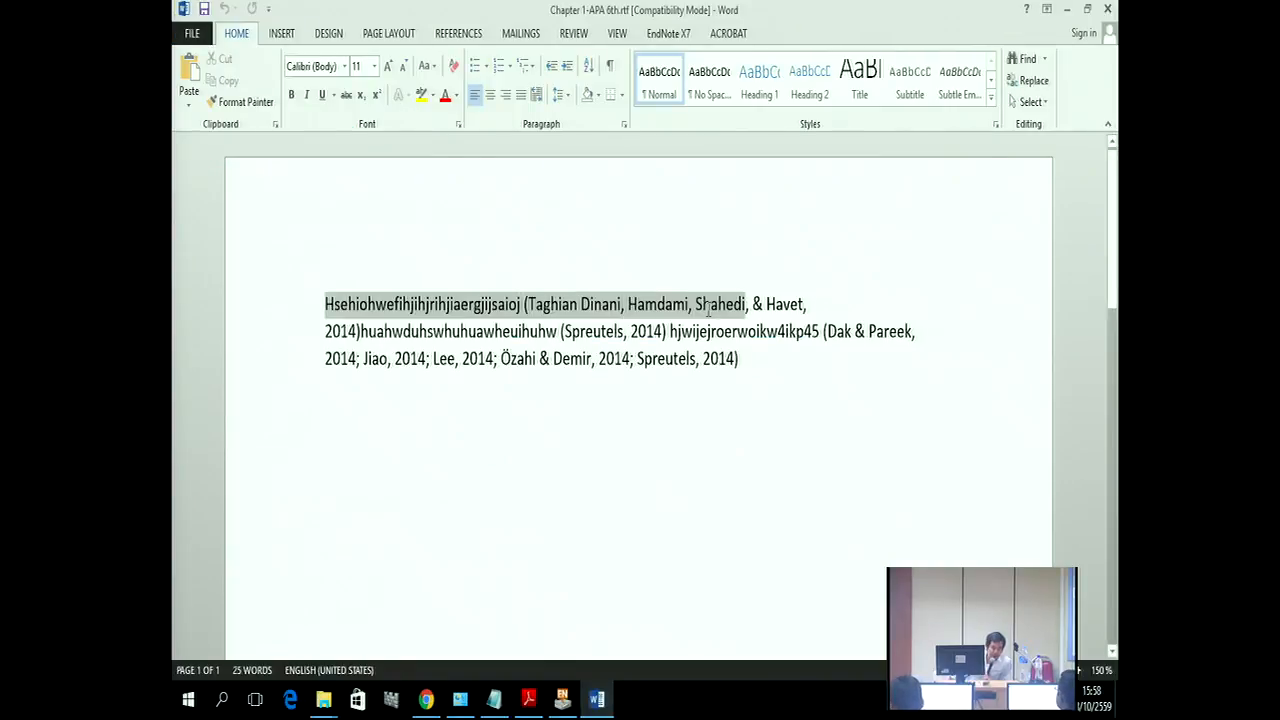
click(689, 434)
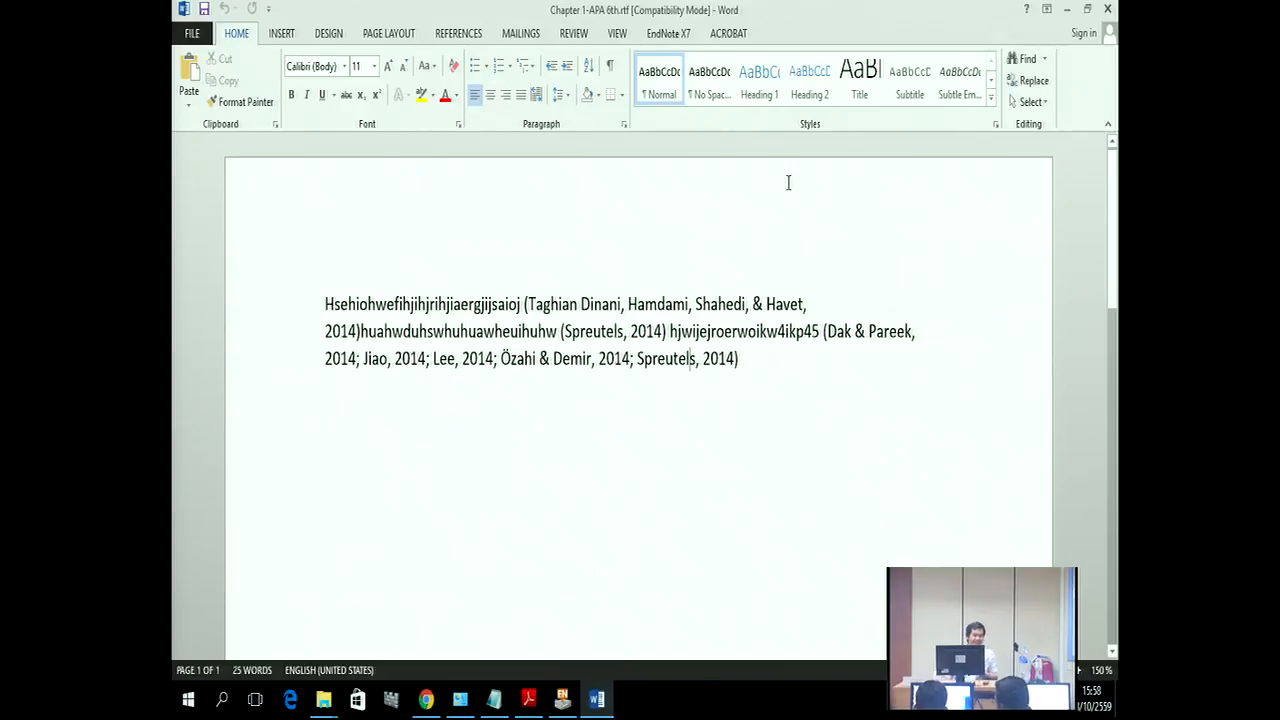
drag(582, 304, 642, 310)
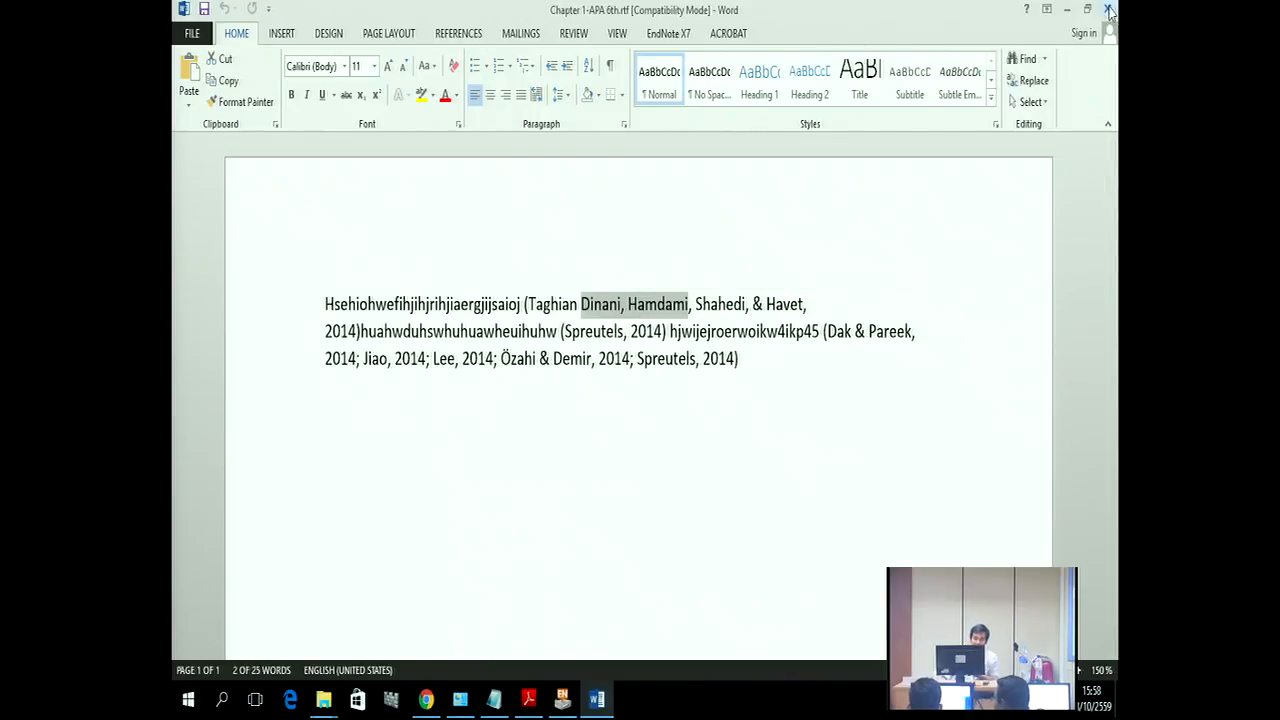
click(1108, 10)
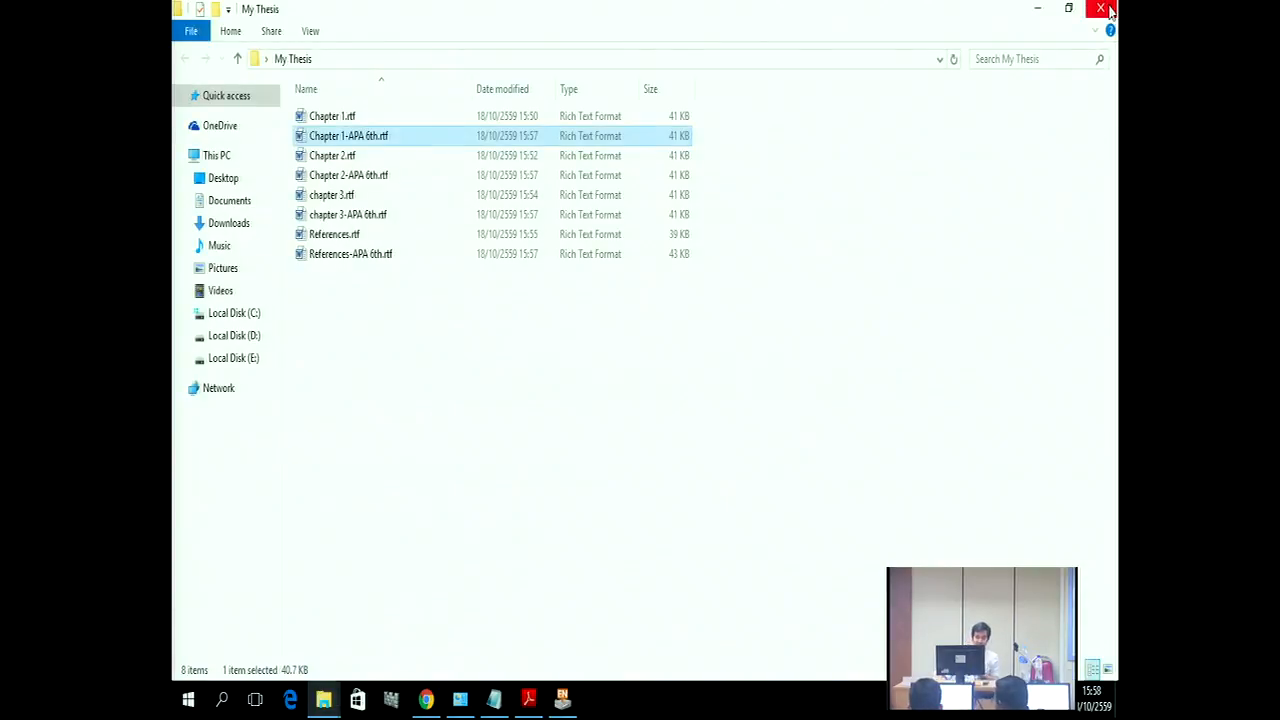
Step: Open the original Chapter 1.rtf from My Thesis in Word
click(330, 119)
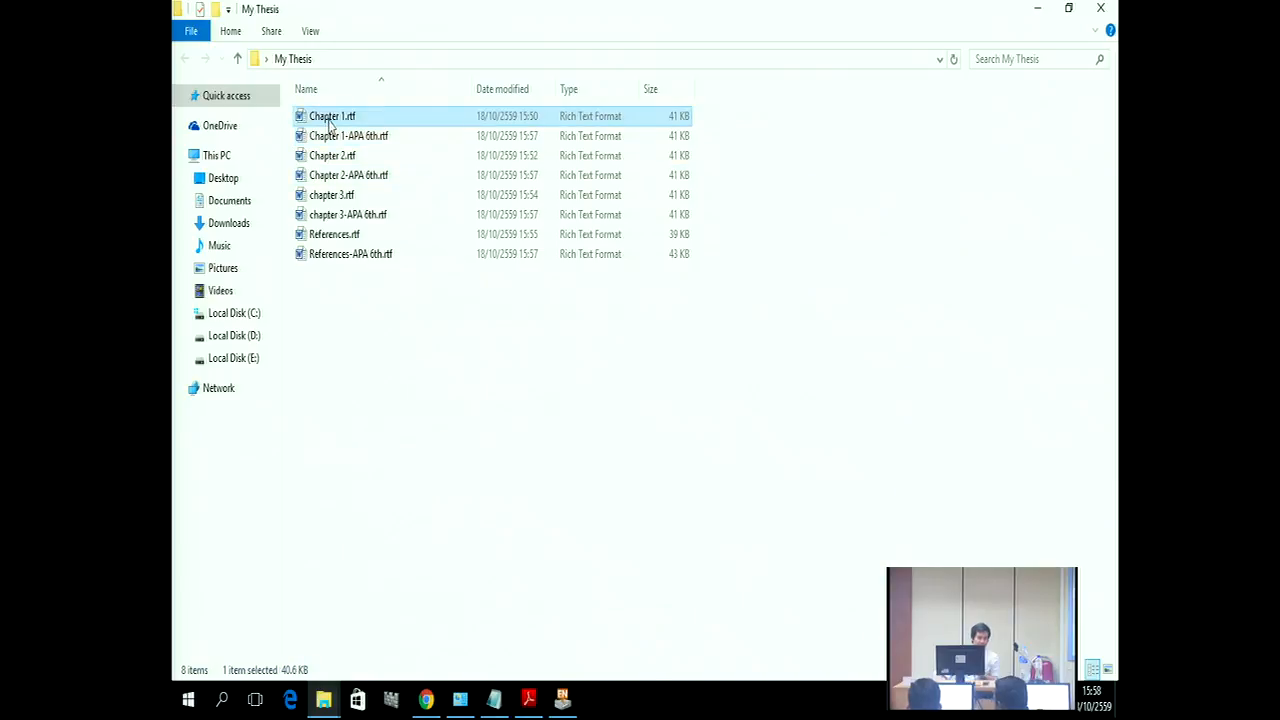
click(347, 139)
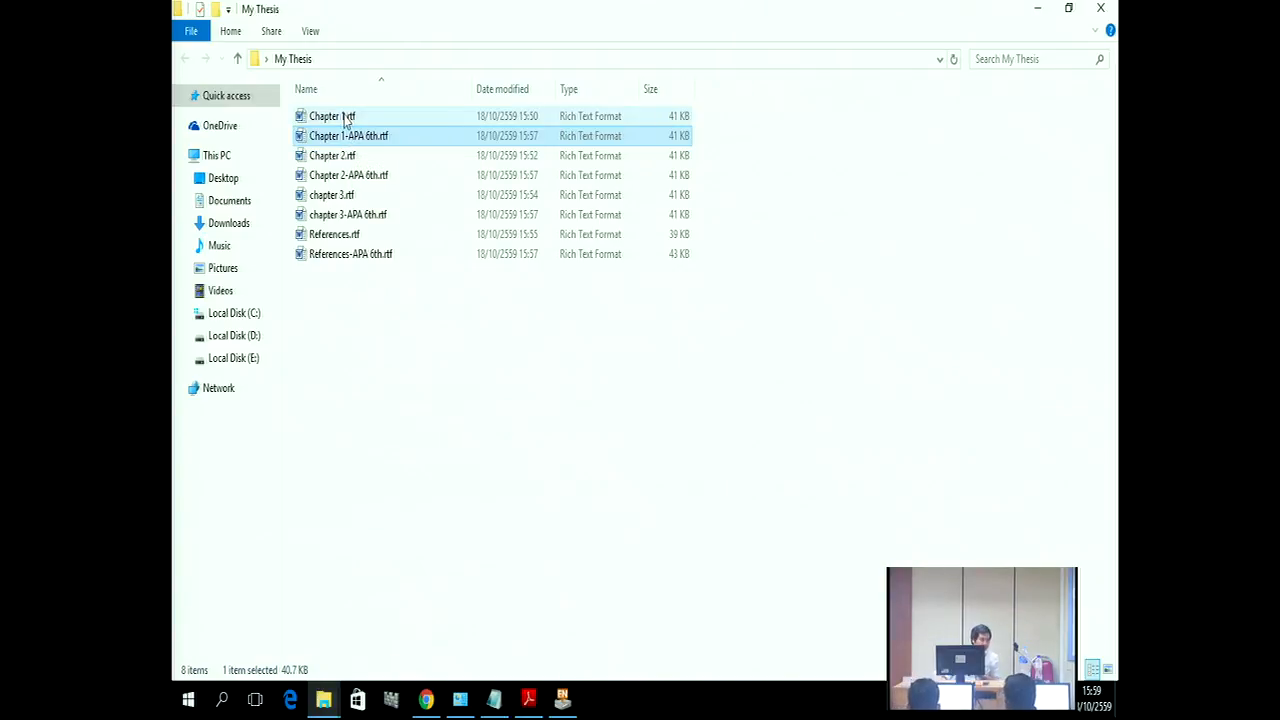
click(346, 118)
double_click(346, 118)
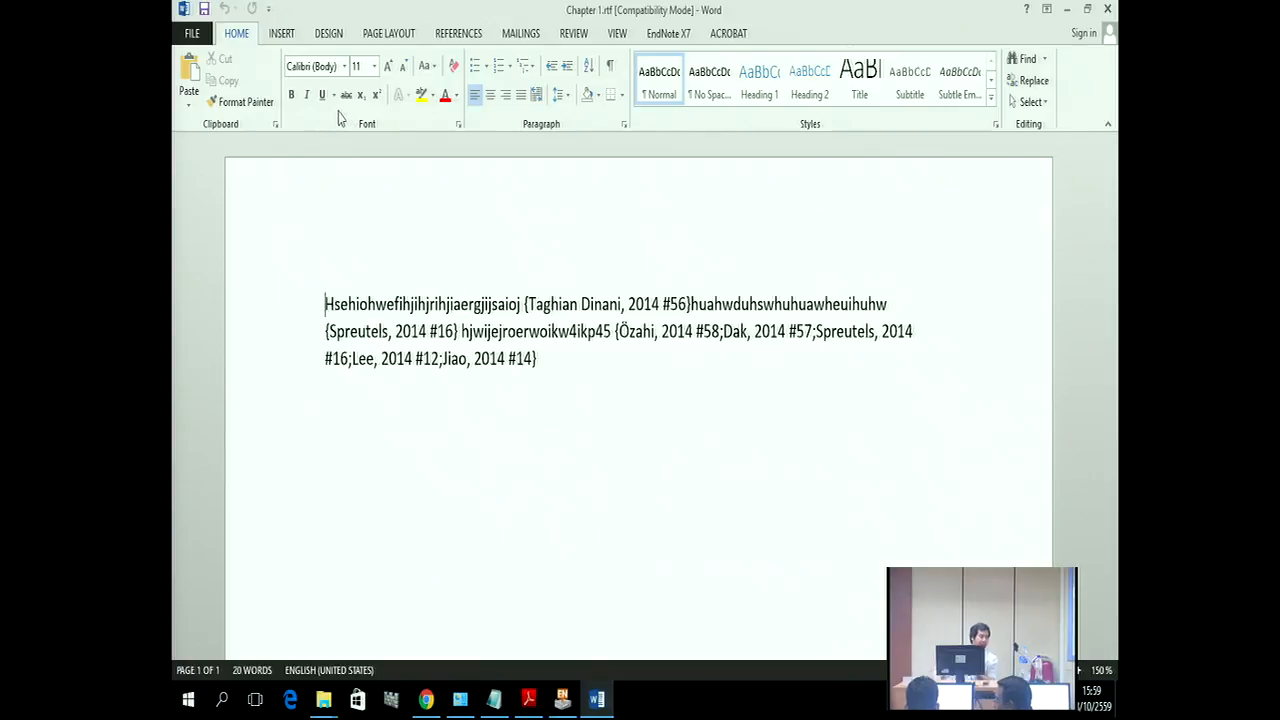
Step: Update Chapter 1's citations and References list in APA 6th, then close the document
click(656, 38)
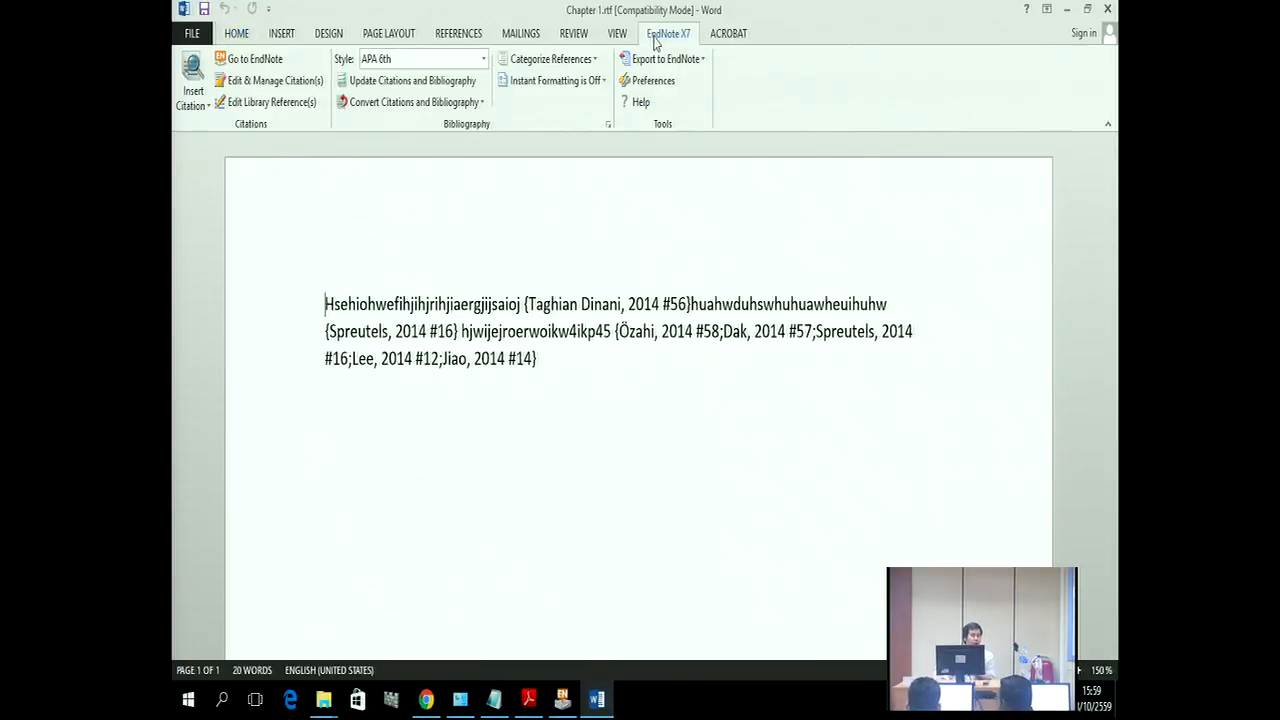
click(459, 88)
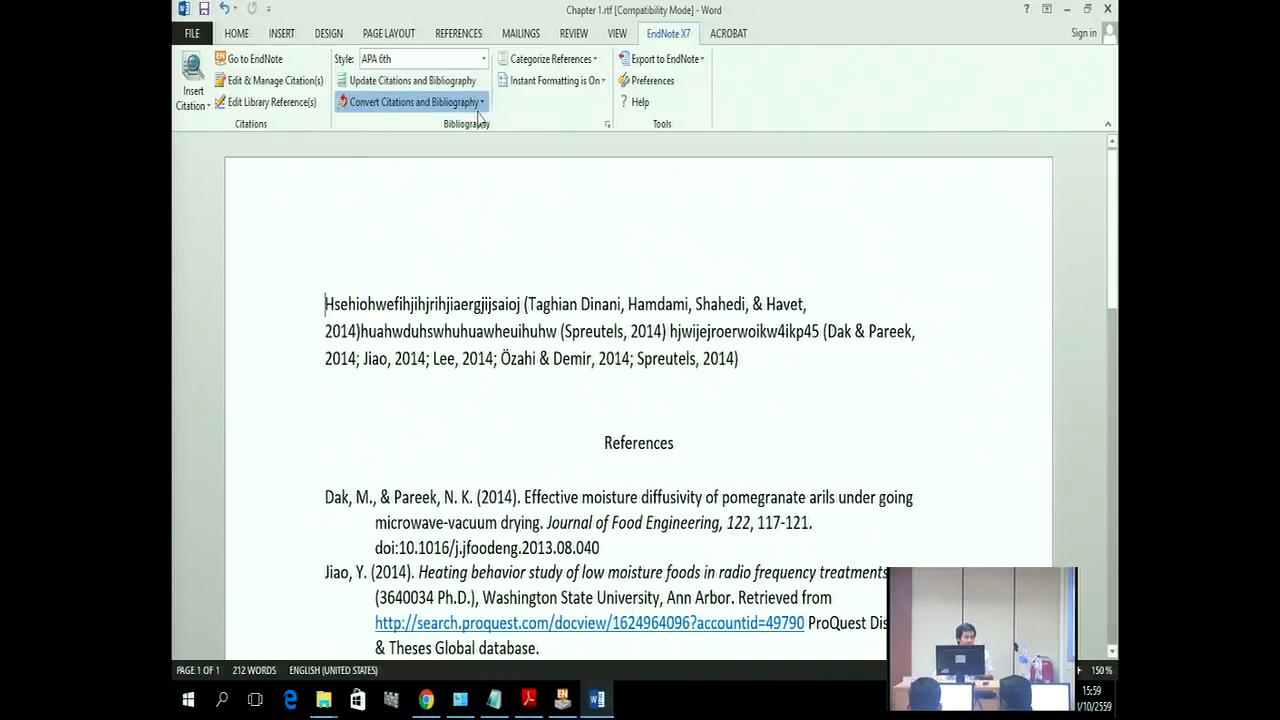
click(474, 103)
click(478, 138)
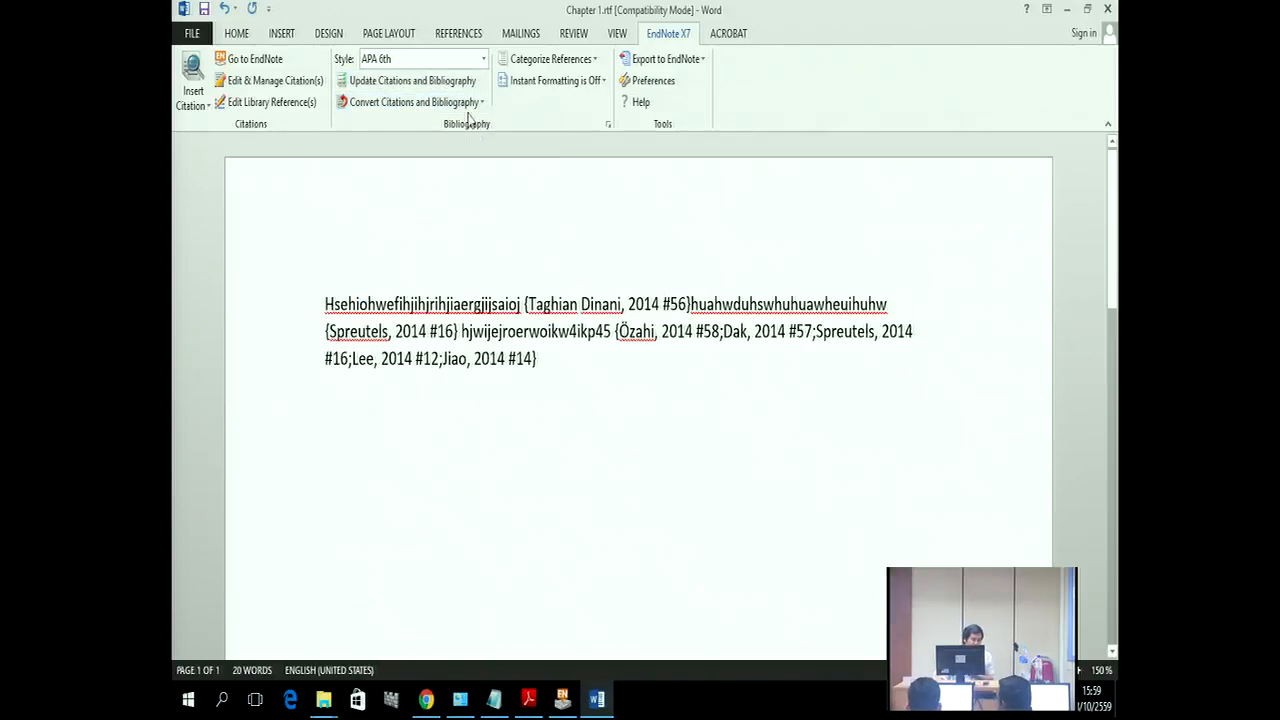
click(432, 89)
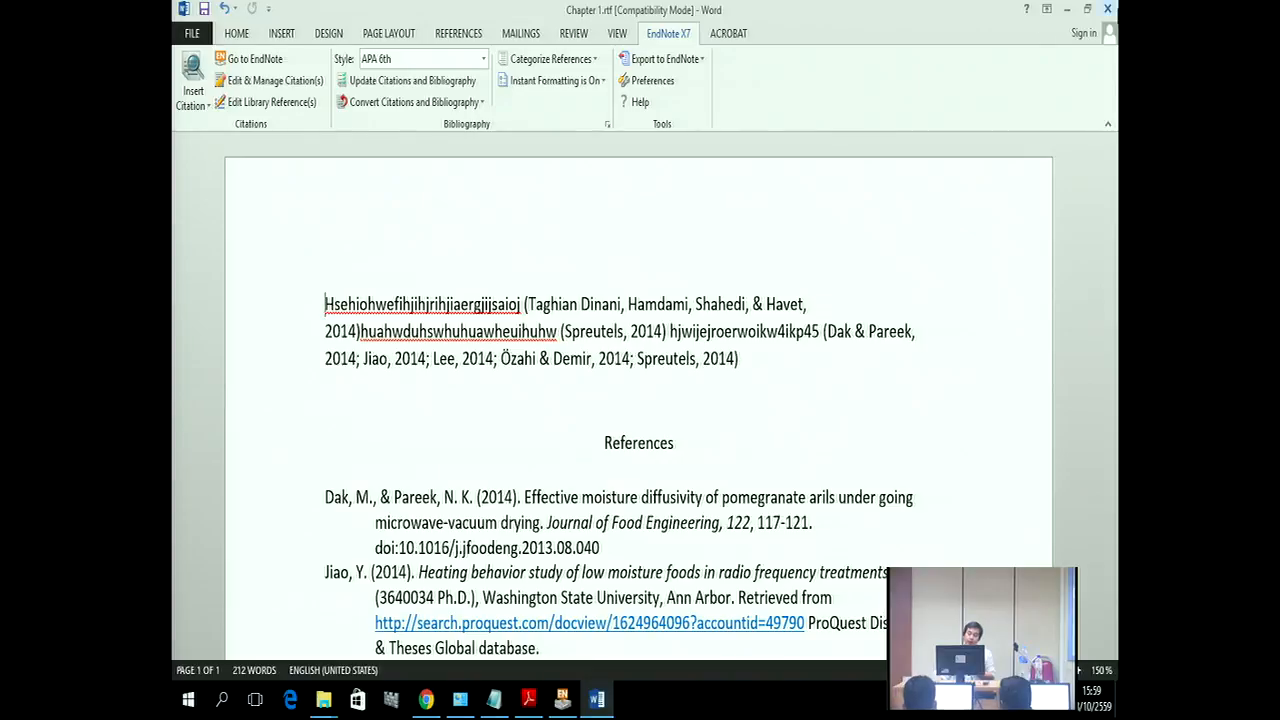
click(1107, 10)
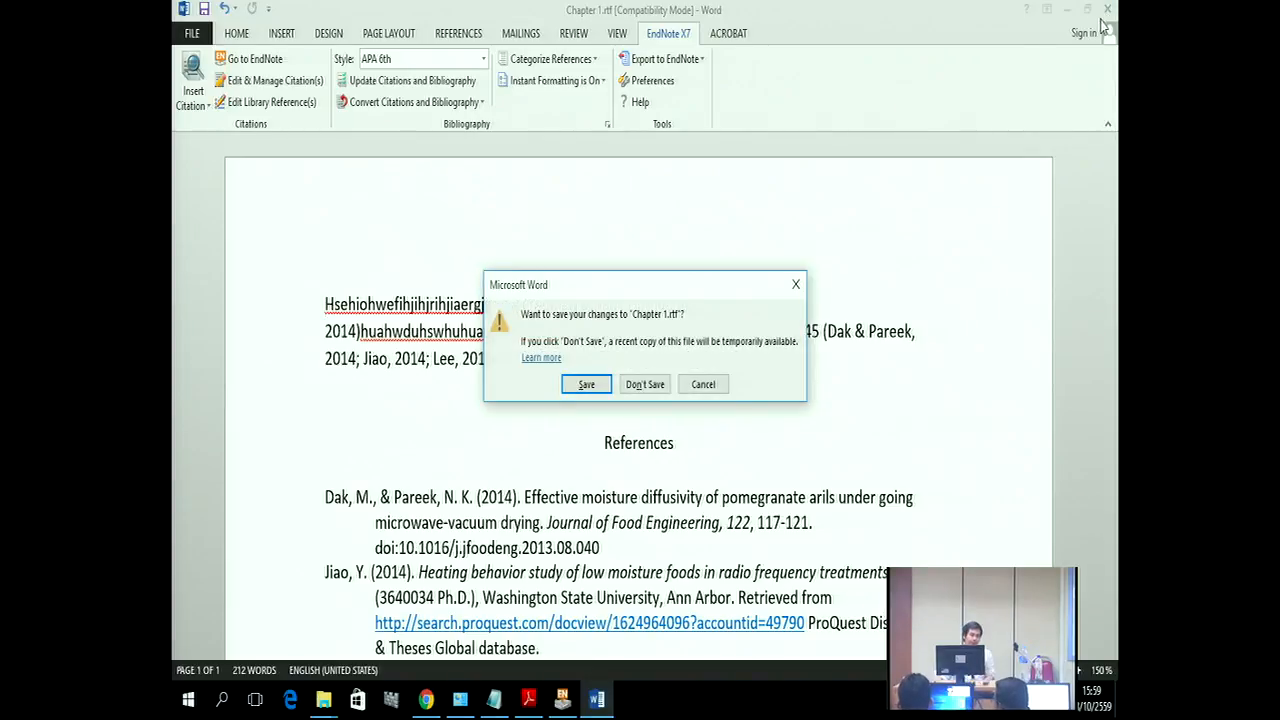
Step: Discard the changes to Chapter 1.rtf and close the My Thesis folder window
click(647, 386)
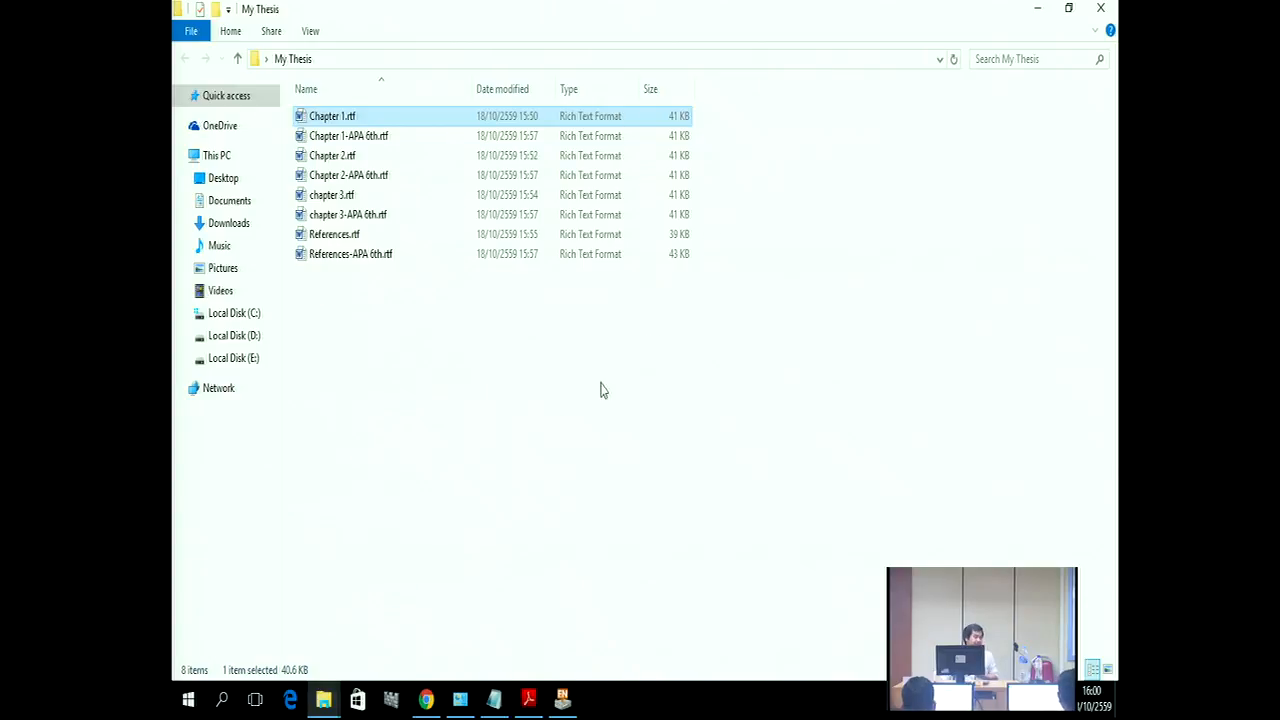
click(531, 426)
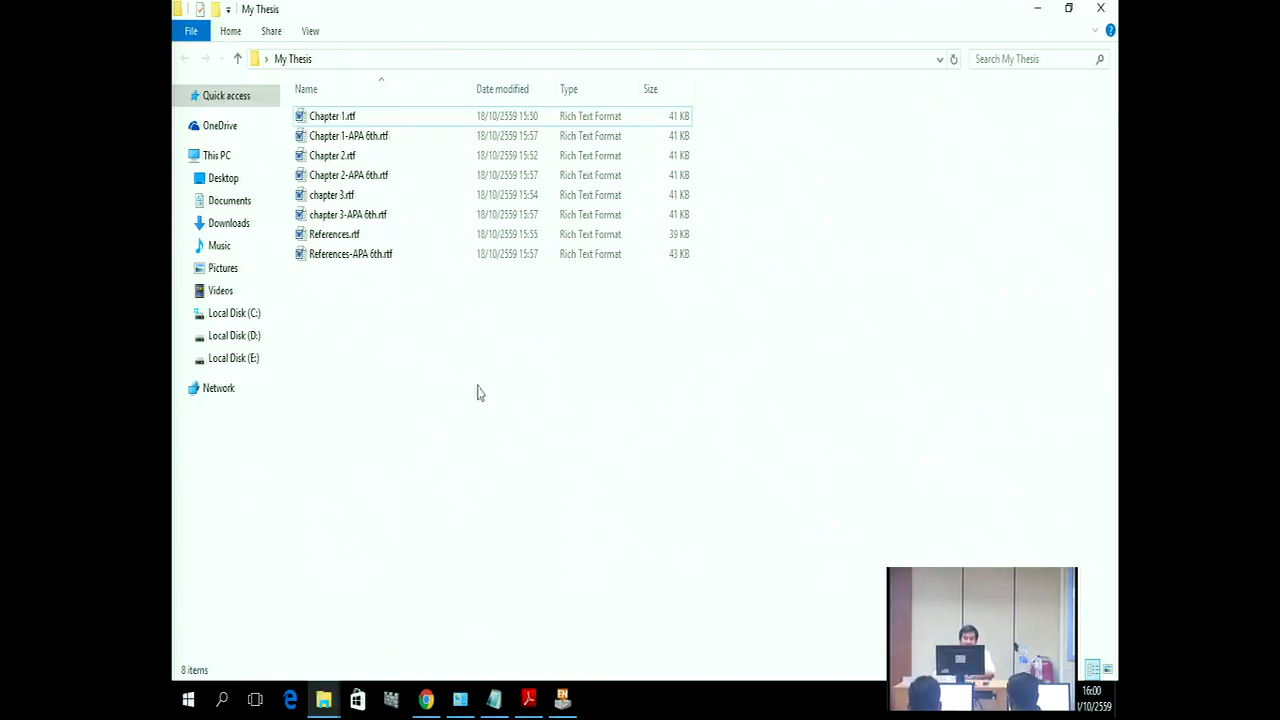
click(1102, 11)
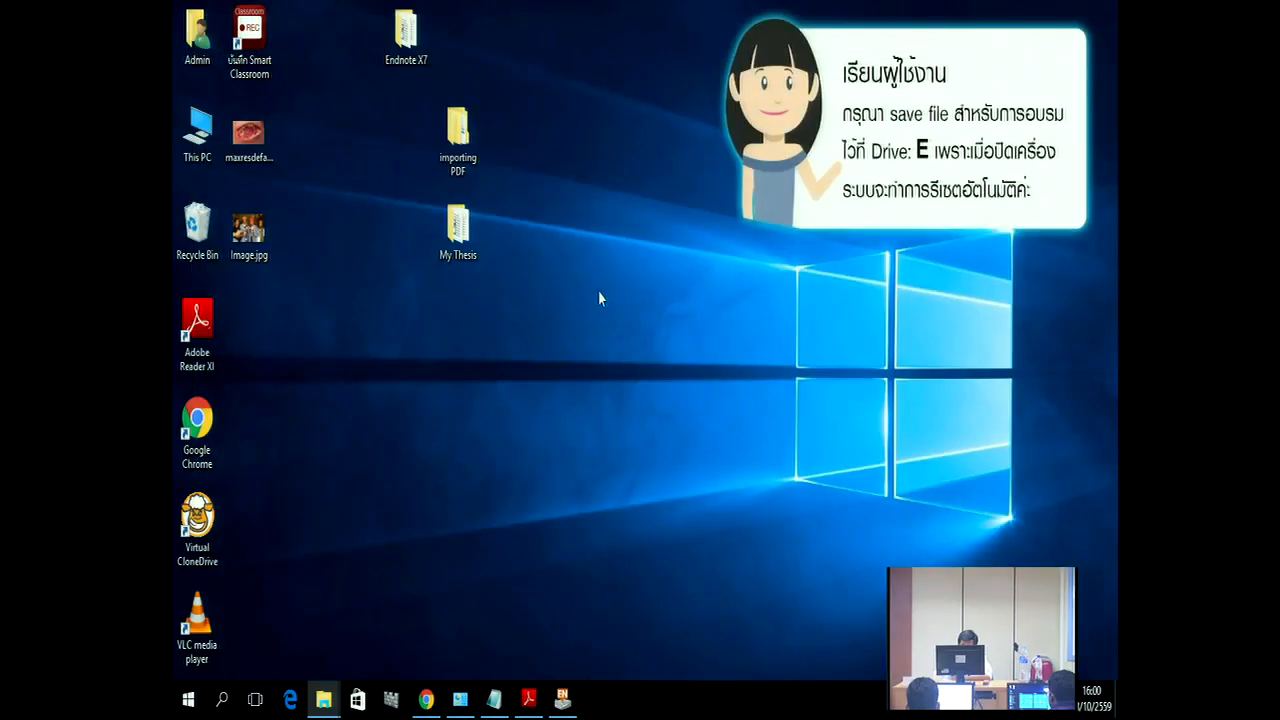
Step: Open the EndNote X7 course outline and select 'PowerPoint' in section 9's heading
double_click(422, 44)
double_click(370, 218)
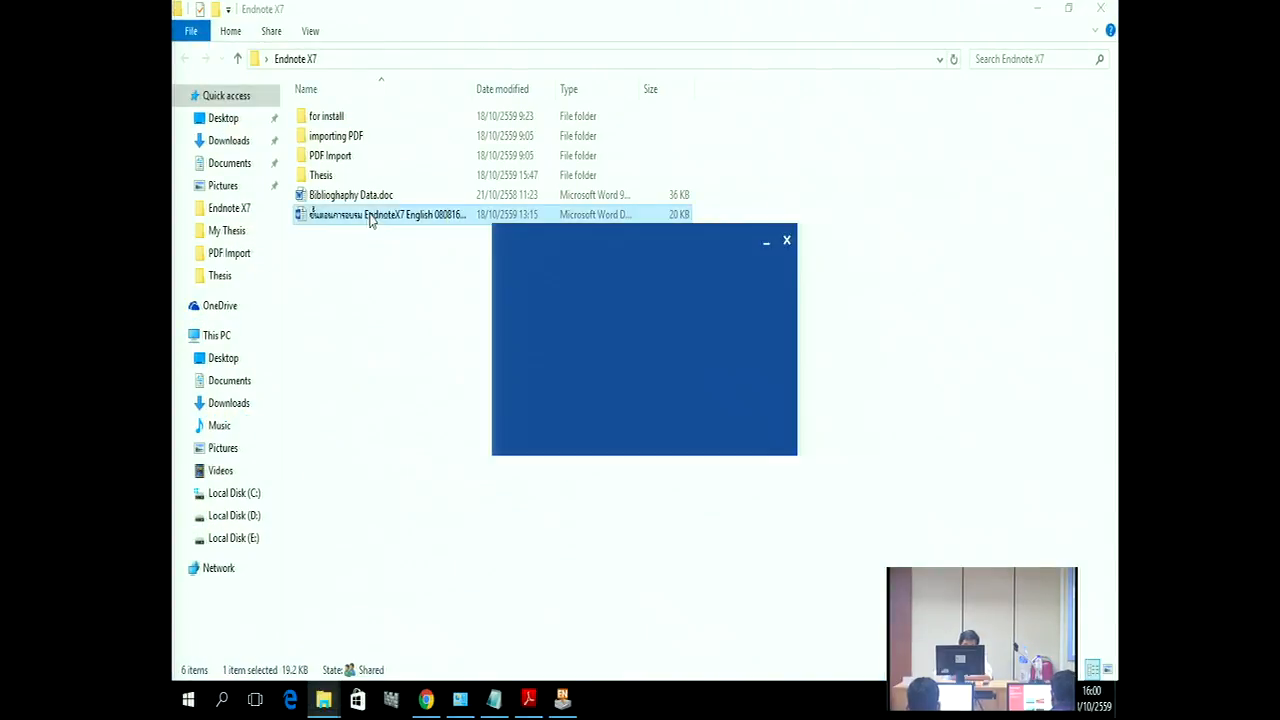
scroll(654, 408, down, 10)
scroll(652, 412, down, 15)
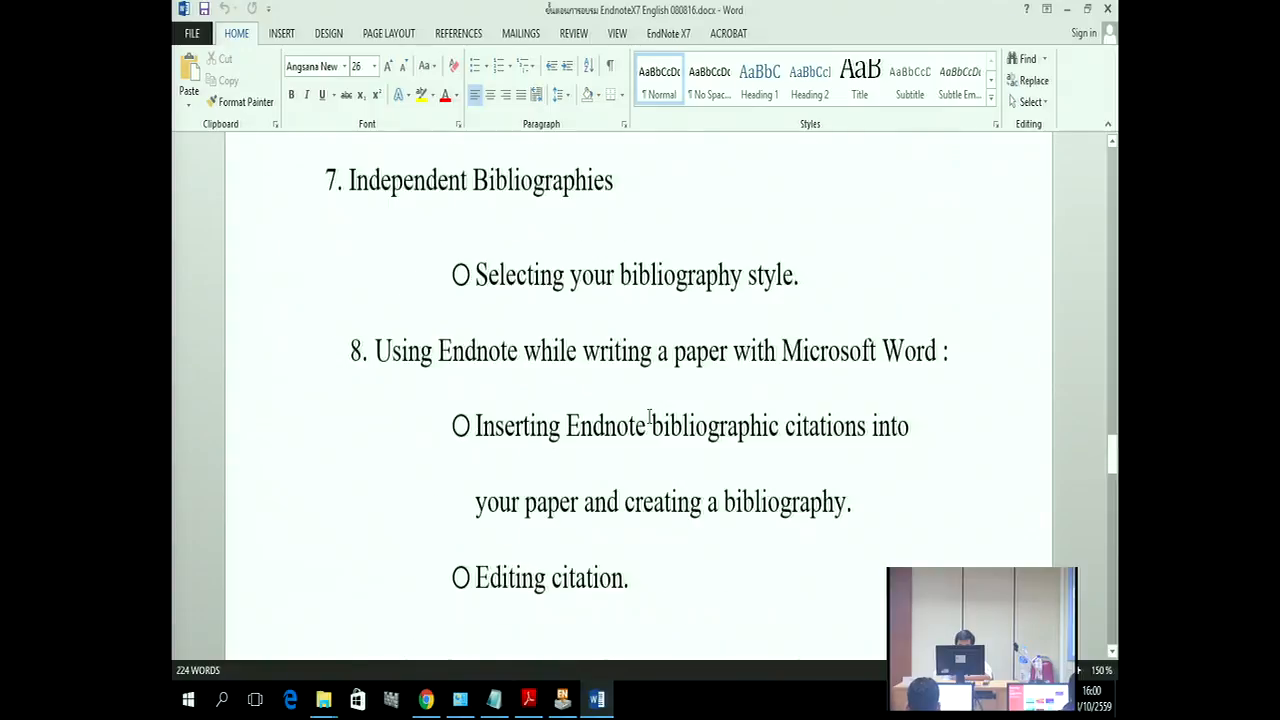
scroll(649, 416, down, 3)
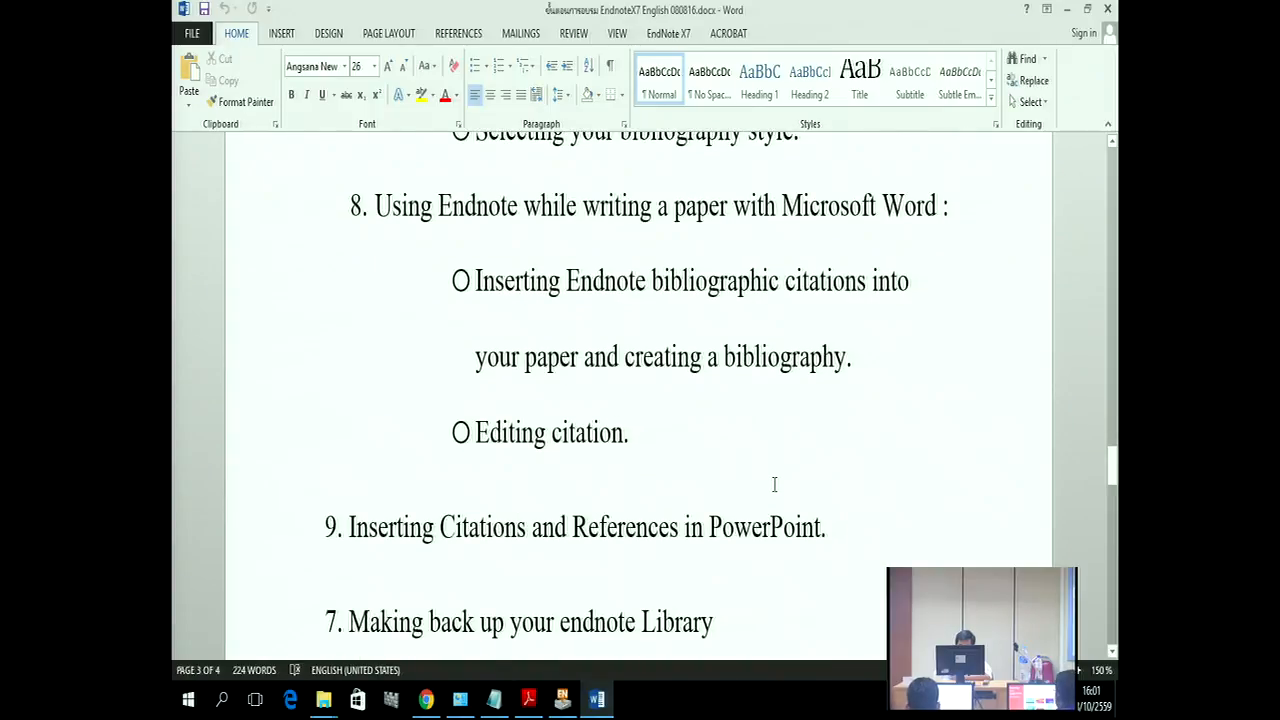
scroll(776, 480, down, 1)
scroll(772, 485, down, 1)
scroll(772, 485, up, 1)
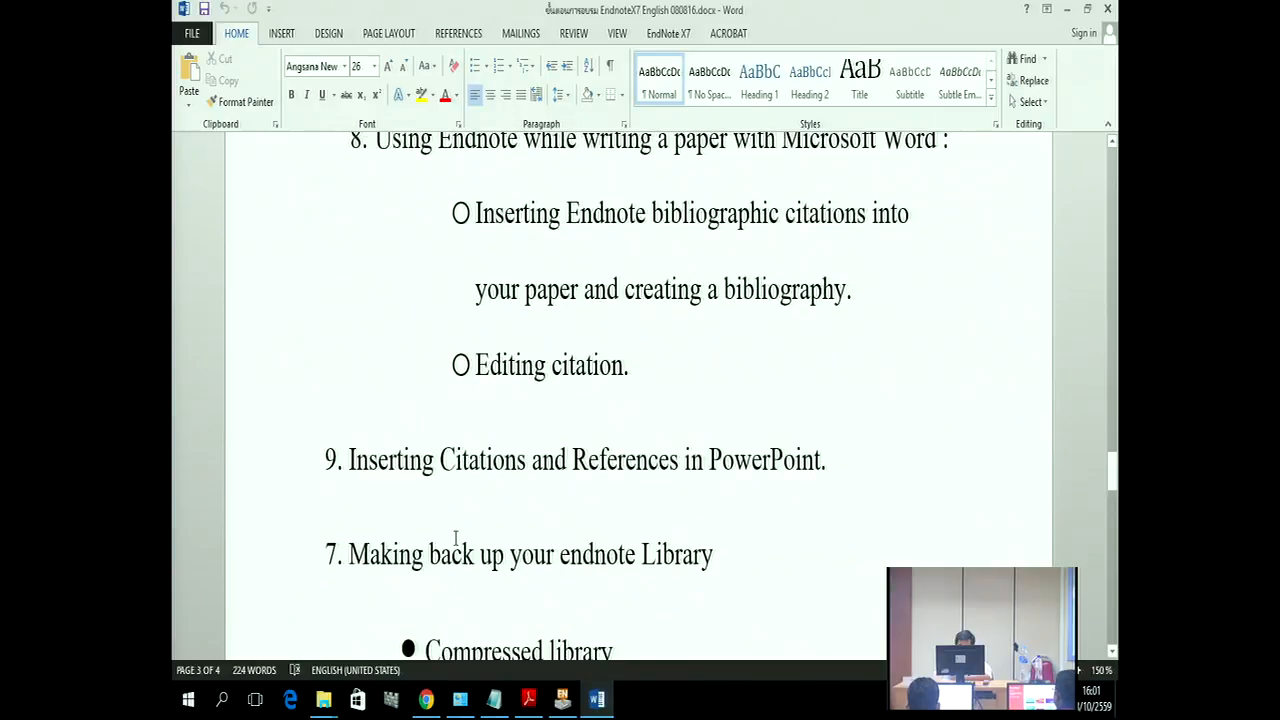
click(355, 466)
drag(365, 470, 737, 503)
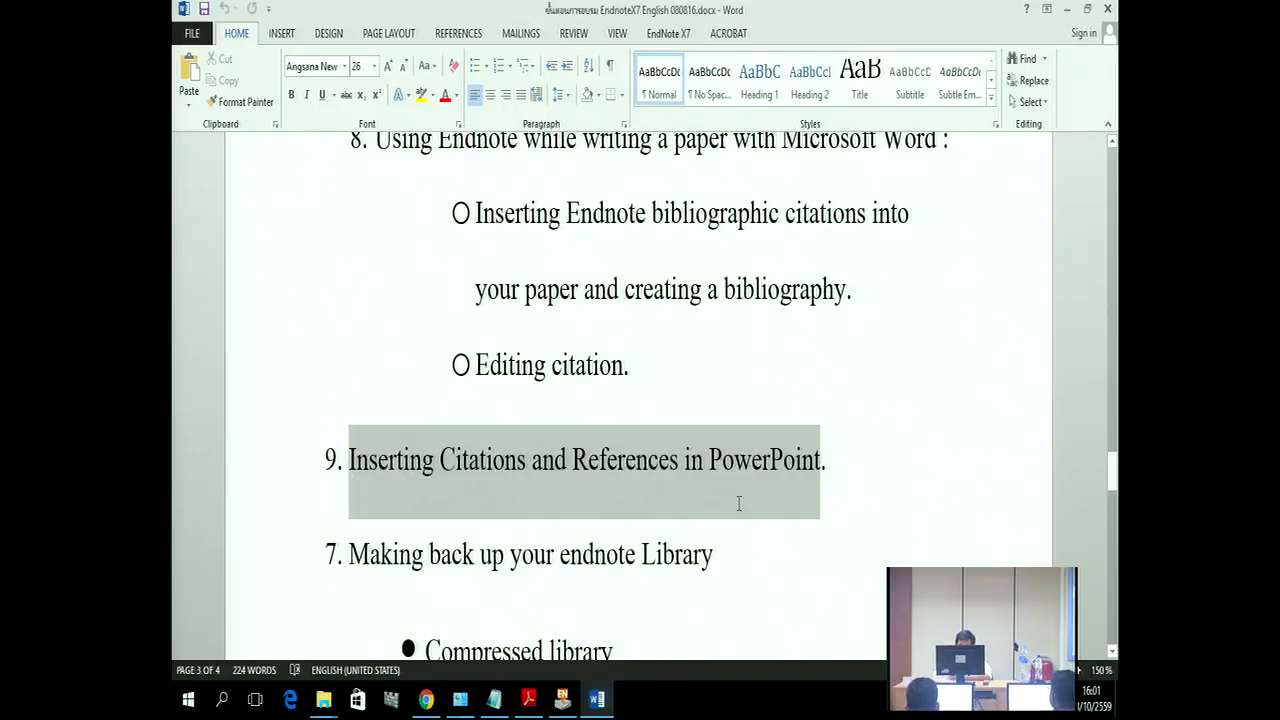
click(826, 577)
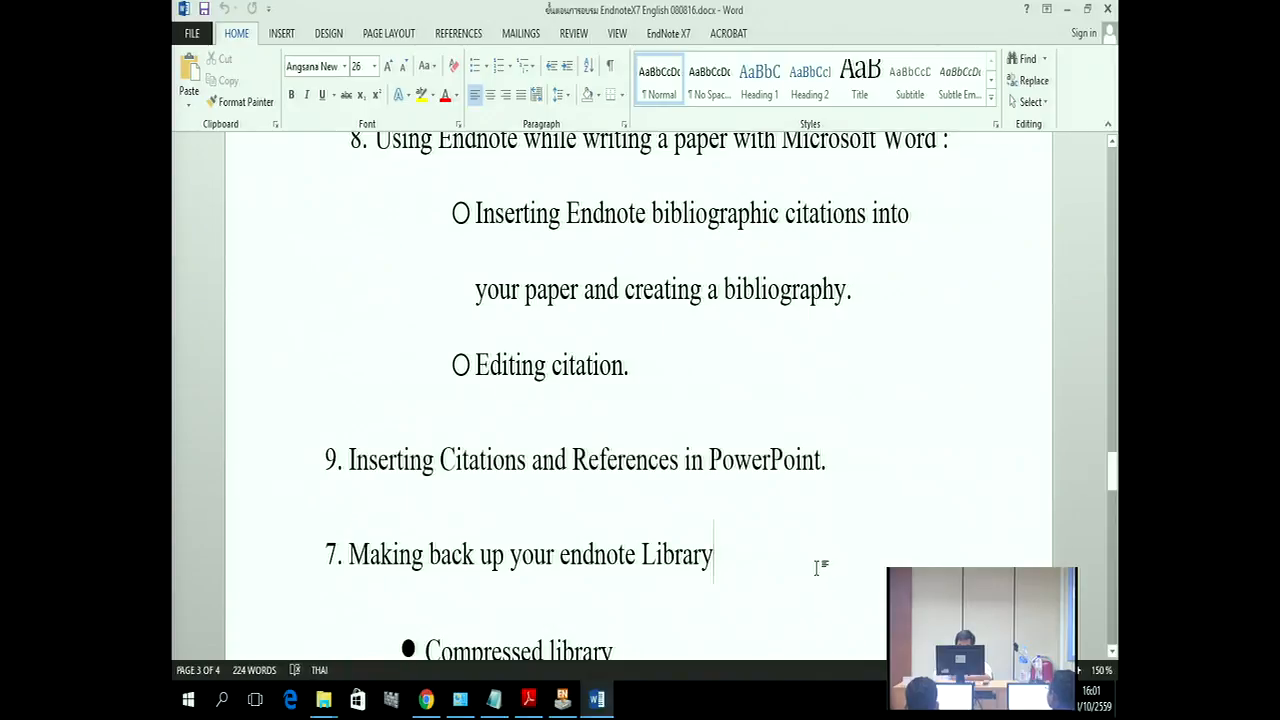
drag(710, 460, 812, 465)
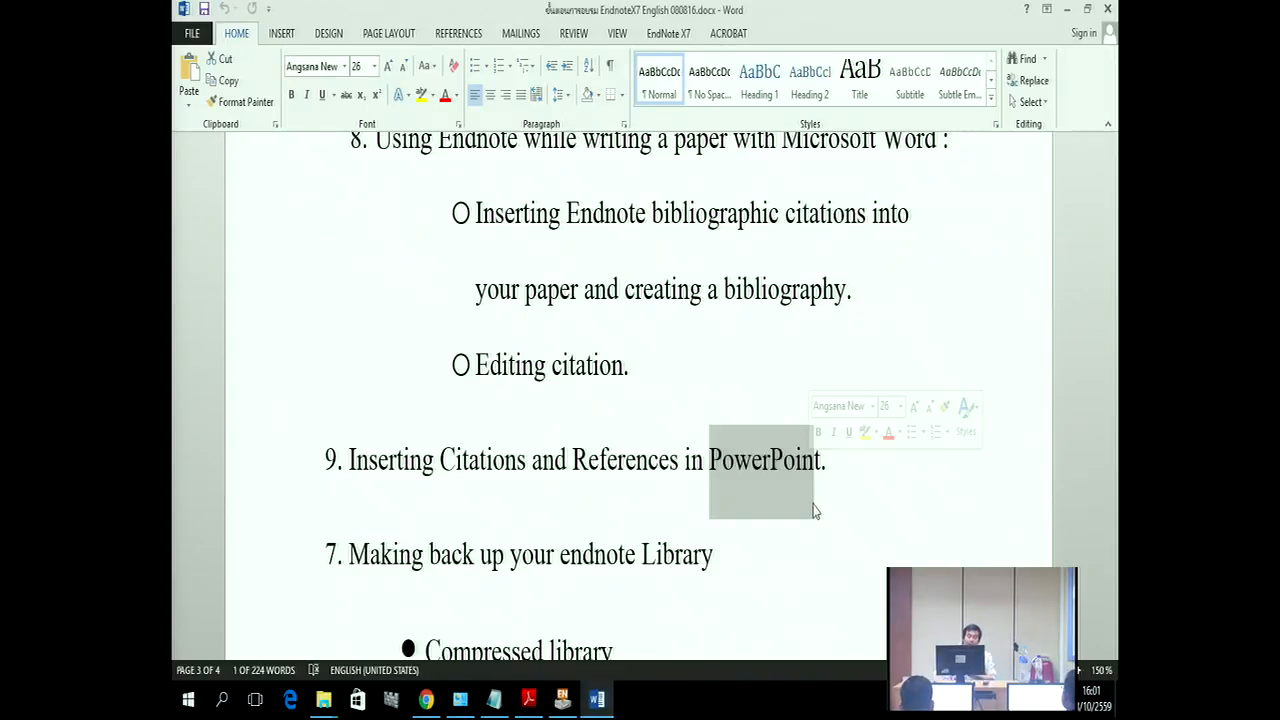
Step: Launch PowerPoint 2013 from Microsoft Office 2013 and create a blank presentation
click(195, 703)
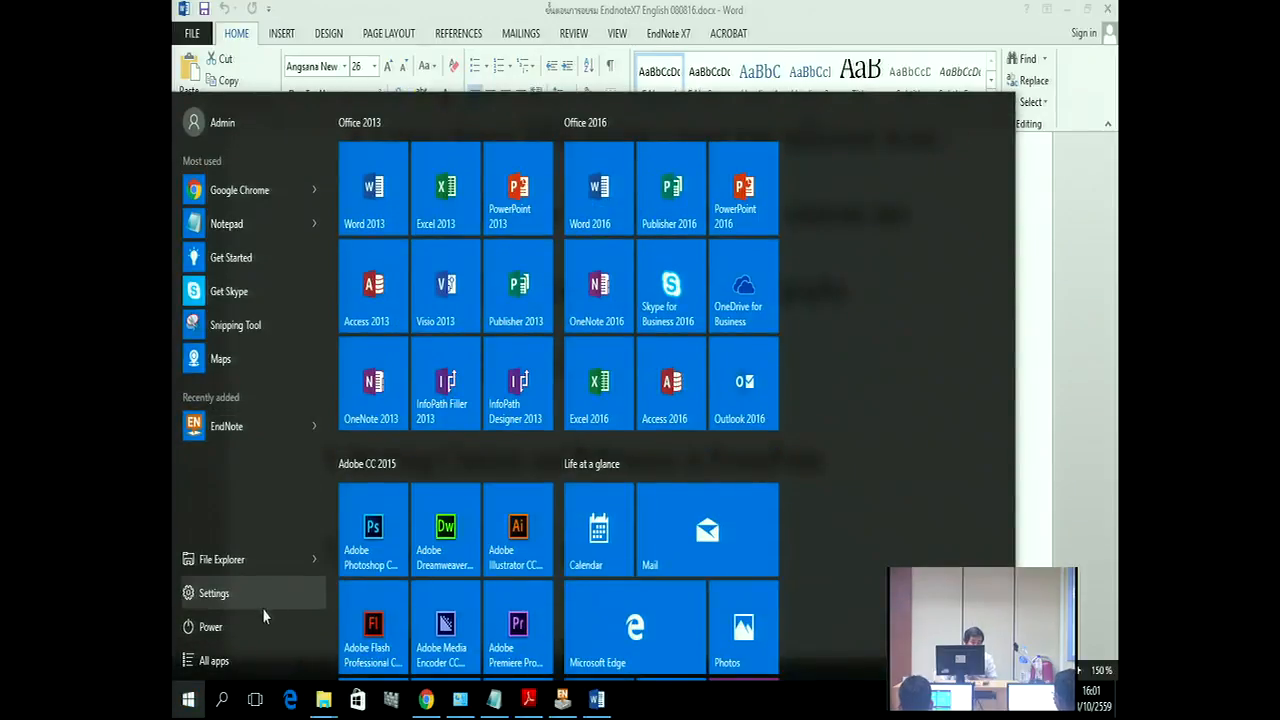
click(250, 661)
scroll(288, 375, down, 5)
scroll(289, 388, down, 6)
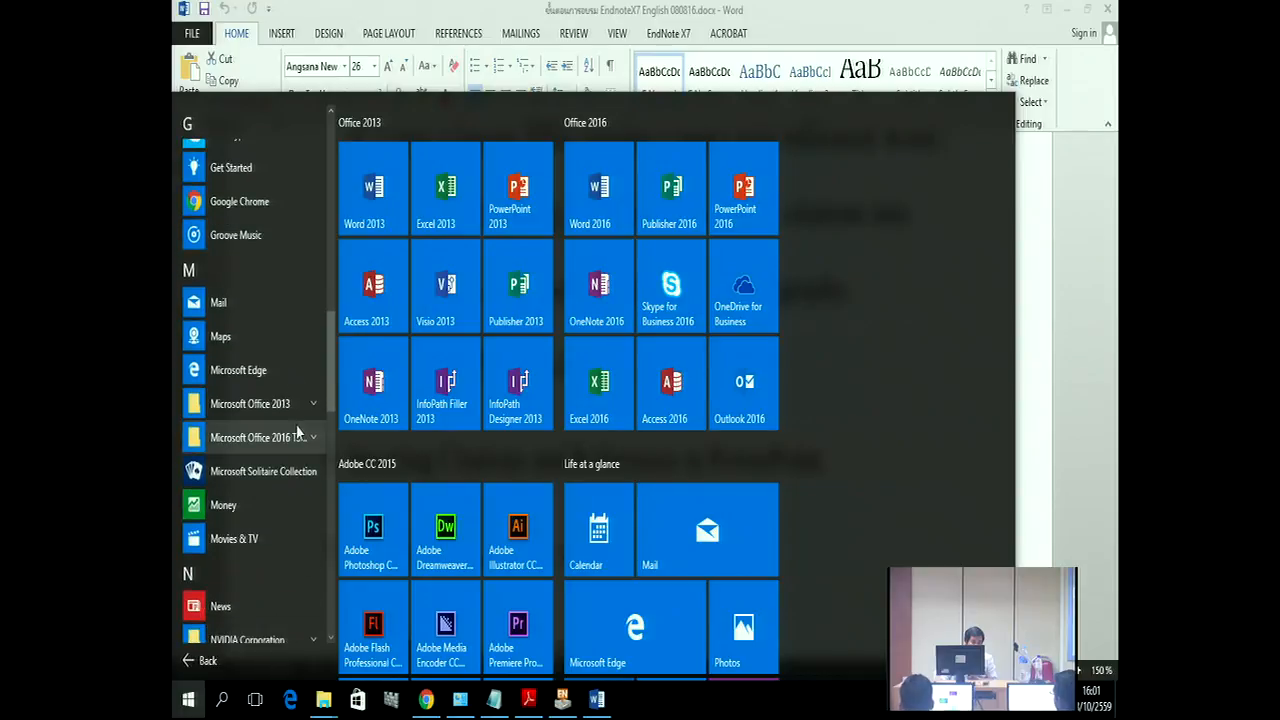
click(300, 403)
scroll(300, 403, down, 3)
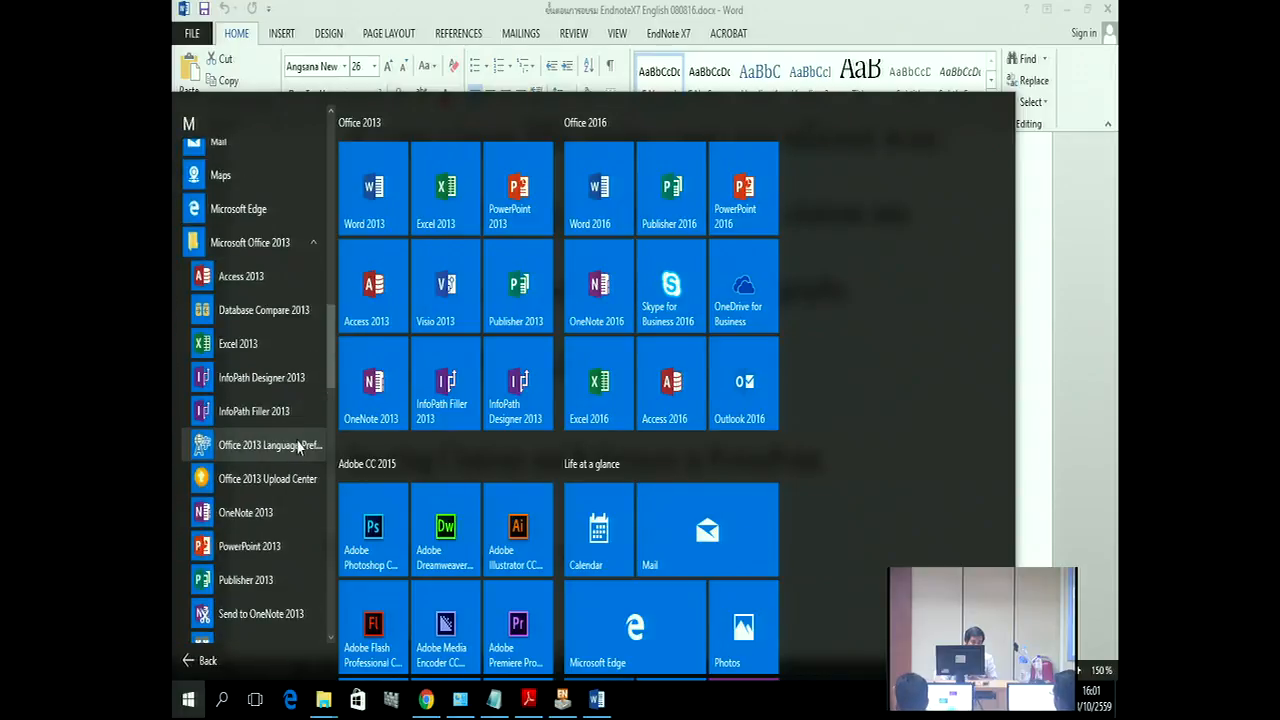
scroll(298, 447, down, 2)
click(251, 465)
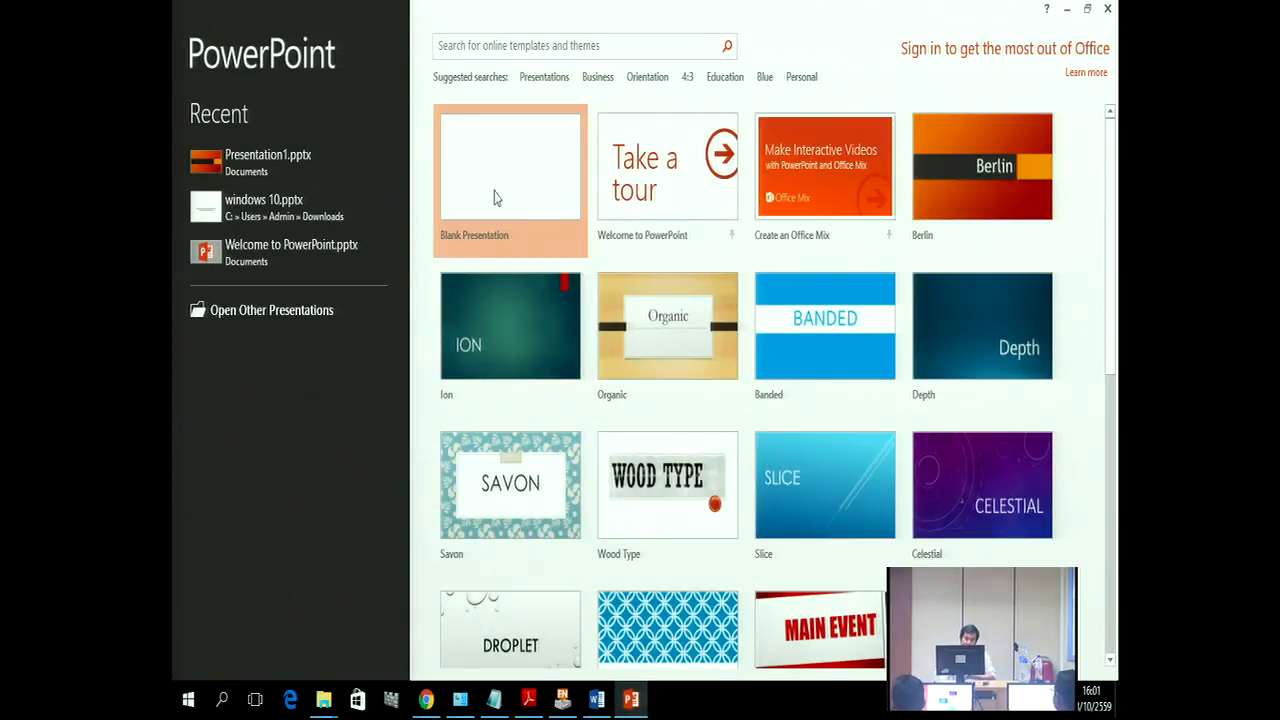
click(494, 198)
Step: Add a second slide and type sample bullet text in English
click(222, 268)
right_click(222, 268)
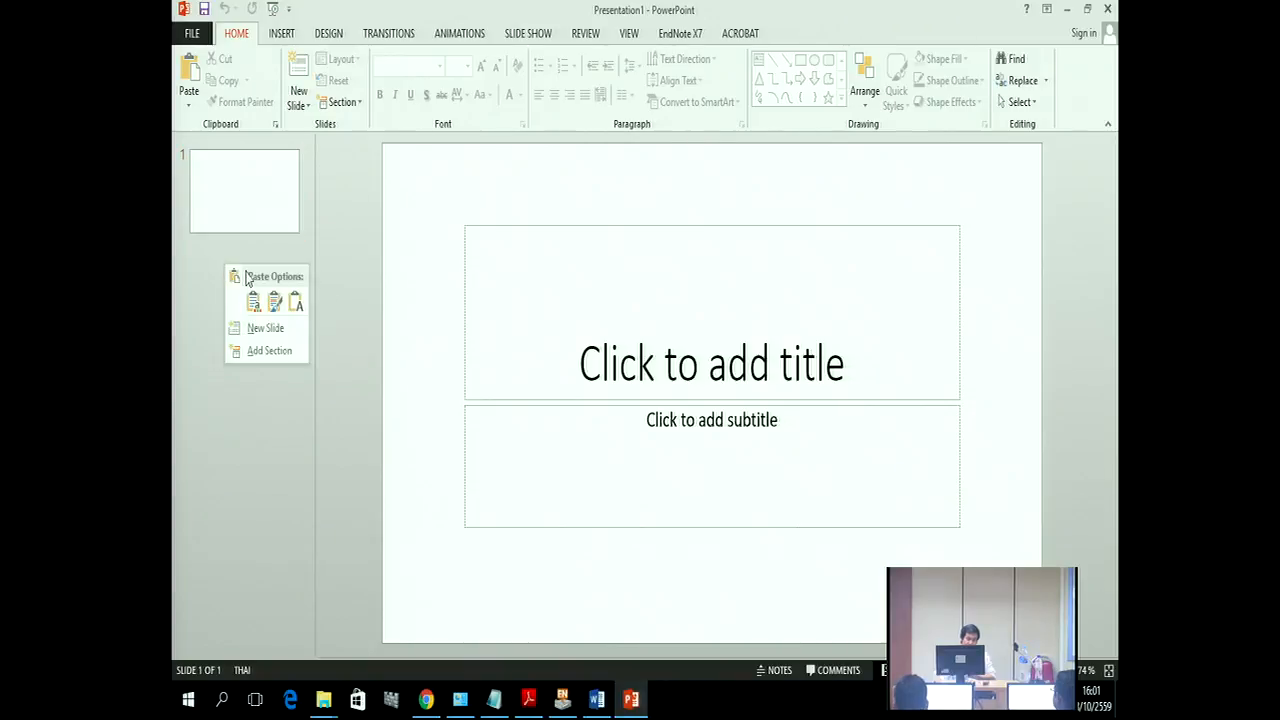
click(266, 336)
click(530, 300)
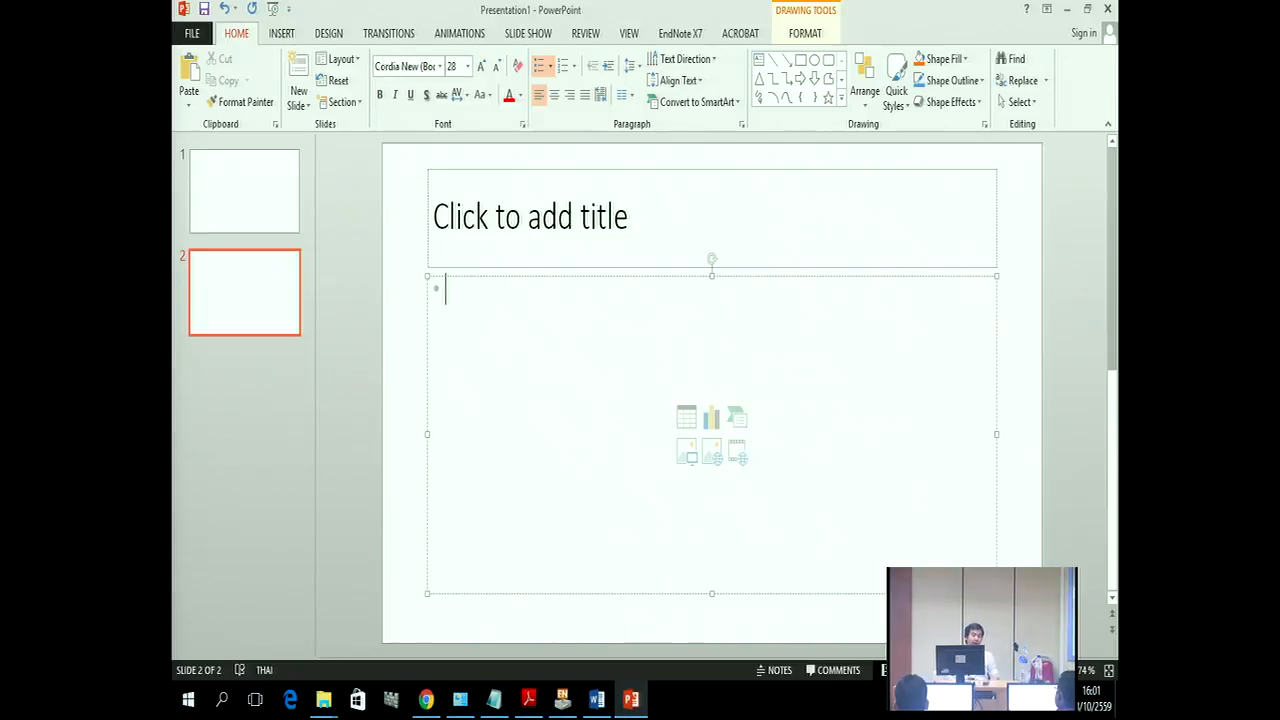
text(หก่ดท่า)
key(BackSpace)
key(BackSpace)
key(BackSpace)
key(BackSpace)
key(BackSpace)
key(BackSpace)
key(BackSpace)
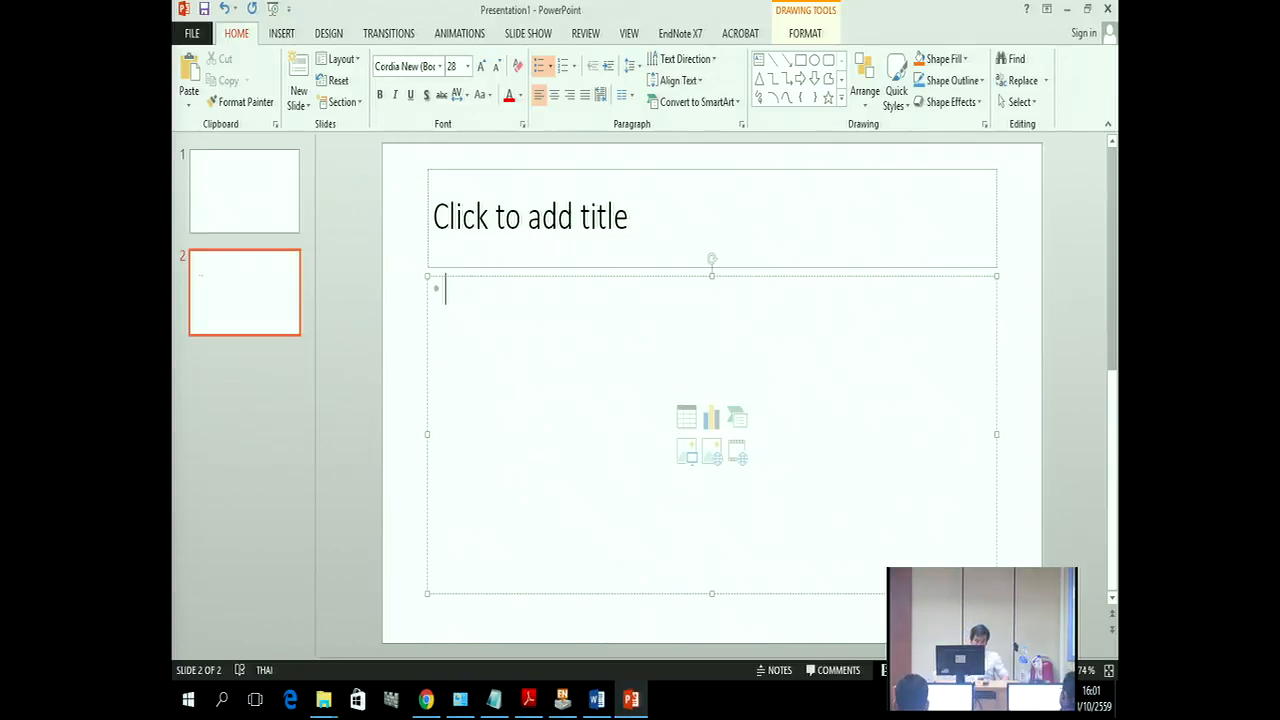
key(grave)
text(m)
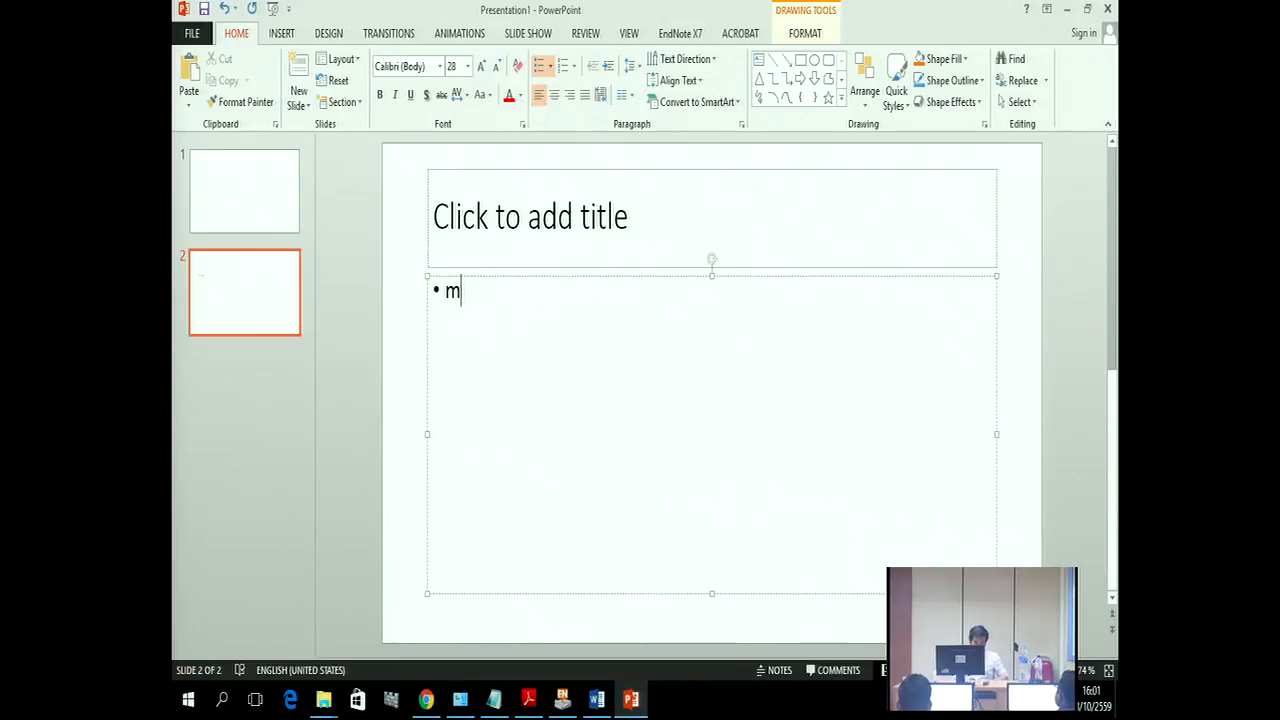
text(idl,kdl,lldkpk)
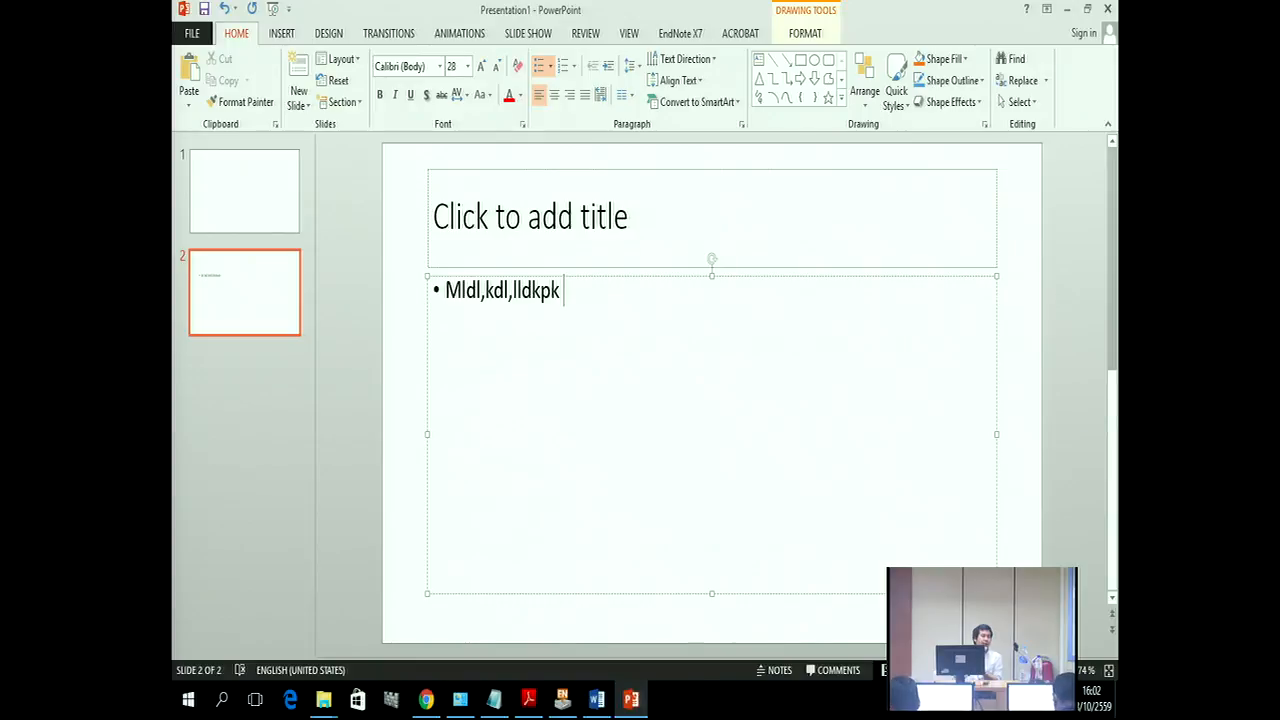
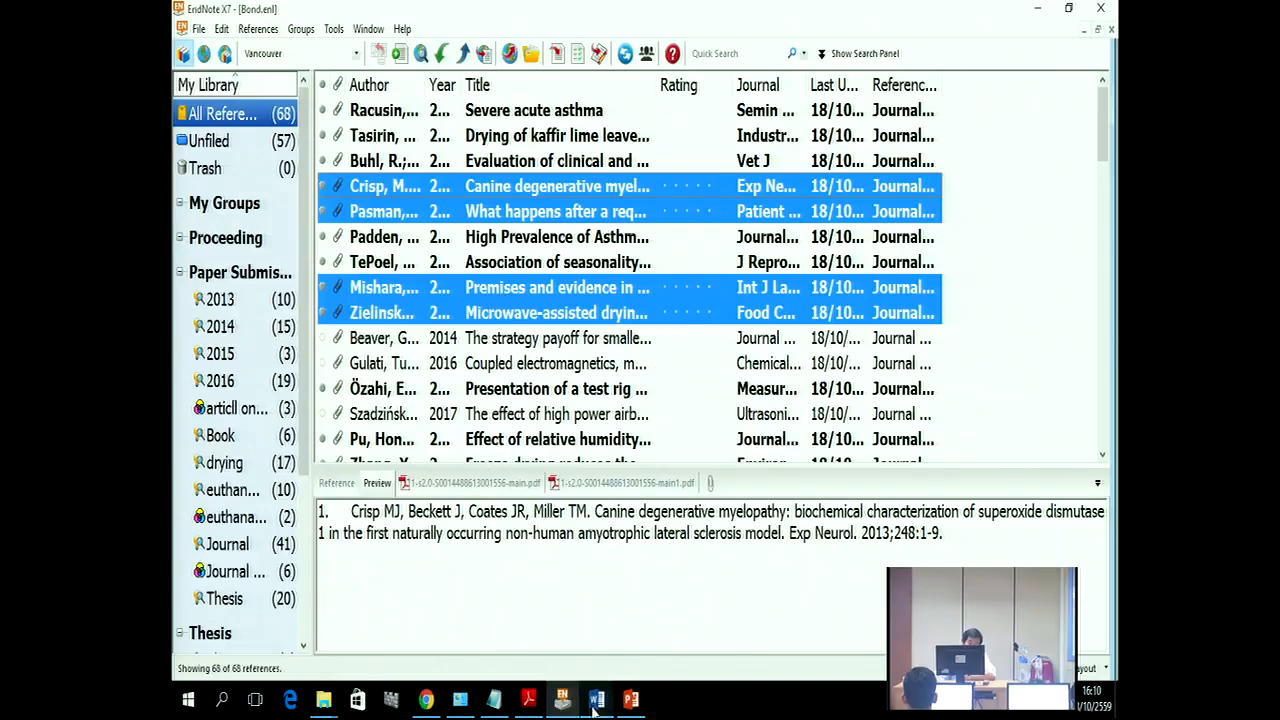
Step: Highlight 'Compressed library' in the Word handout, then return to EndNote's All References view of Bond.enl
drag(622, 403, 437, 400)
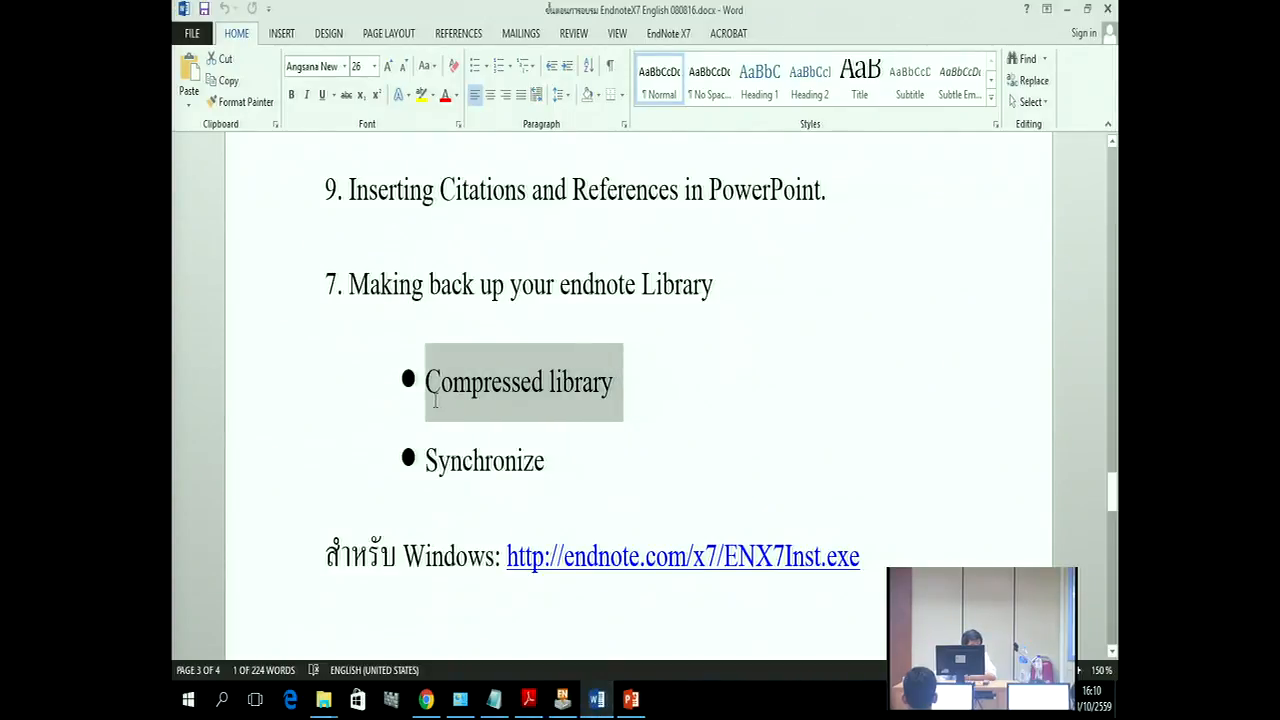
drag(433, 400, 432, 402)
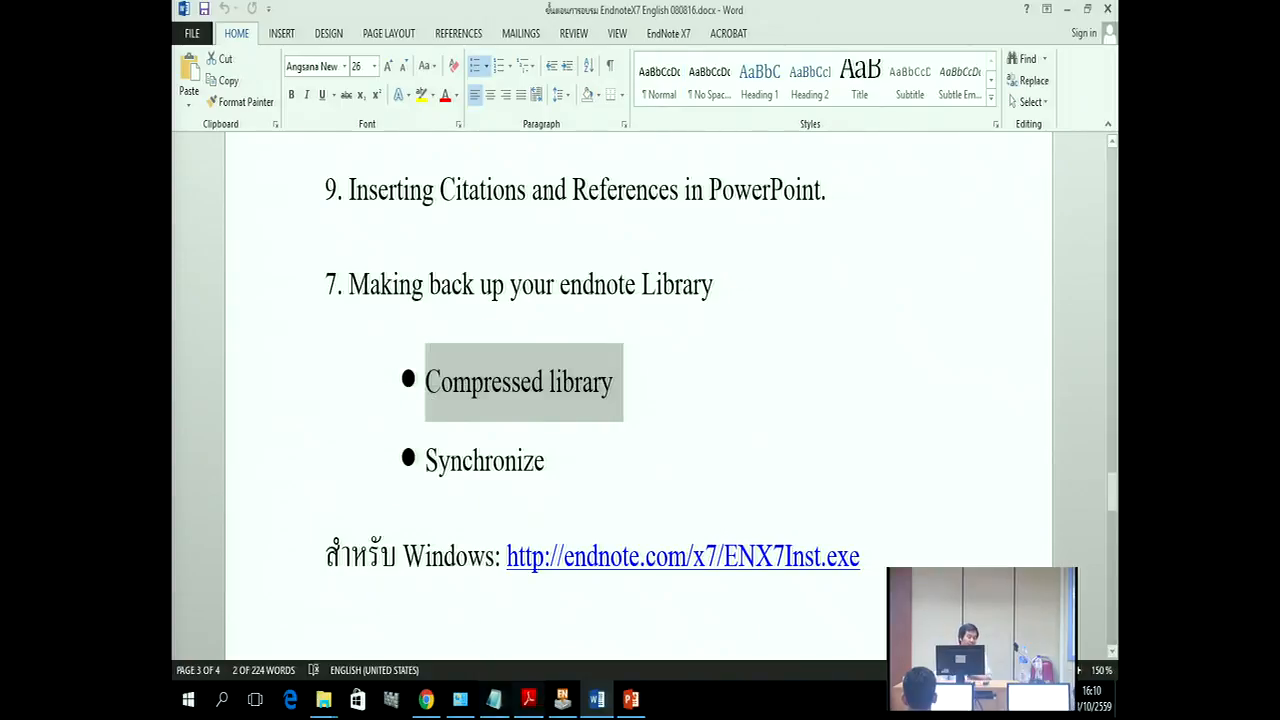
click(562, 699)
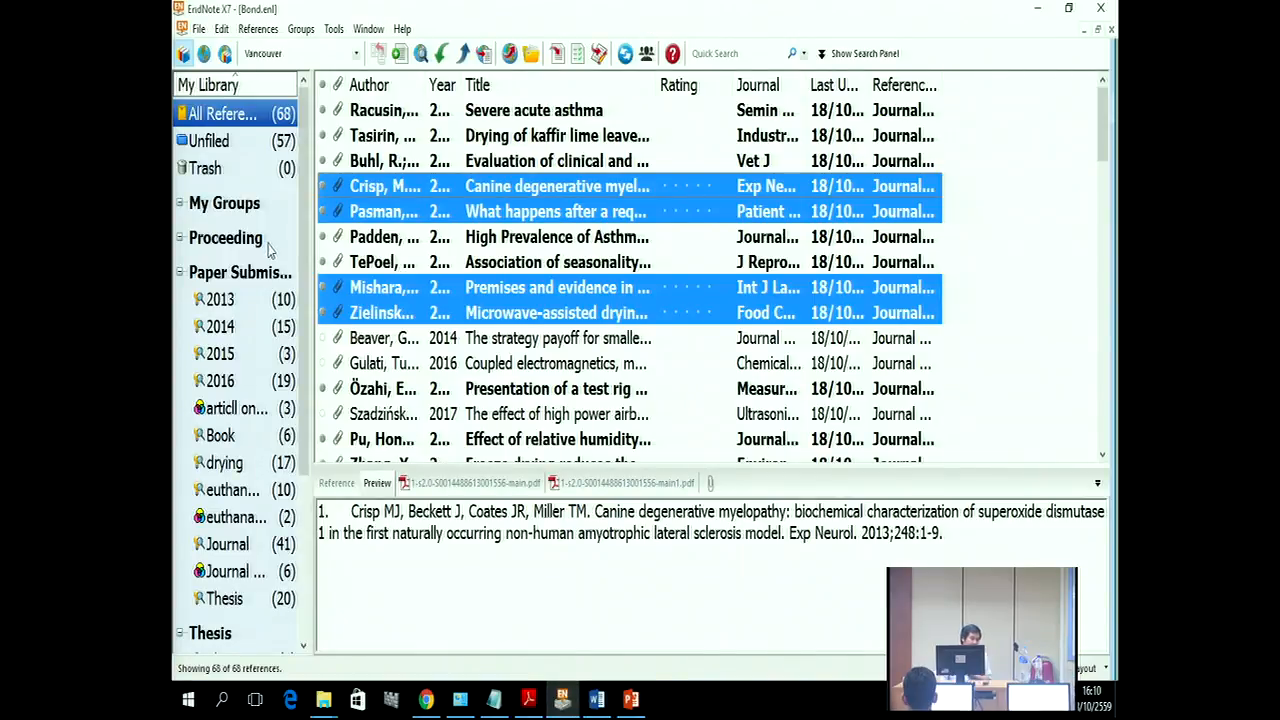
click(223, 113)
click(199, 29)
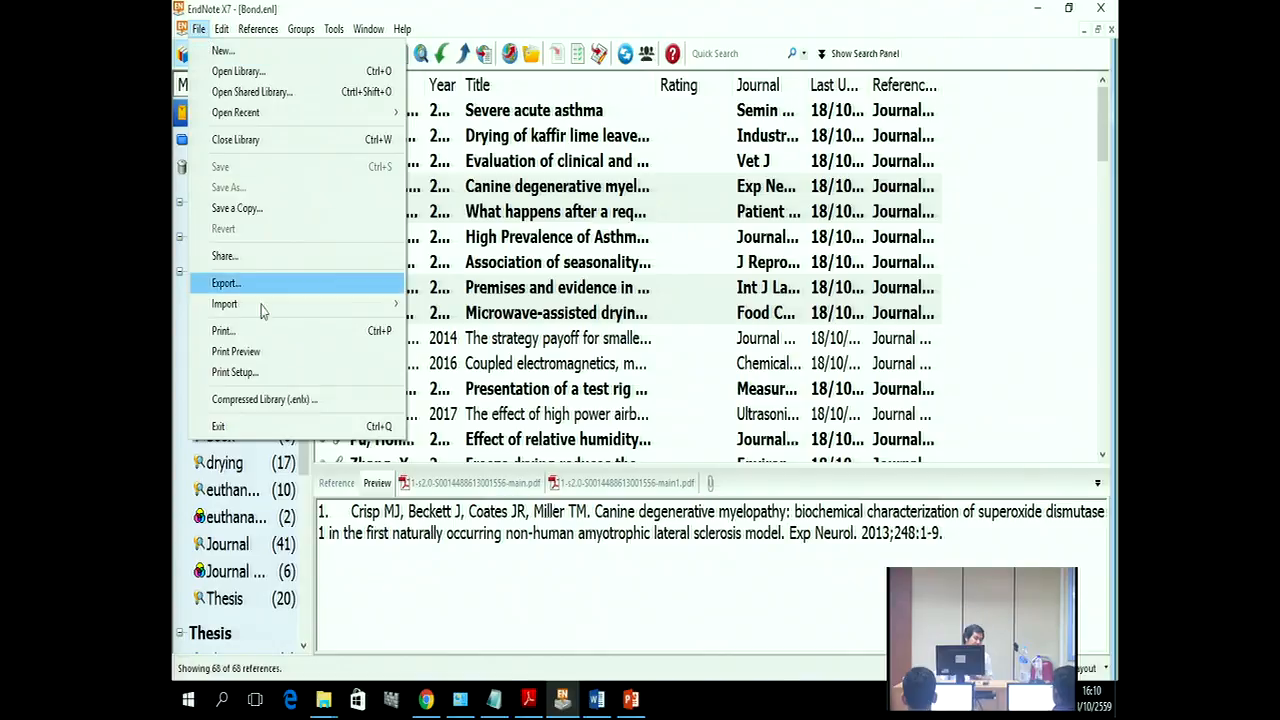
Step: Back up all references with file attachments as the compressed library Bond.enlx in Documents
click(264, 400)
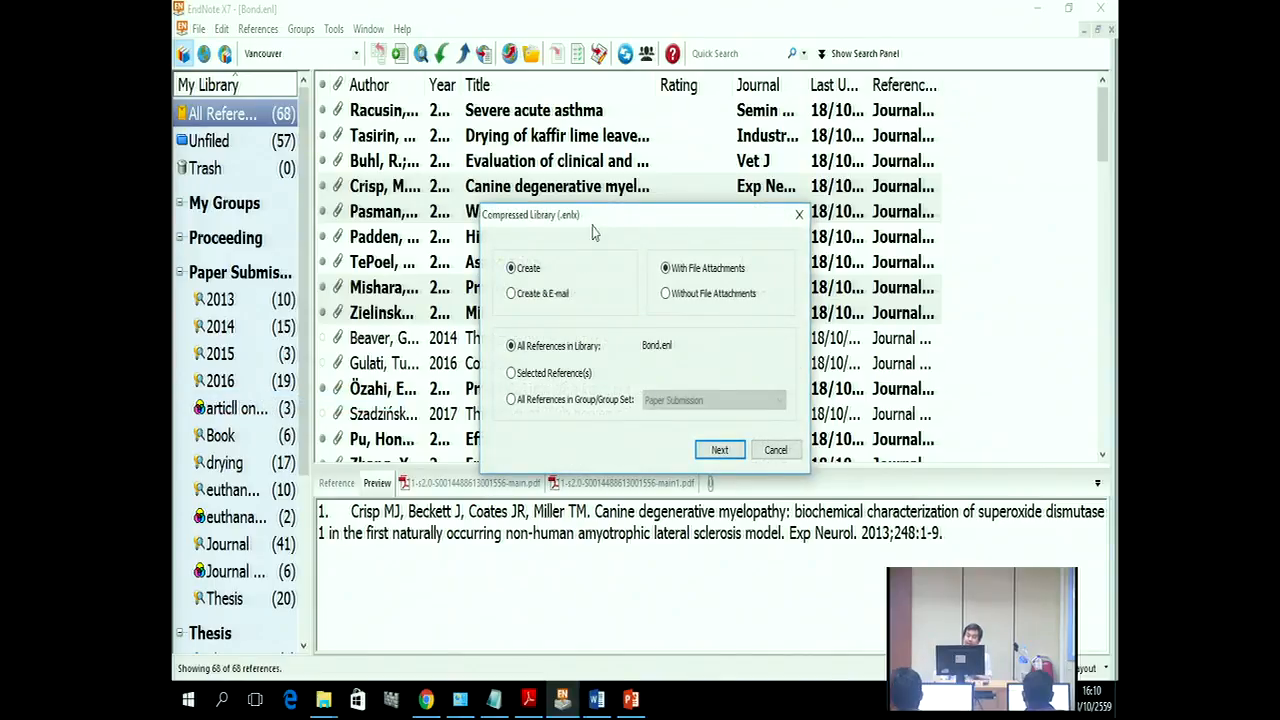
drag(594, 218, 604, 162)
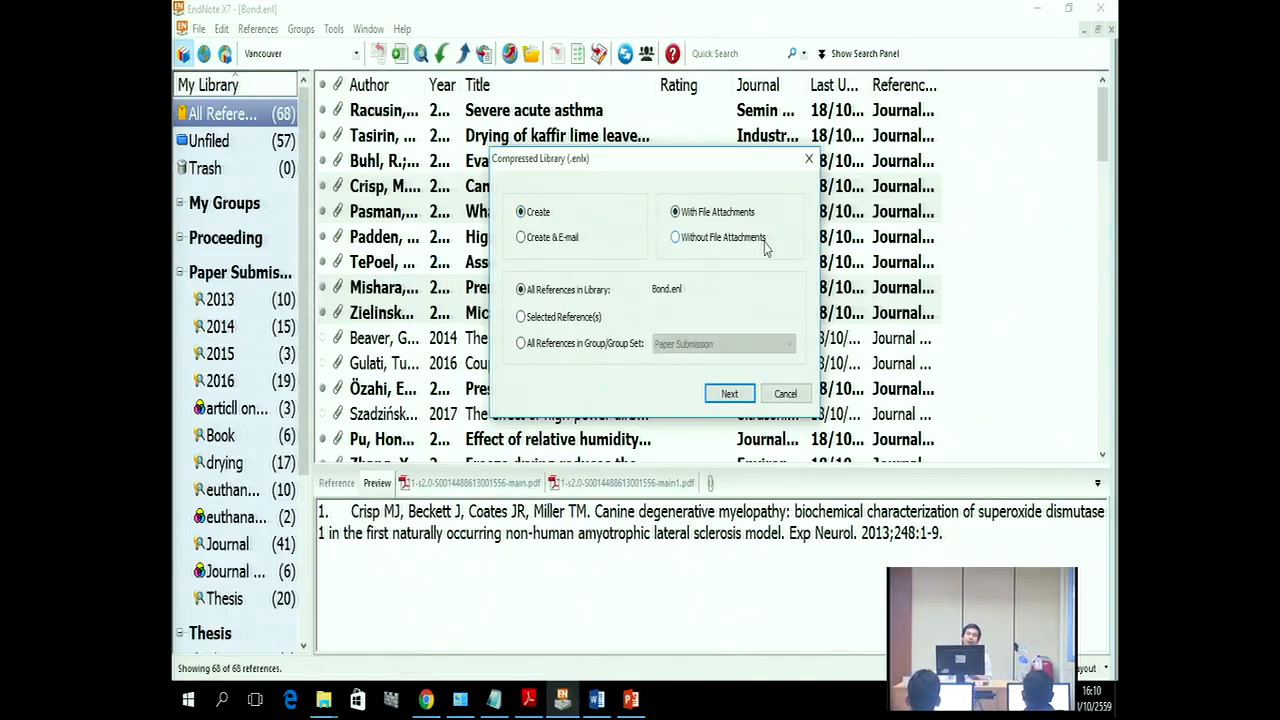
click(528, 348)
click(726, 345)
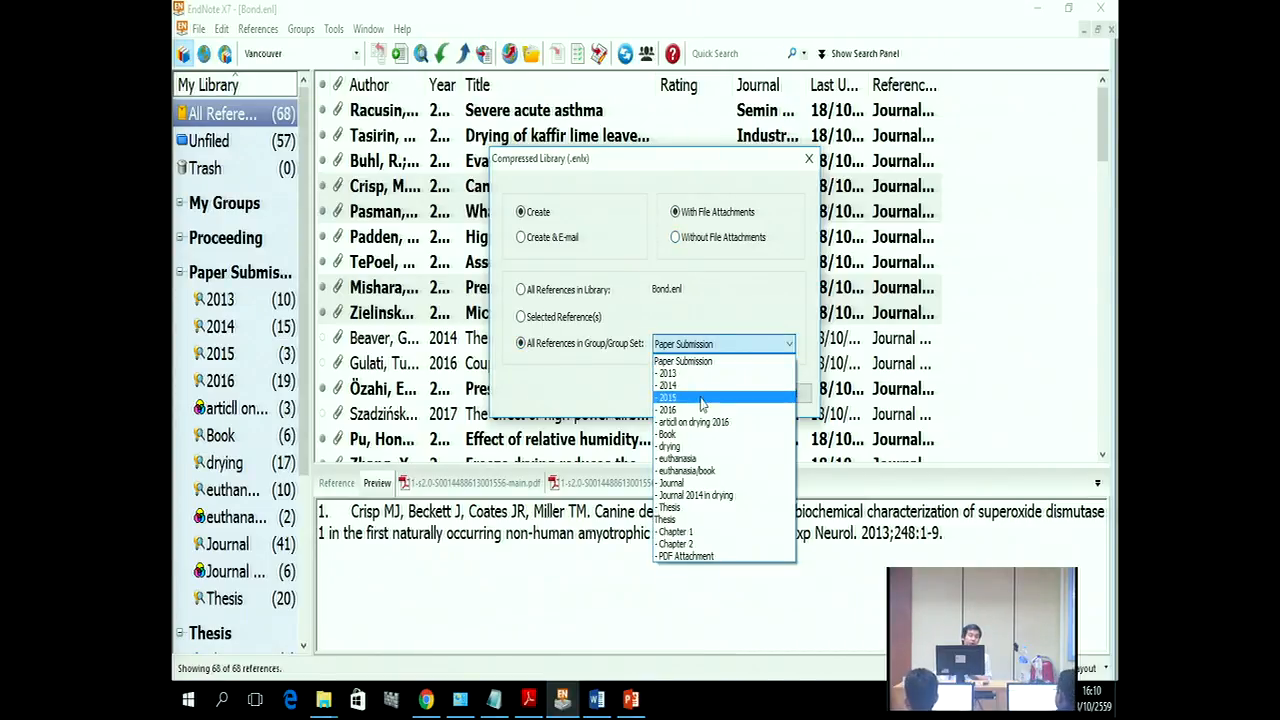
click(521, 297)
click(521, 291)
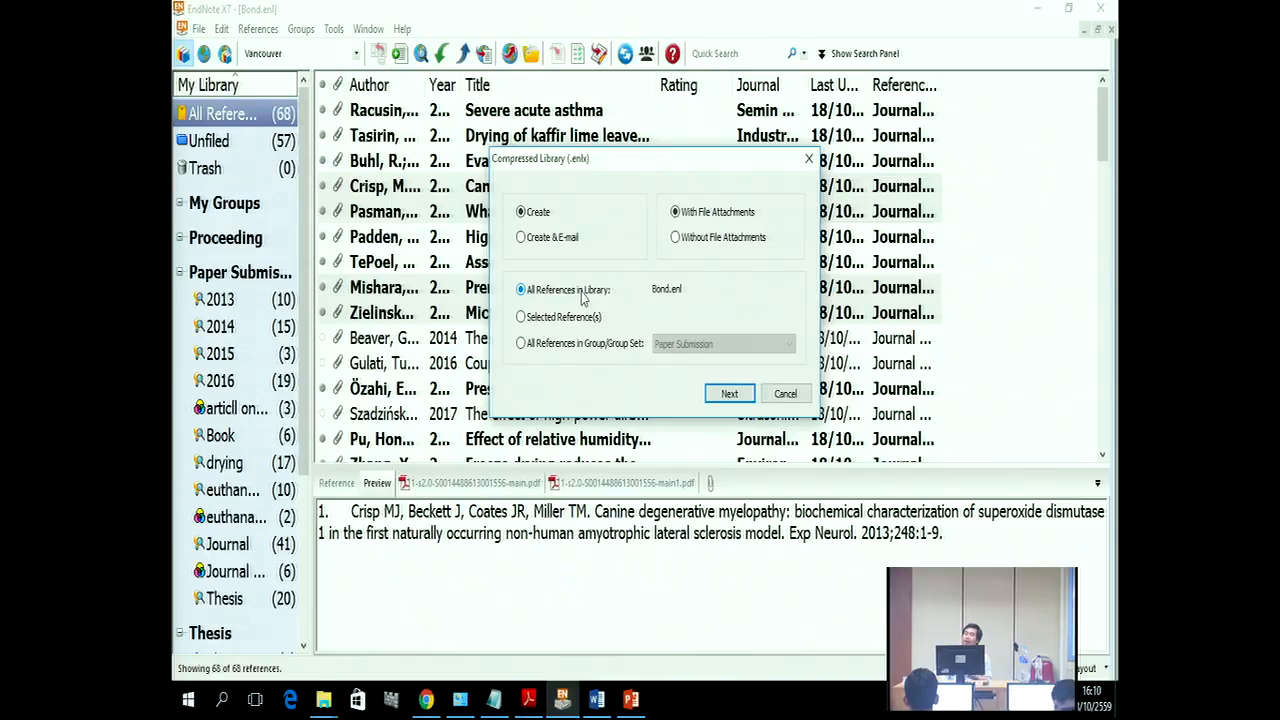
click(730, 394)
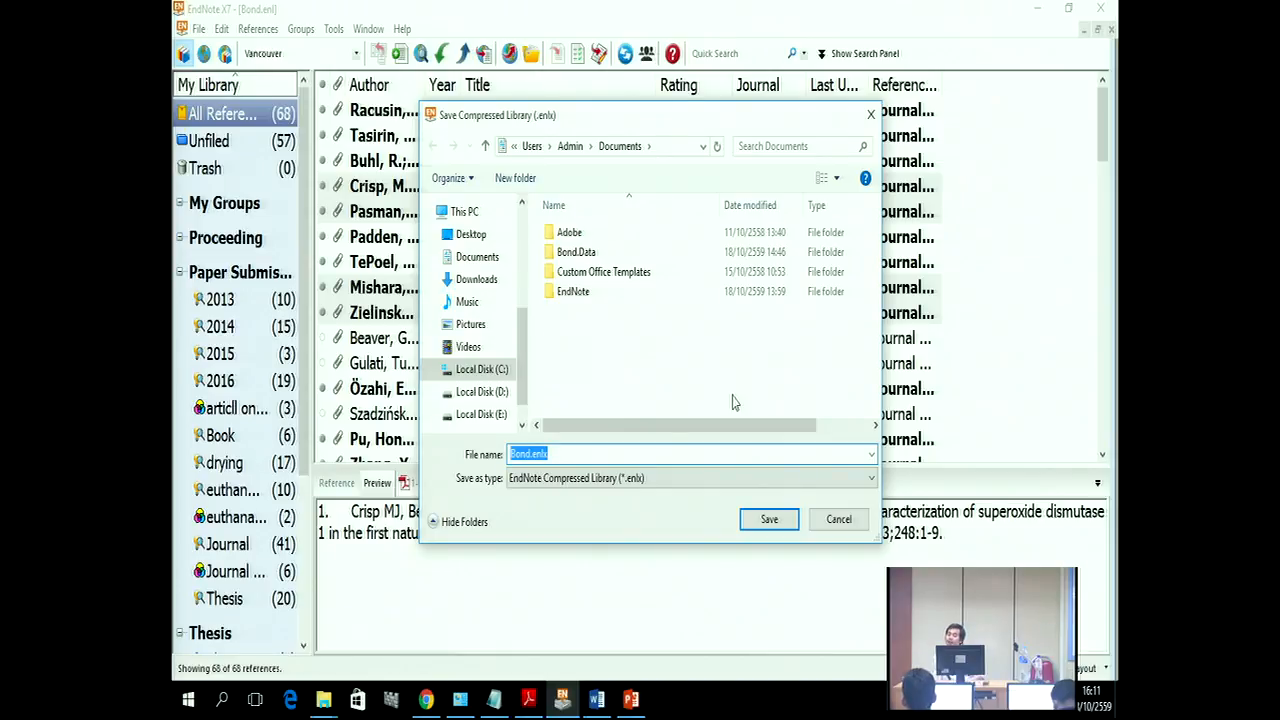
click(769, 519)
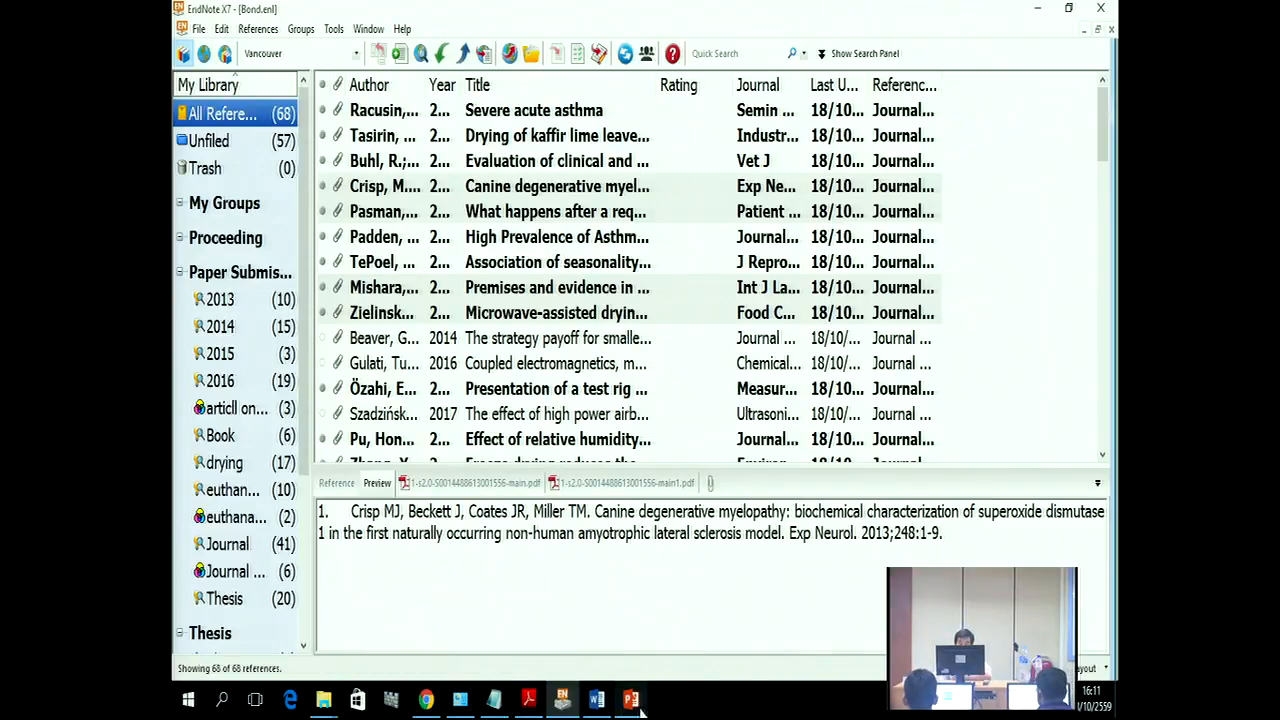
click(597, 700)
click(553, 488)
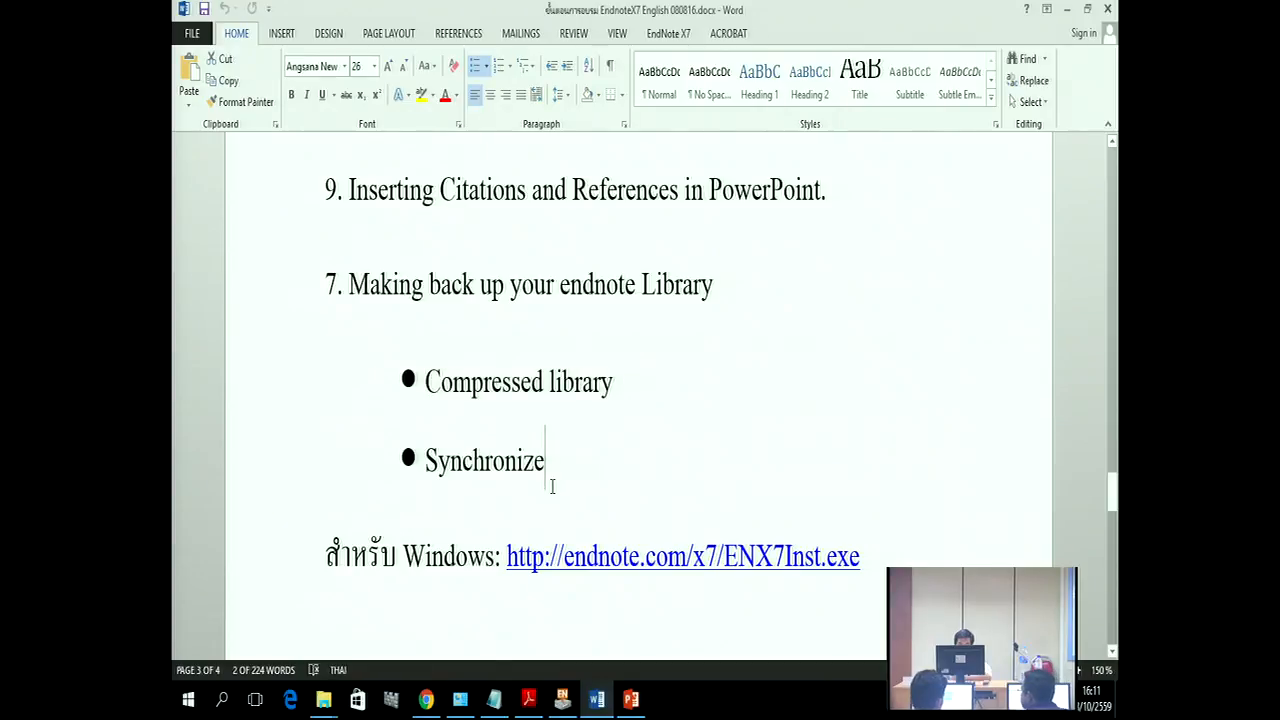
drag(553, 488, 416, 458)
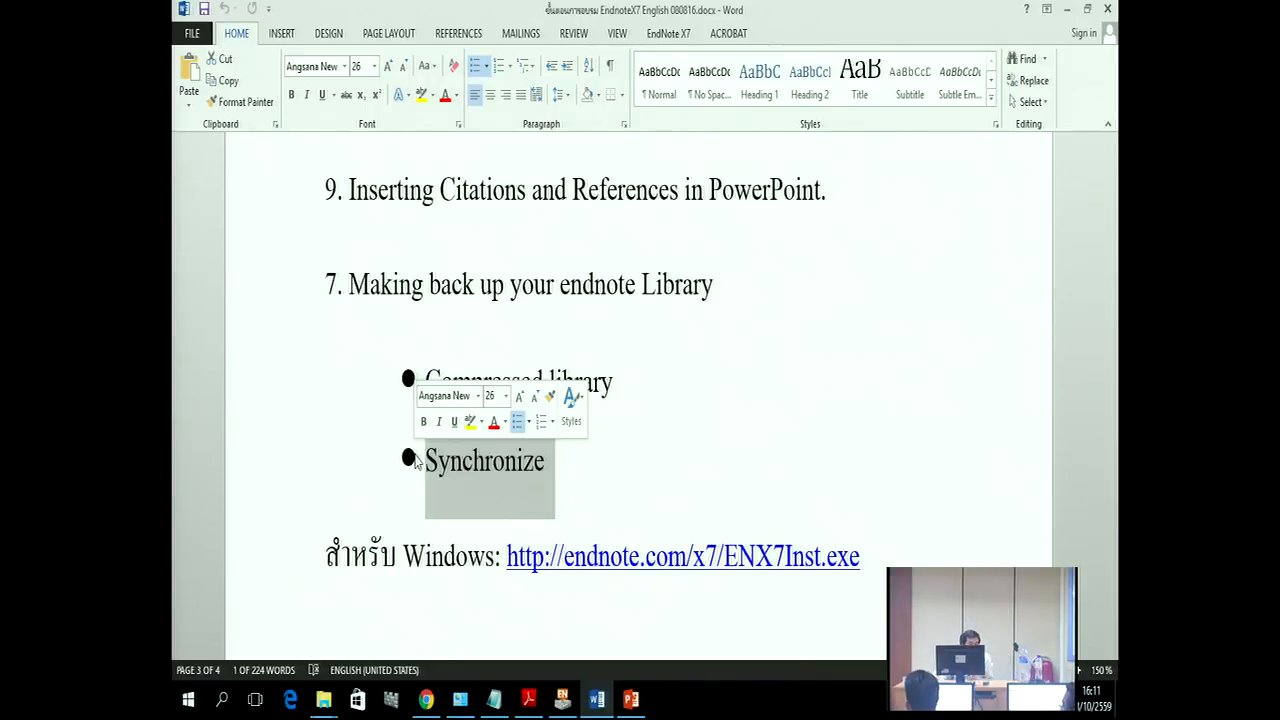
drag(558, 468, 448, 466)
click(562, 699)
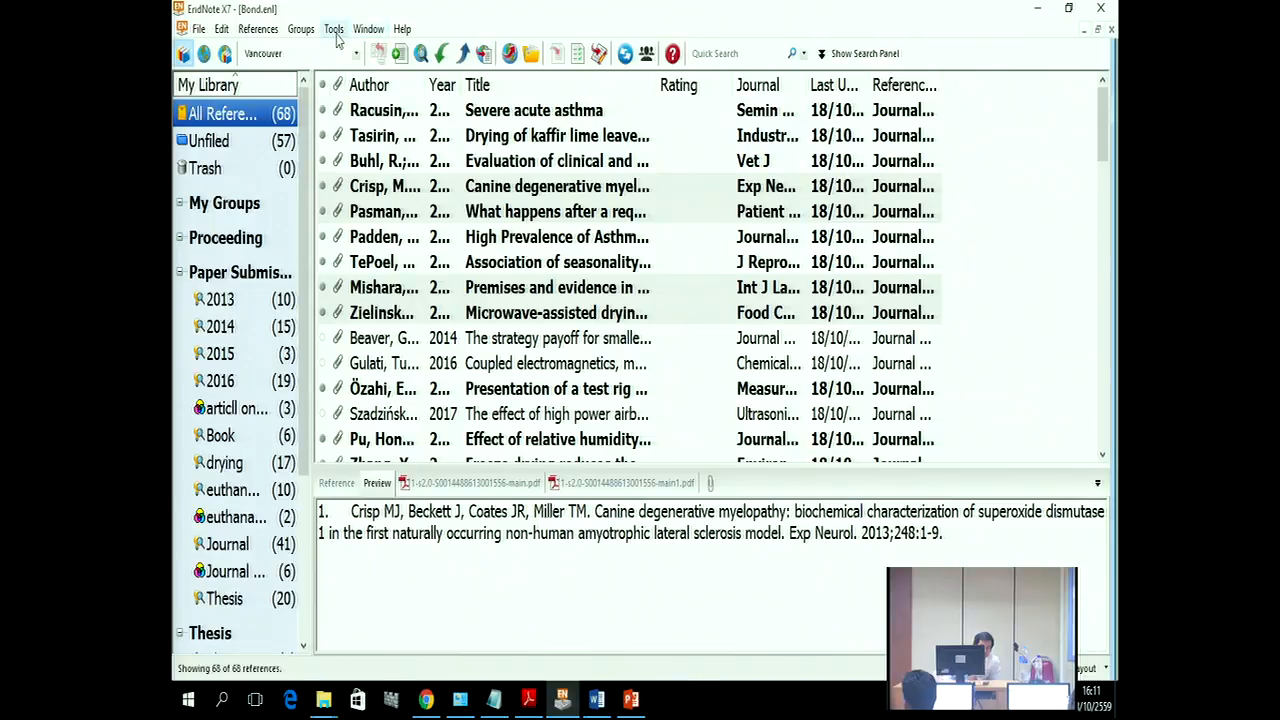
Step: From the Sync section of EndNote Preferences, choose Enable Sync to bring up the EndNote Login
click(224, 31)
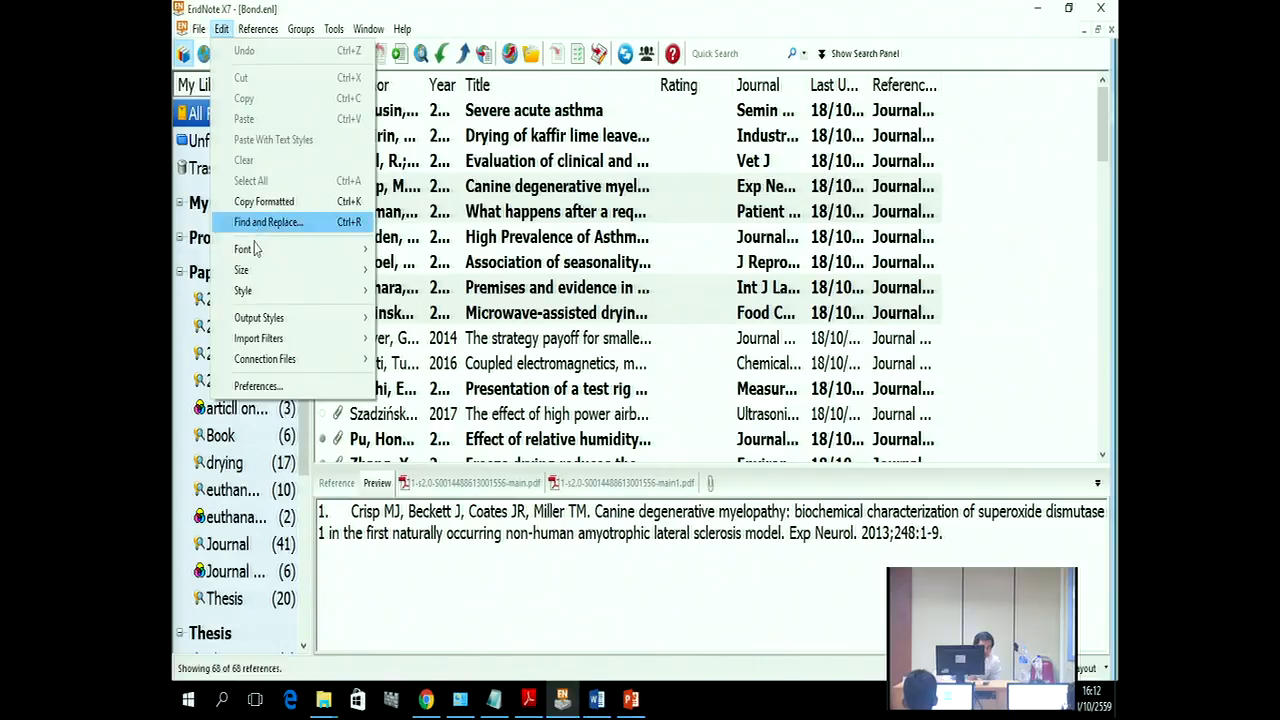
click(277, 388)
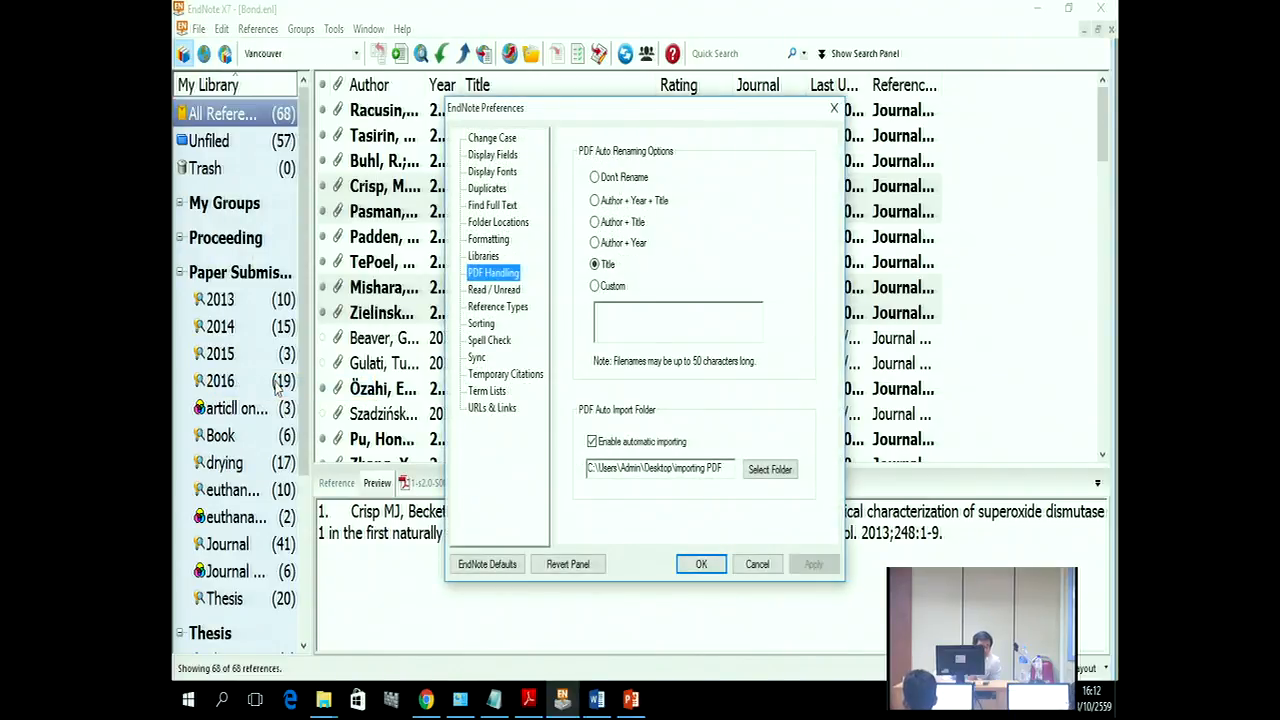
click(477, 358)
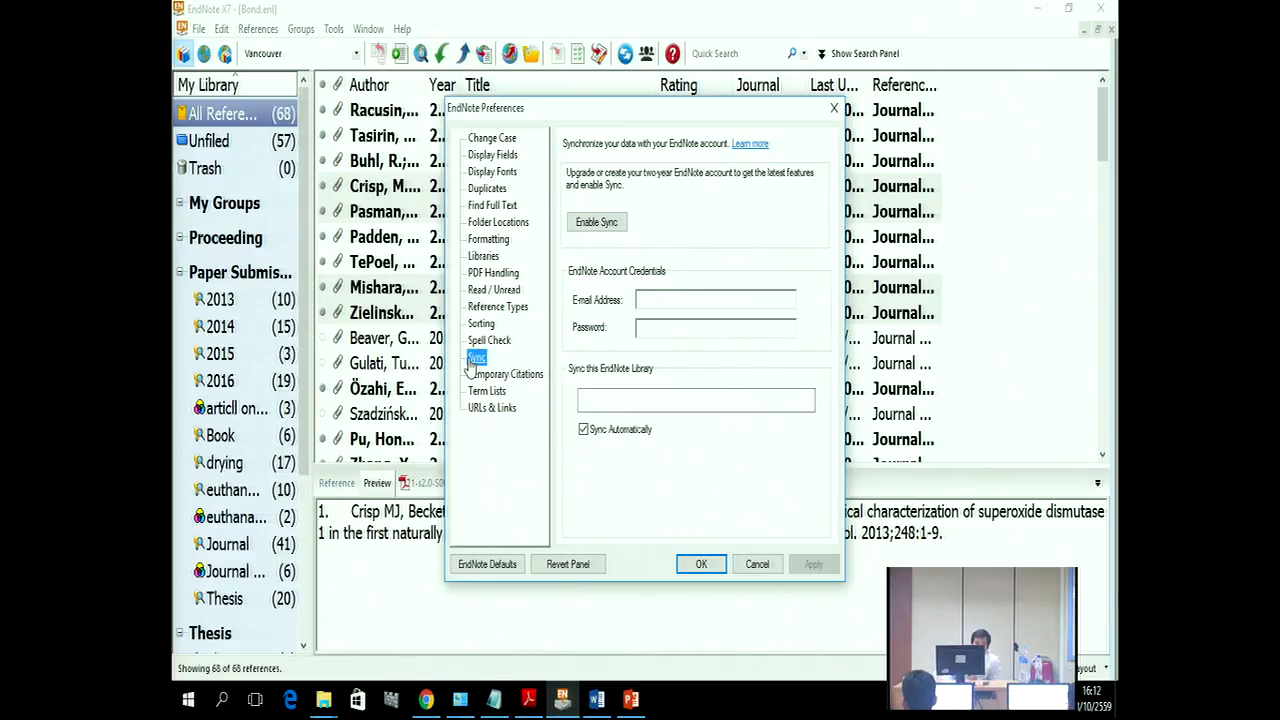
click(597, 222)
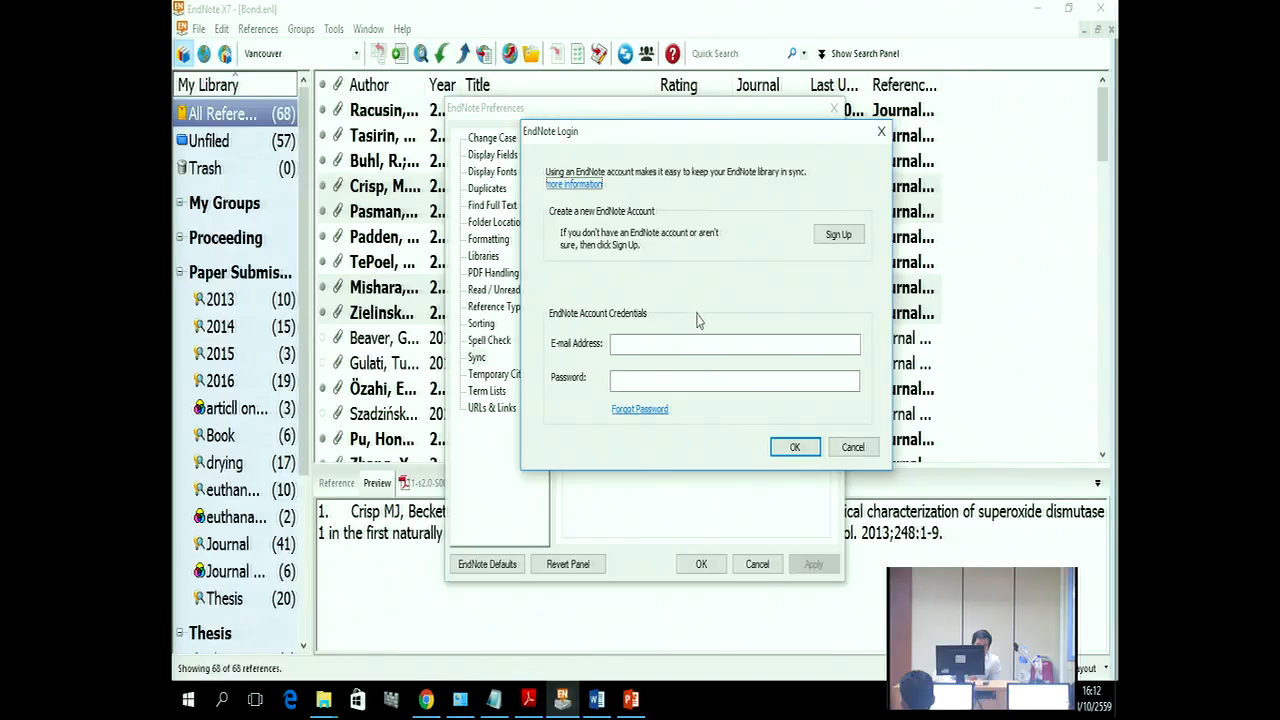
Step: Start a new EndNote account and enter the e-mail address, correcting the mistyped text
click(840, 236)
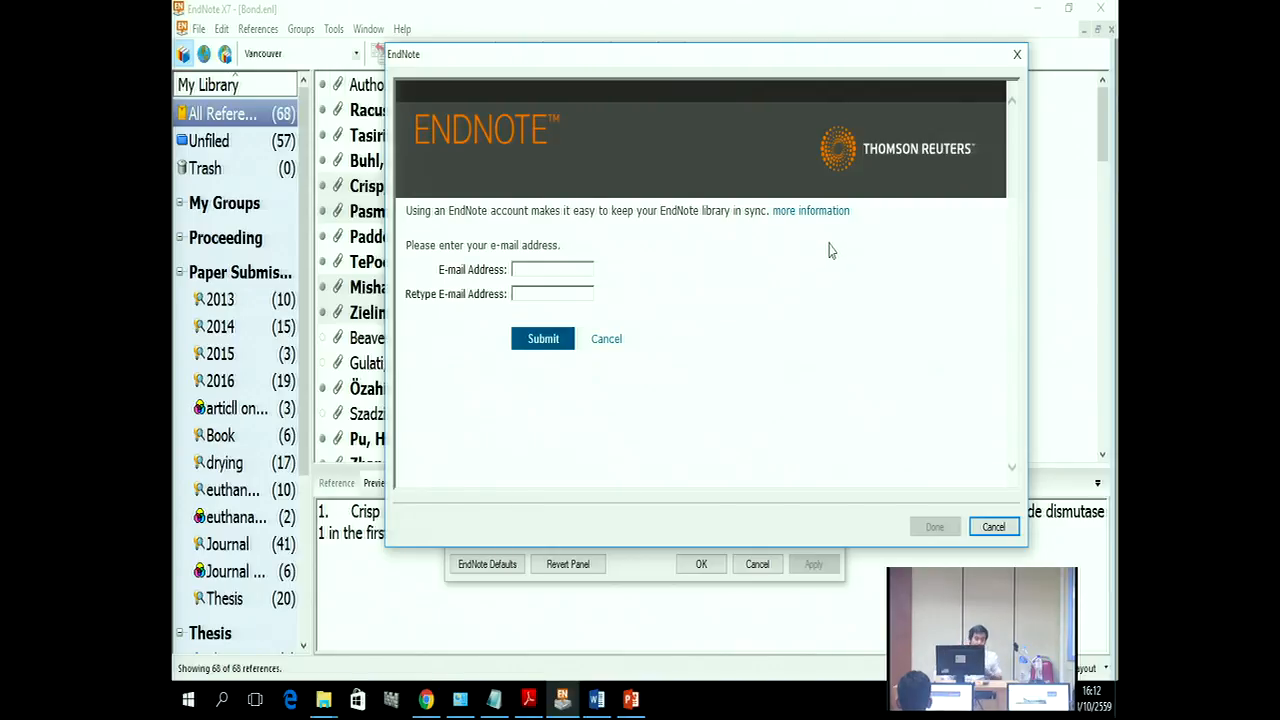
click(557, 269)
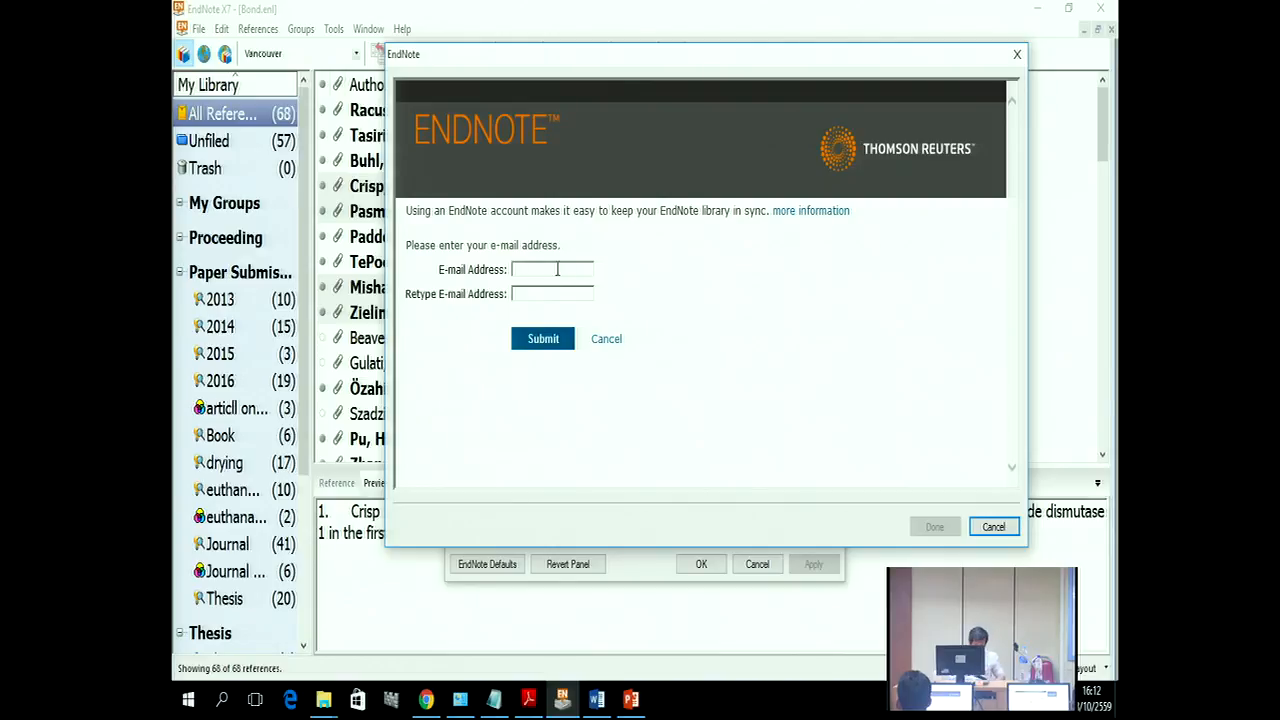
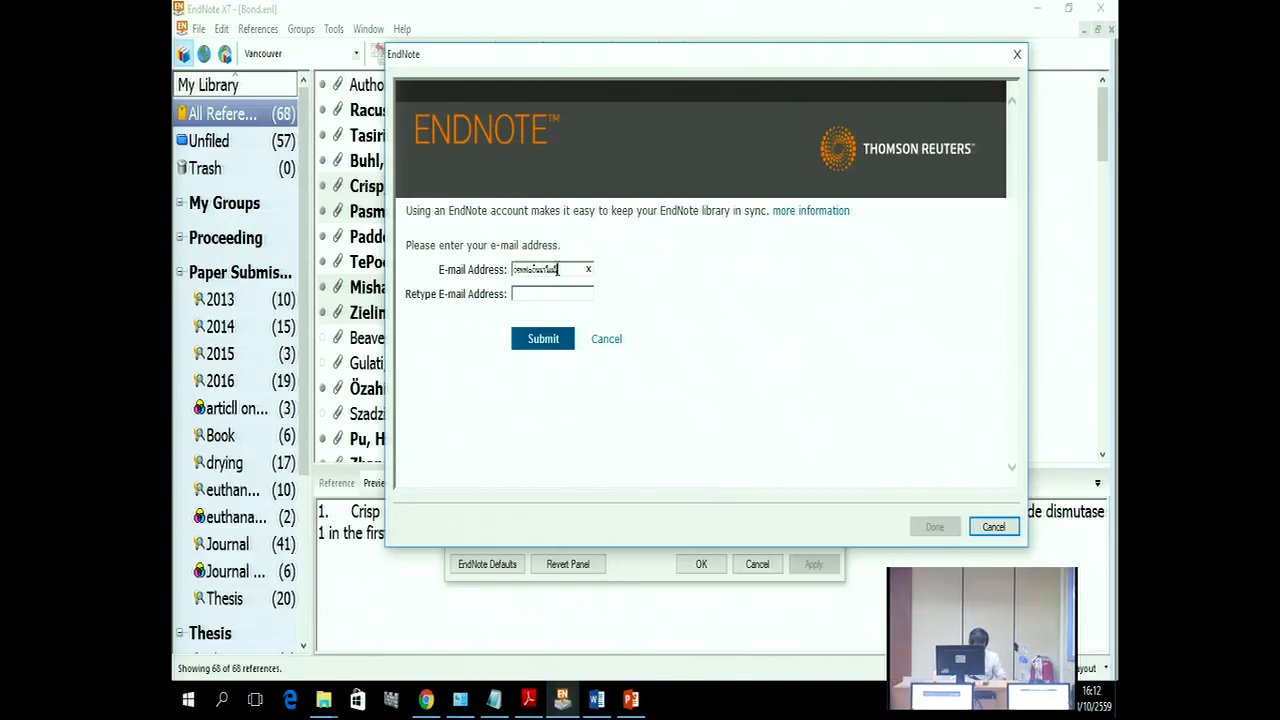
drag(562, 270, 390, 280)
key(BackSpace)
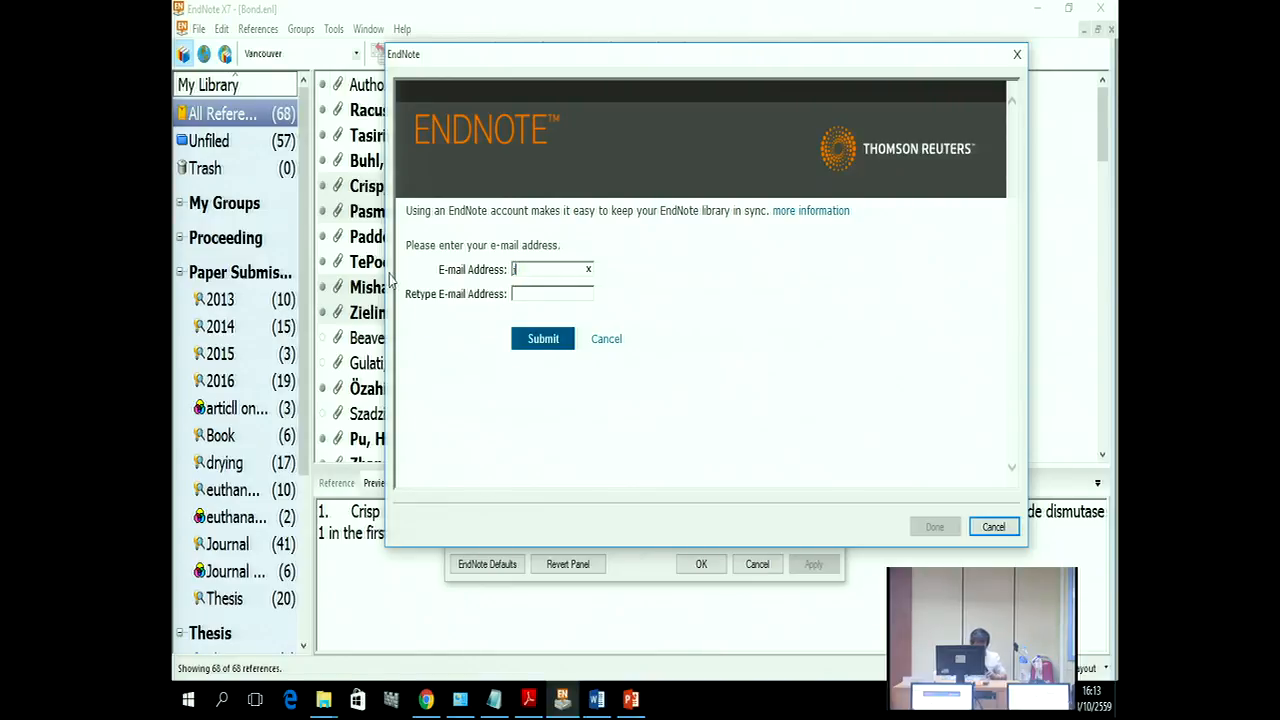
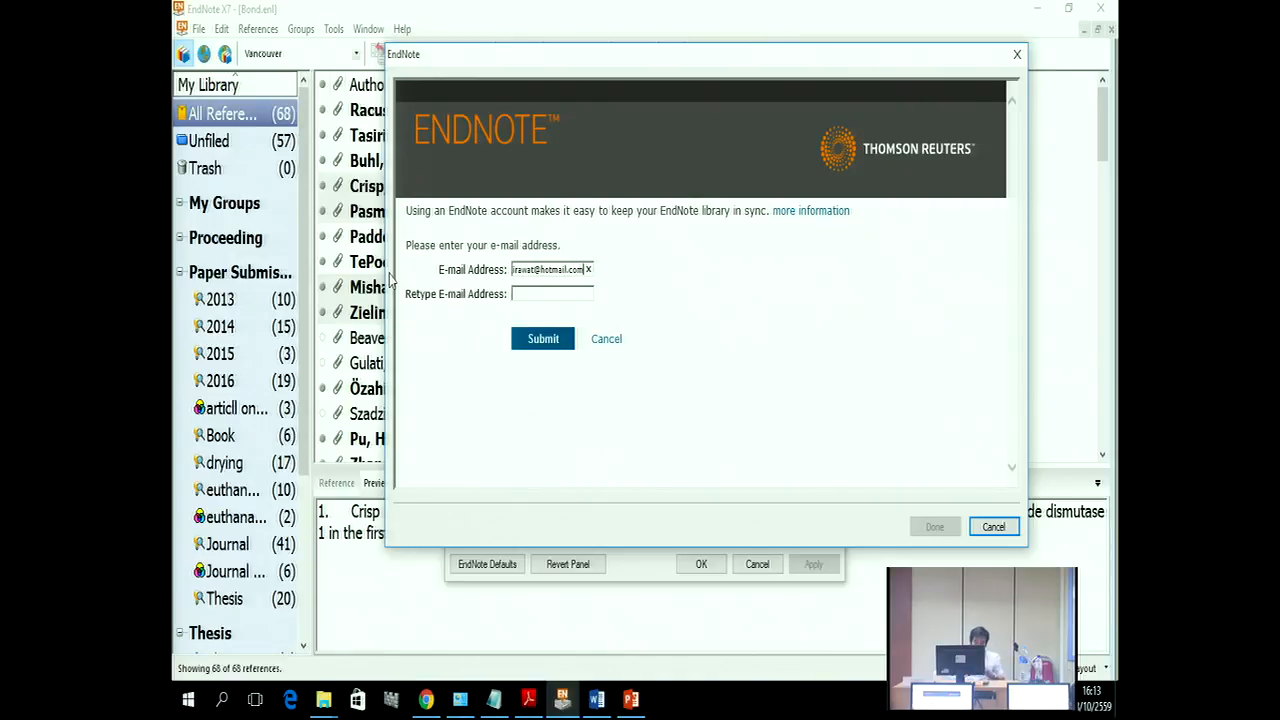
click(533, 268)
text(789)
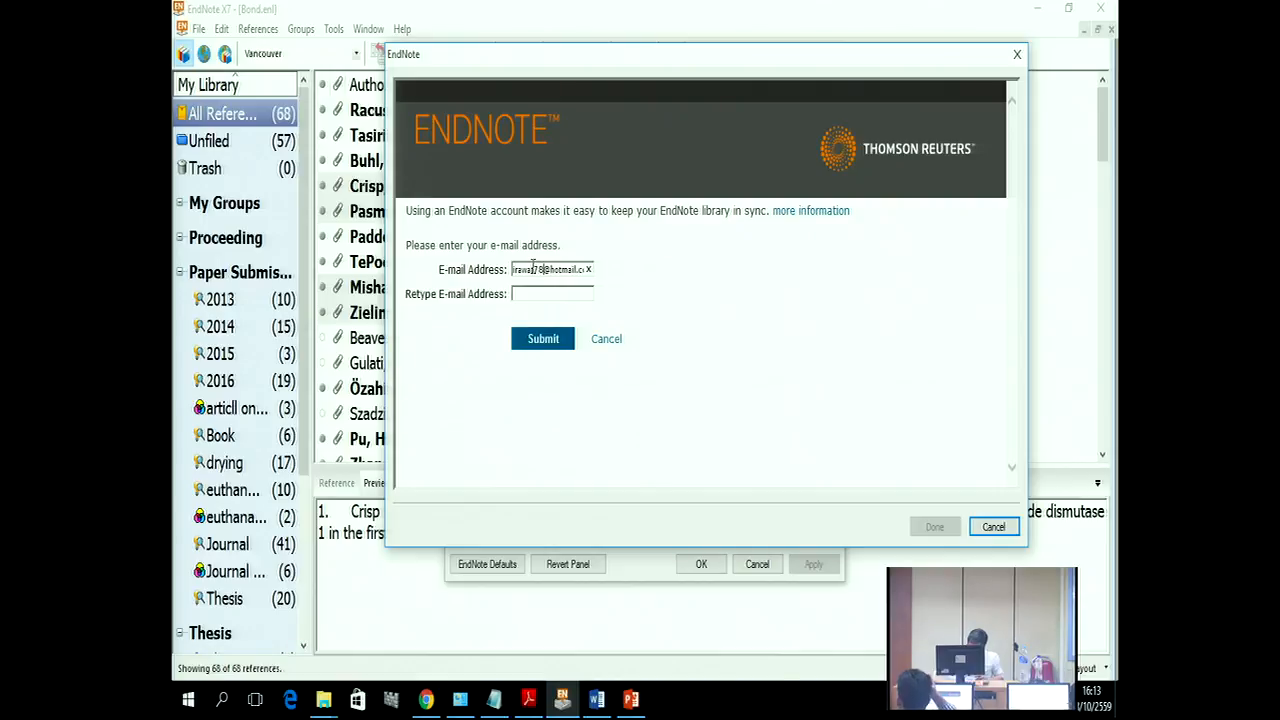
Step: Retype the e-mail address in the confirmation field and submit it
click(522, 292)
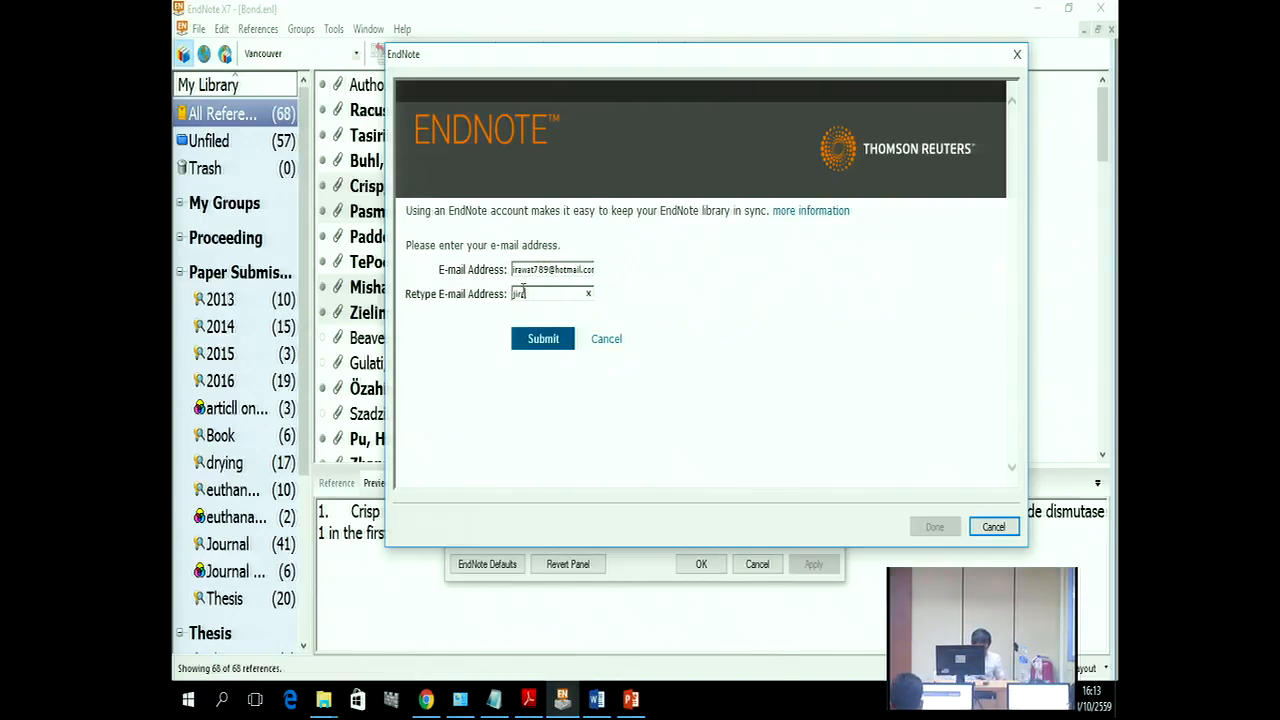
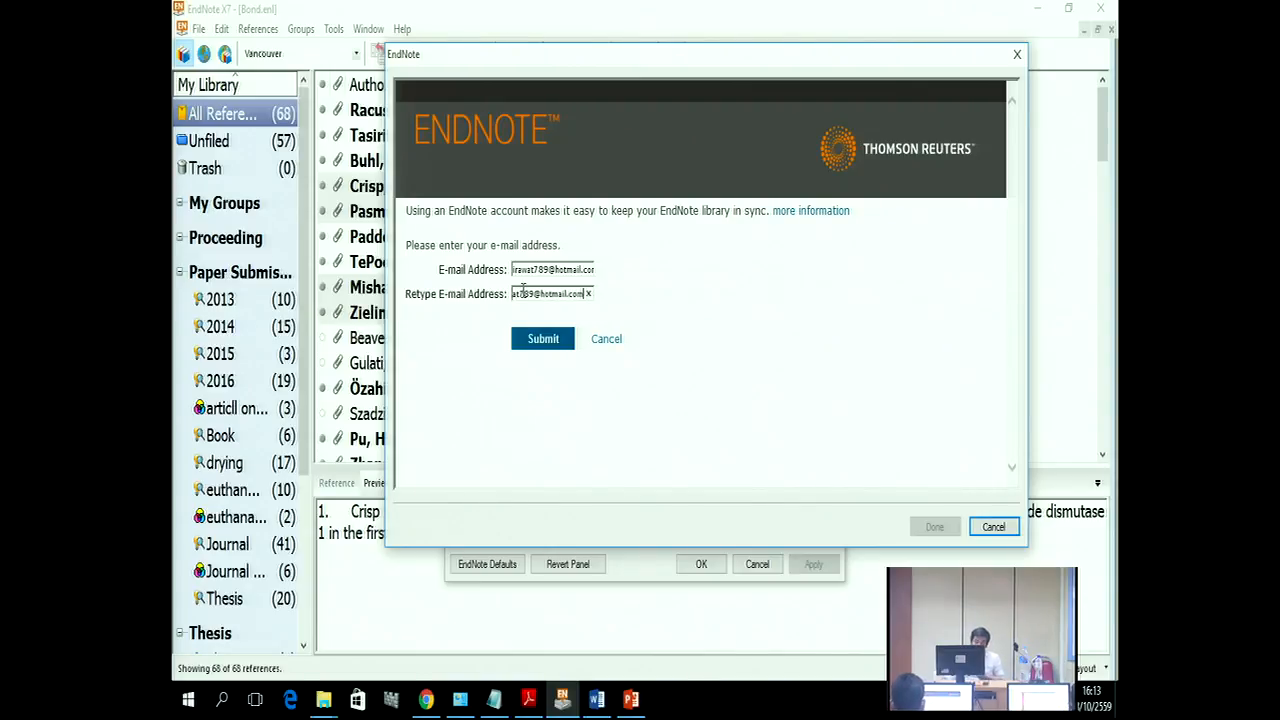
click(567, 338)
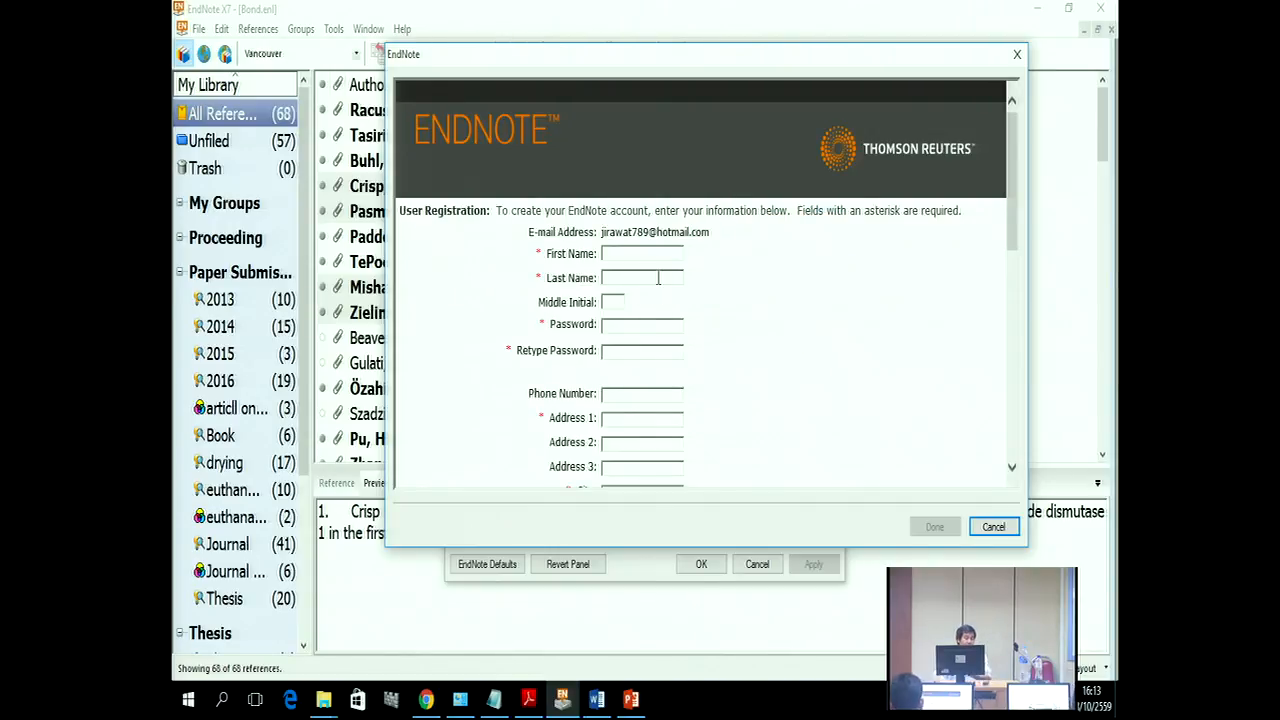
Step: Type the first password character in the registration form to reveal the password rules
scroll(658, 280, down, 1)
click(622, 265)
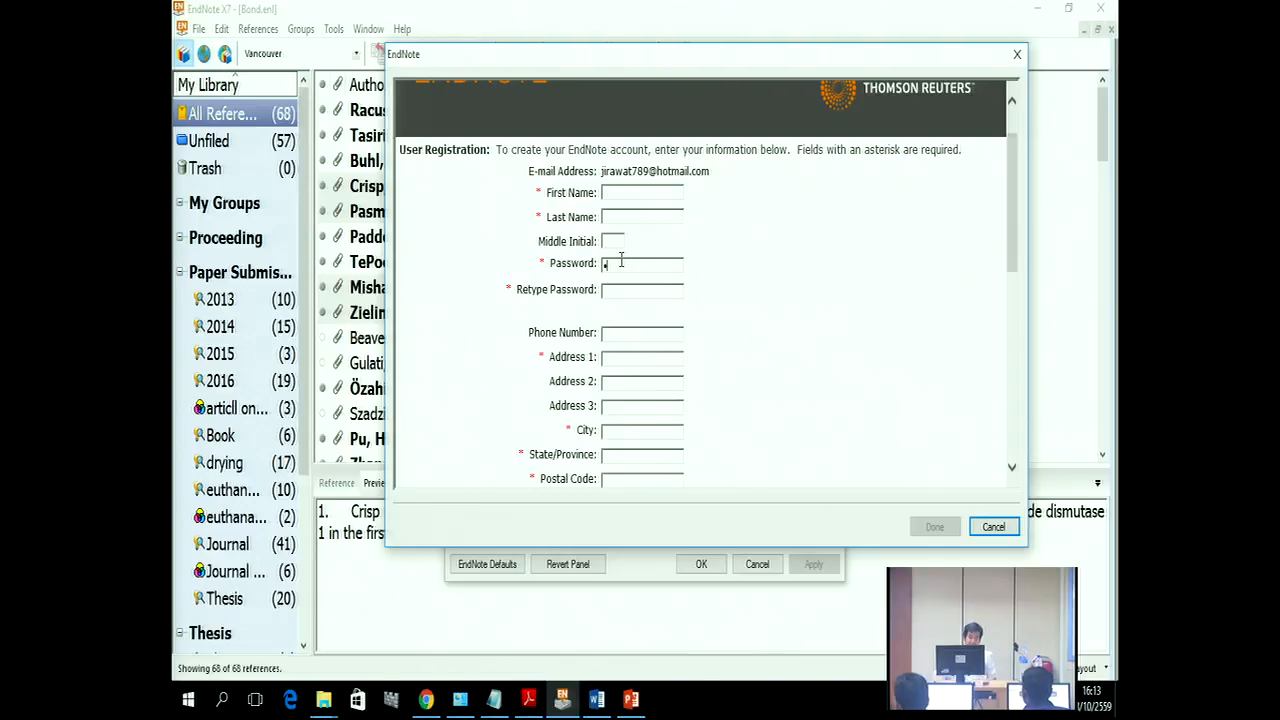
text(a)
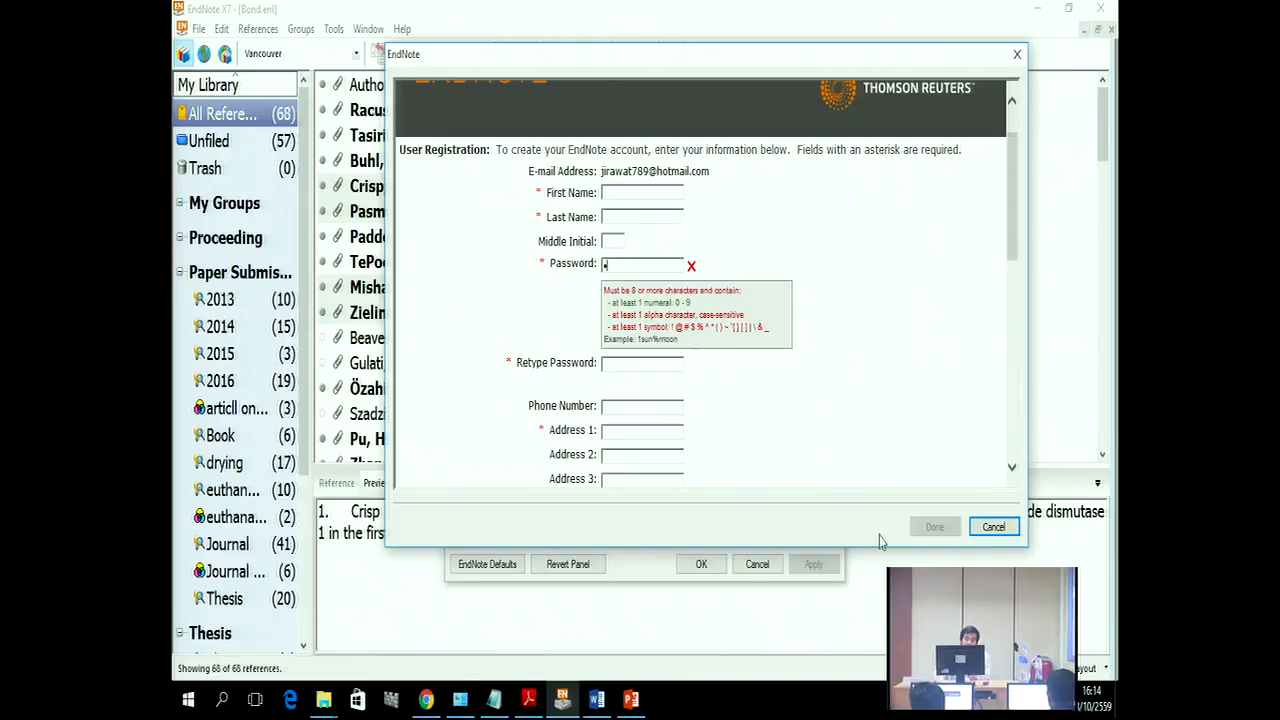
Step: Cancel registration and Preferences, then create a new library saved as My EndNote Library.enl
click(993, 526)
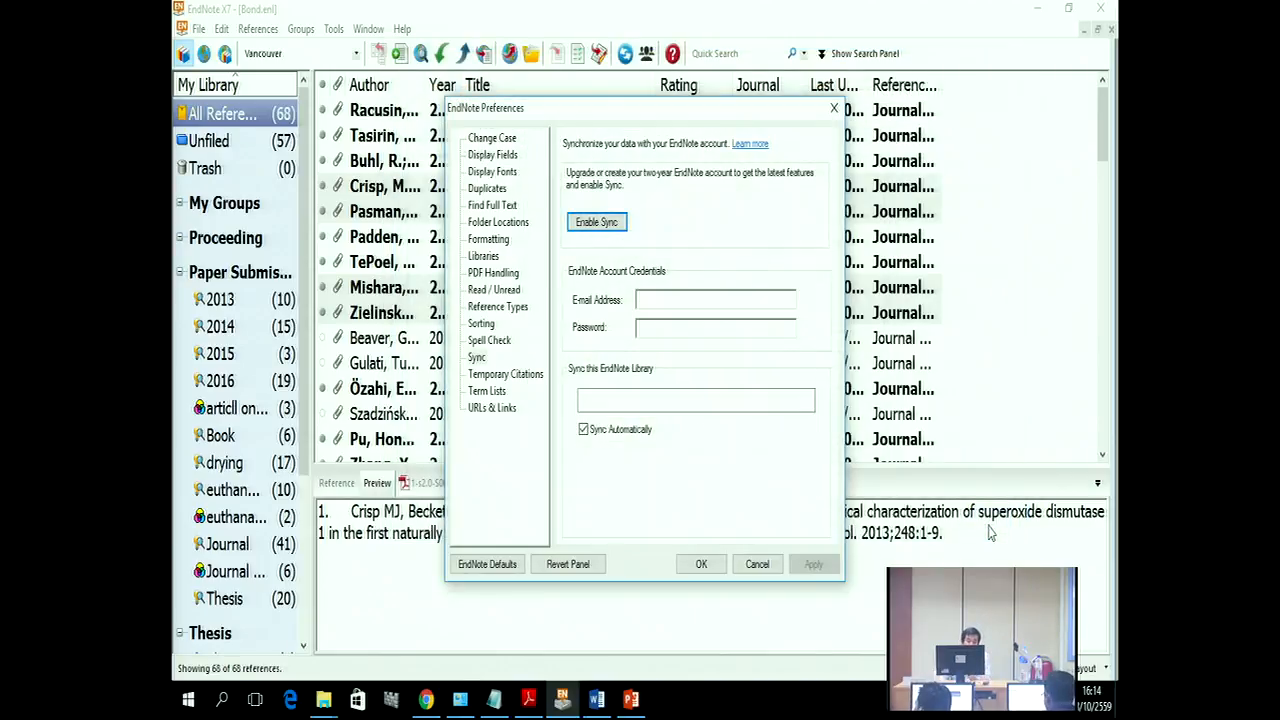
click(757, 564)
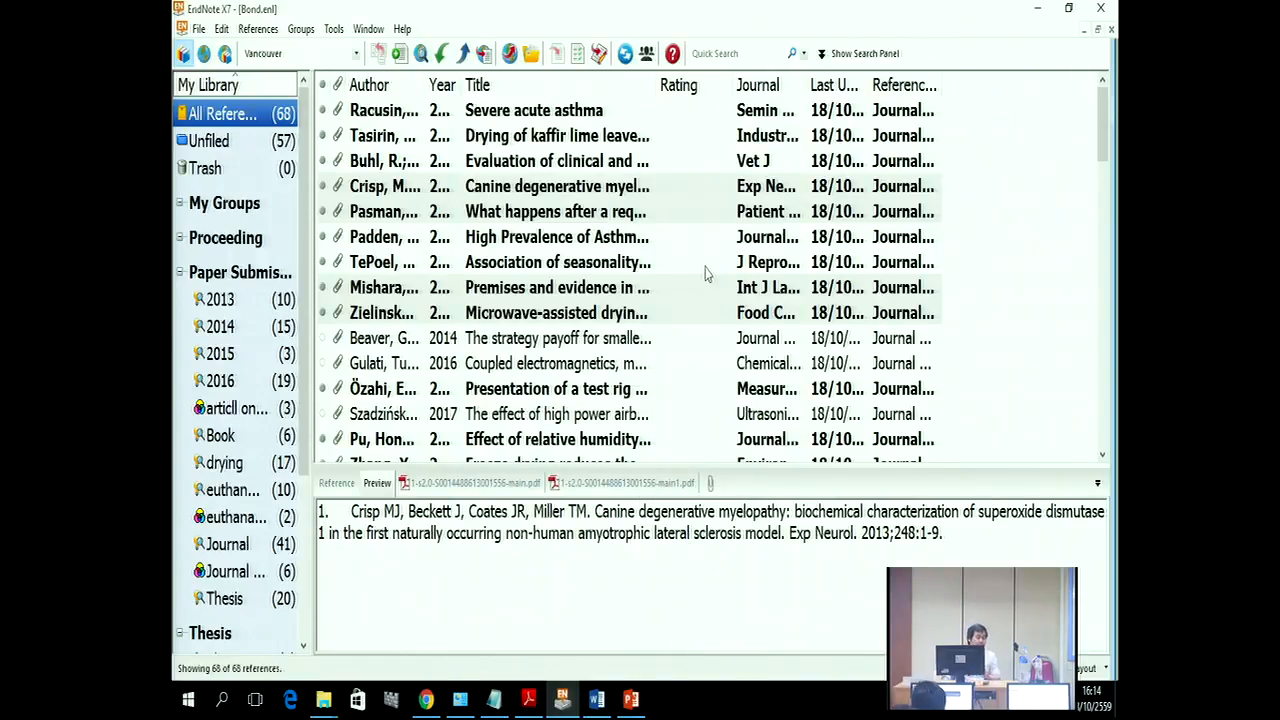
click(199, 30)
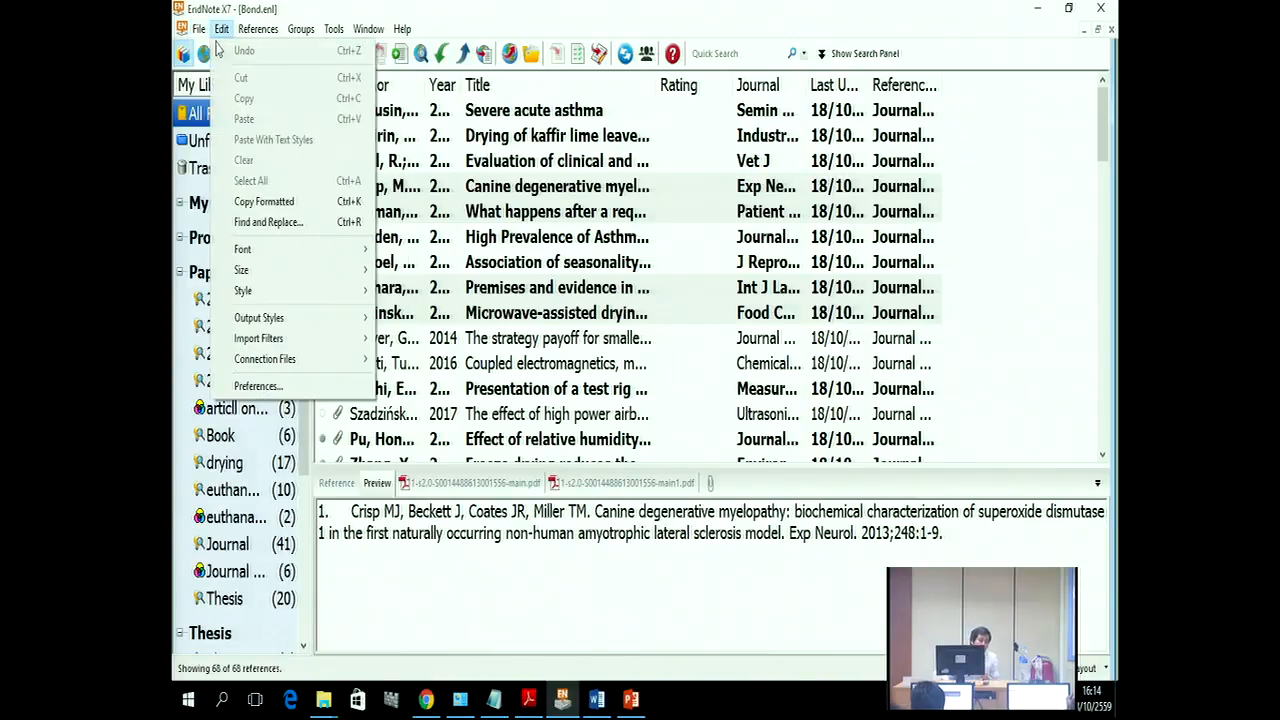
click(222, 50)
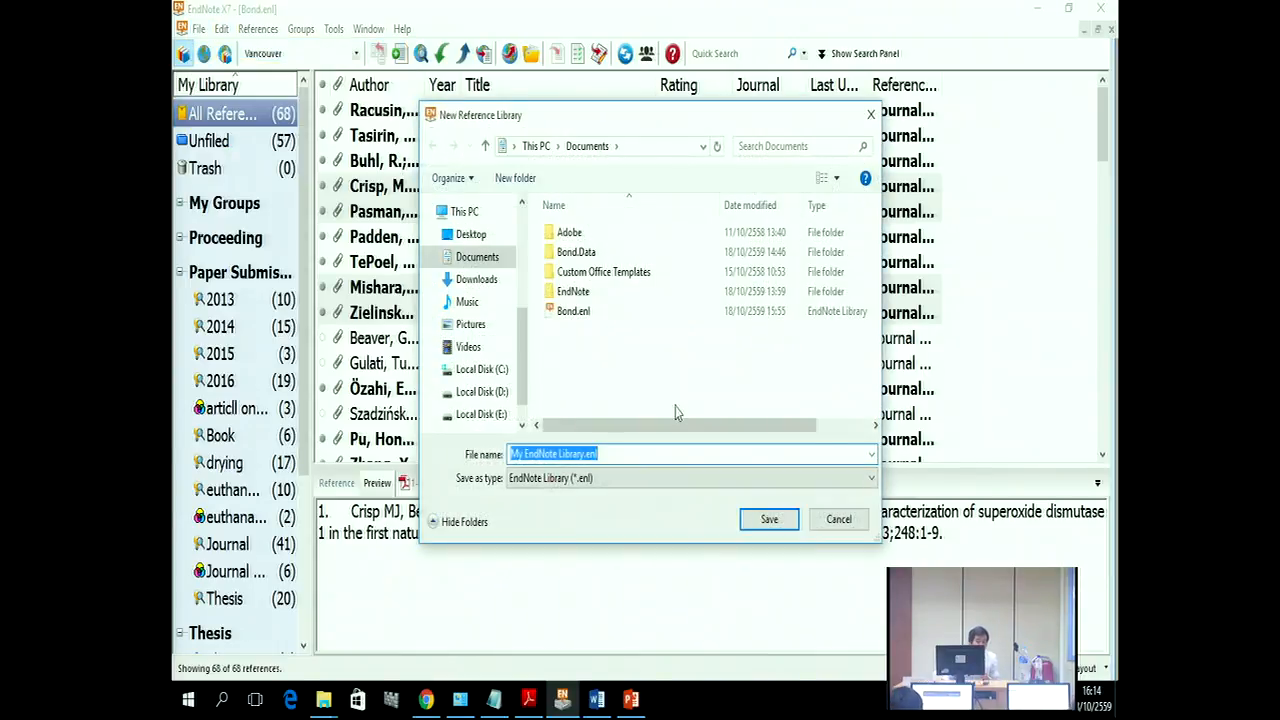
click(760, 520)
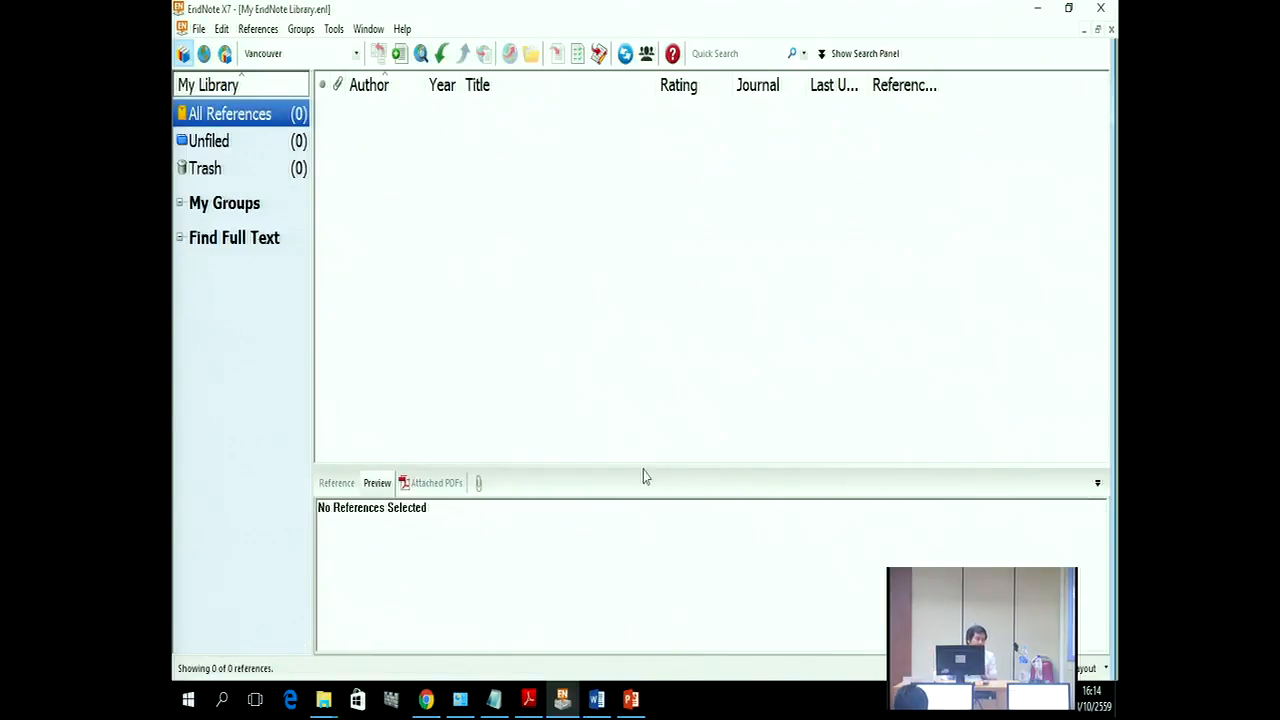
Step: Cancel the sync login without signing in, then uncheck and apply Sync Automatically in preferences
click(223, 34)
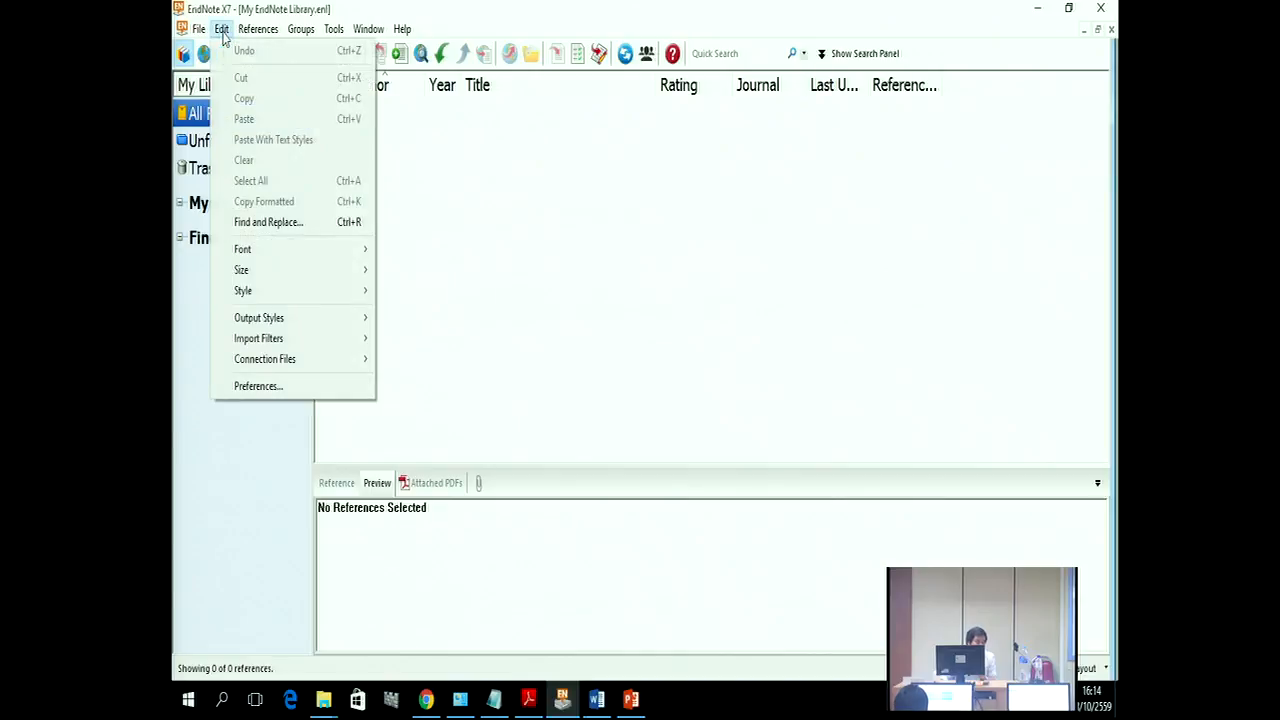
click(300, 387)
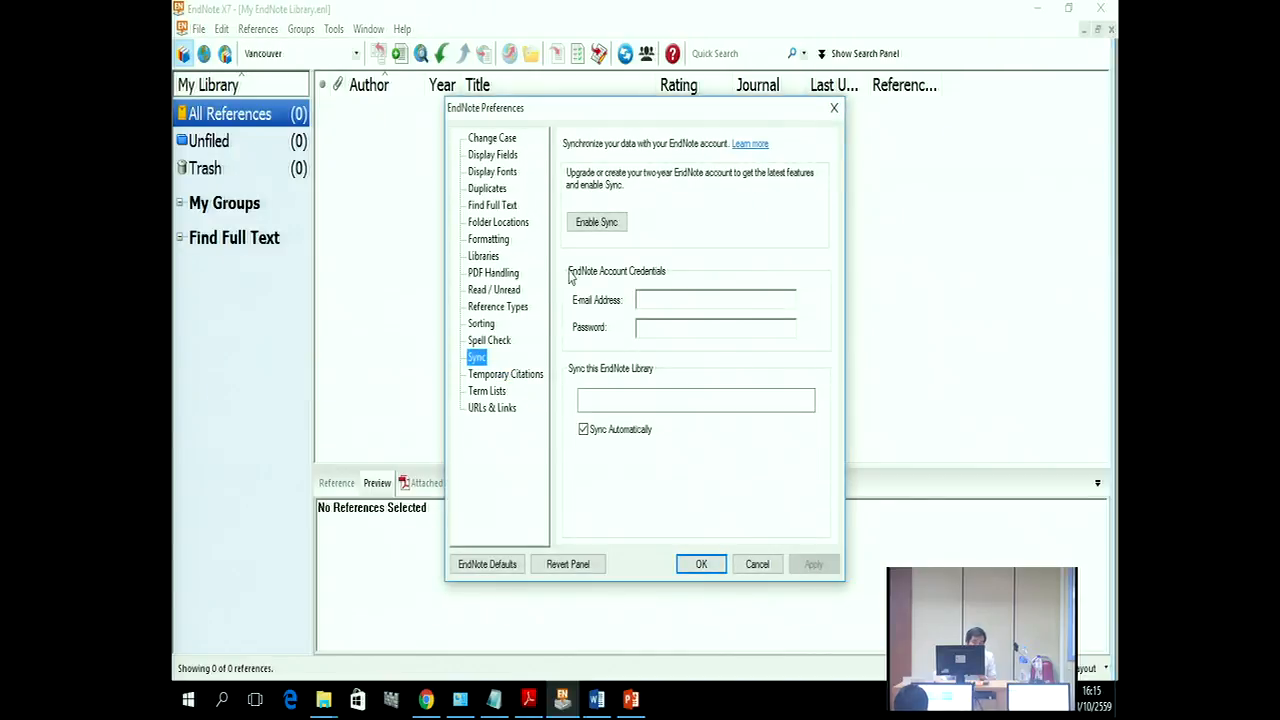
click(590, 222)
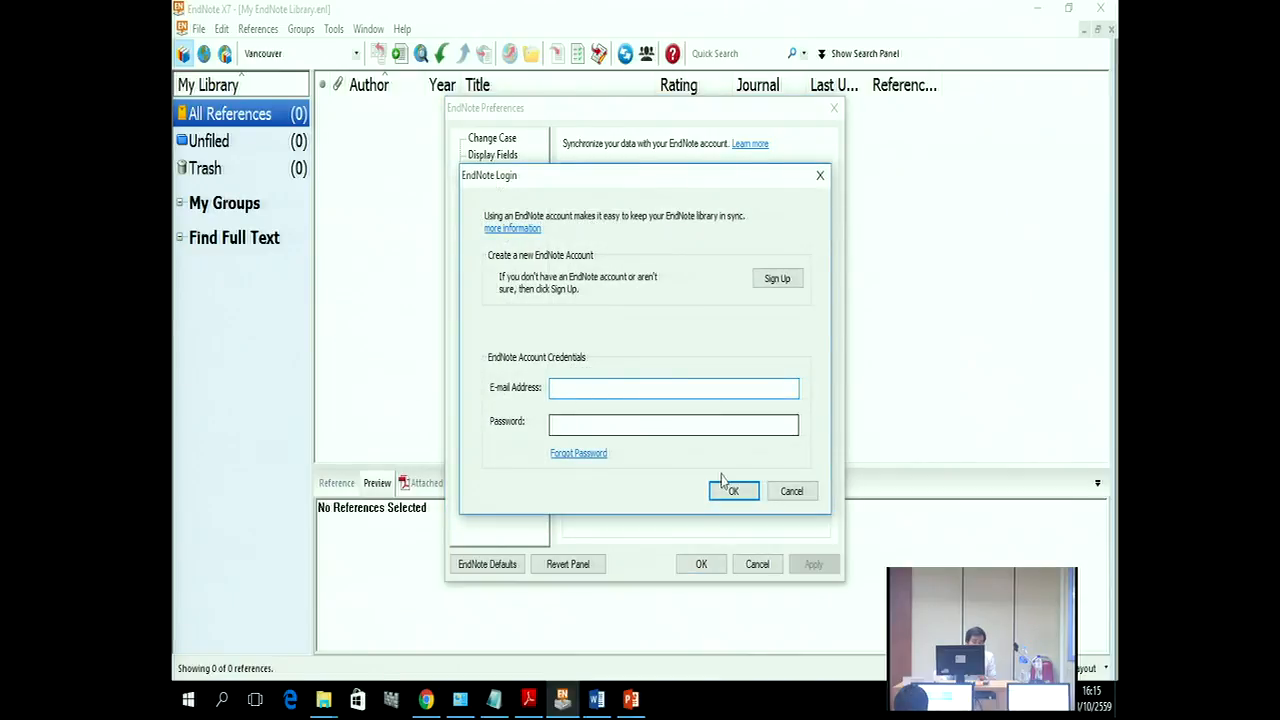
click(760, 495)
click(692, 386)
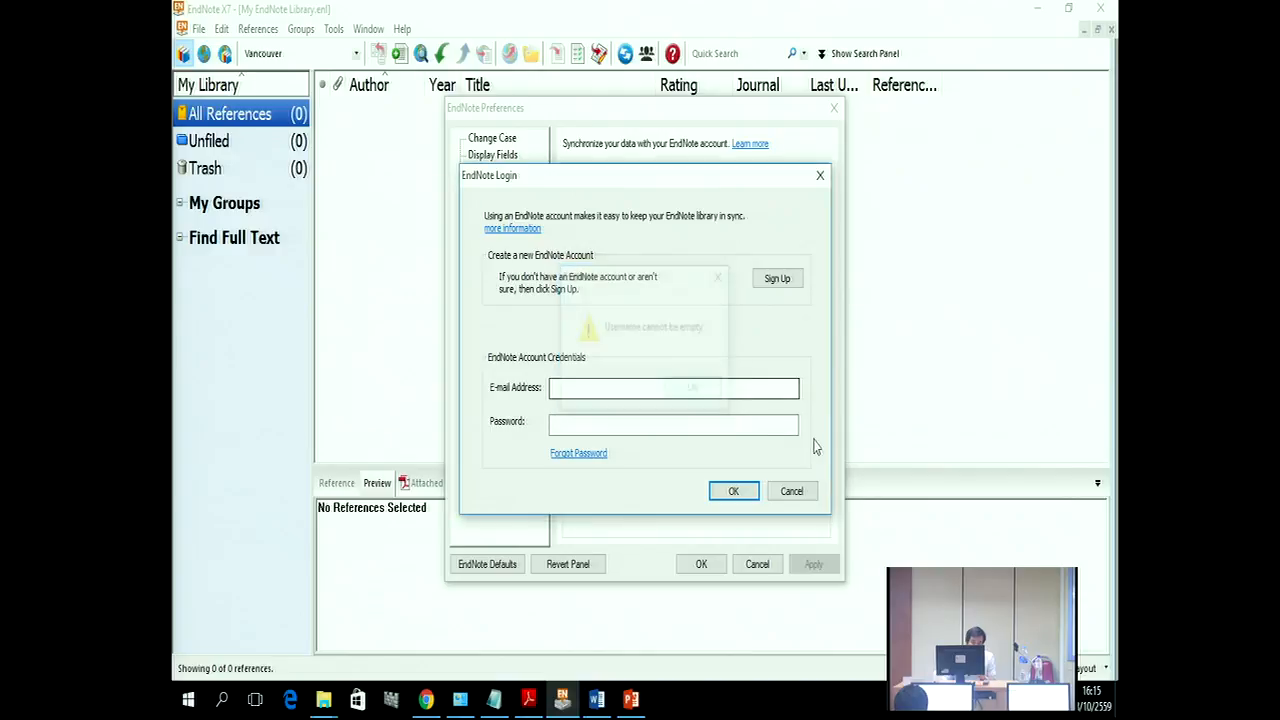
click(792, 491)
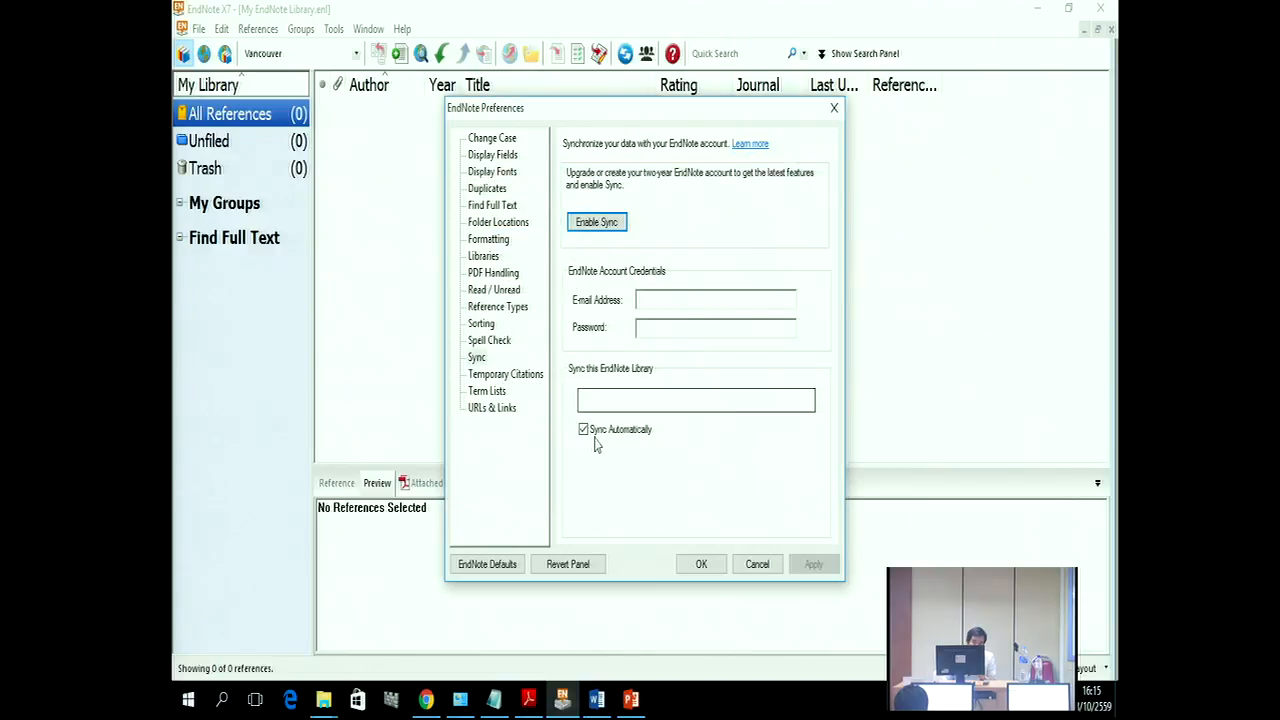
click(652, 430)
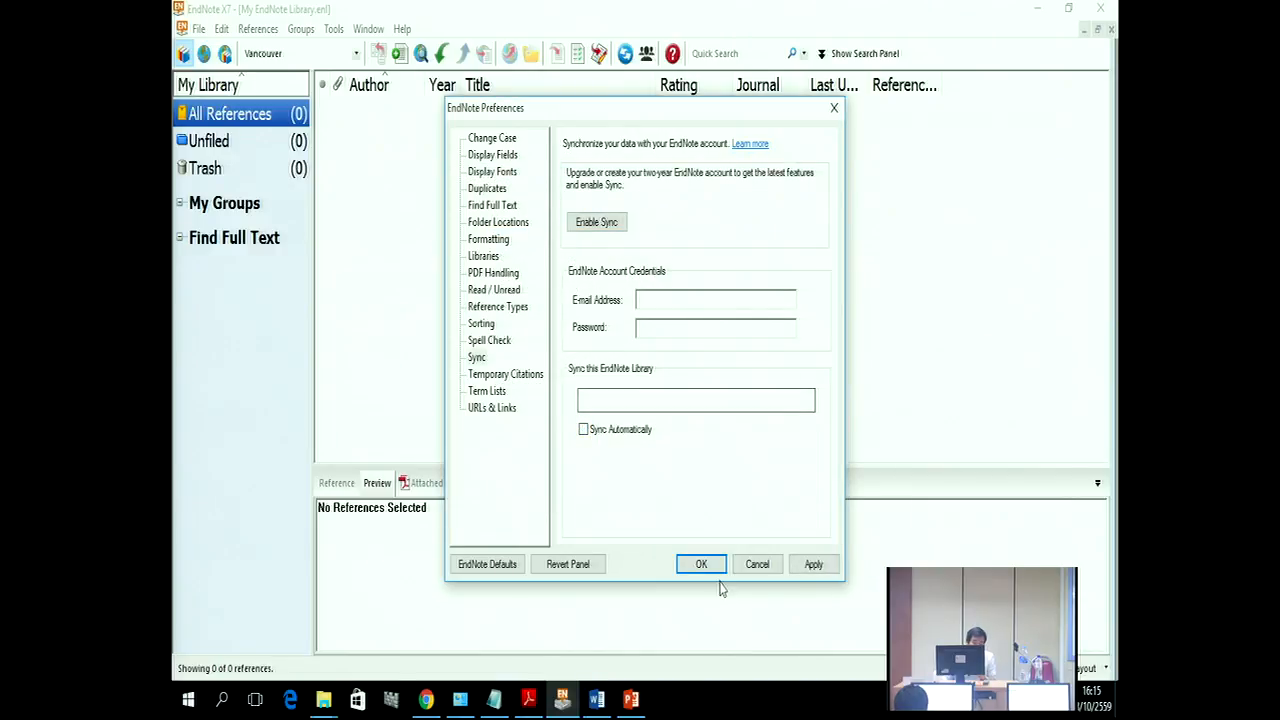
click(810, 564)
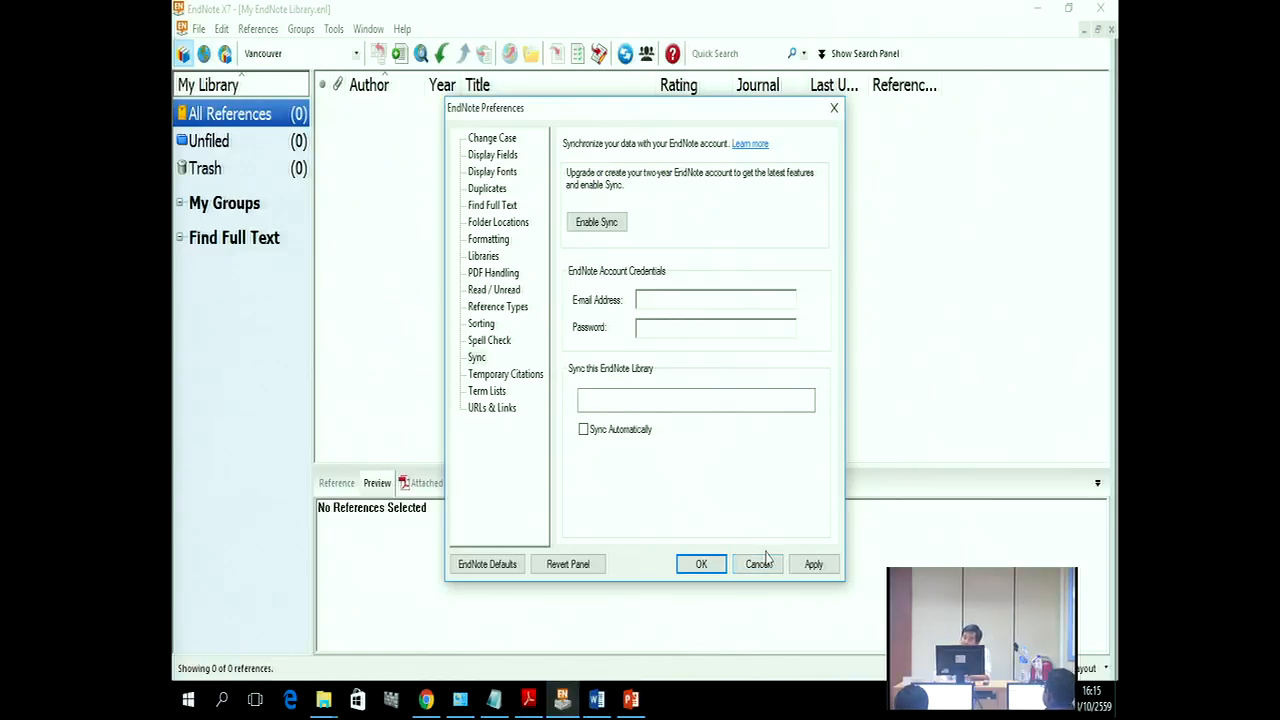
click(758, 563)
click(218, 30)
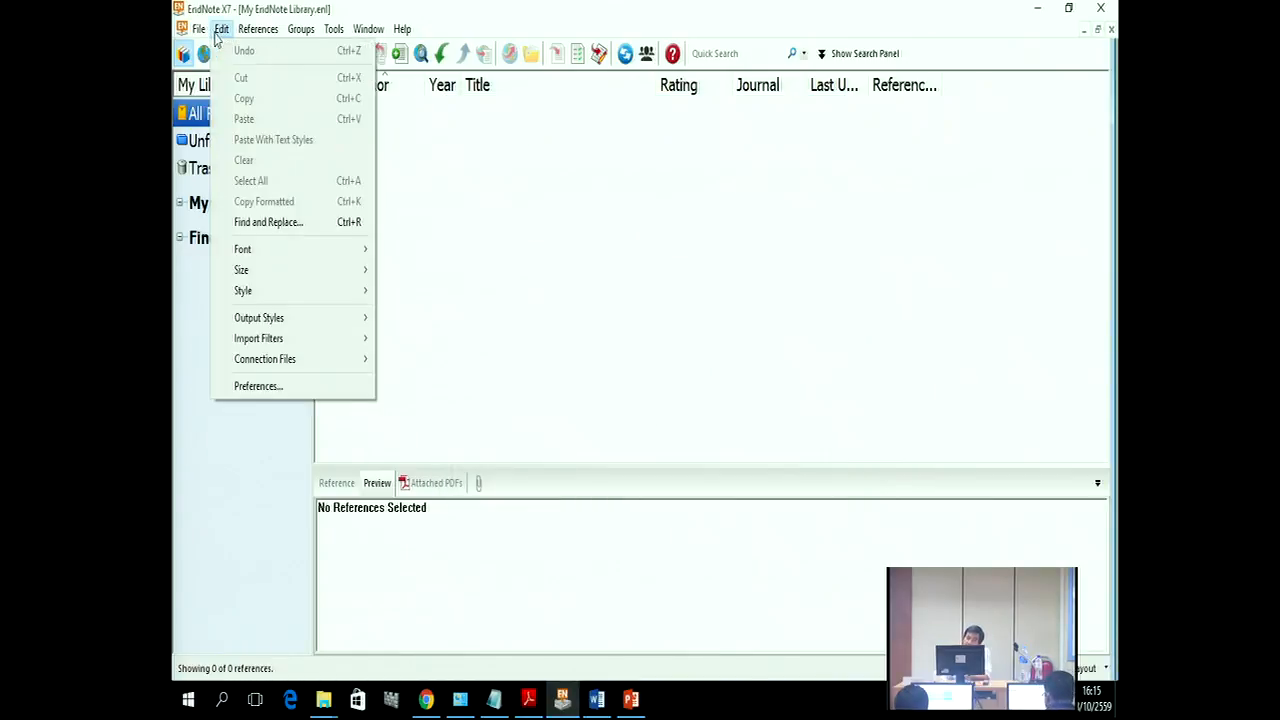
click(286, 385)
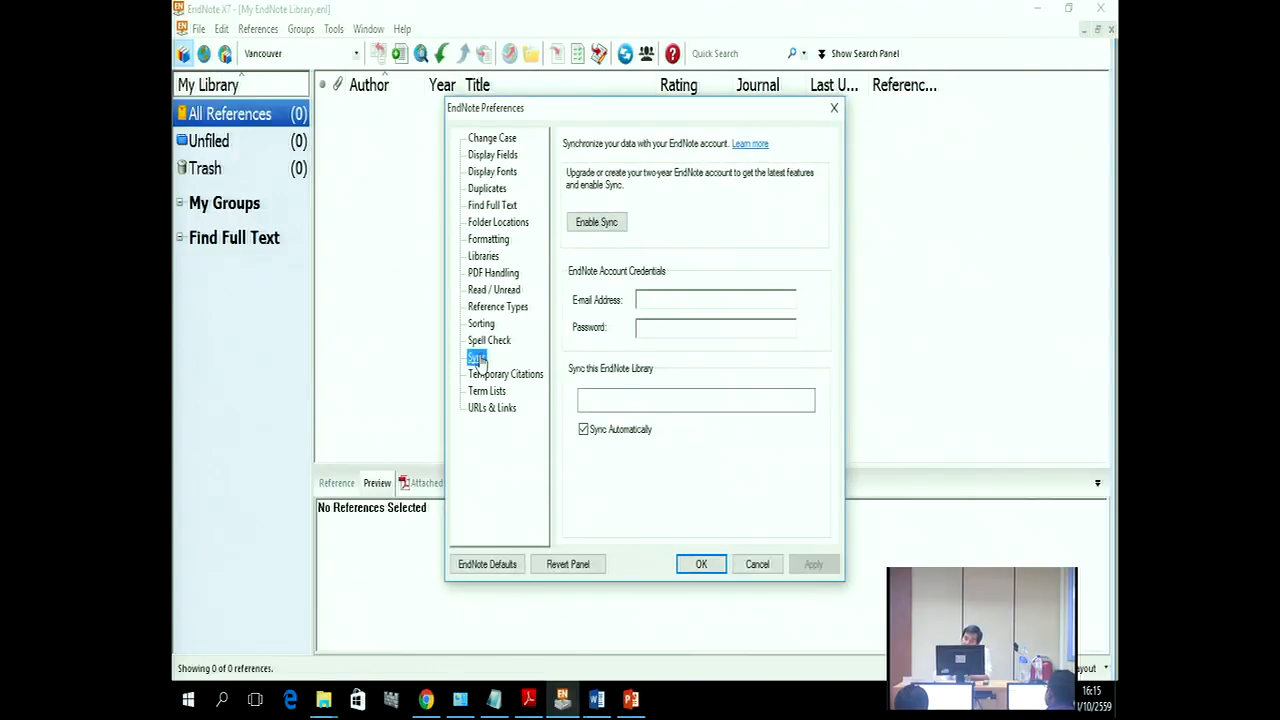
click(594, 224)
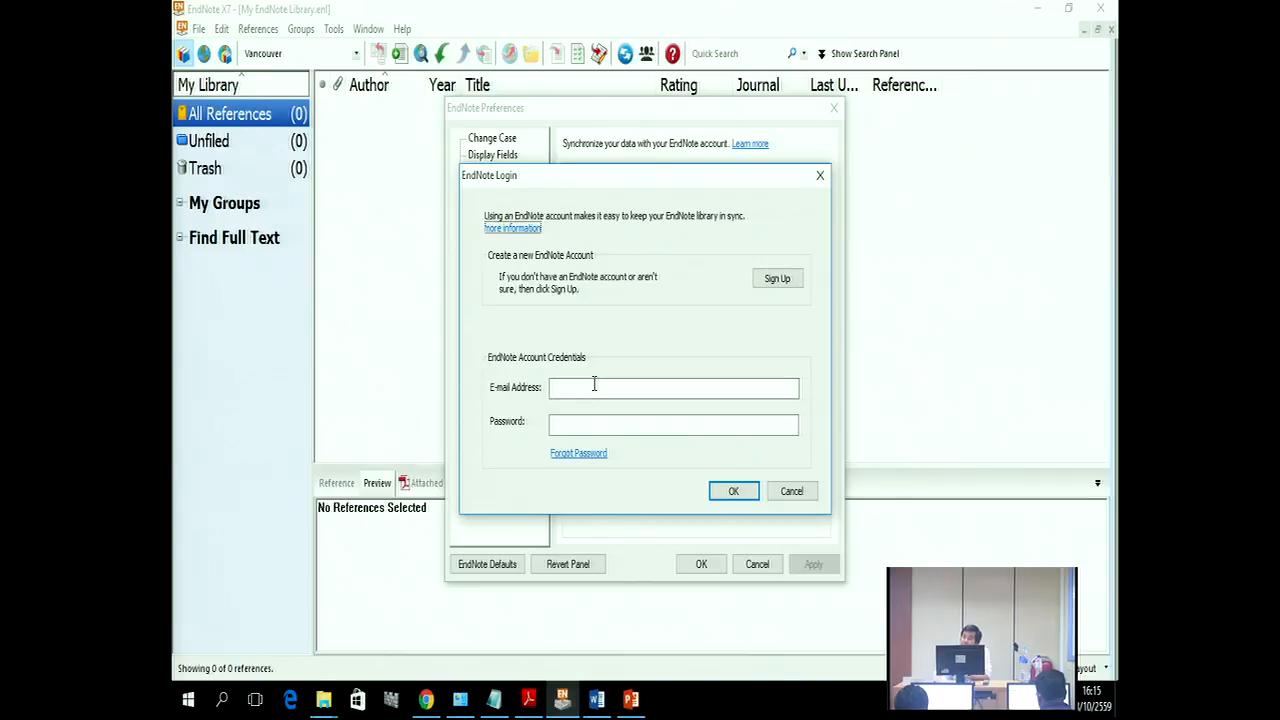
click(792, 491)
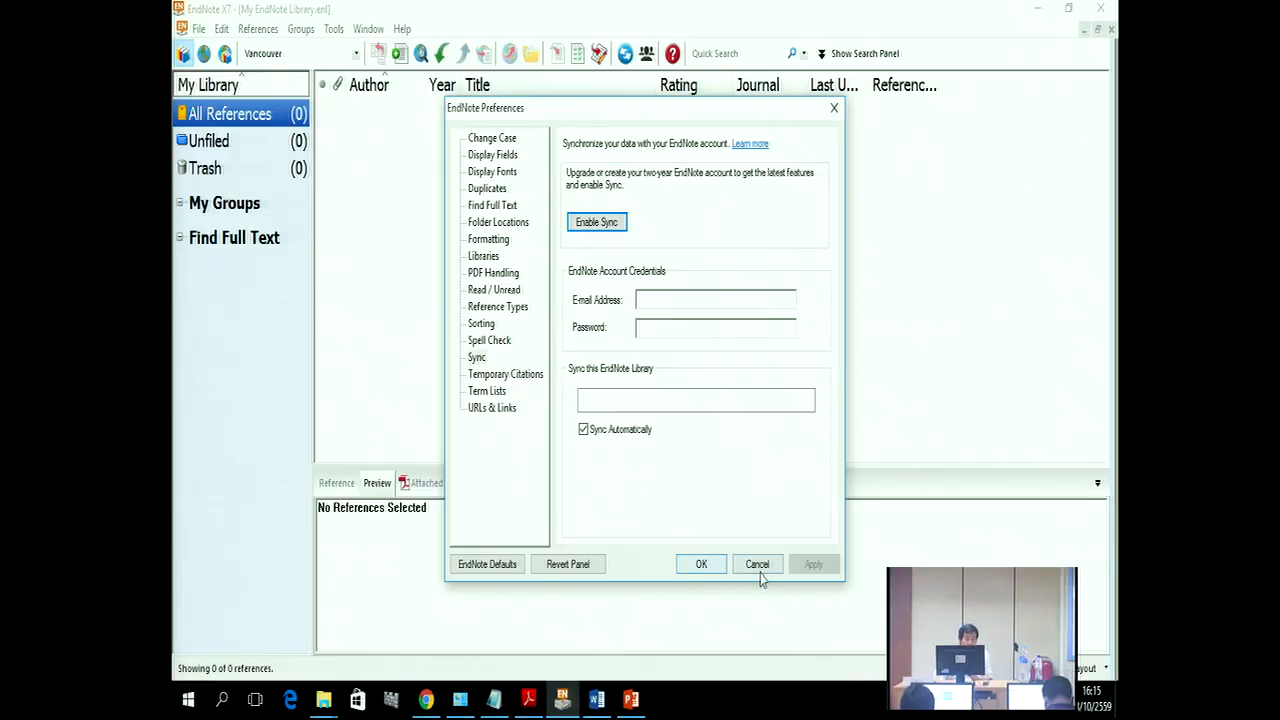
click(748, 566)
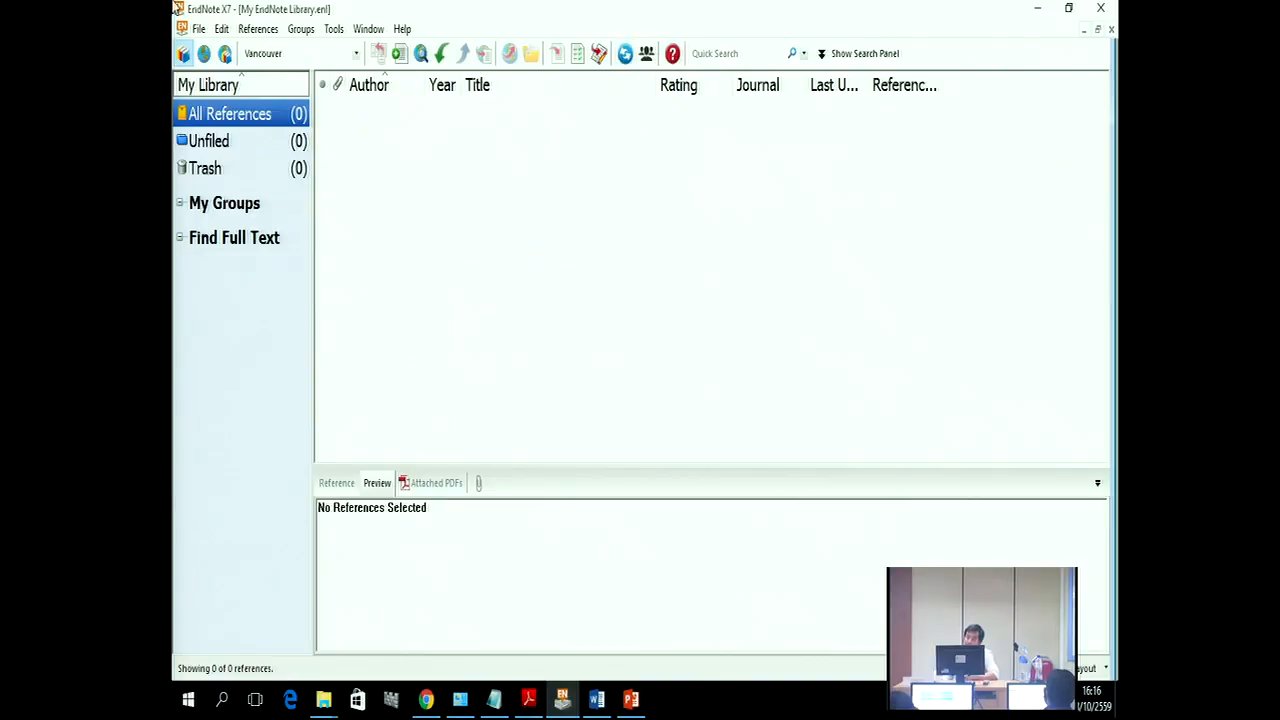
Step: Close My EndNote Library to get back to Bond.enl with its 68 references
click(1111, 29)
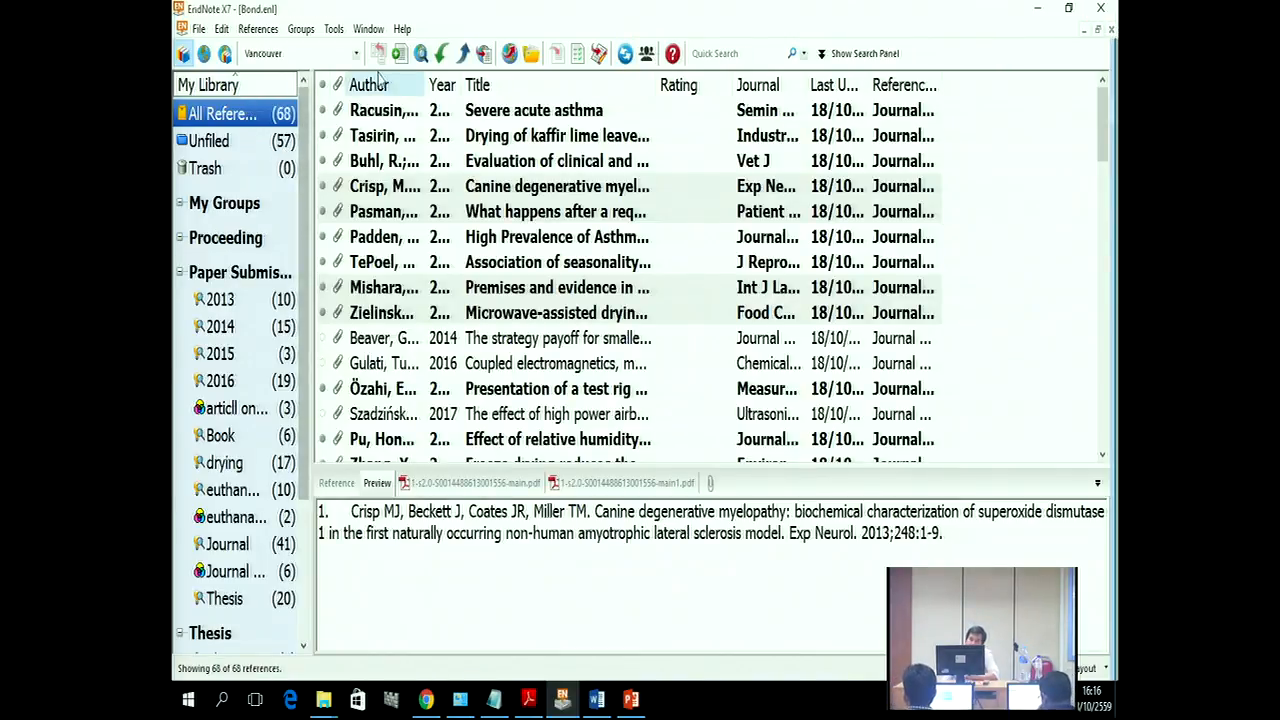
click(402, 30)
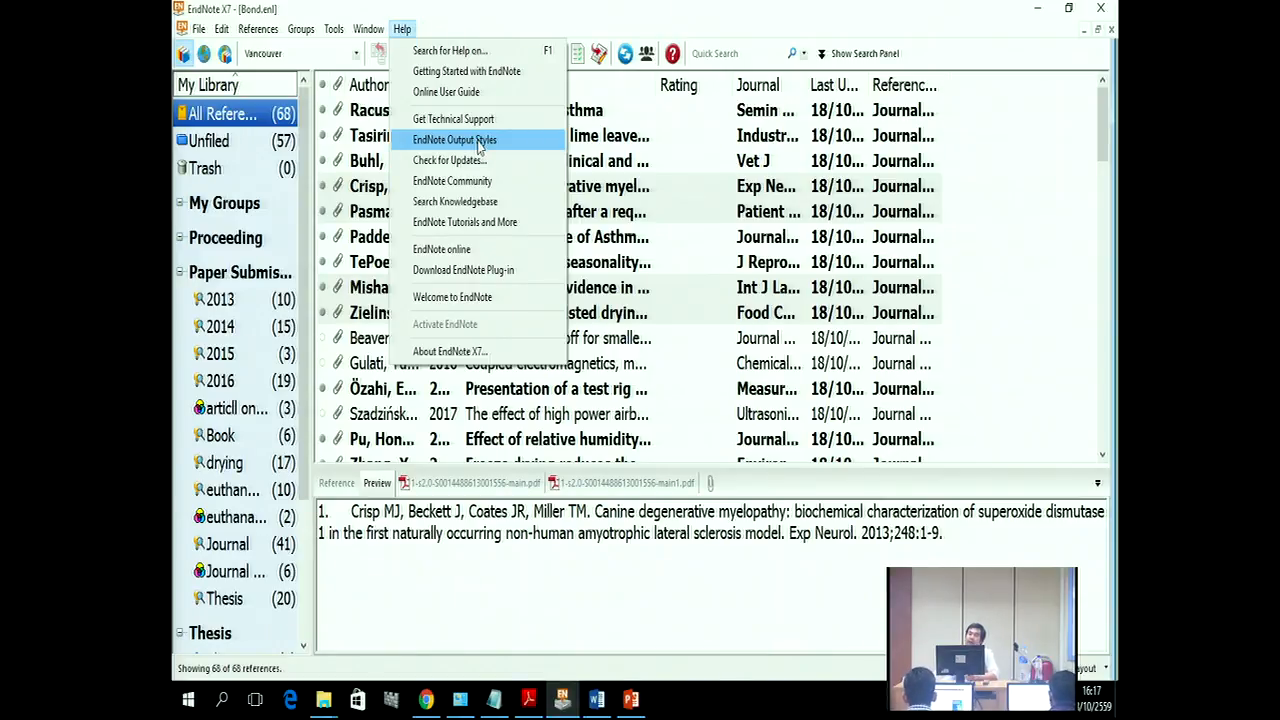
Step: Search the endnote.com output styles page for 'food chemistry'
click(479, 147)
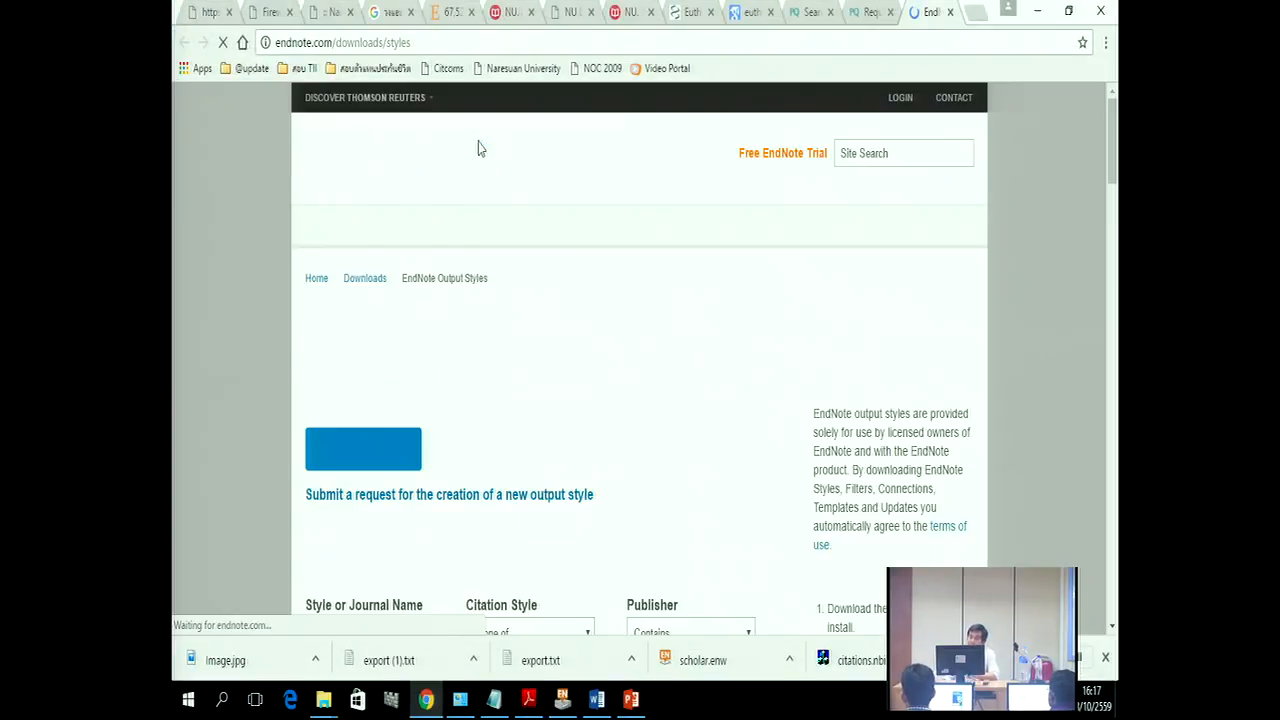
scroll(571, 257, down, 4)
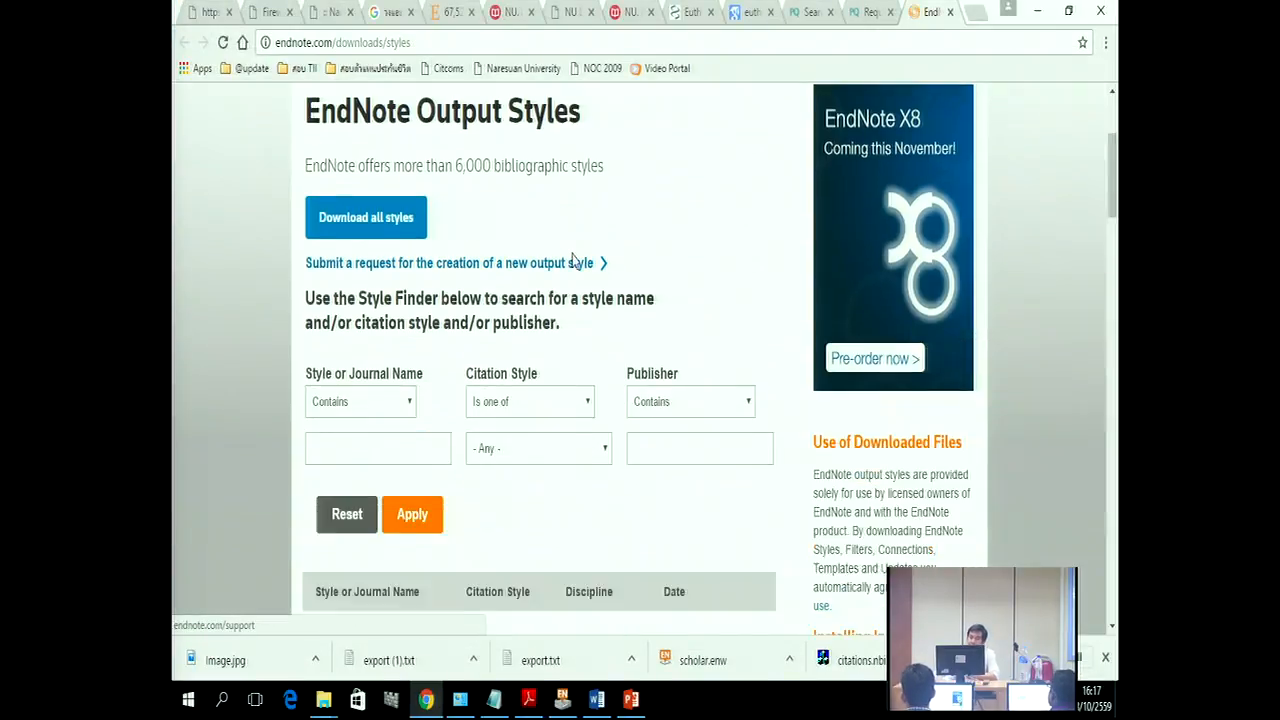
click(365, 312)
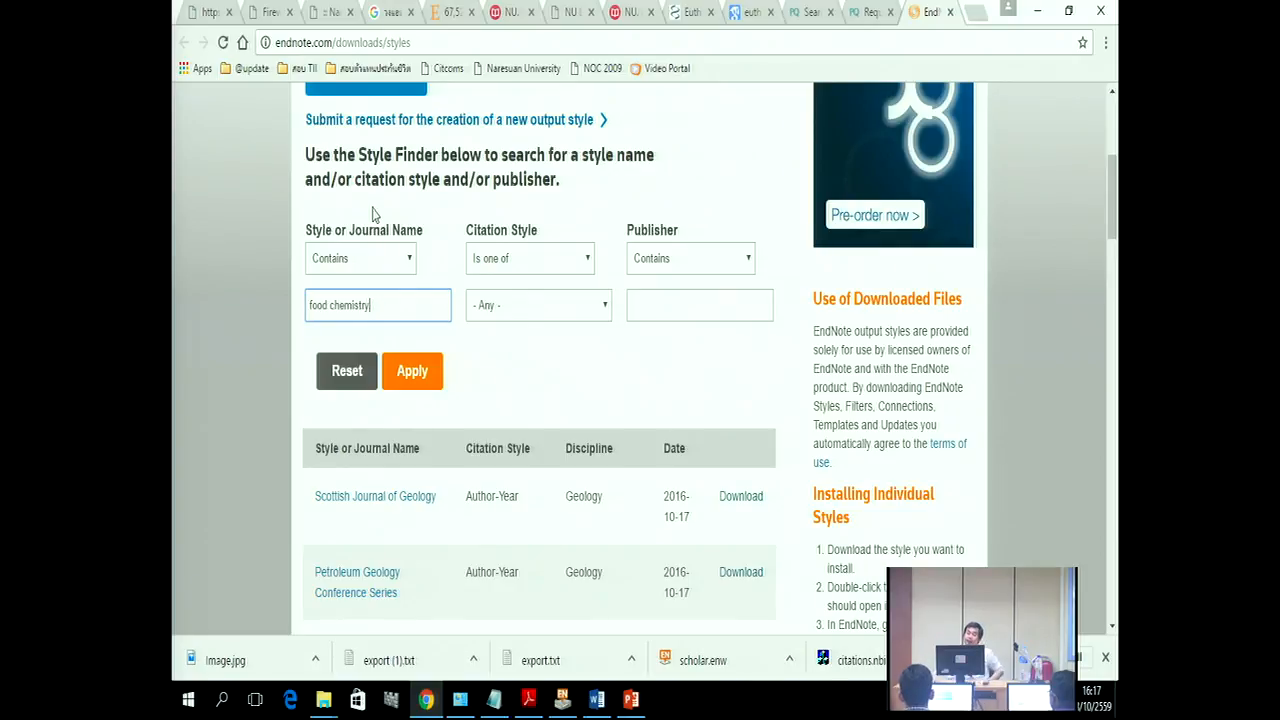
click(413, 390)
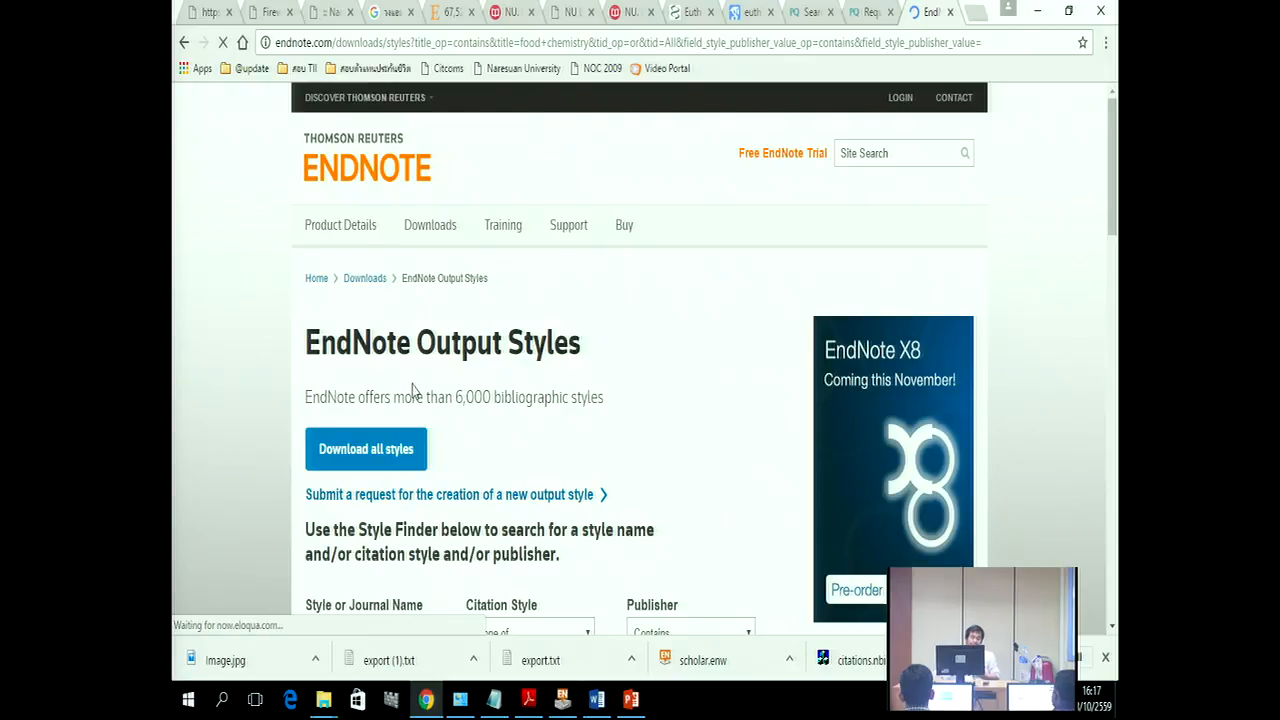
scroll(587, 560, down, 6)
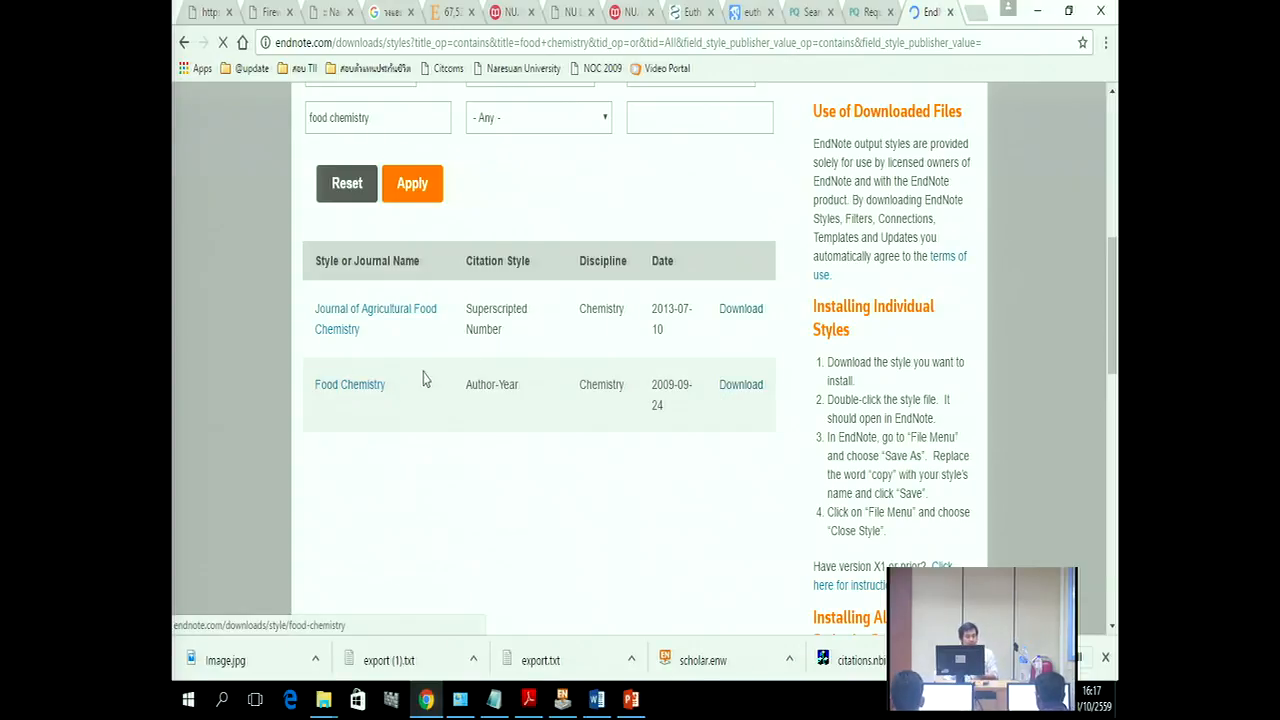
Step: Download the Food Chemistry style and open Food Chemistry.ens in EndNote's style editor
click(733, 395)
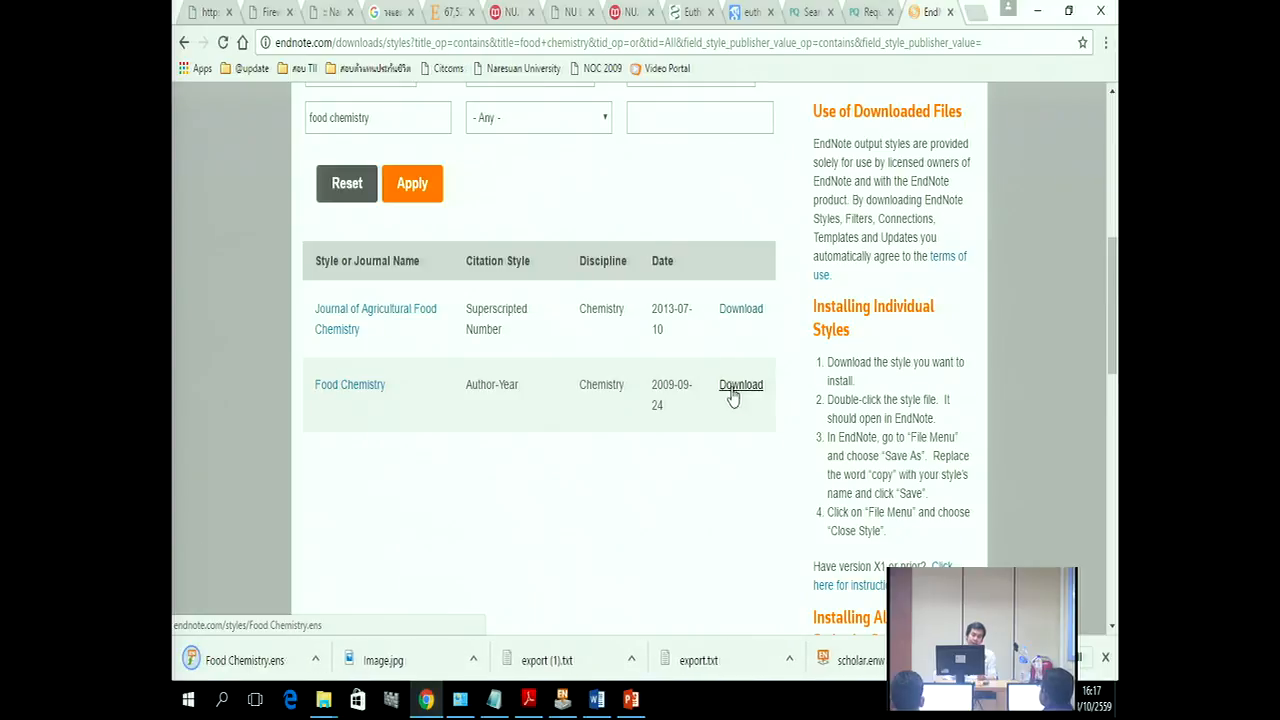
click(315, 660)
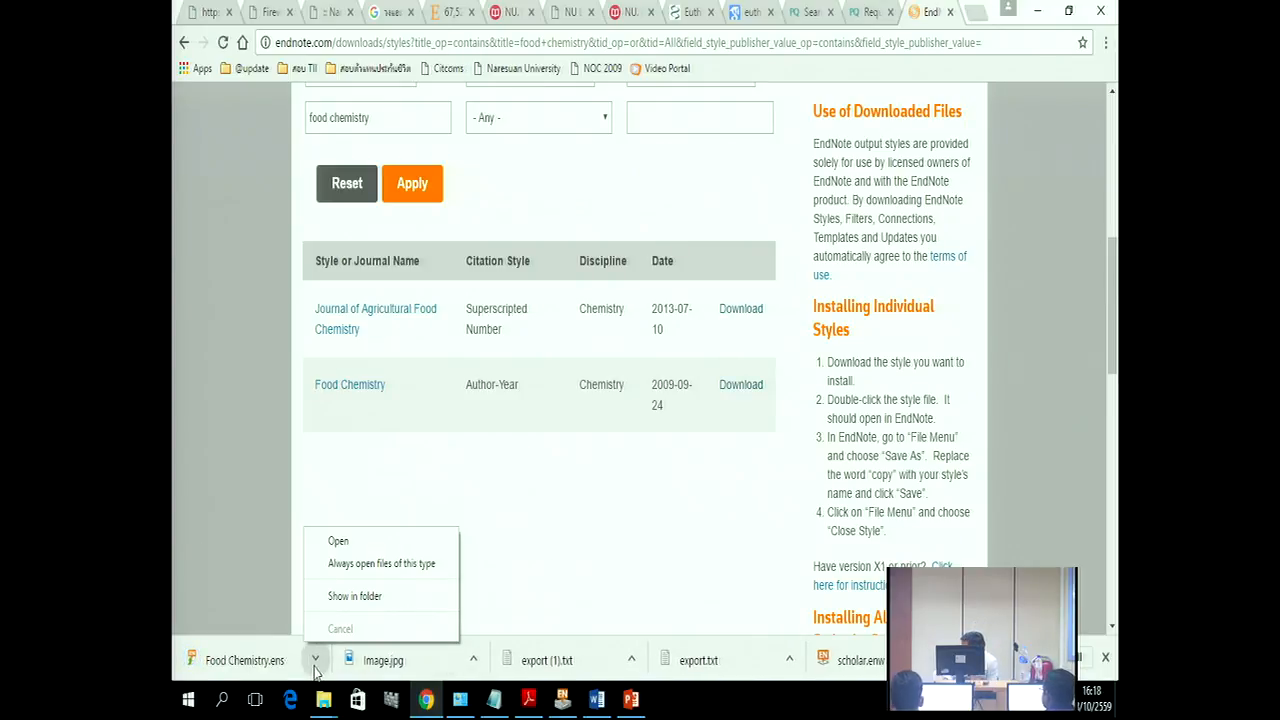
click(354, 544)
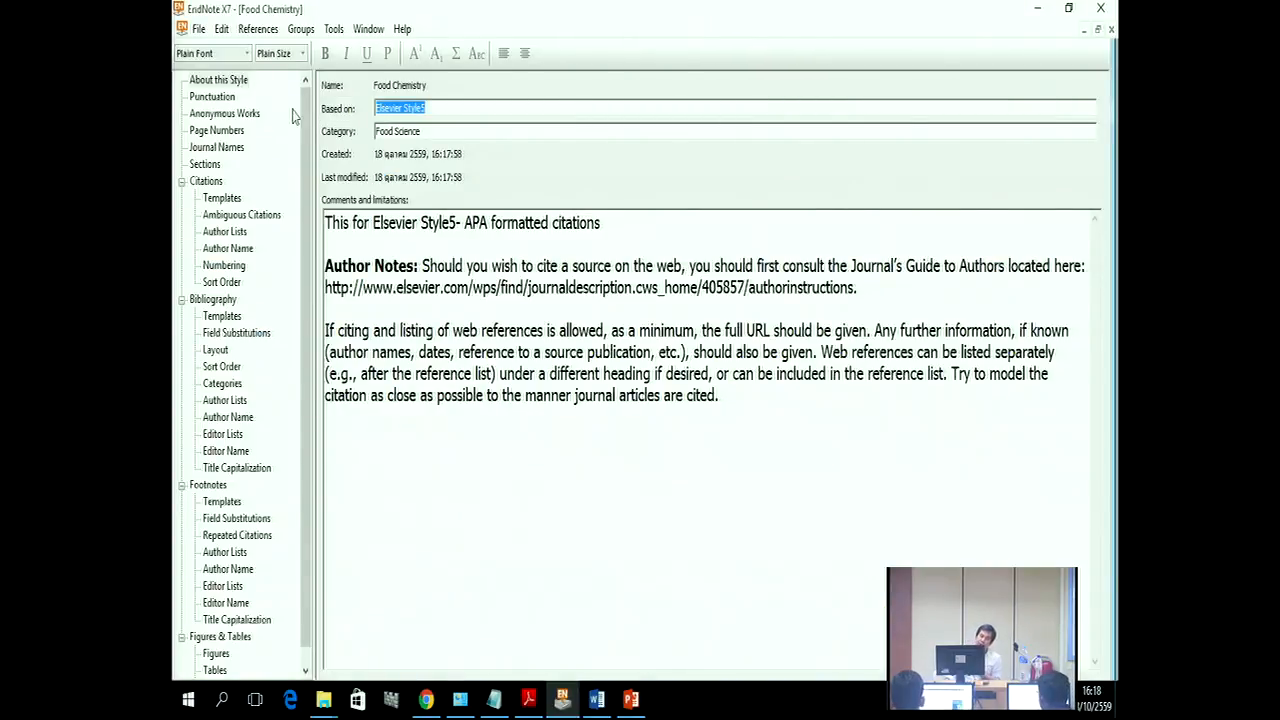
Step: Save the Food Chemistry style as Food Chemistry Copy.ens and close the style editor
click(200, 30)
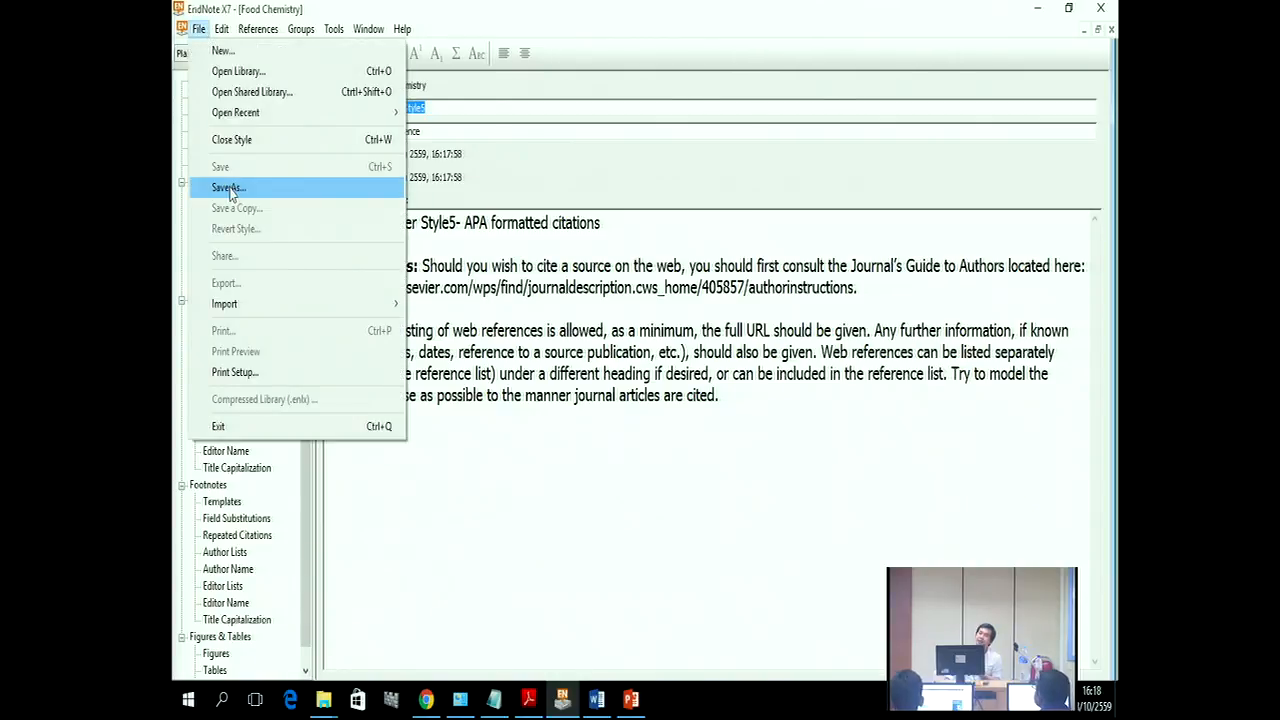
click(432, 434)
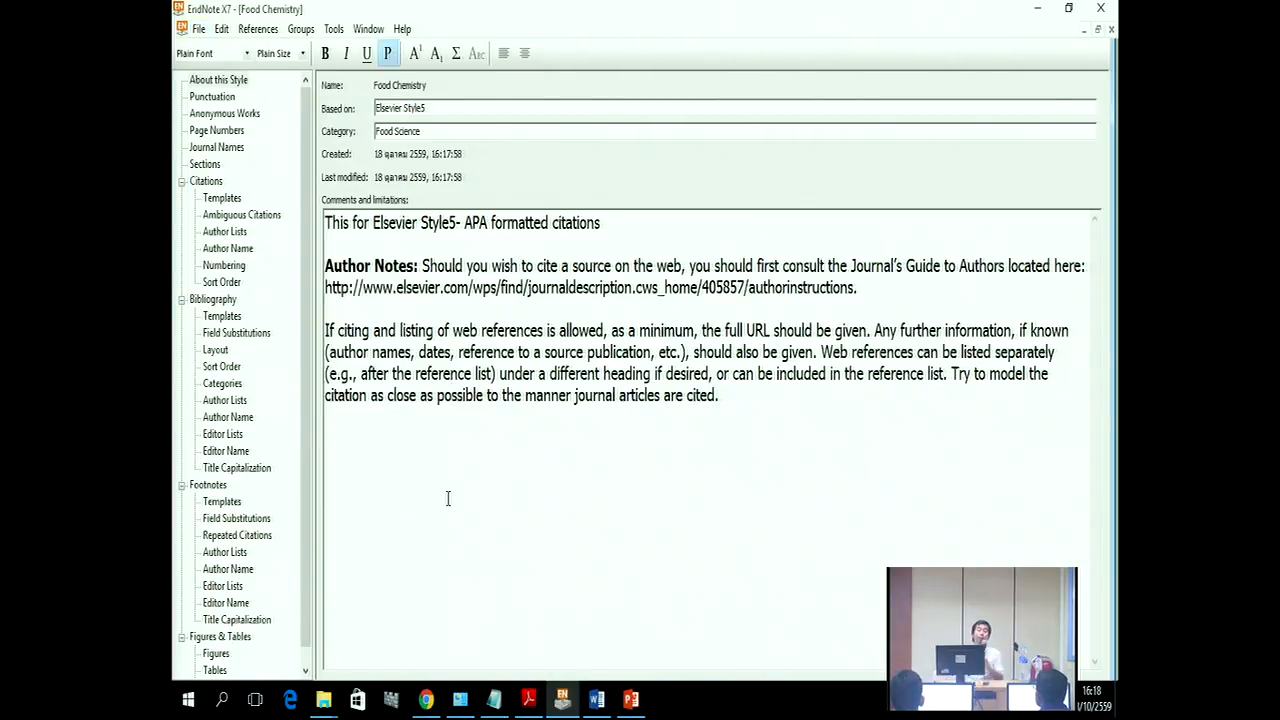
click(199, 29)
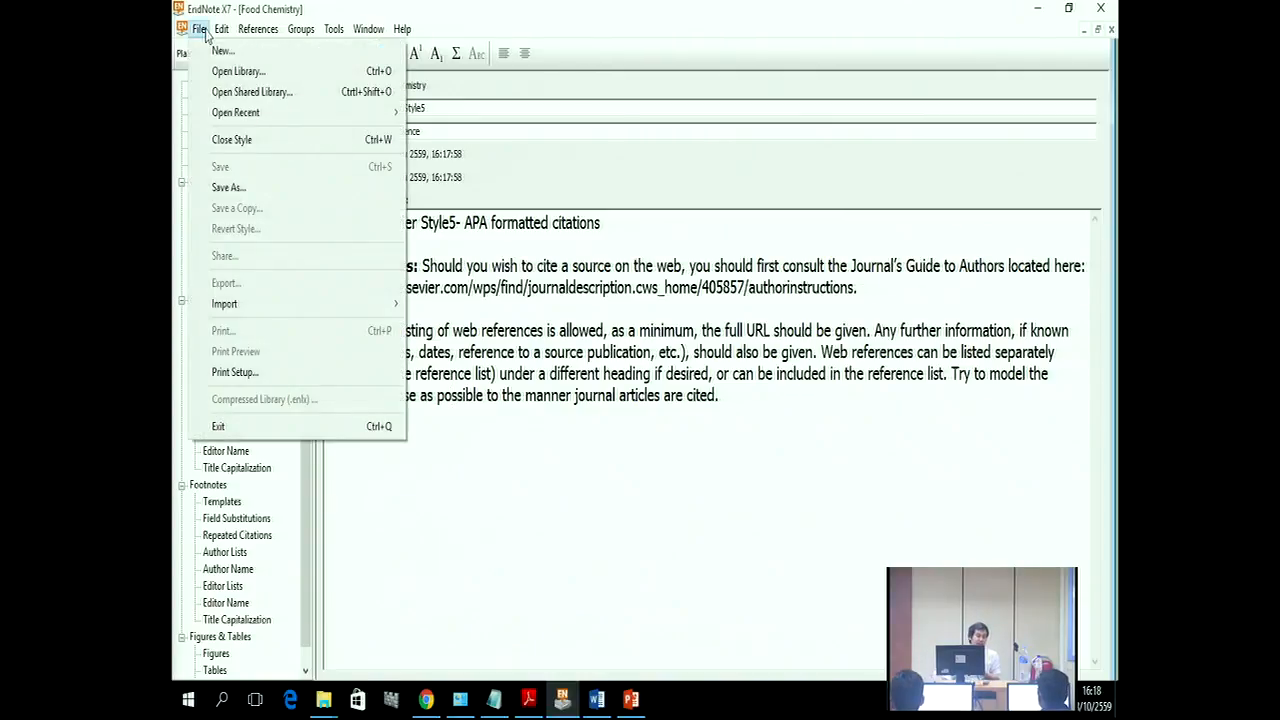
click(246, 190)
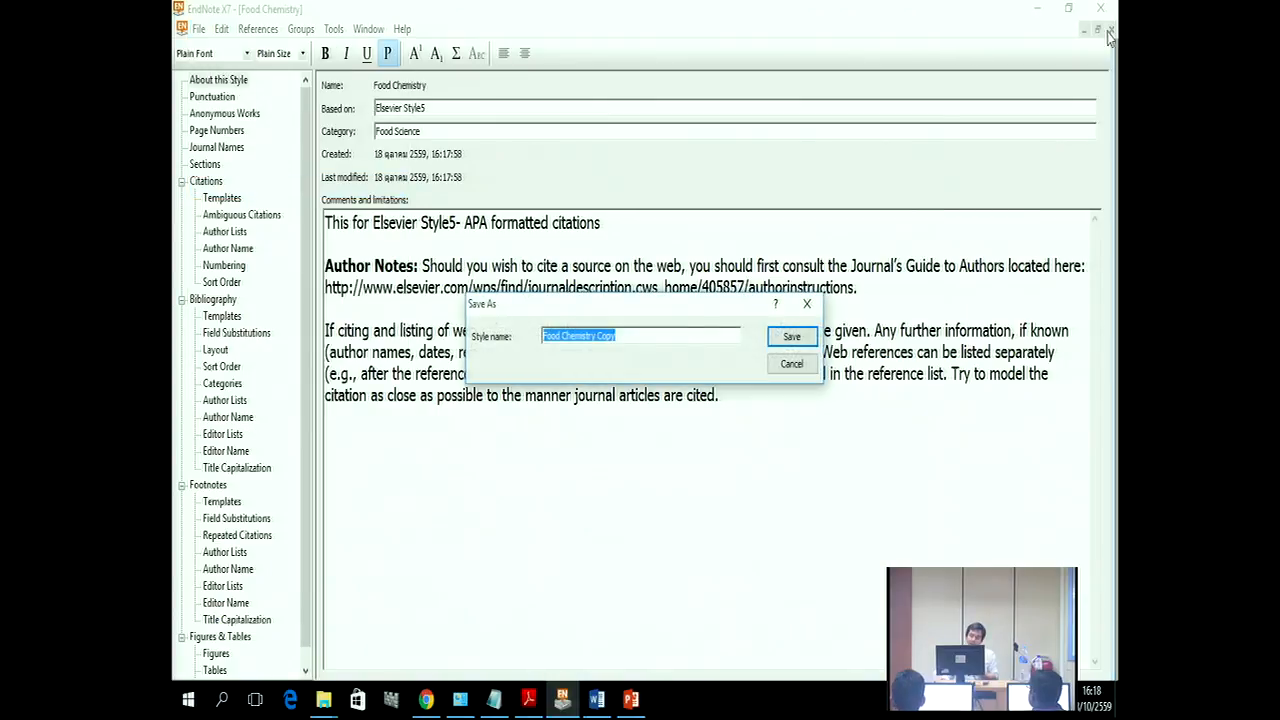
click(780, 336)
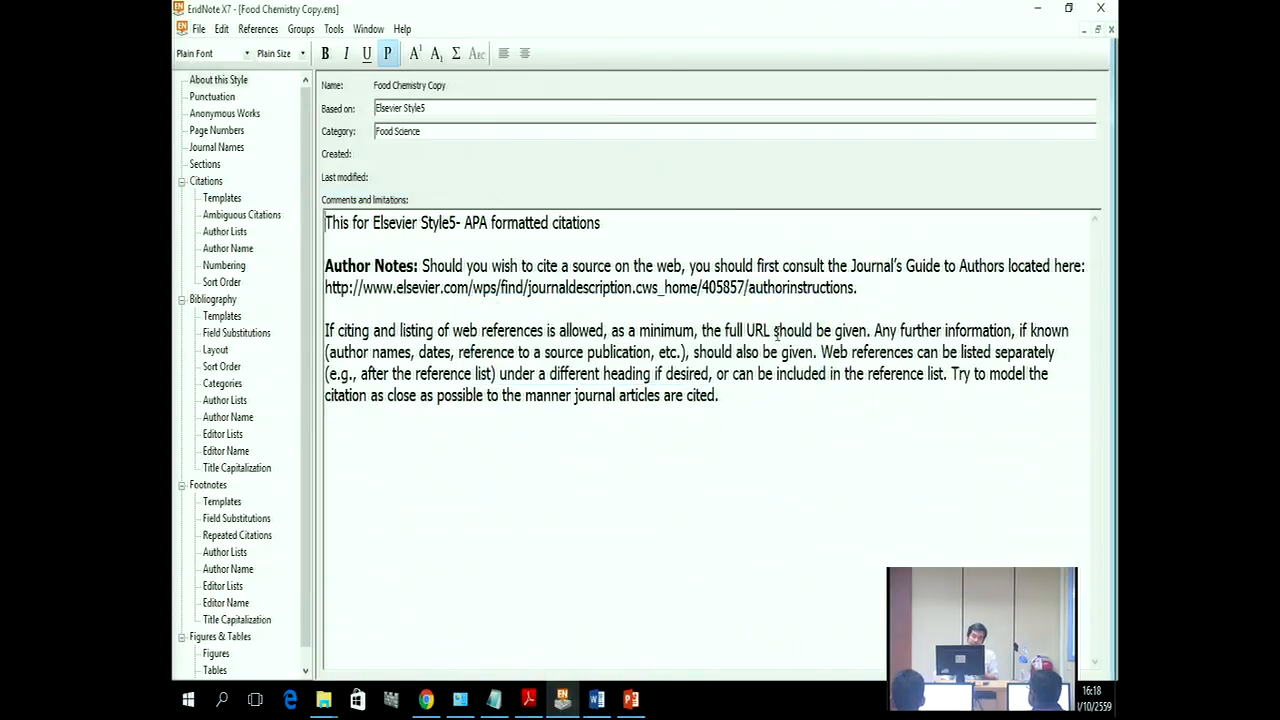
click(1110, 29)
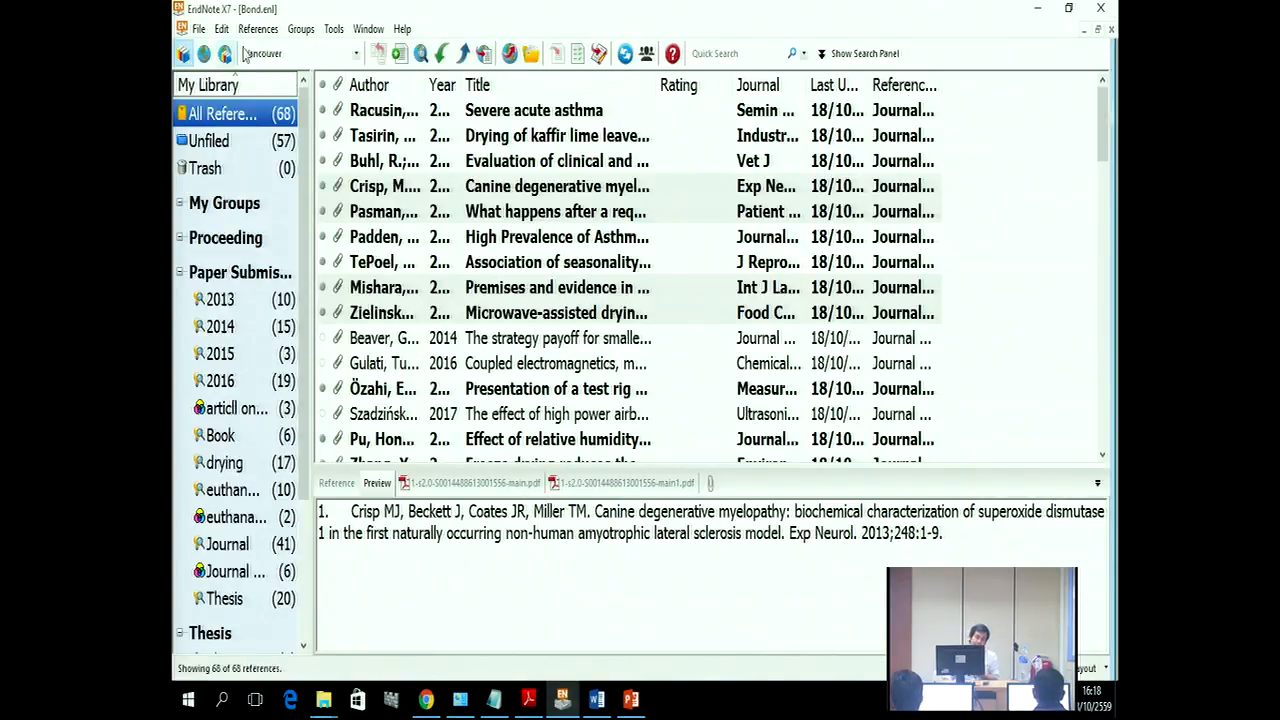
Step: Replace the Vancouver output style with Food Chemistry, found by searching 'food' in the style chooser
click(262, 54)
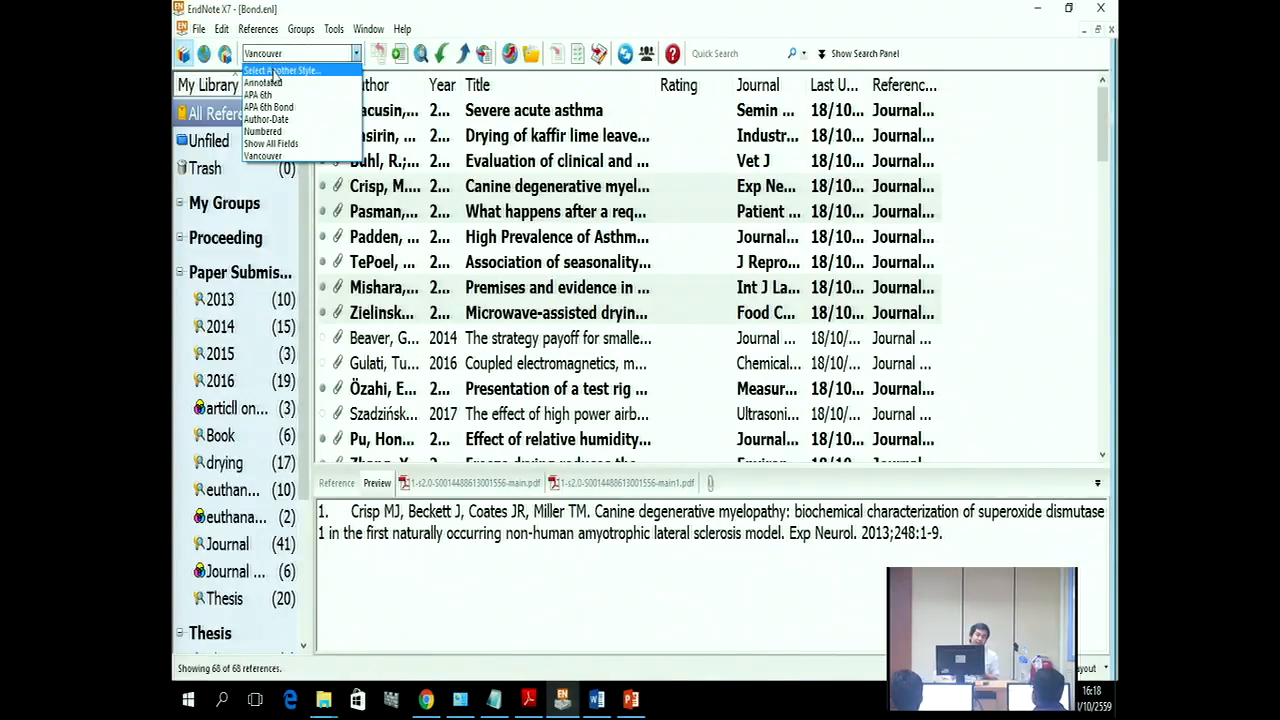
click(274, 71)
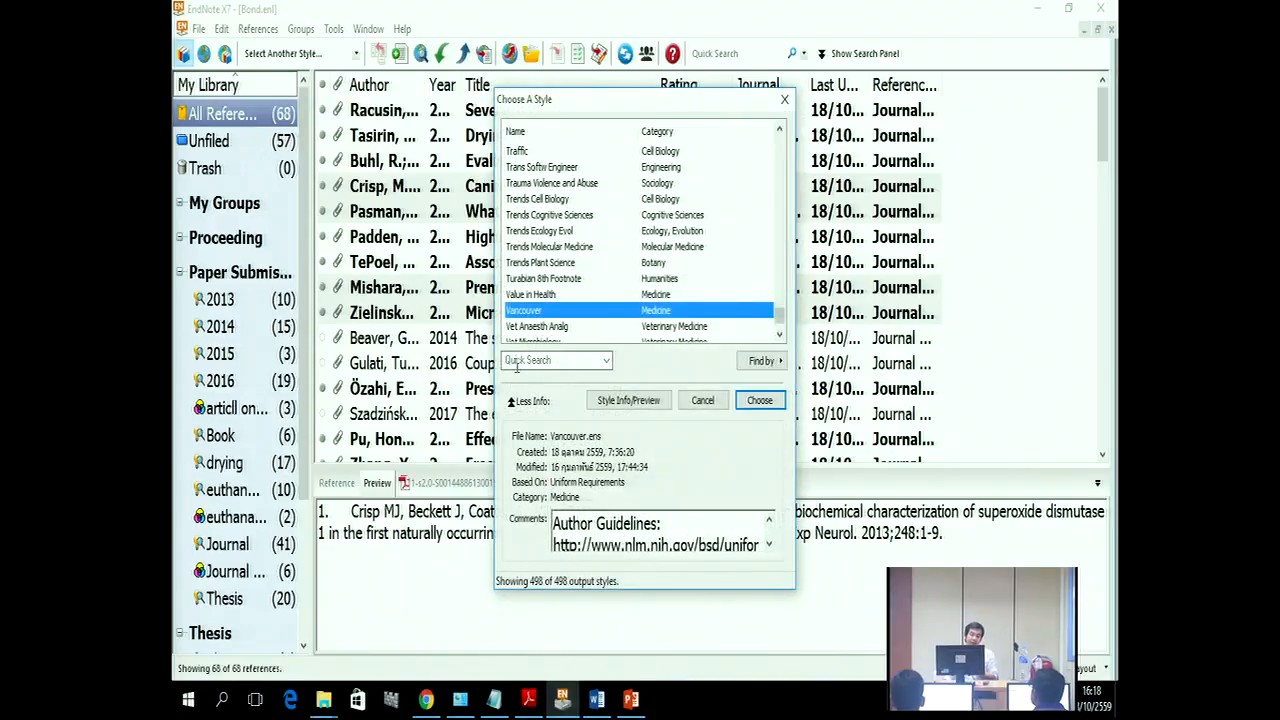
click(517, 362)
text(food)
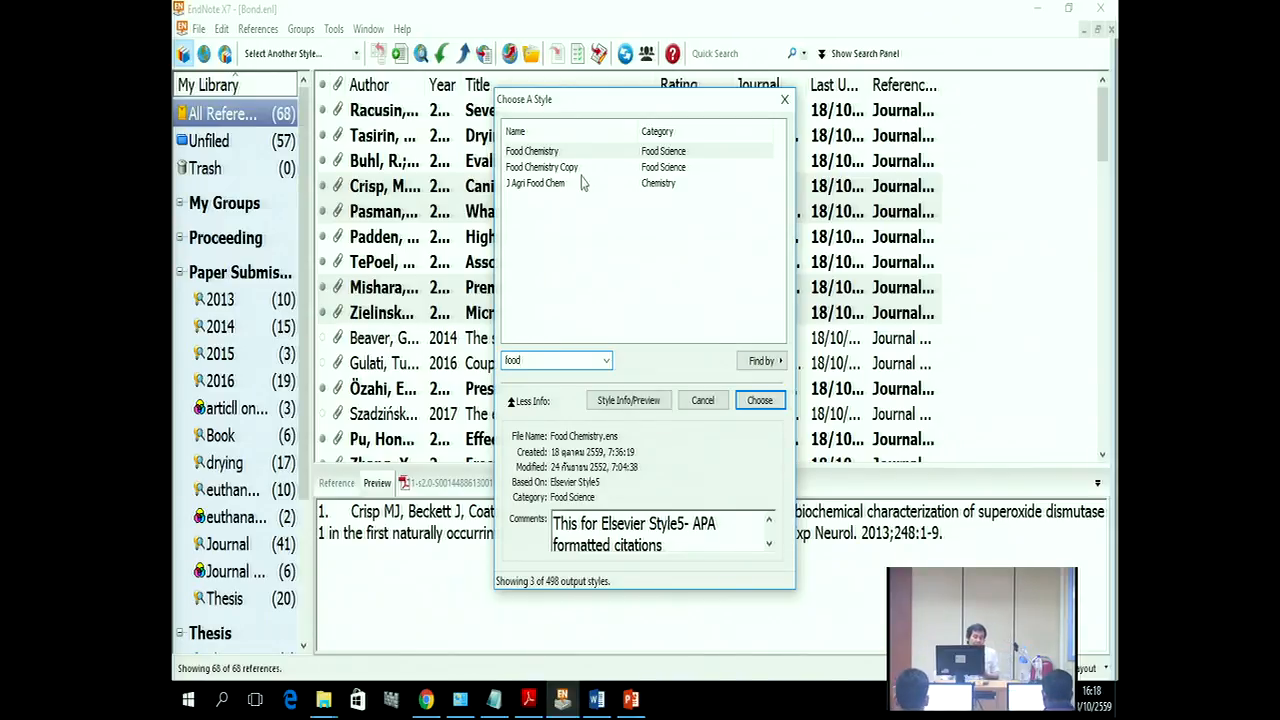
click(556, 153)
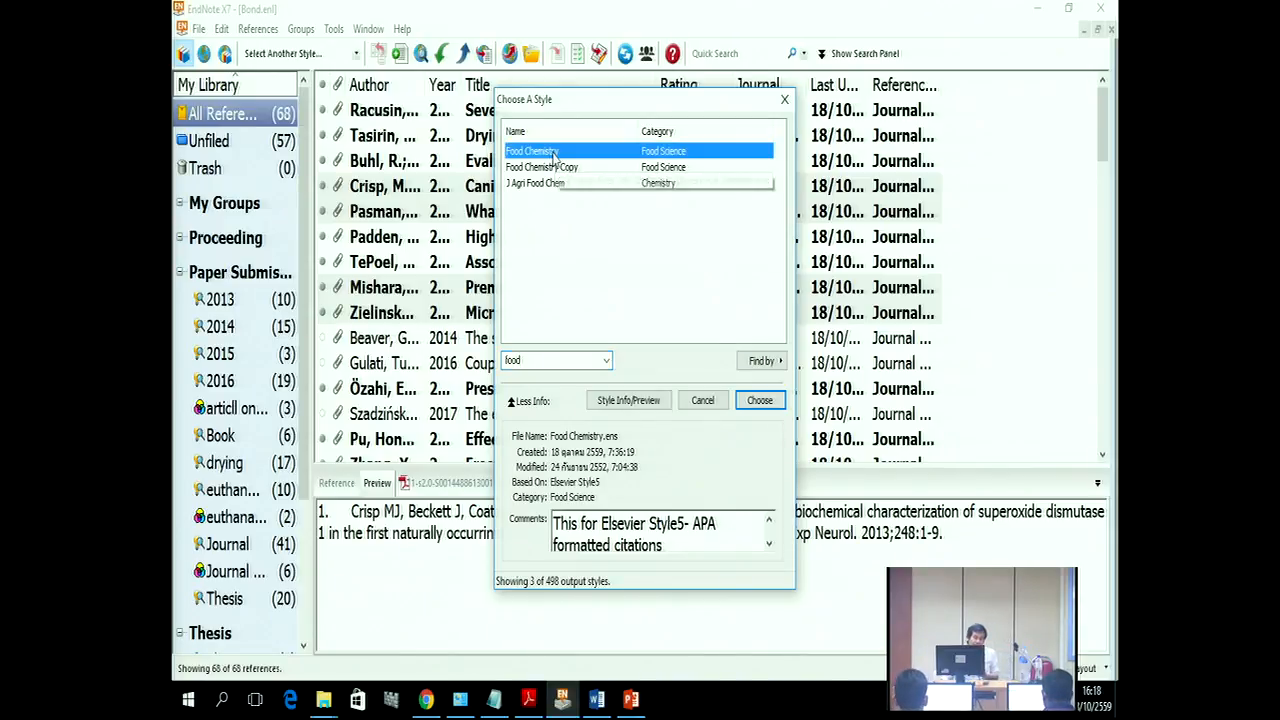
click(777, 404)
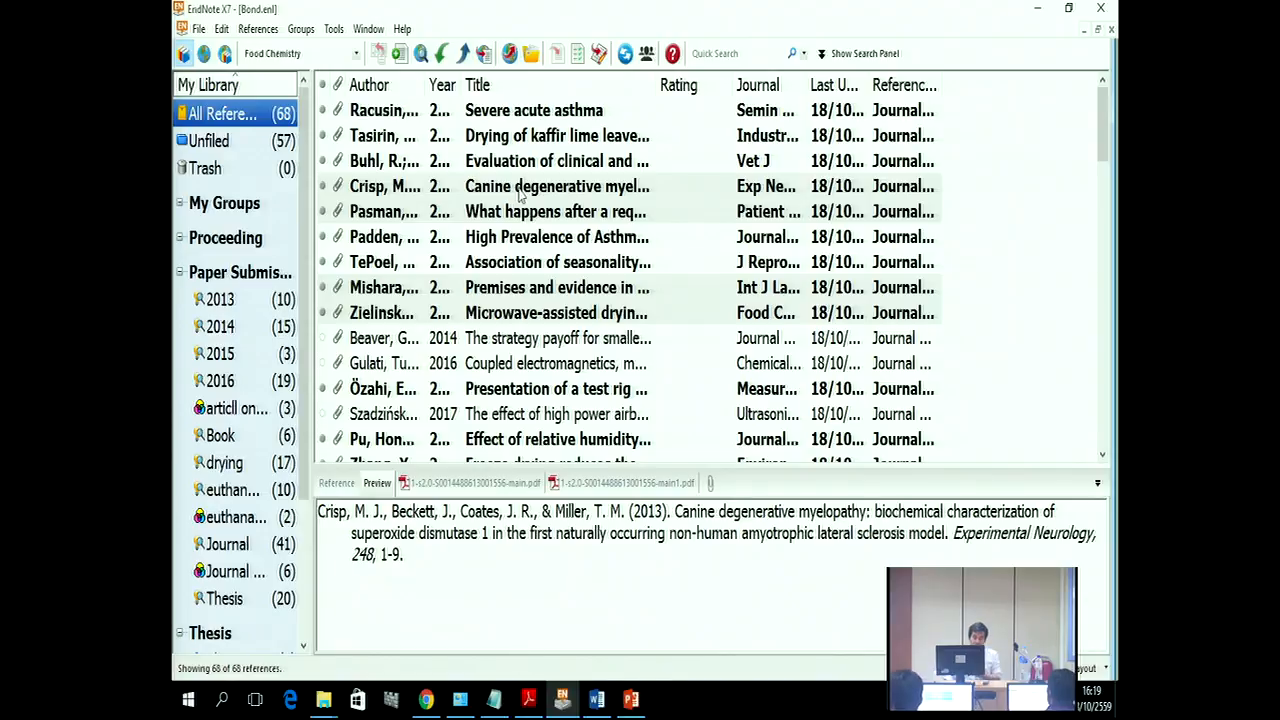
click(407, 31)
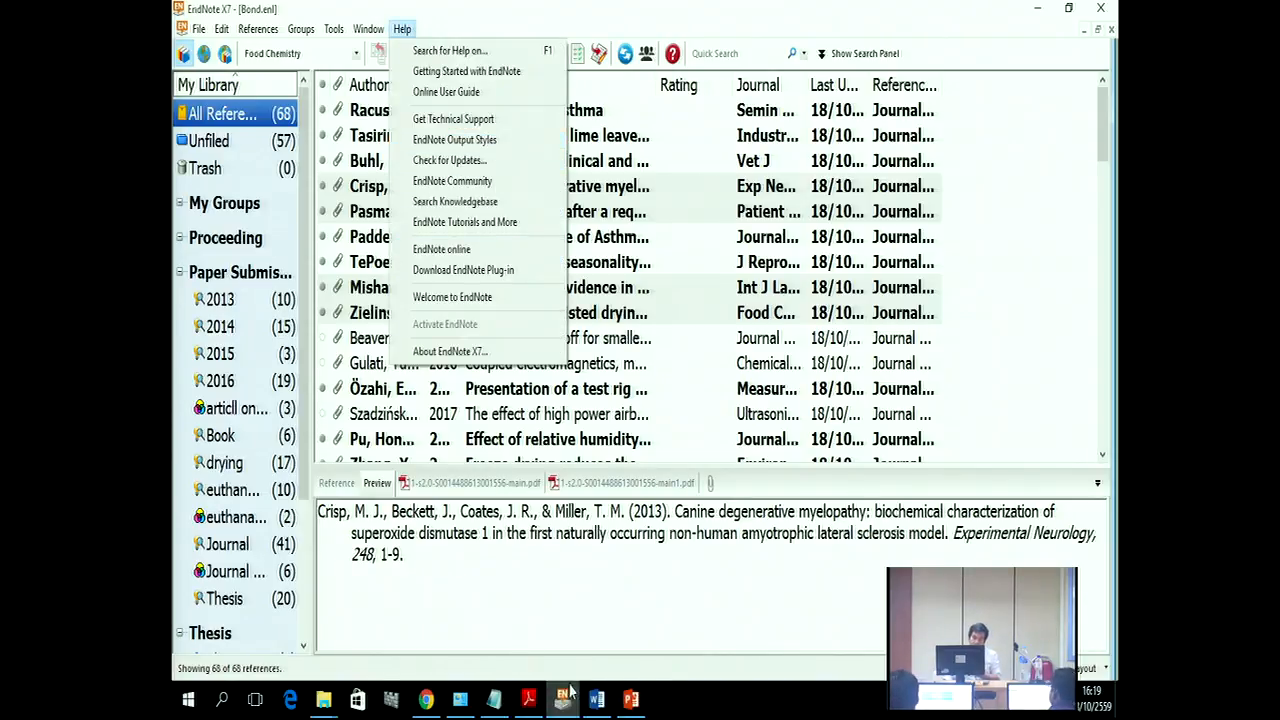
Step: Download the Journal of Agricultural Food Chemistry style from endnote.com and open J Agri Food Chem in EndNote
click(425, 699)
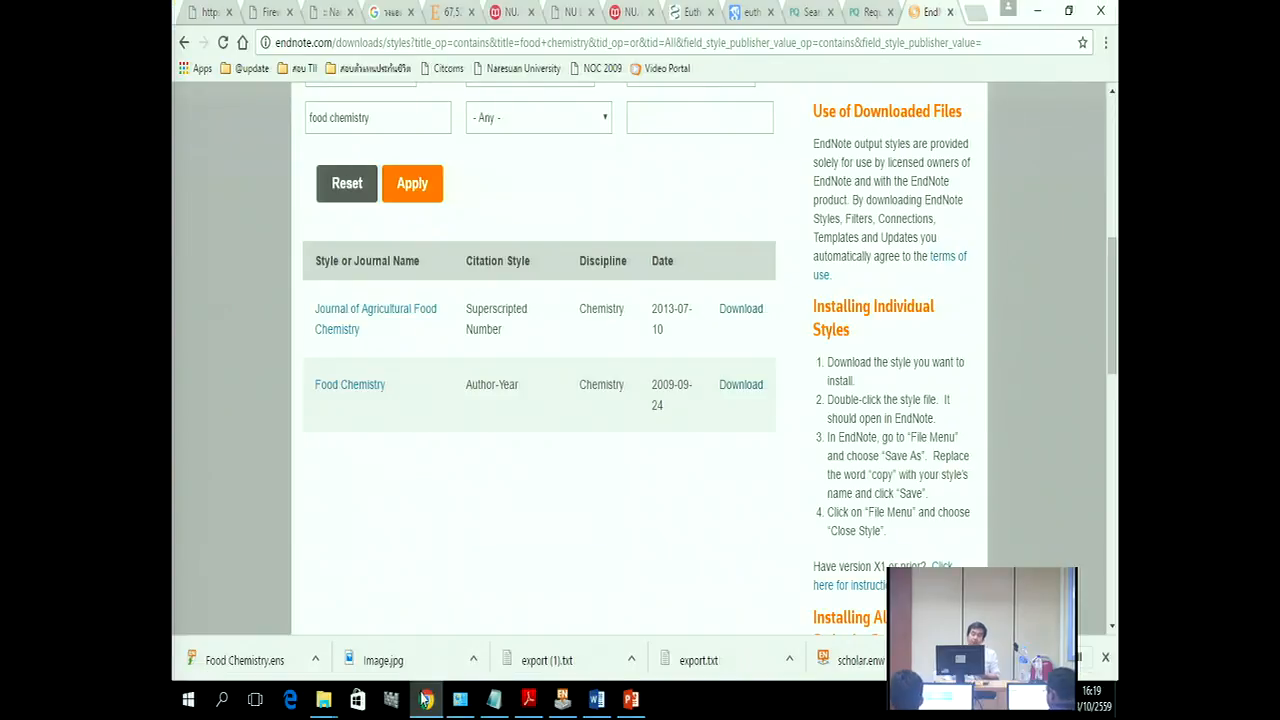
scroll(480, 603, up, 3)
scroll(620, 563, down, 3)
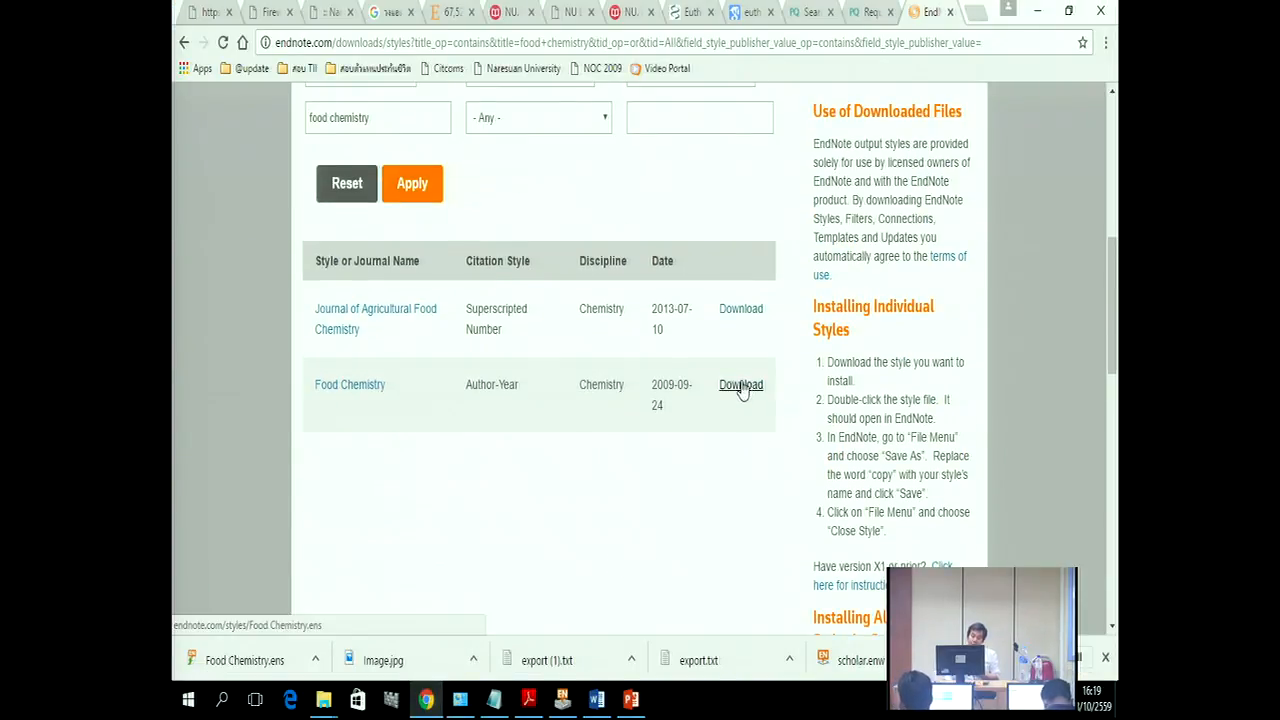
click(740, 312)
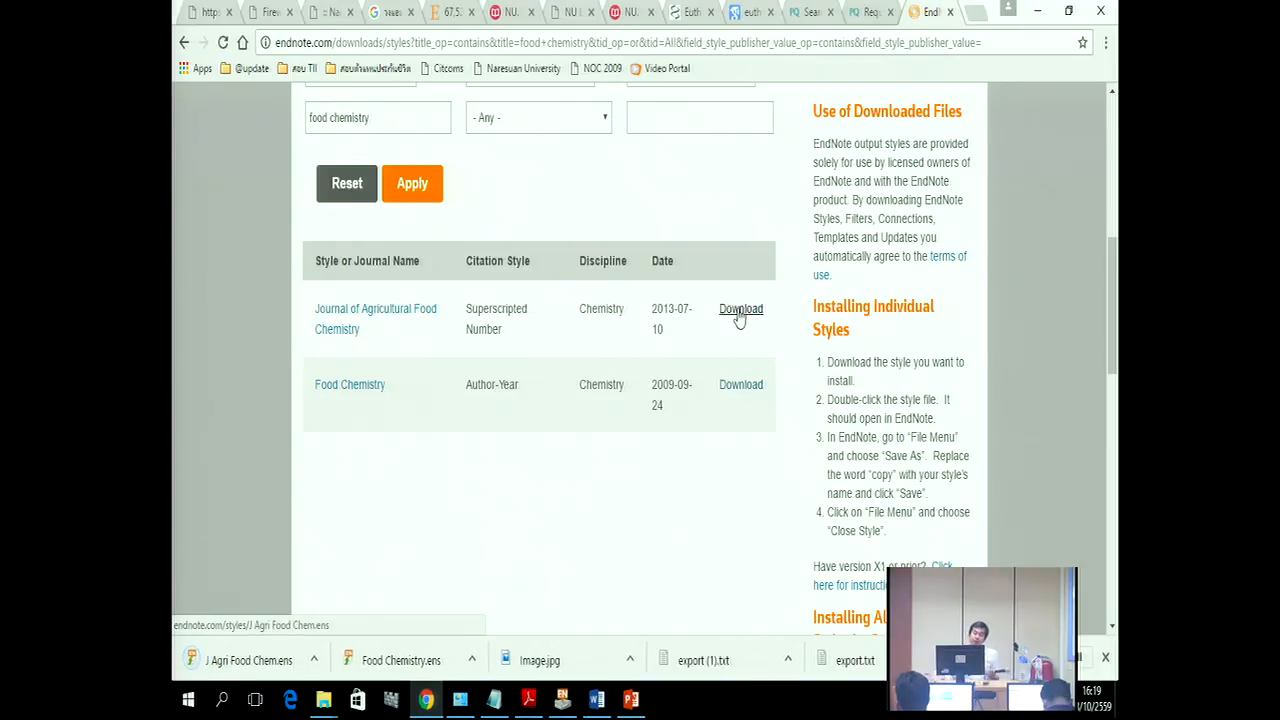
click(317, 662)
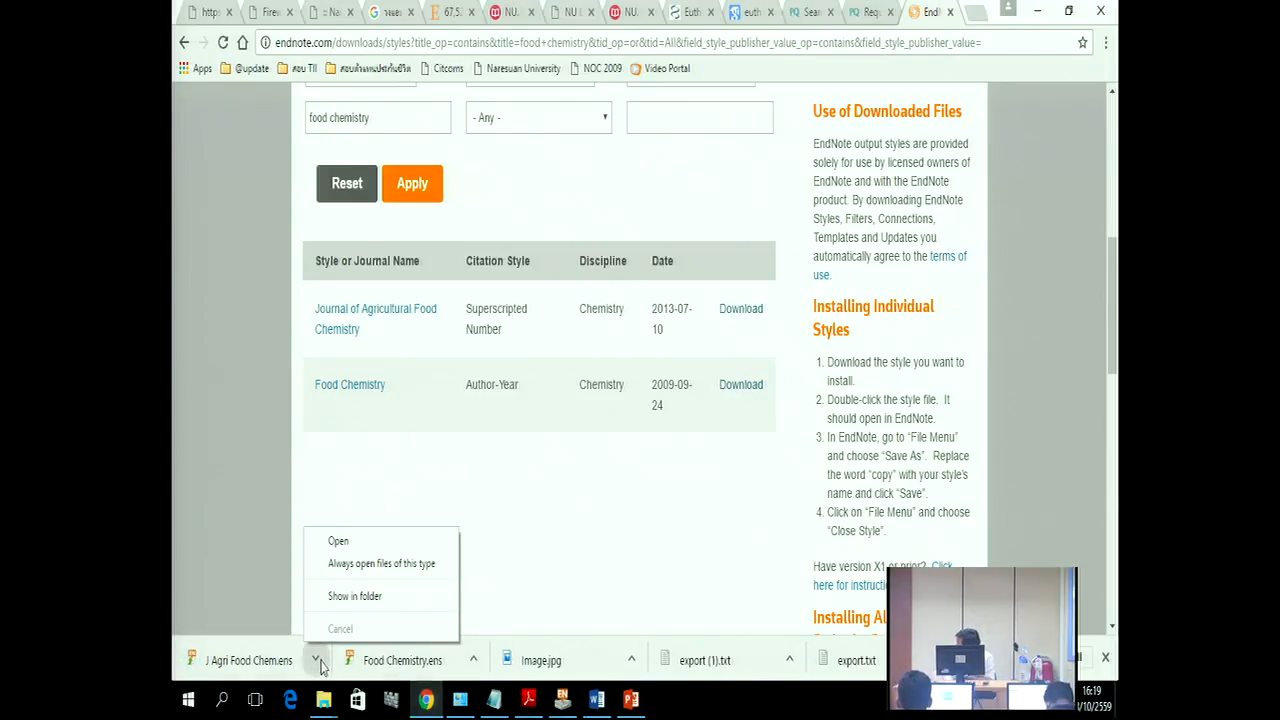
click(340, 542)
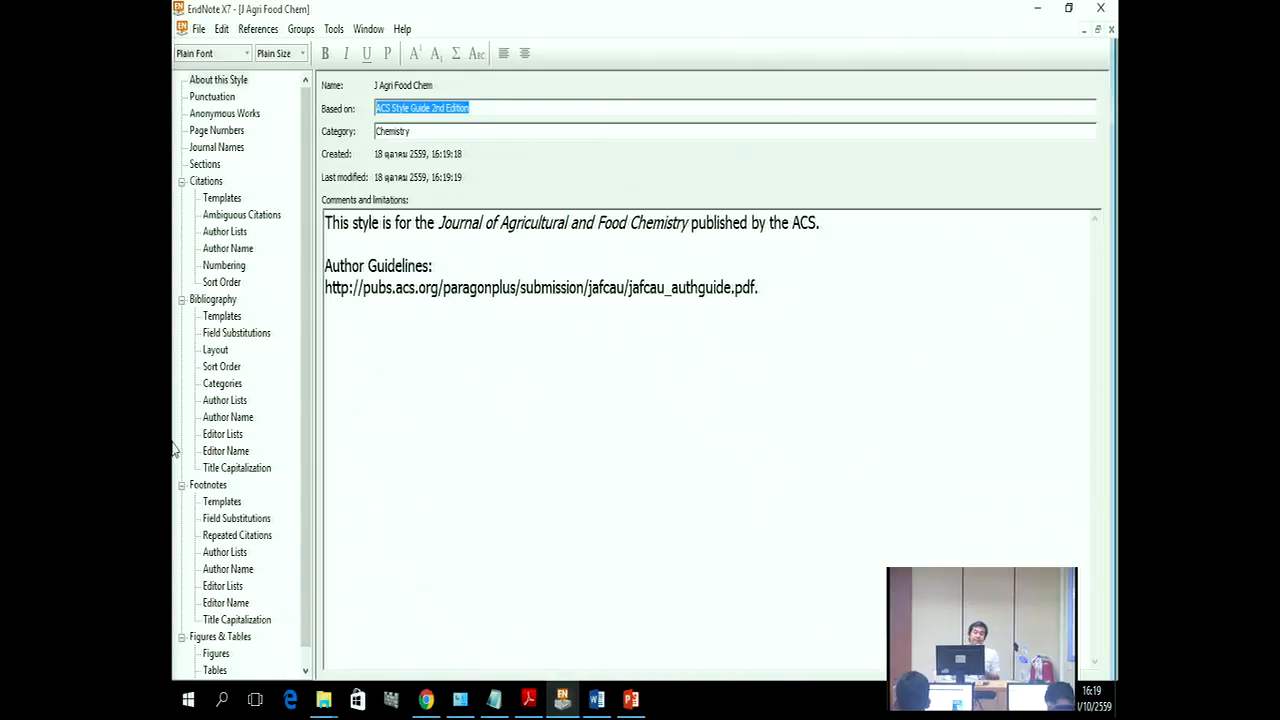
Step: Save the style as 'J Agri Food Chem Copy.ens' and close the style editor
click(198, 30)
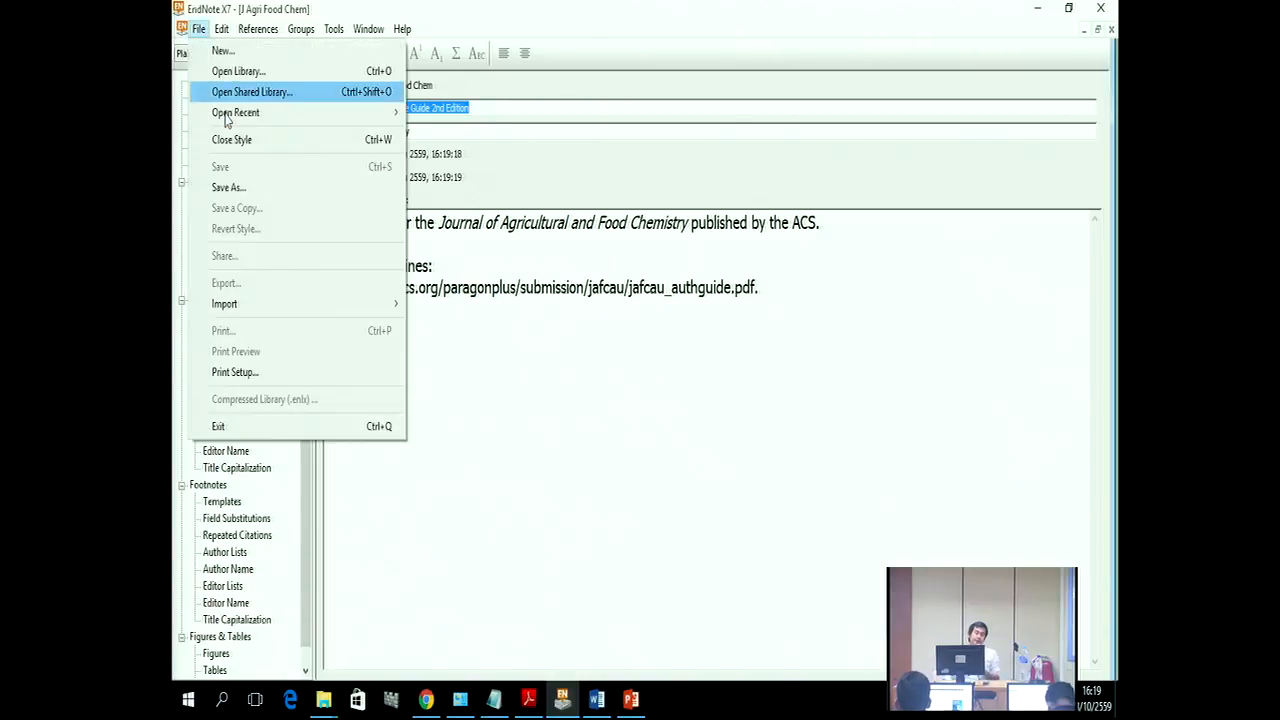
click(243, 188)
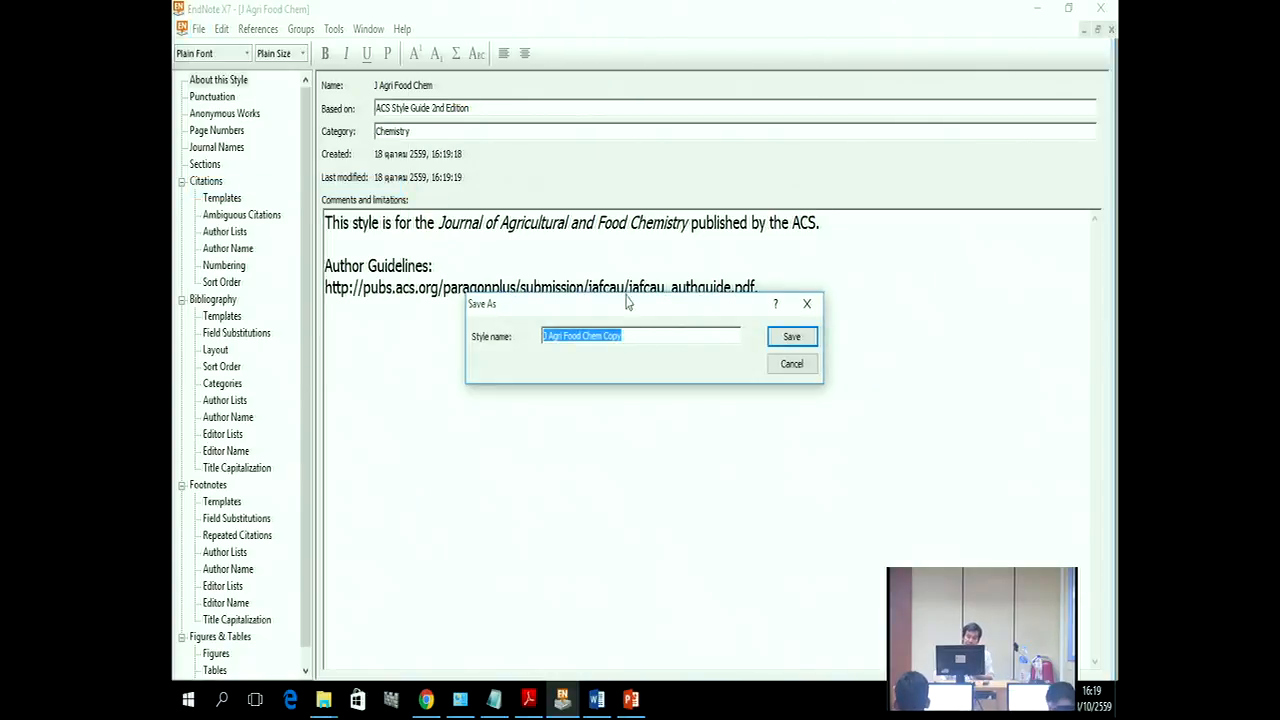
drag(626, 336, 603, 336)
click(799, 341)
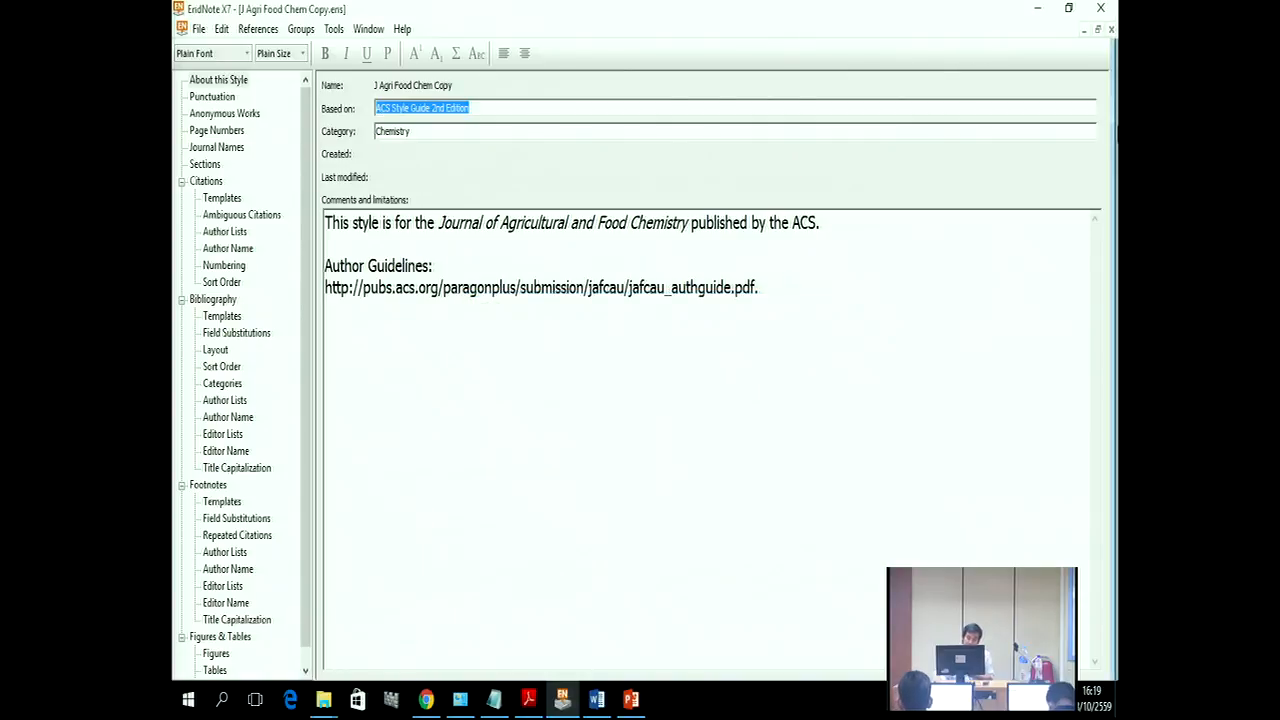
click(1111, 30)
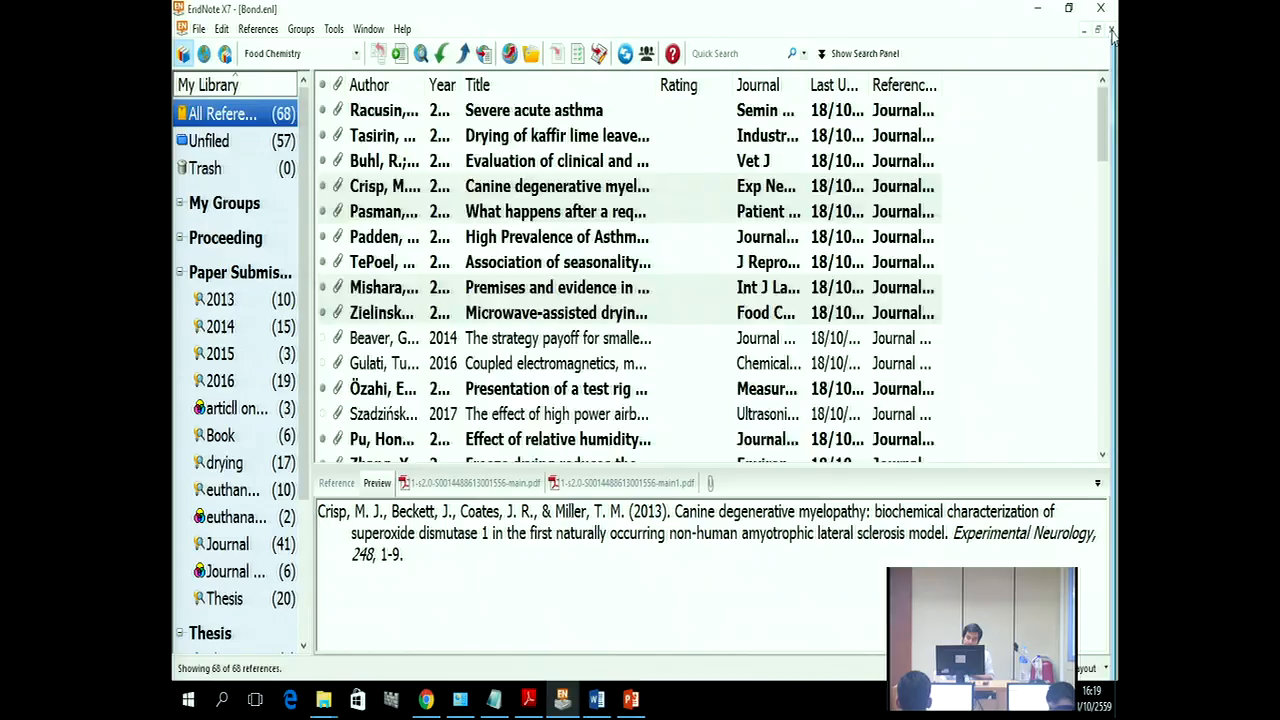
Step: Filter the style list for 'foo' and choose Food Chemistry as the Bond library's output style
click(354, 54)
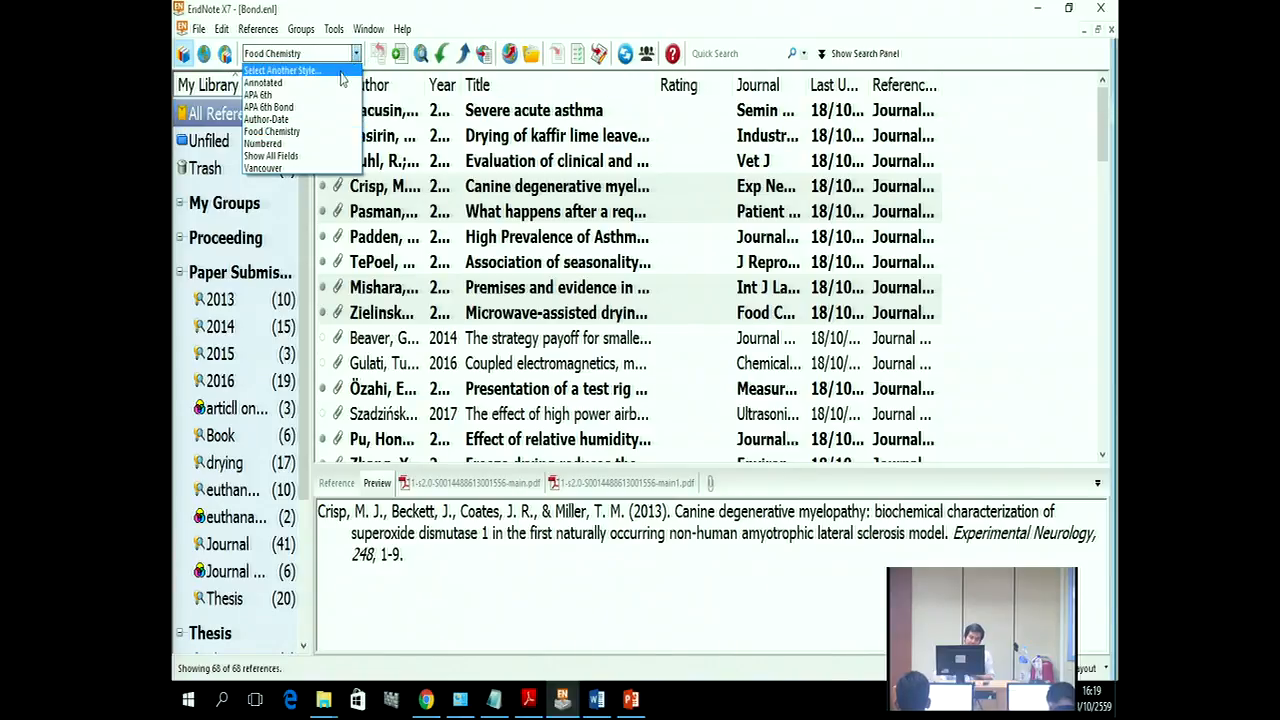
click(339, 74)
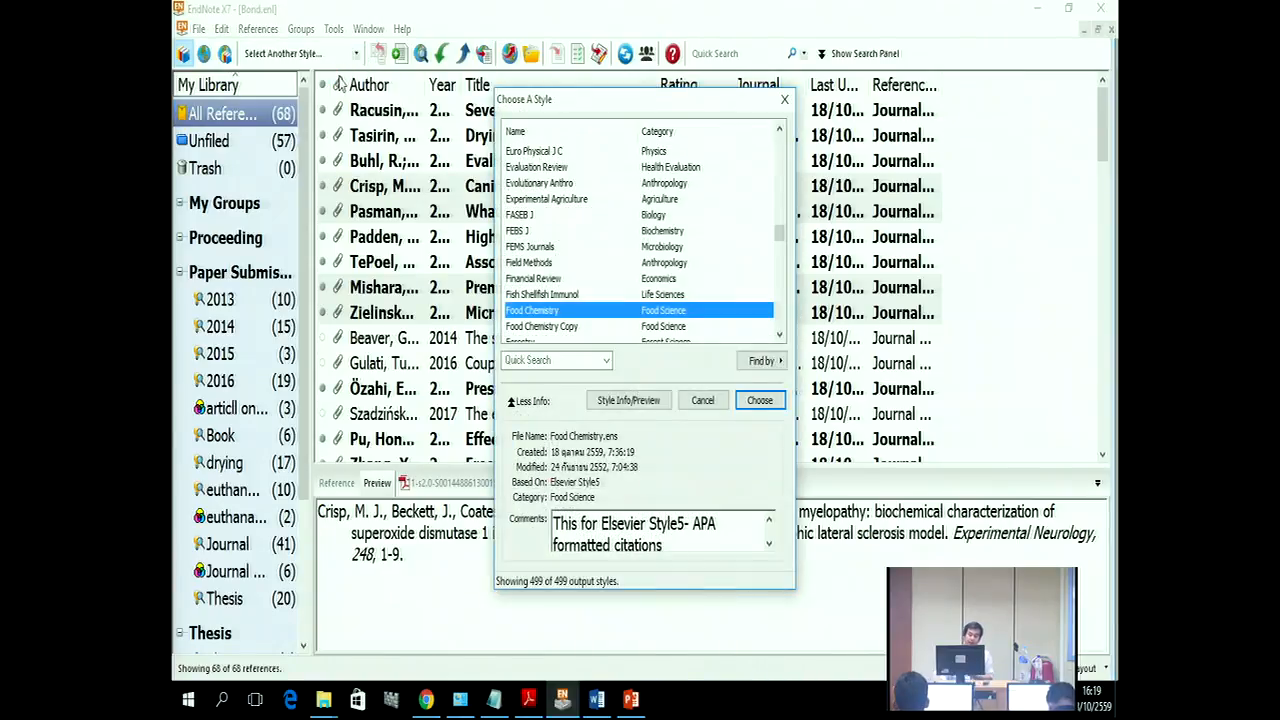
scroll(588, 298, down, 1)
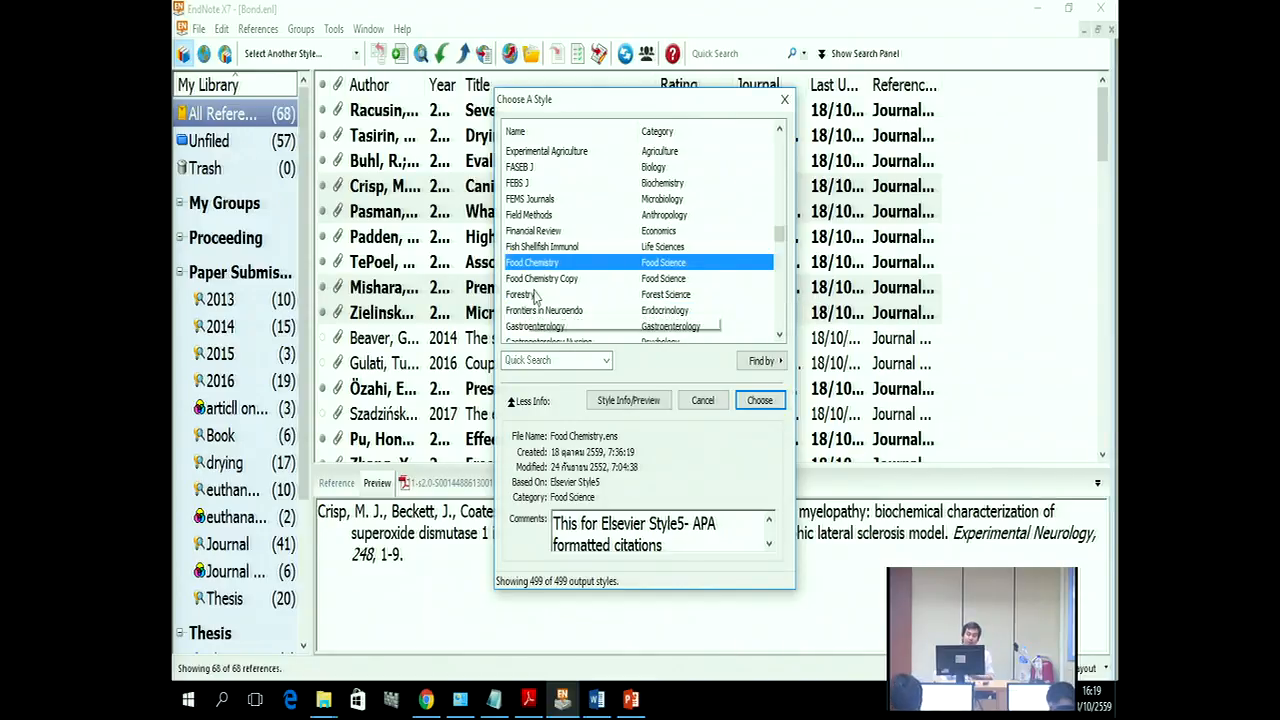
click(540, 361)
text(food)
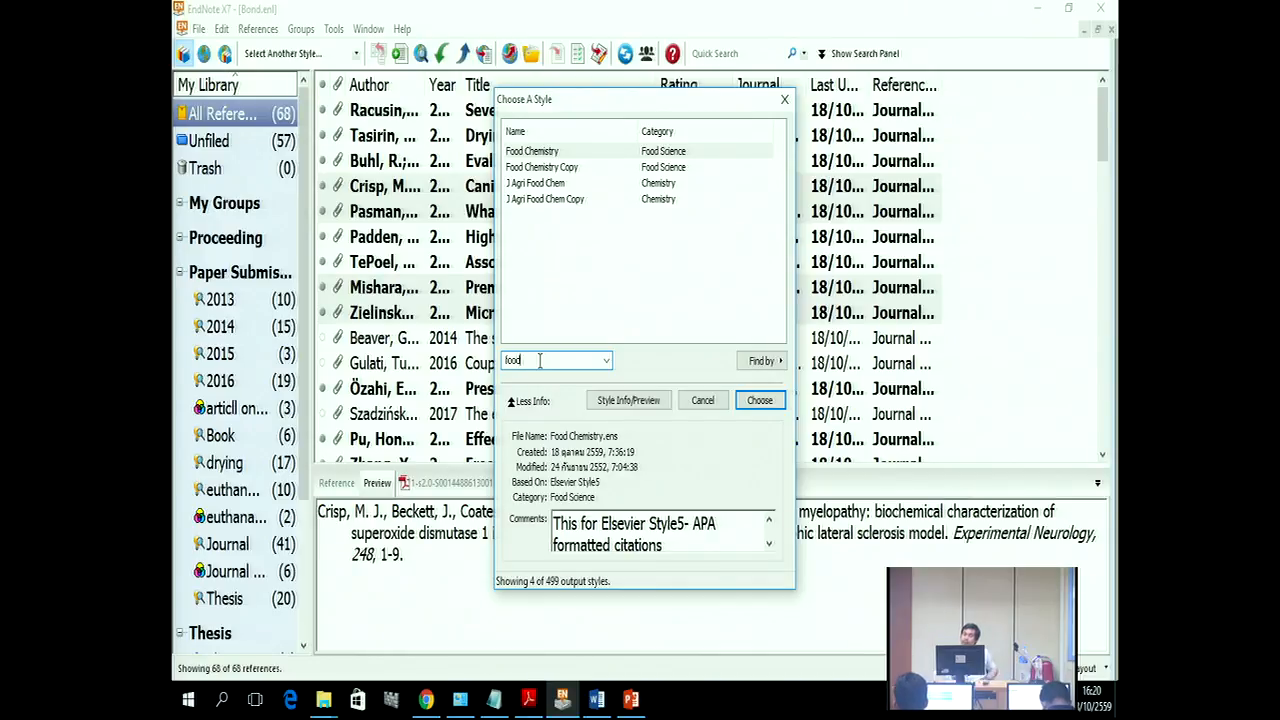
click(760, 400)
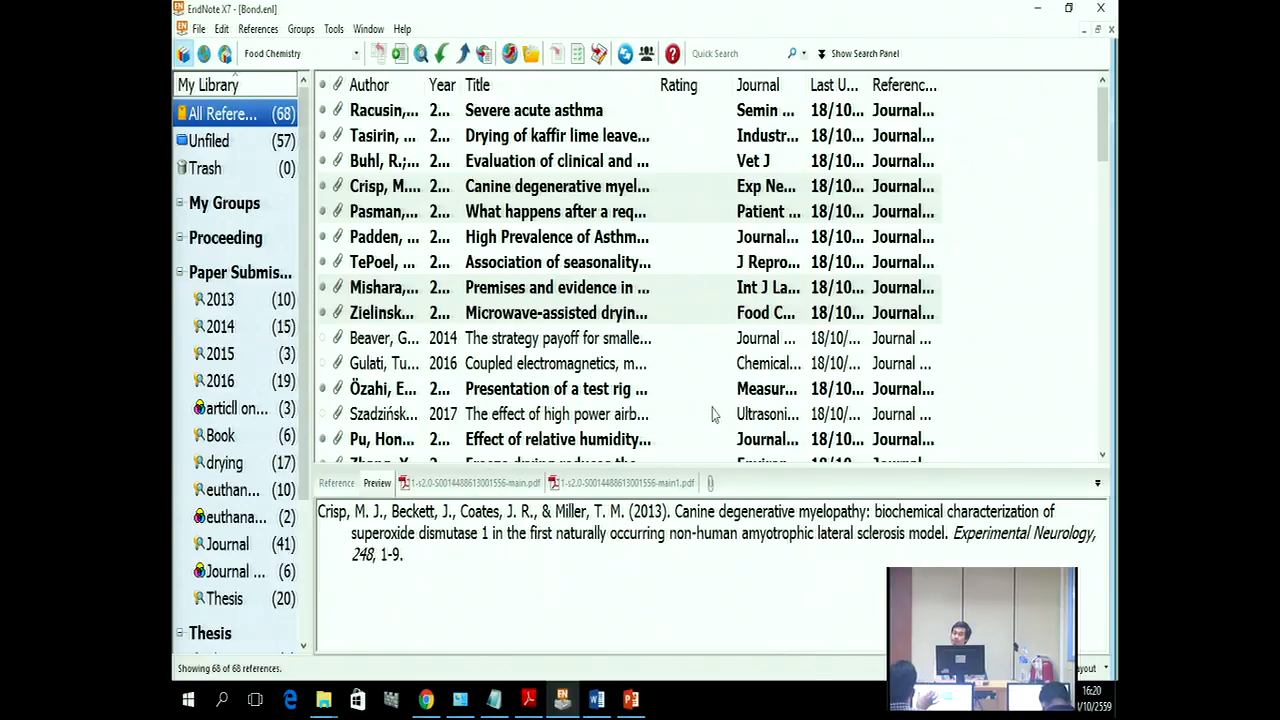
click(594, 702)
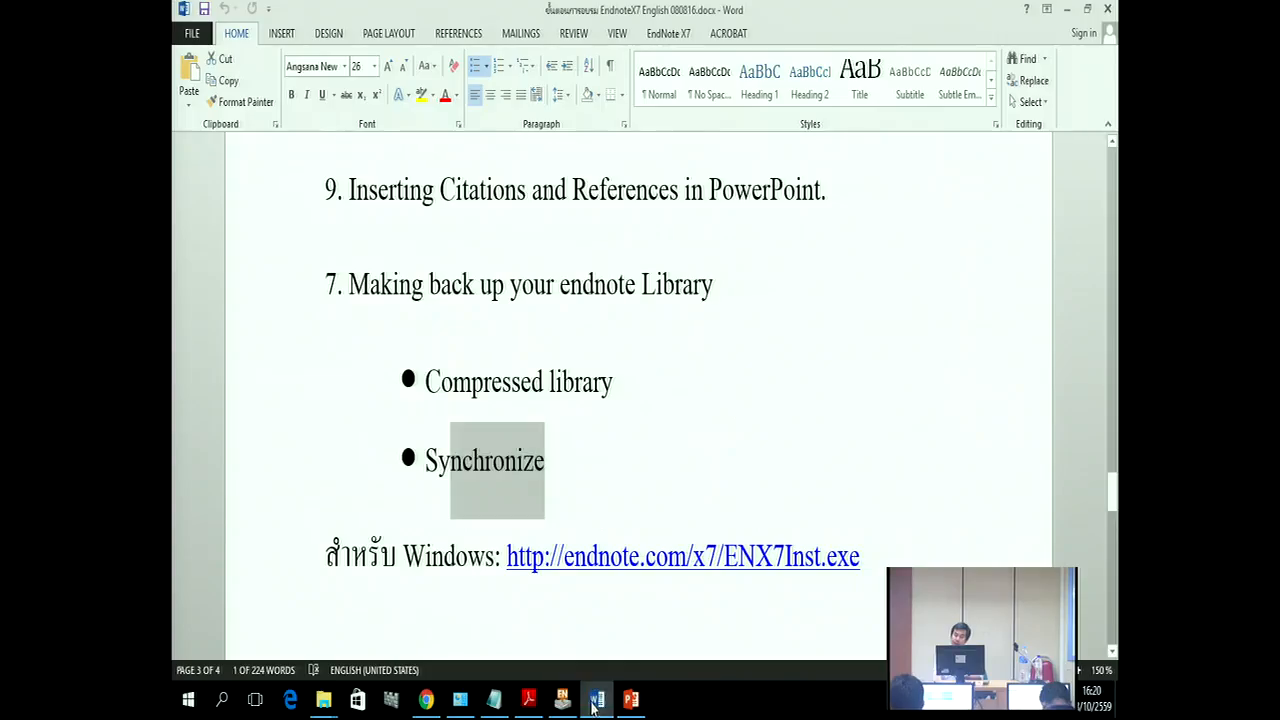
Step: Check that Food Chemistry is listed in the Style dropdown on Word's EndNote X7 tab, then close Word
click(676, 37)
click(484, 59)
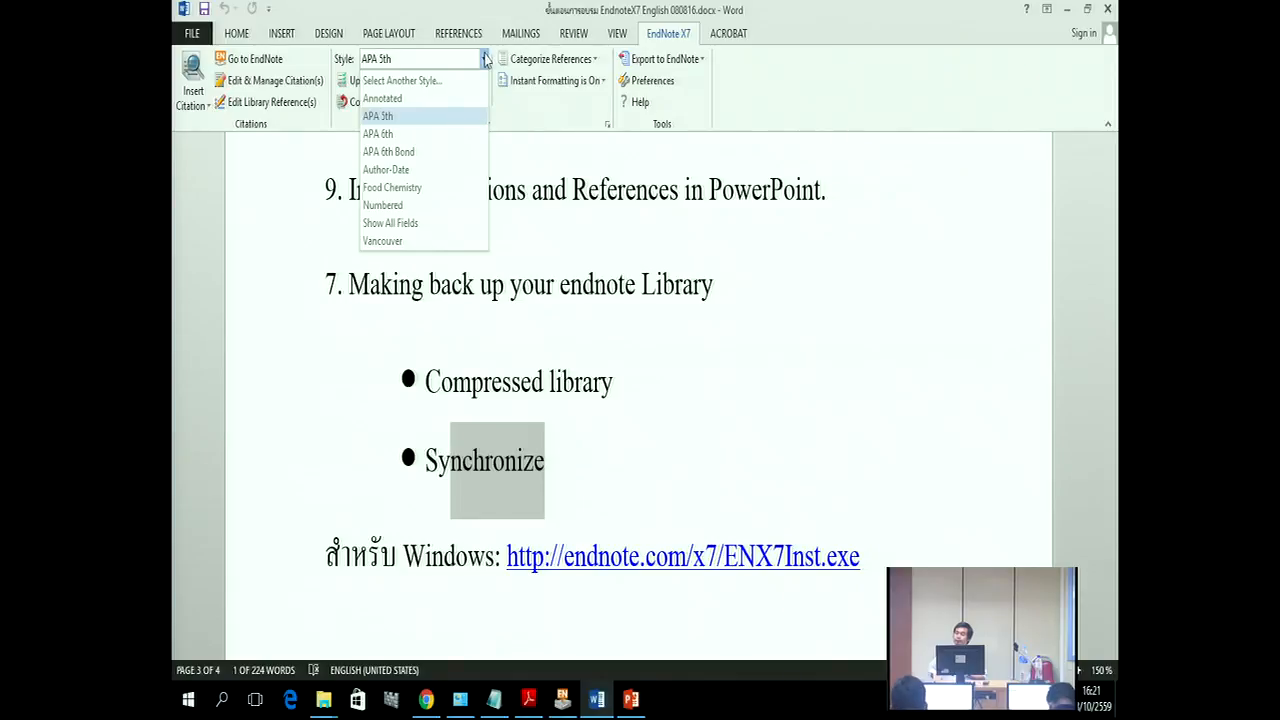
click(1107, 10)
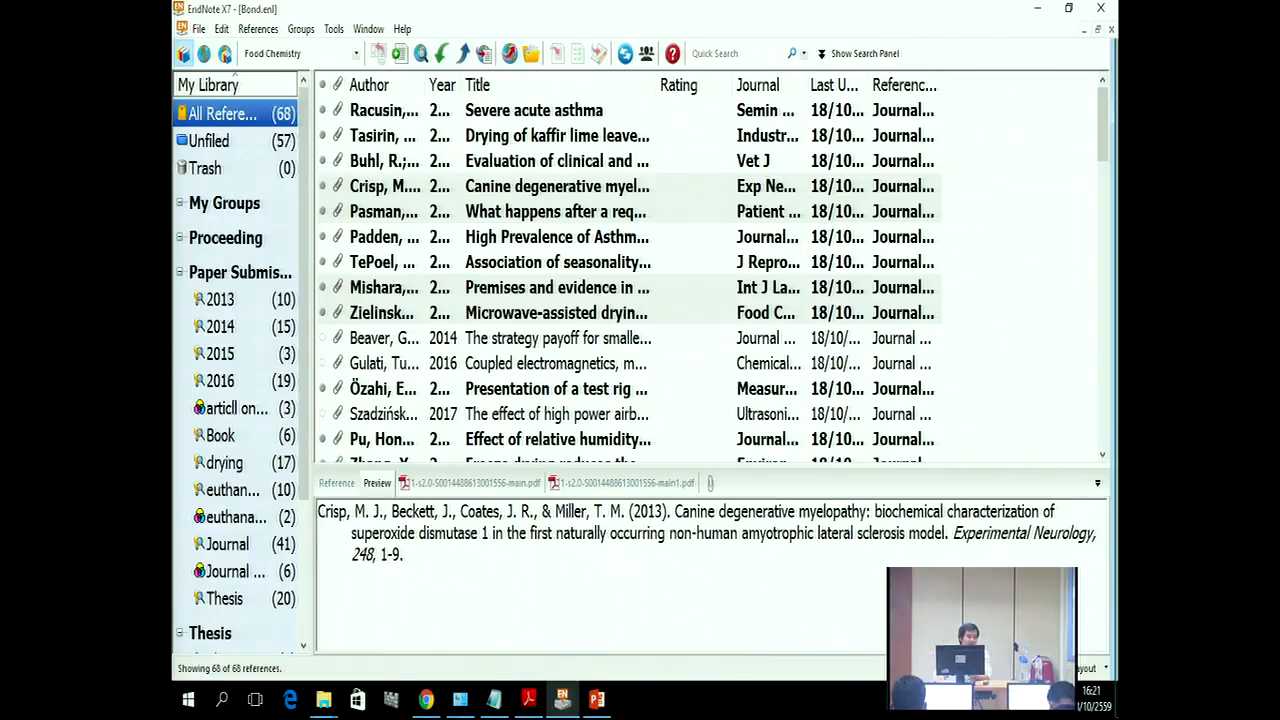
Step: Browse the Manuscript Templates folder and open APA 6th.dot as a new Word manuscript
click(333, 29)
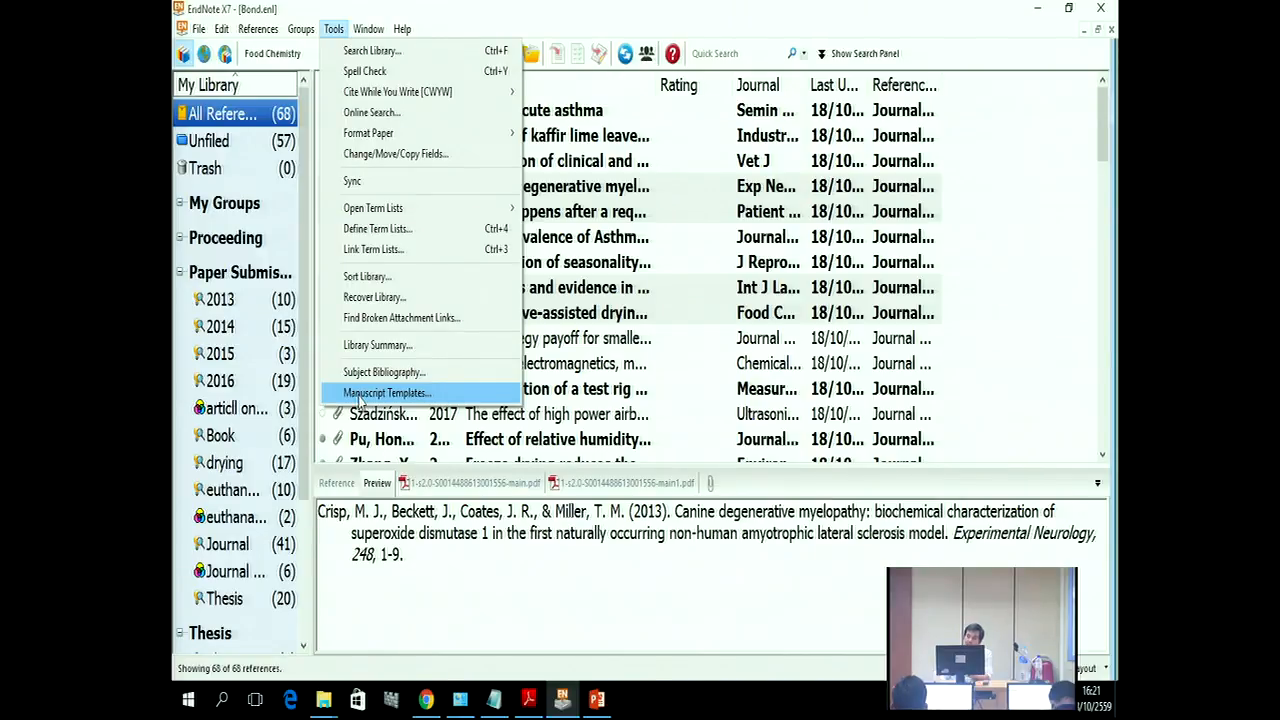
click(360, 395)
scroll(600, 330, down, 1)
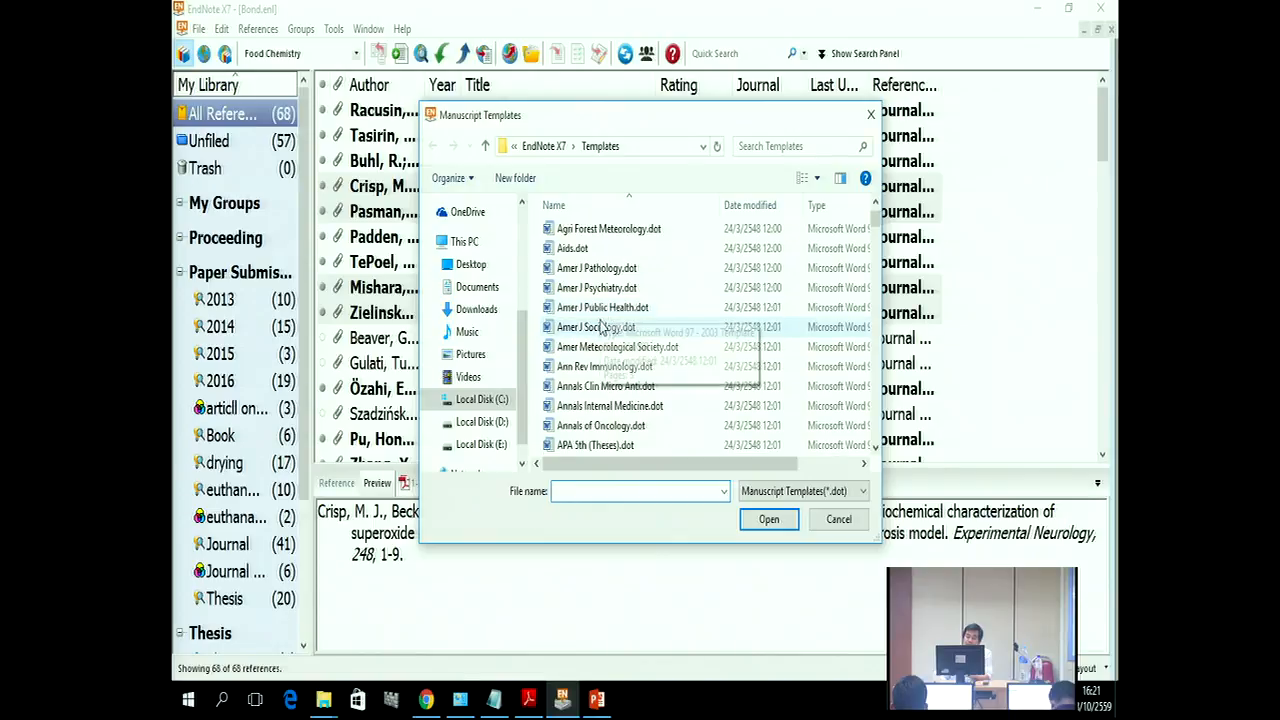
scroll(600, 330, down, 1)
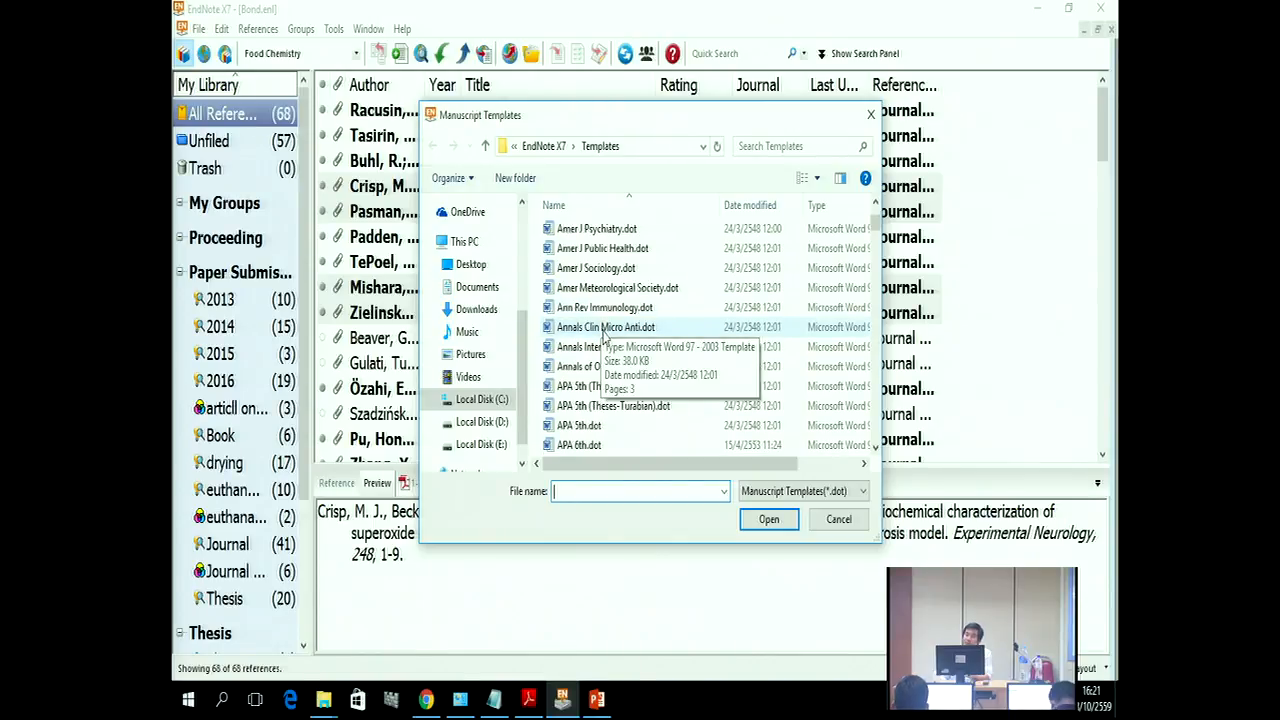
scroll(620, 370, up, 2)
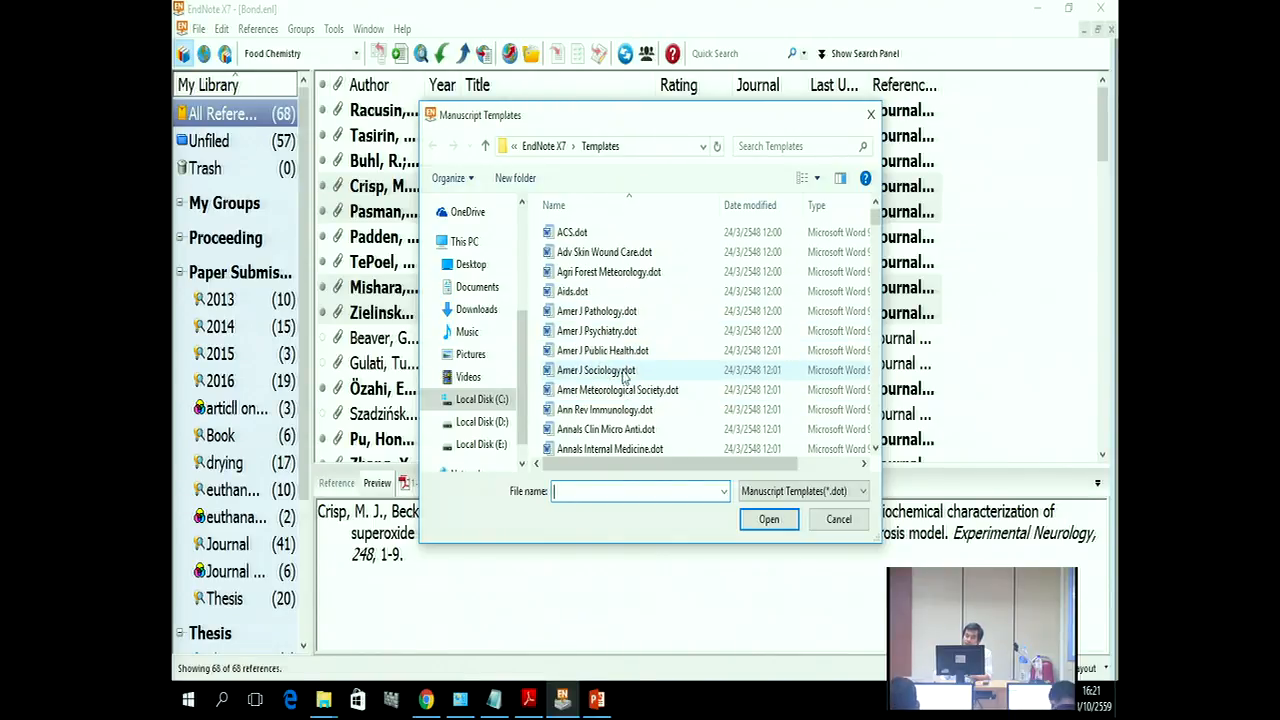
scroll(625, 370, down, 3)
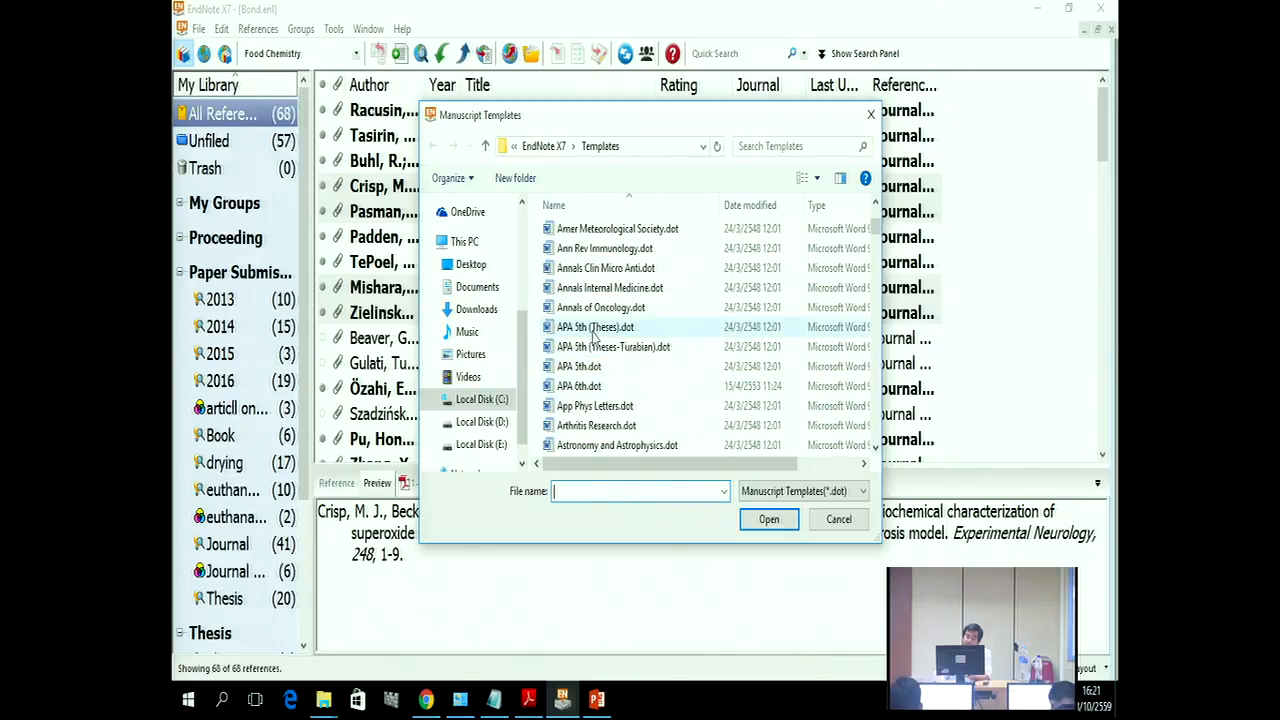
click(598, 388)
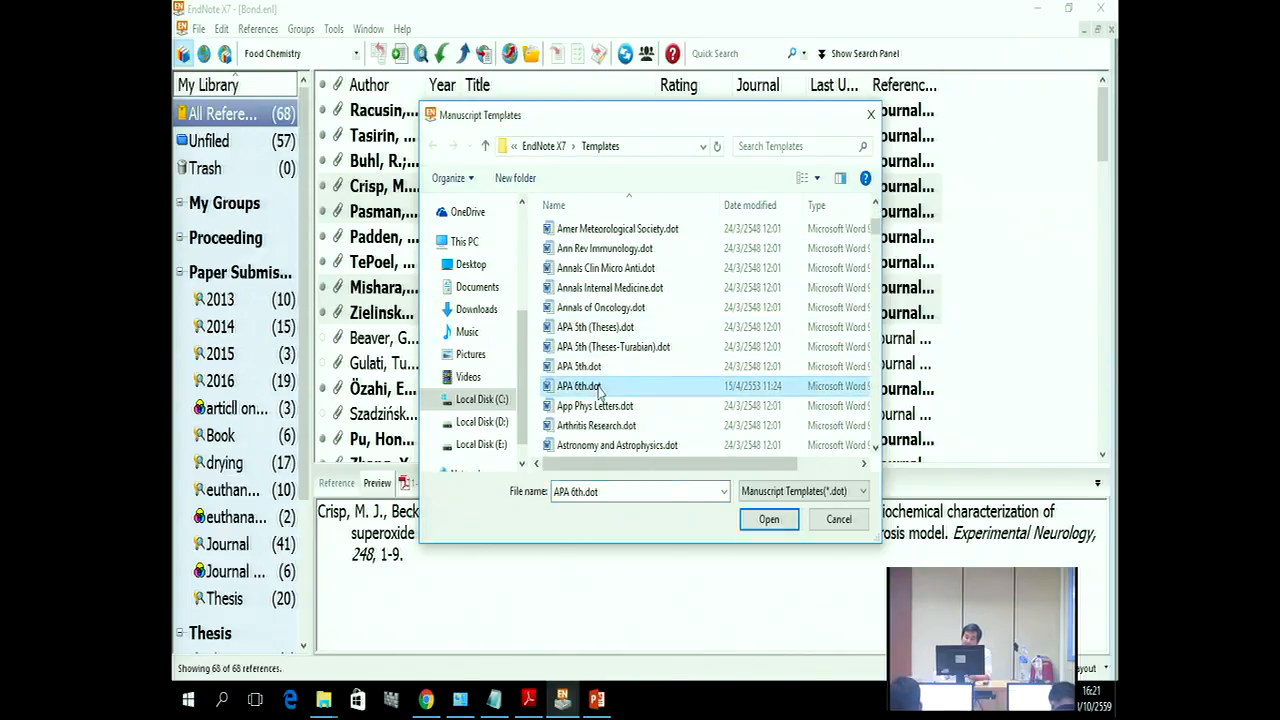
scroll(605, 388, down, 1)
scroll(633, 387, up, 1)
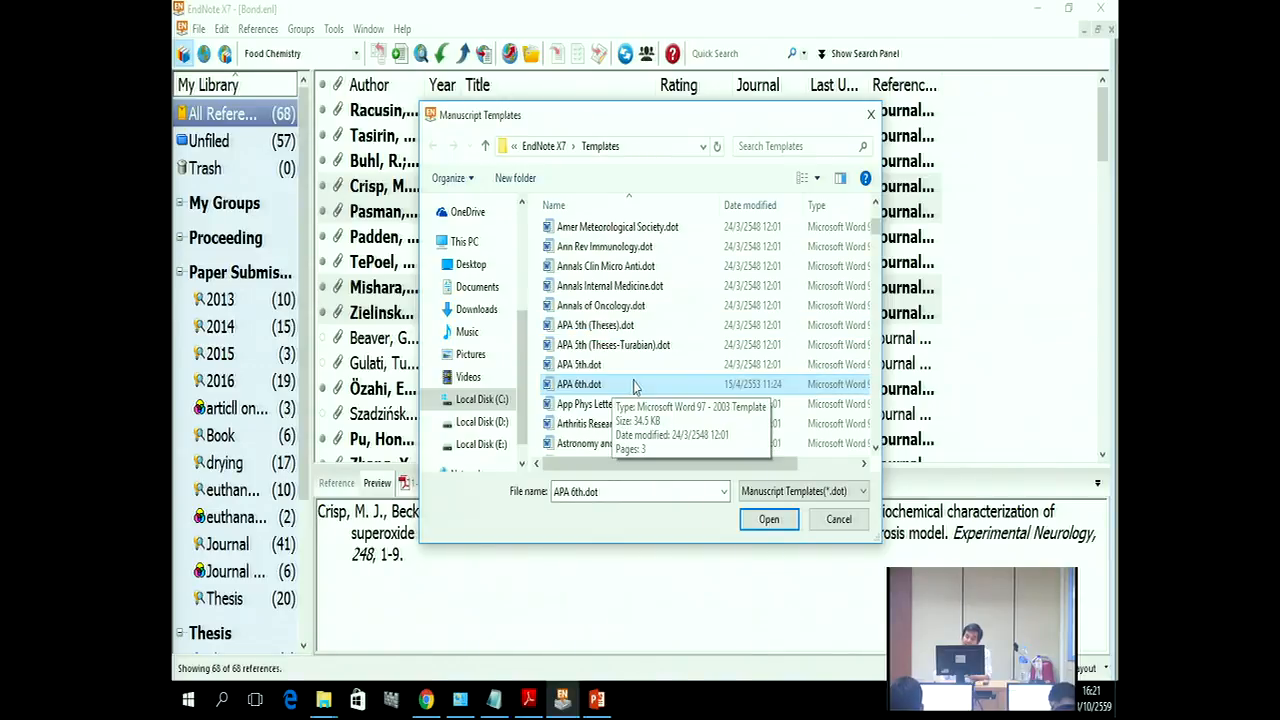
scroll(633, 387, up, 1)
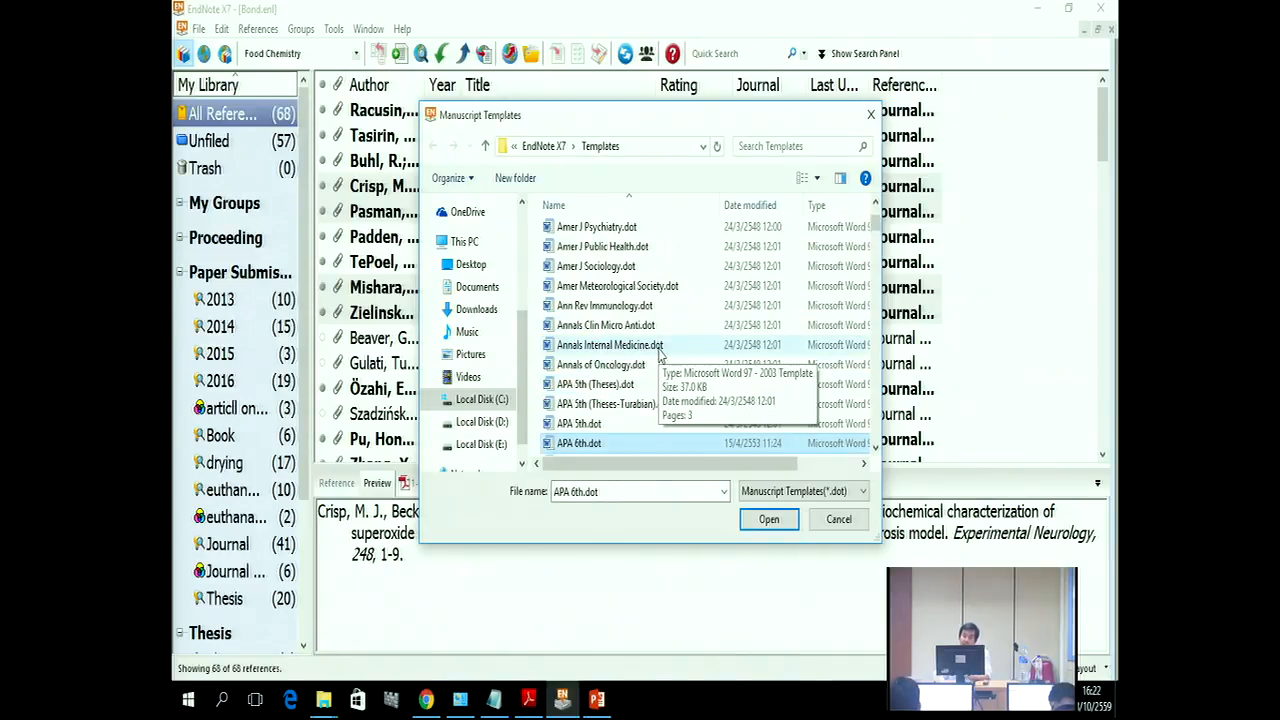
scroll(580, 395, down, 1)
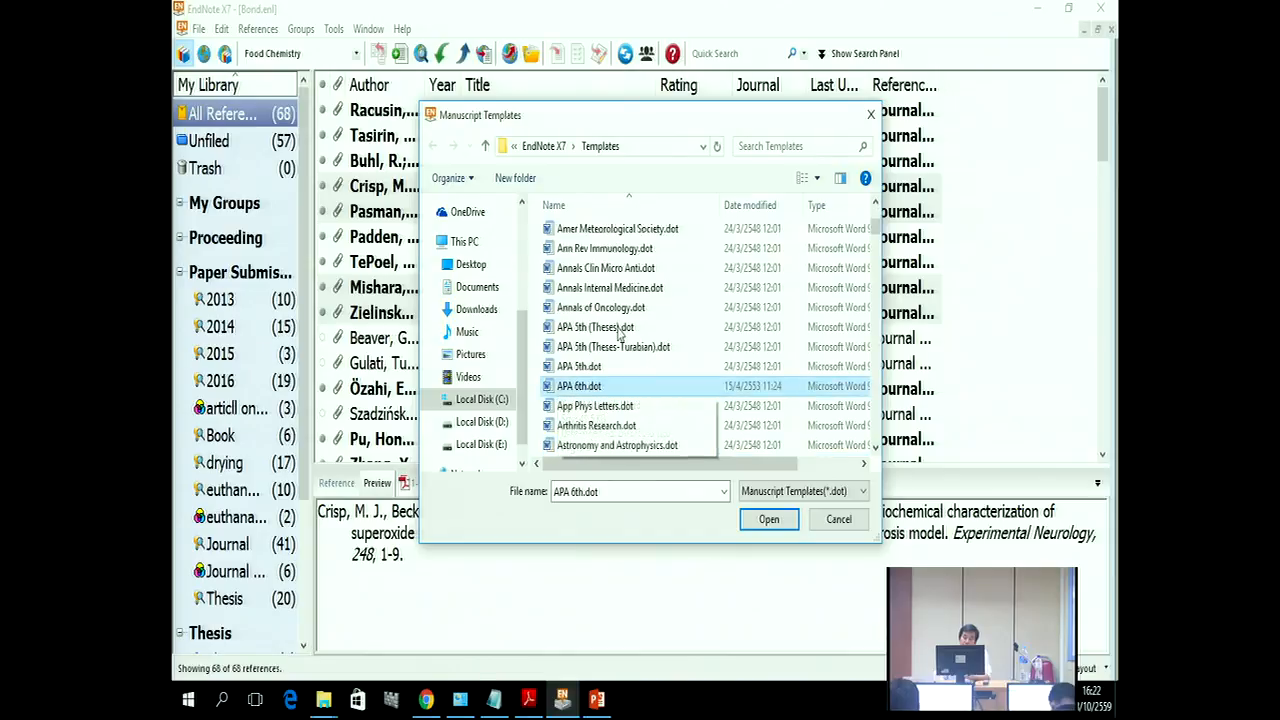
scroll(590, 300, up, 1)
double_click(596, 250)
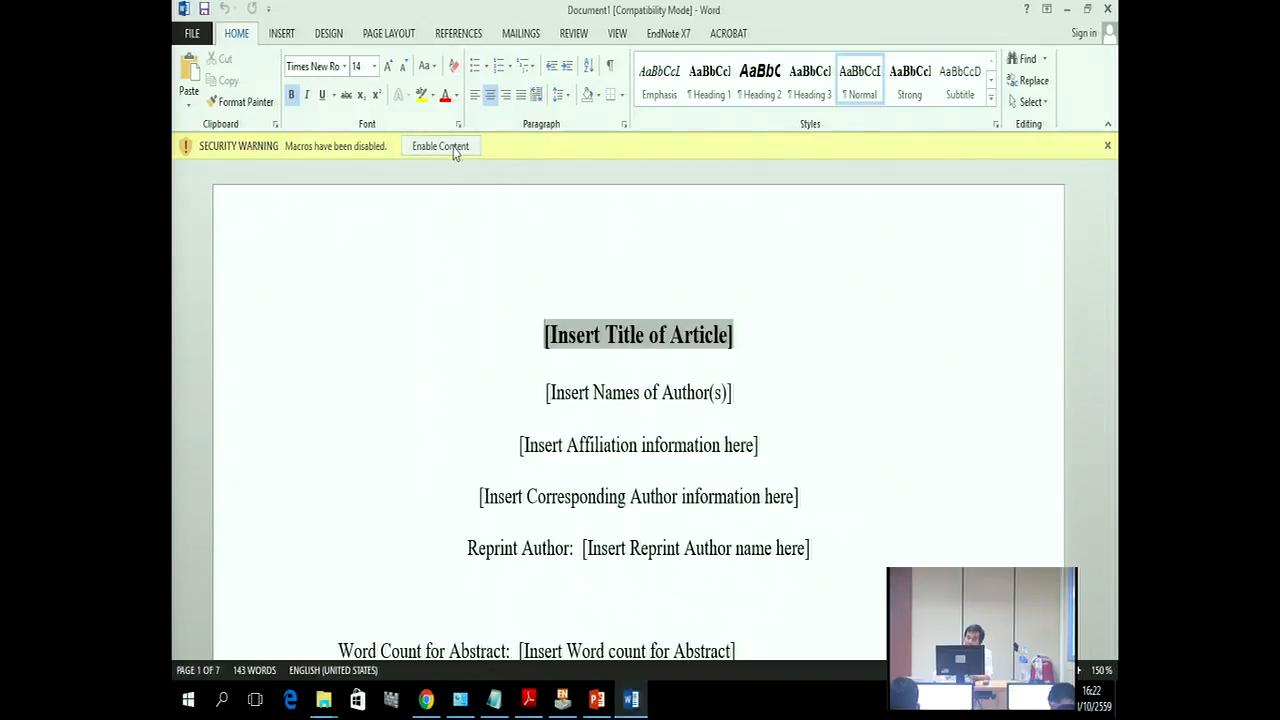
Step: Enable macros, advance the American Journal of Public Health wizard twice, cancel it and close Word
click(452, 146)
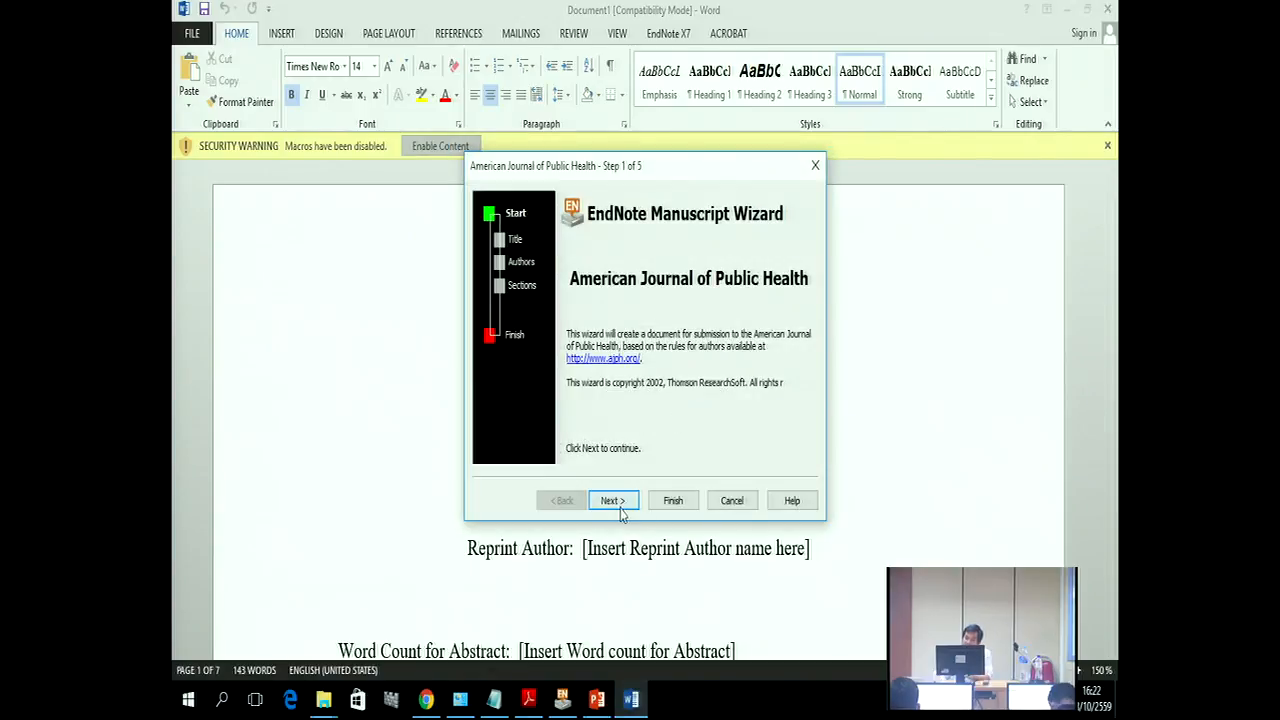
click(618, 503)
click(621, 507)
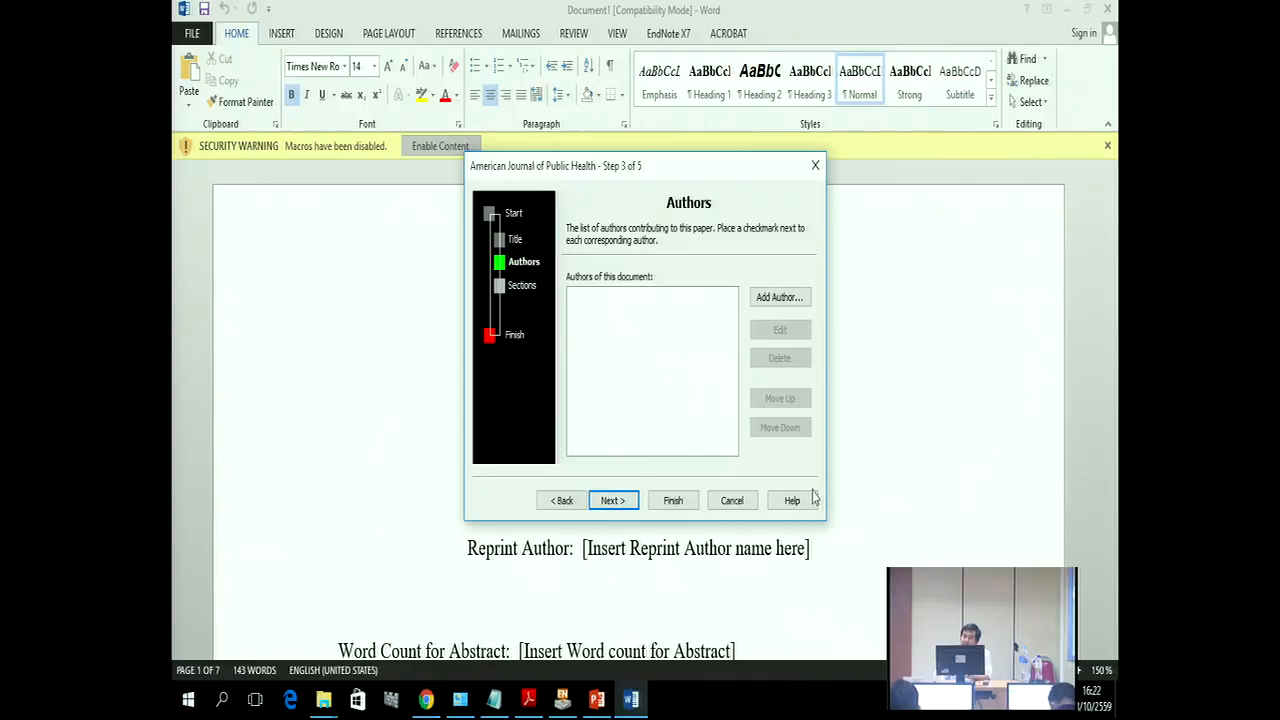
click(734, 502)
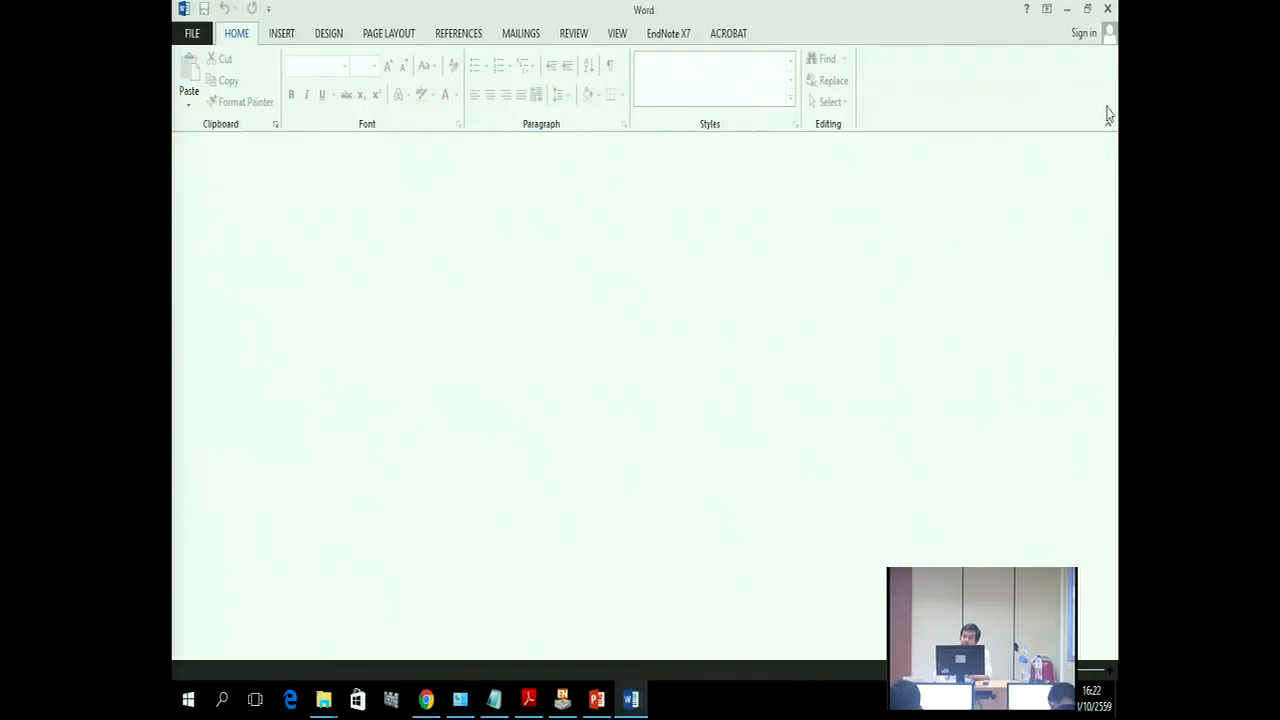
click(1108, 10)
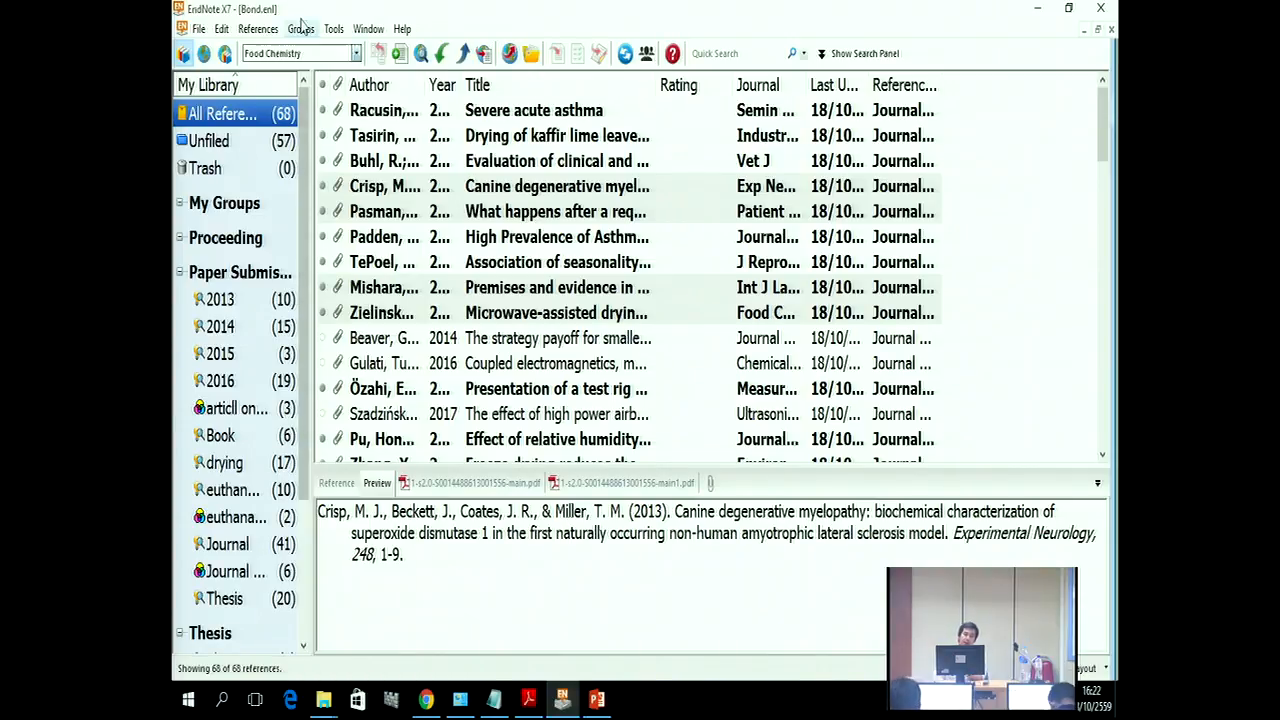
Step: Open ACS.dot from Tools > Manuscript Templates as a new Word manuscript
click(333, 29)
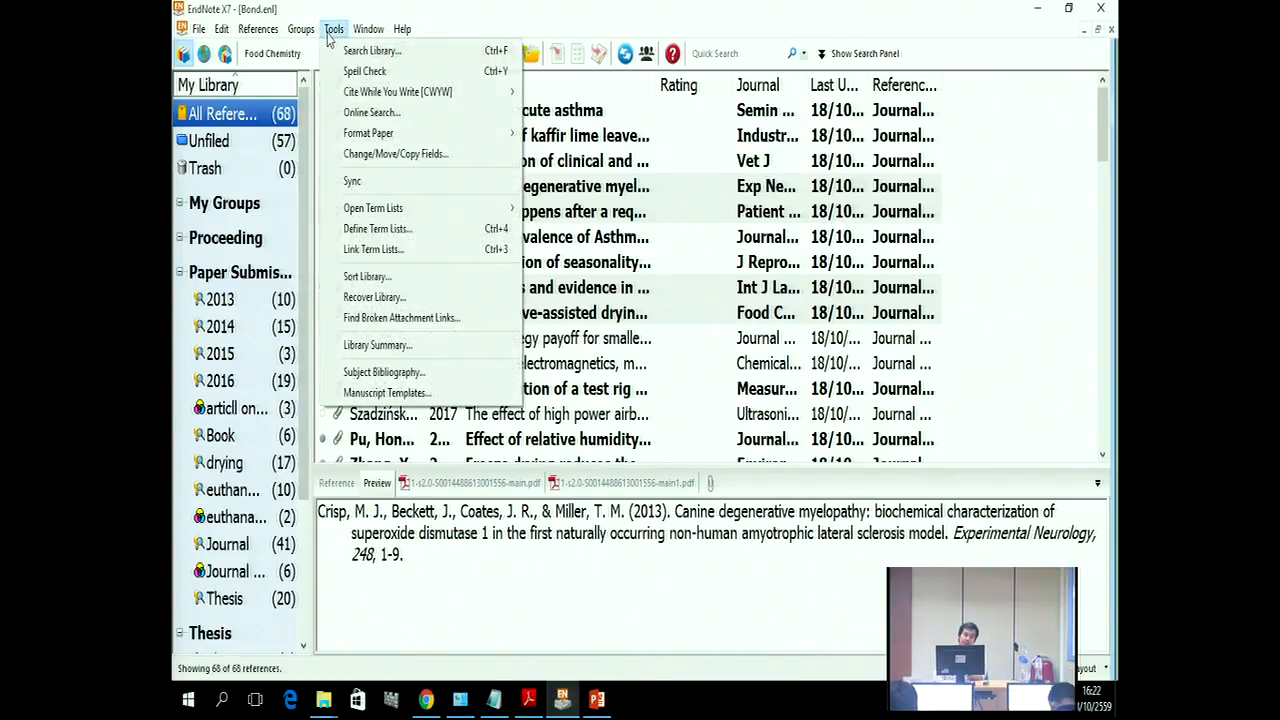
click(420, 392)
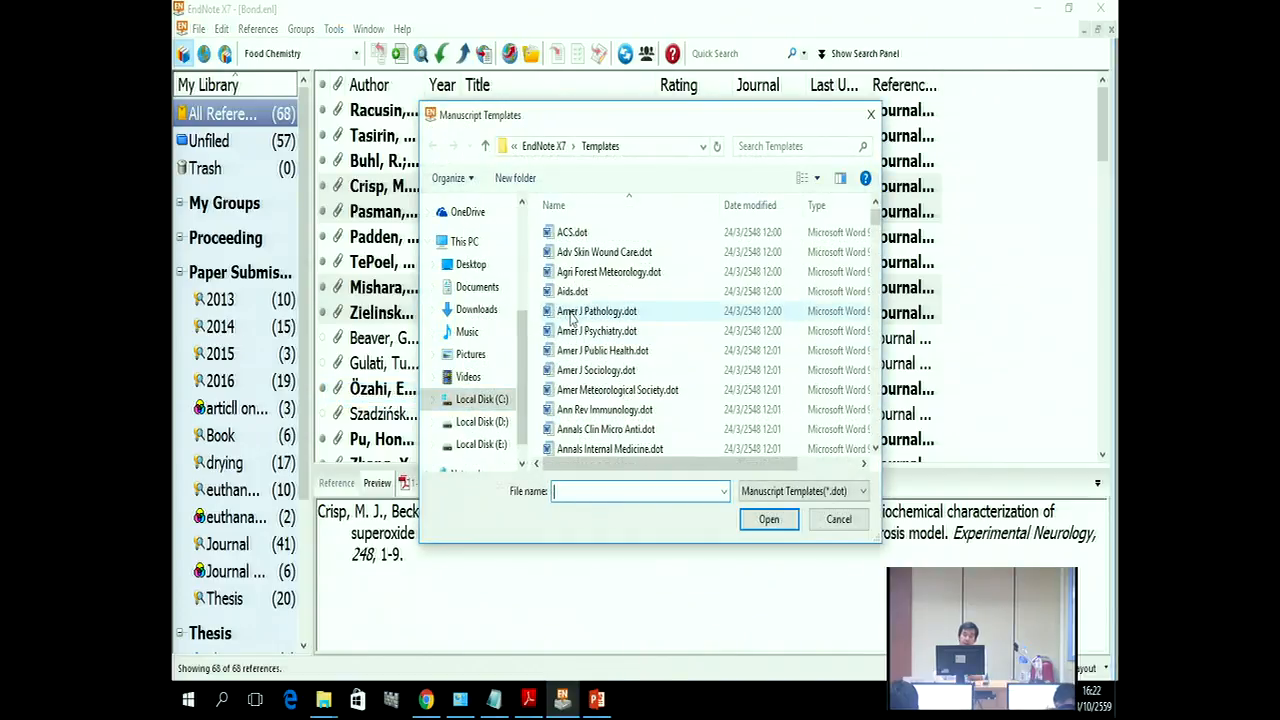
double_click(576, 233)
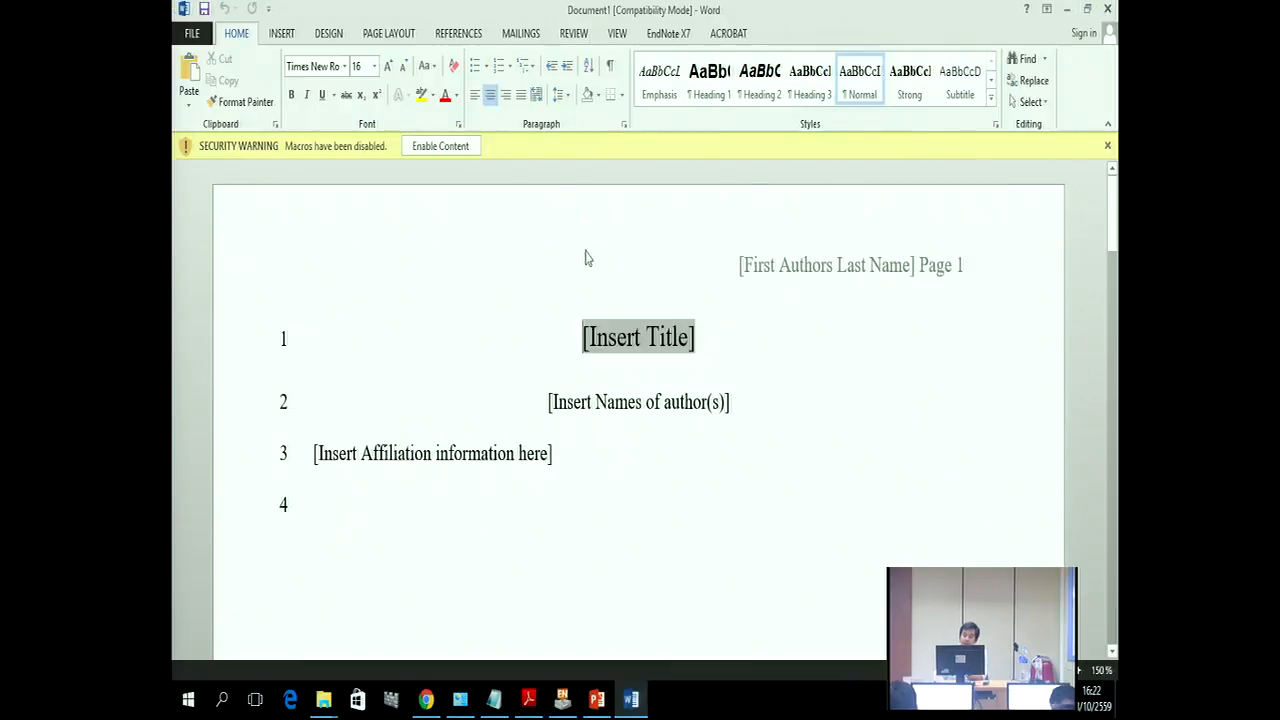
Step: Enable the template macros and advance the American Chemical Society wizard past Title and Authors
click(438, 150)
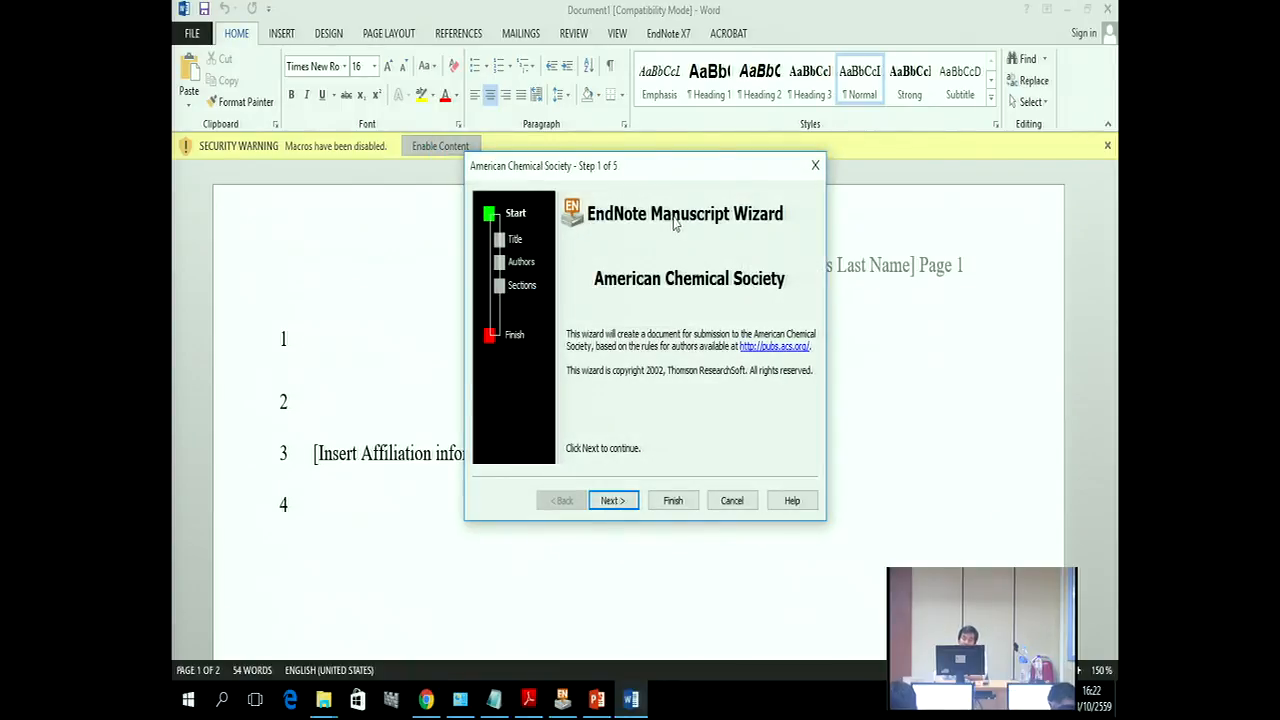
click(610, 500)
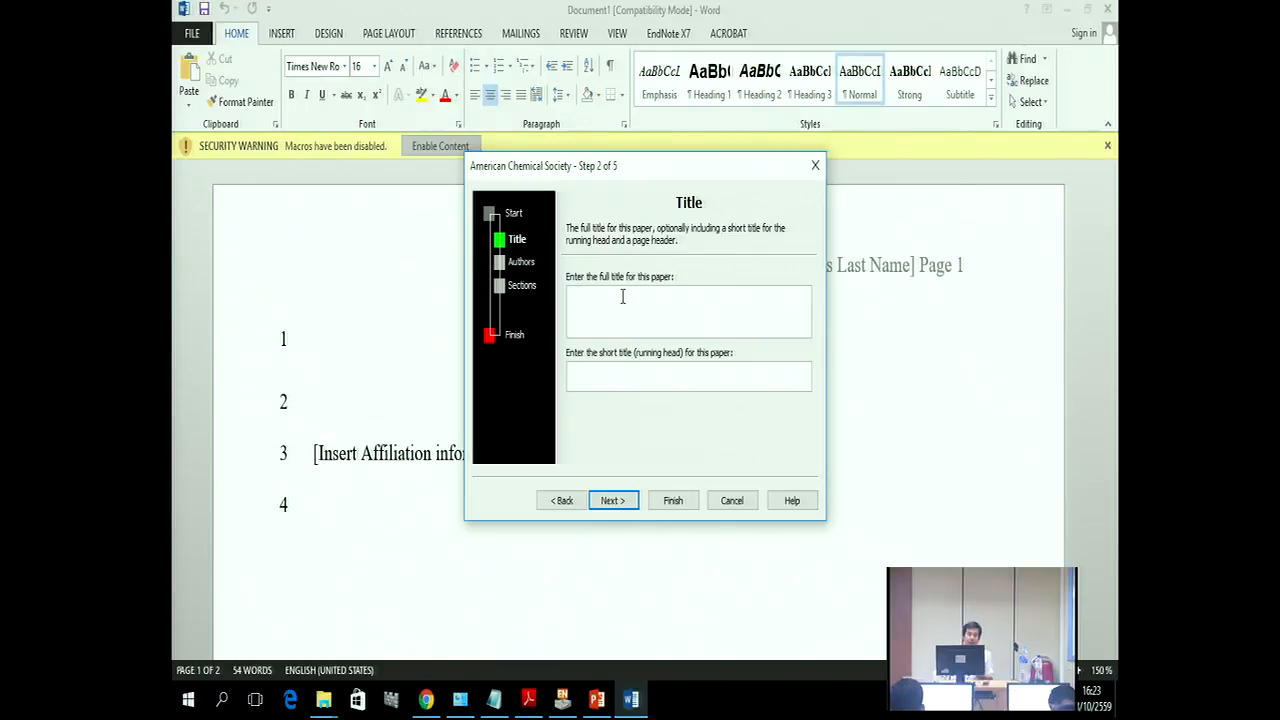
click(612, 500)
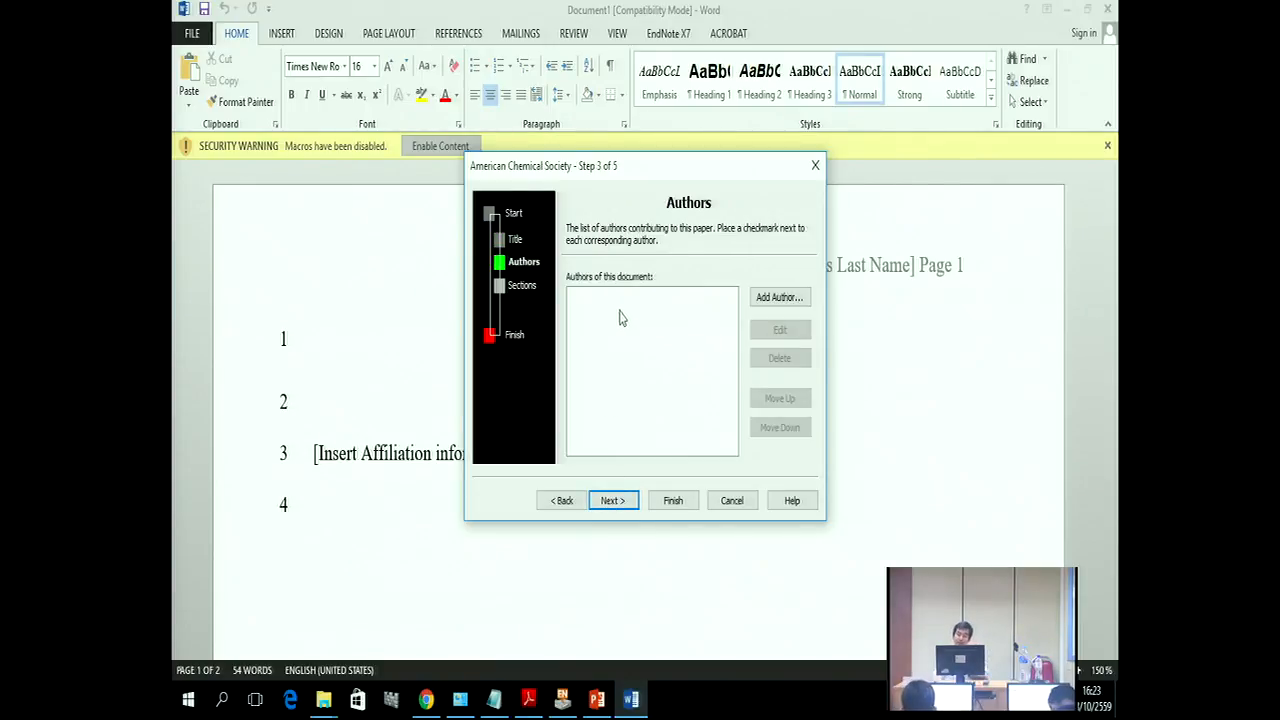
click(619, 506)
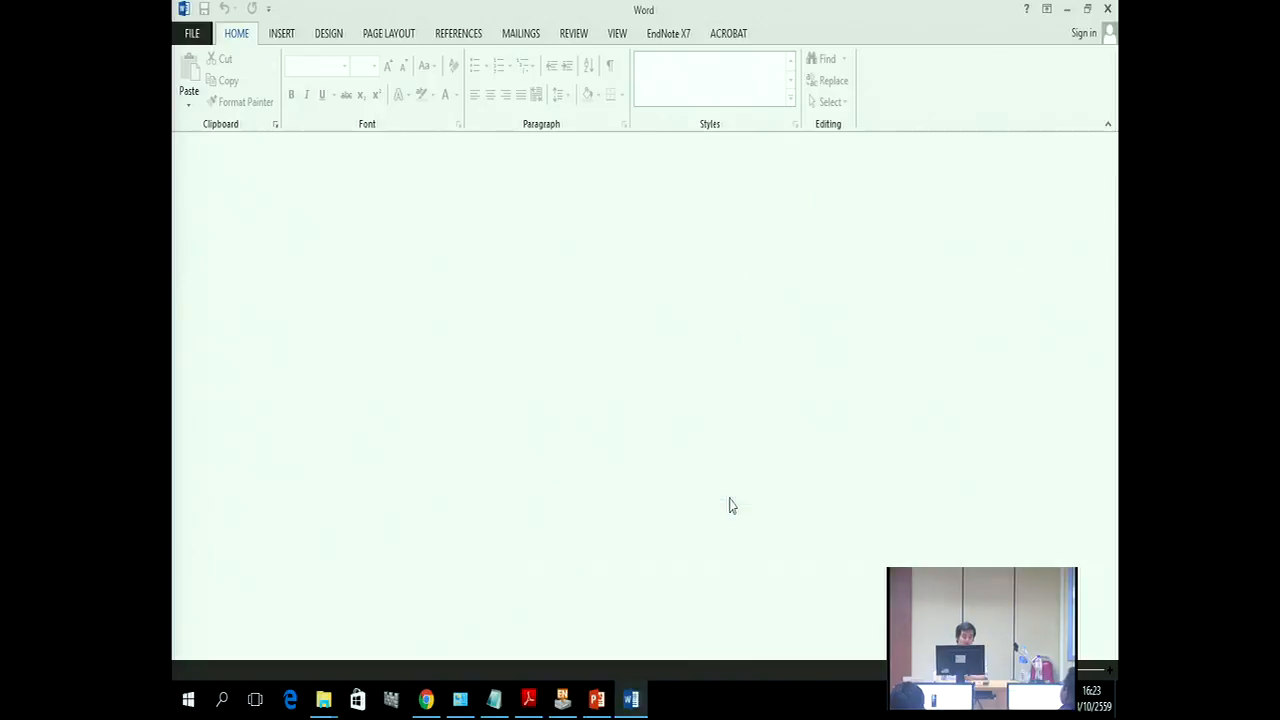
Step: Close the empty Word window and open EndNote's Edit menu
click(1107, 10)
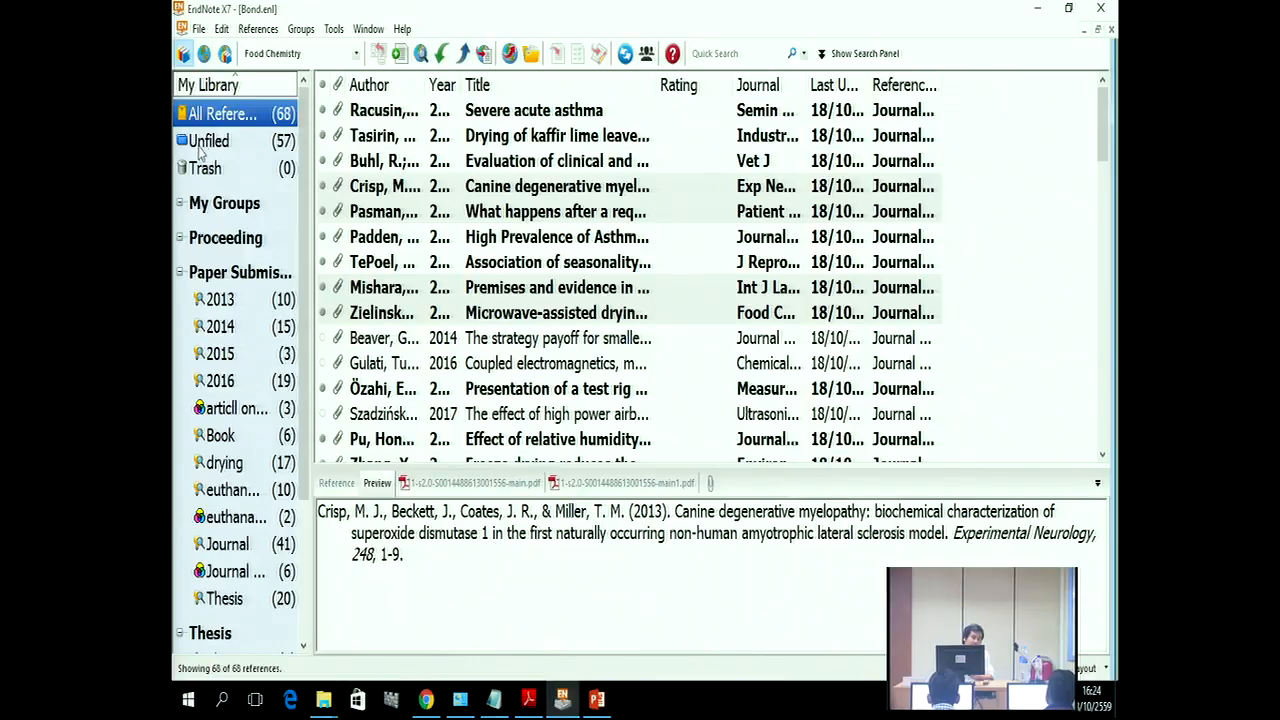
click(220, 30)
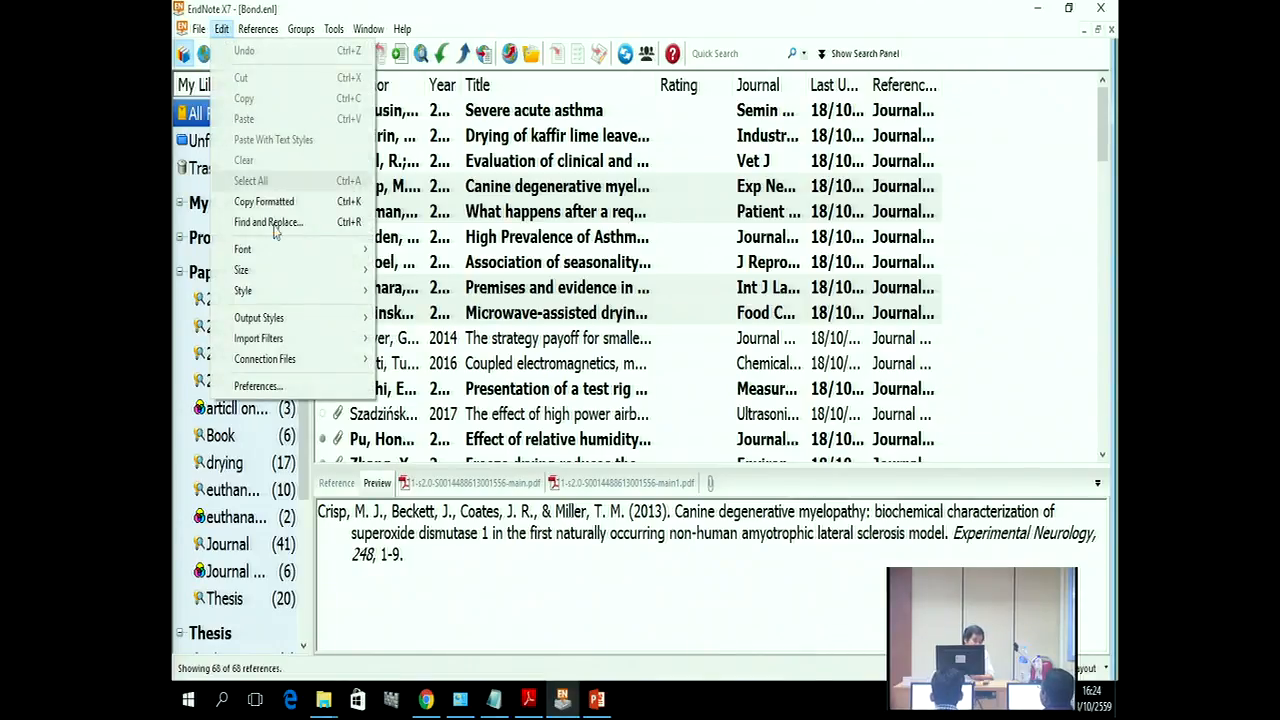
Step: View the Style Folder path under Preferences > Folder Locations twice, cancelling each time without changes
click(256, 386)
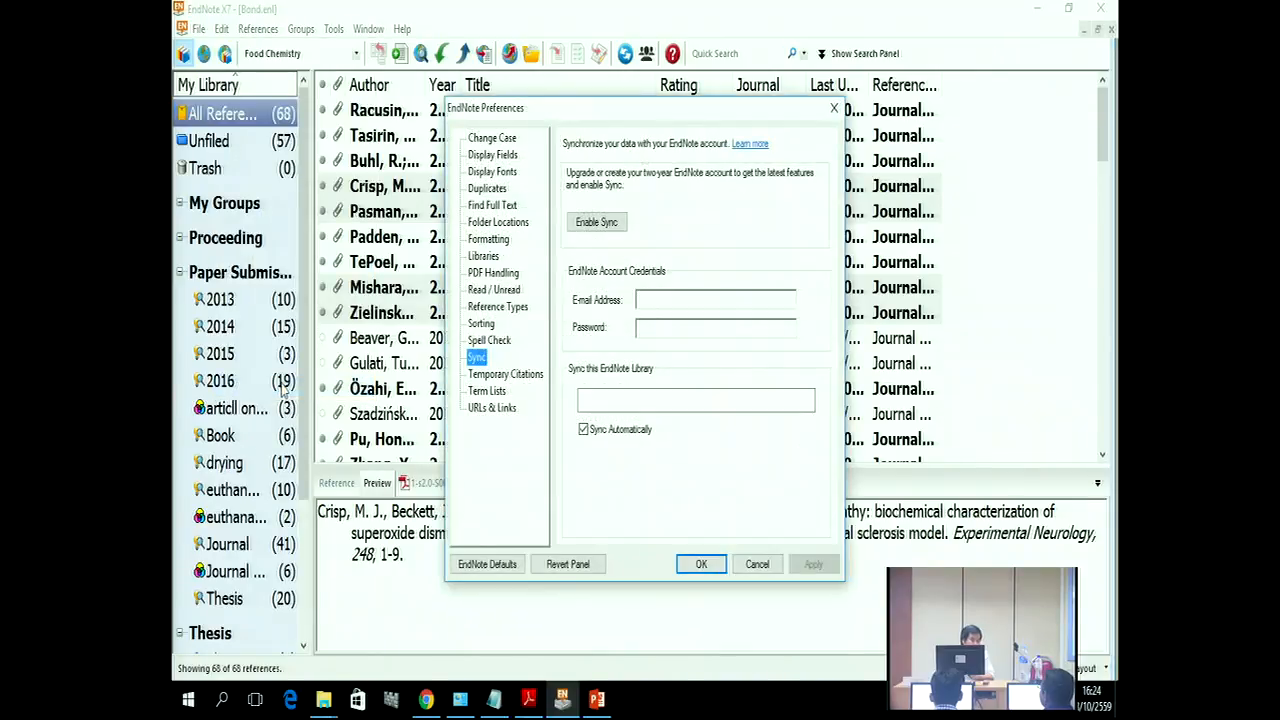
click(489, 223)
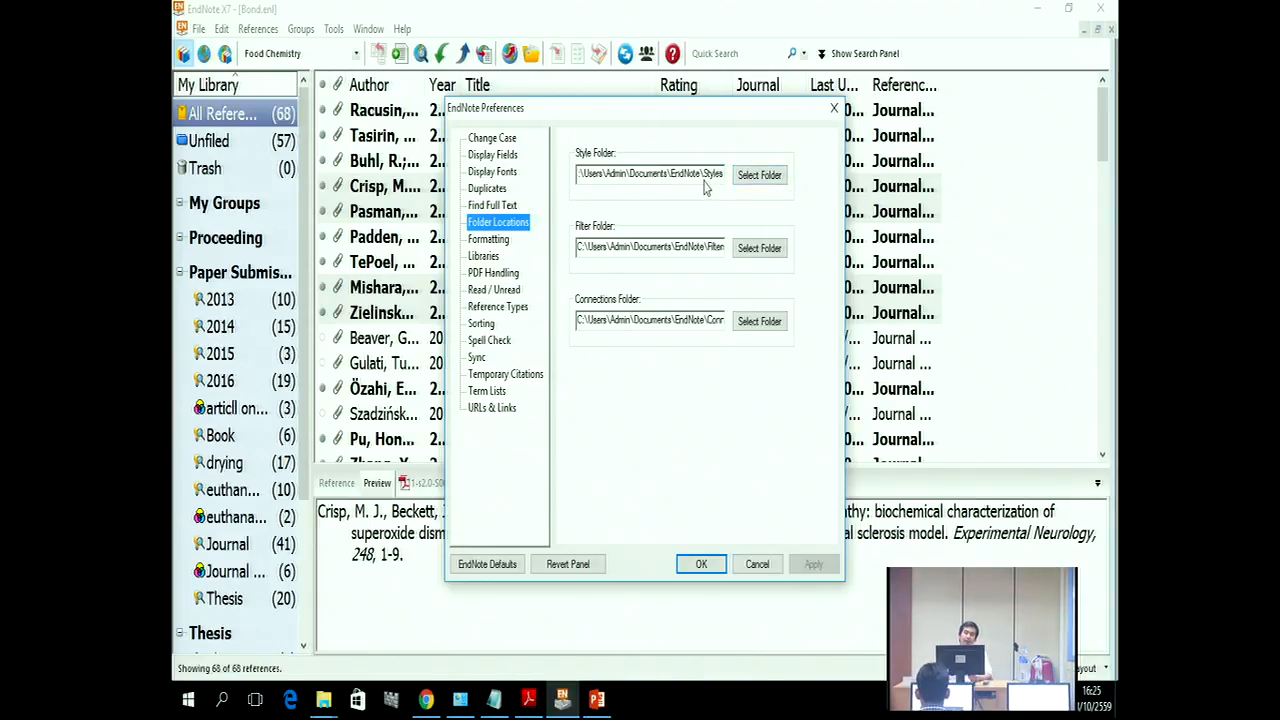
click(752, 565)
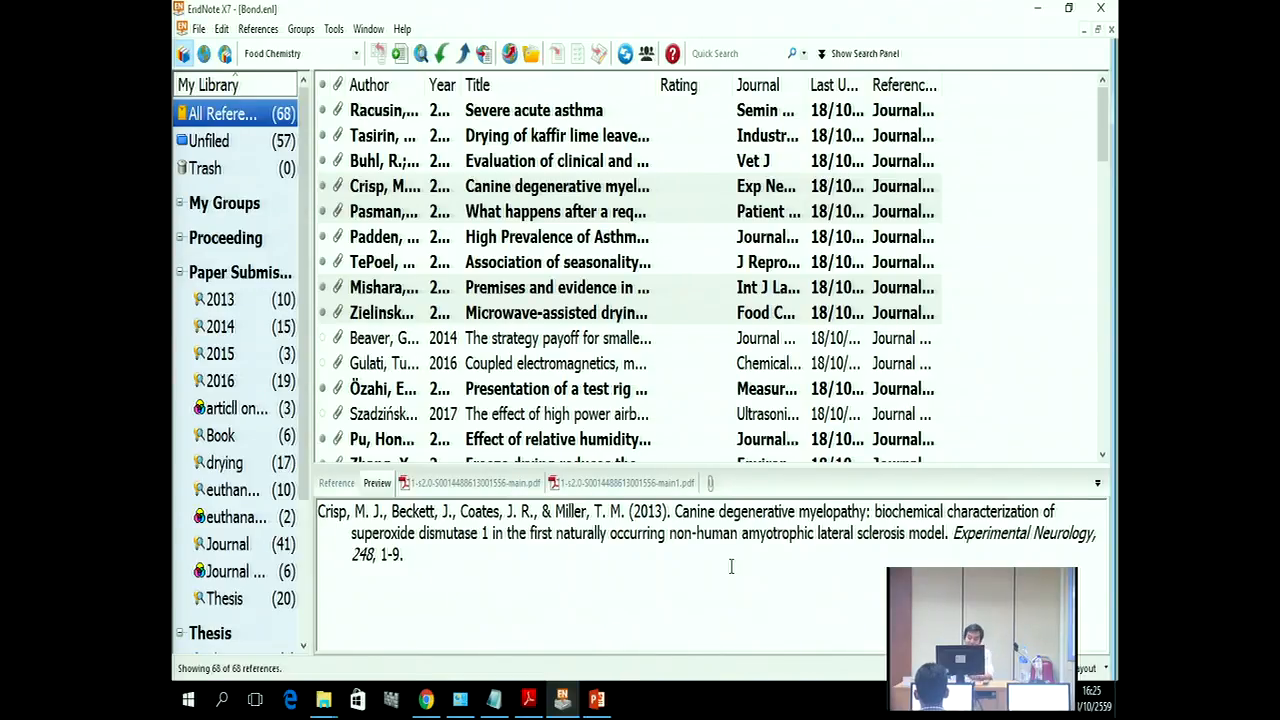
click(221, 31)
click(275, 388)
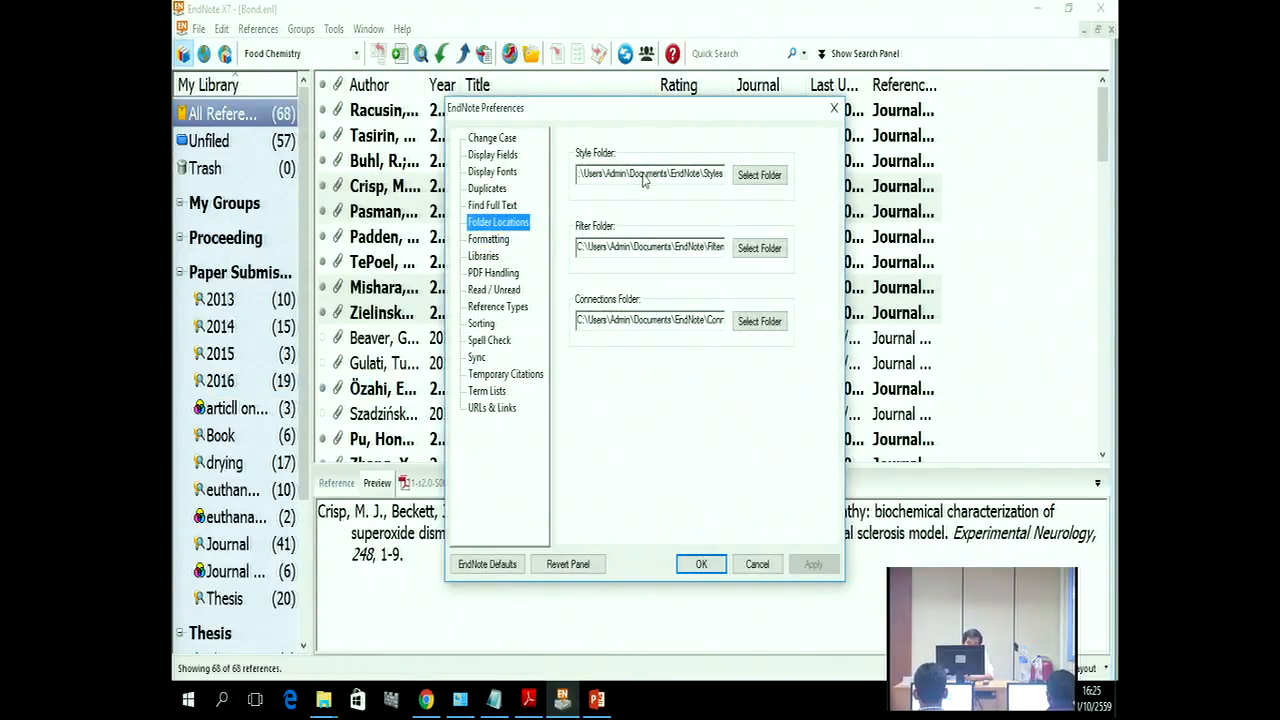
click(757, 564)
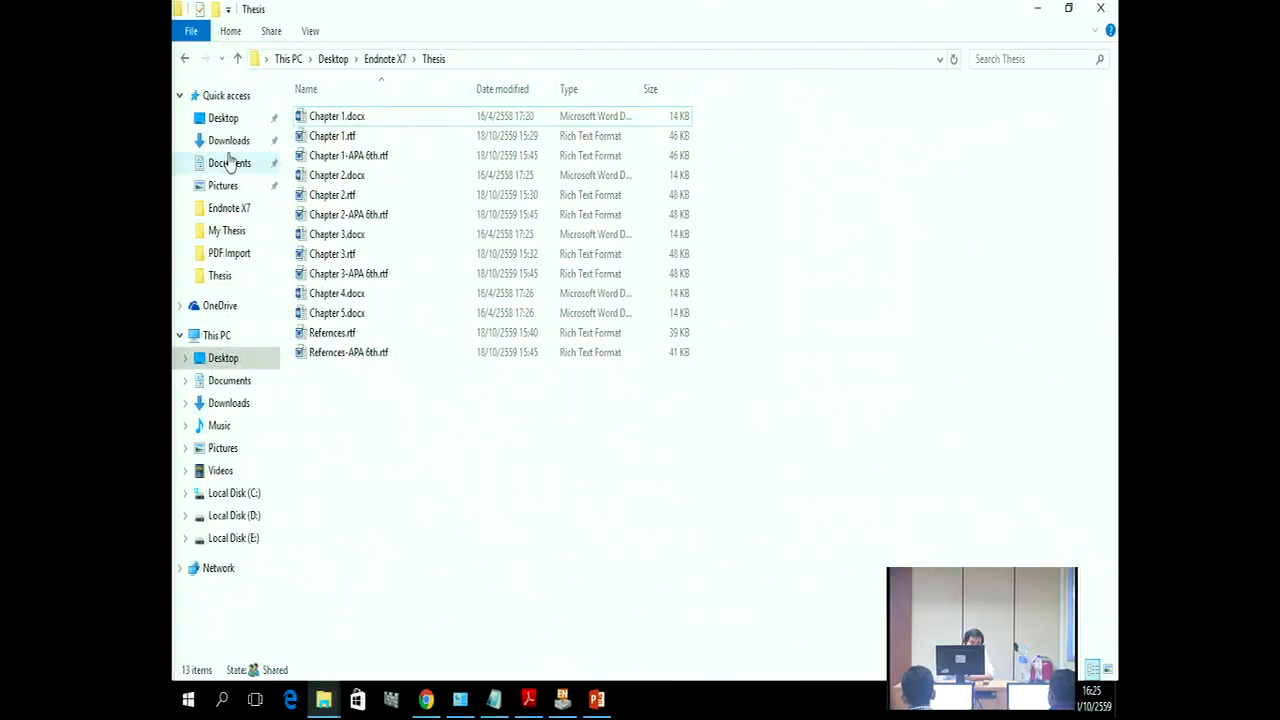
Step: Browse to Documents > EndNote > Styles and select APA 6th Bond.ens, abandoning a rename
click(229, 163)
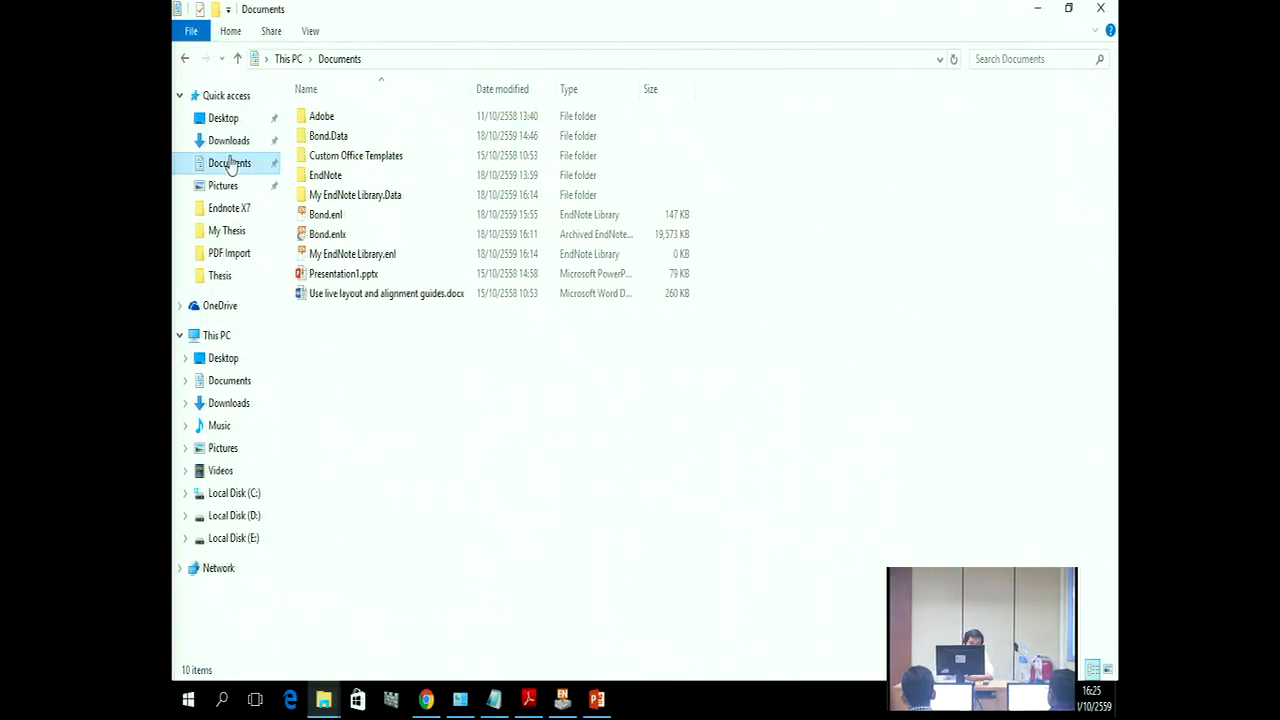
double_click(324, 181)
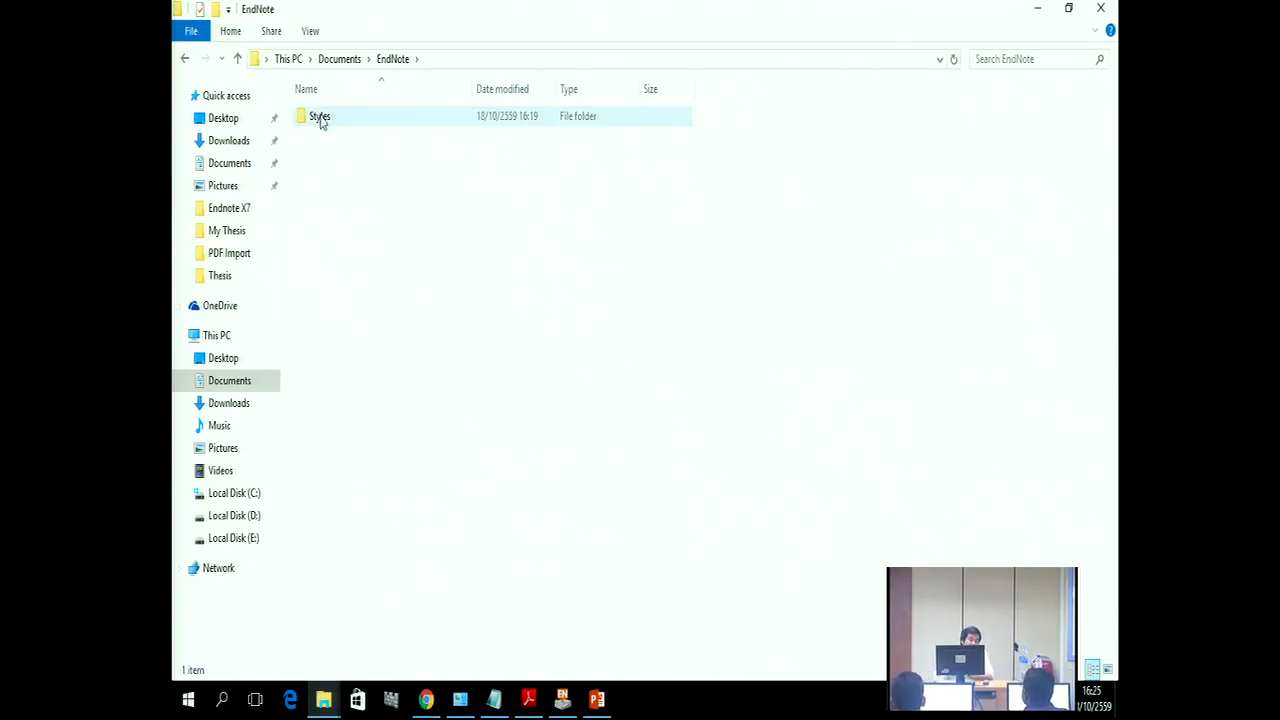
double_click(320, 118)
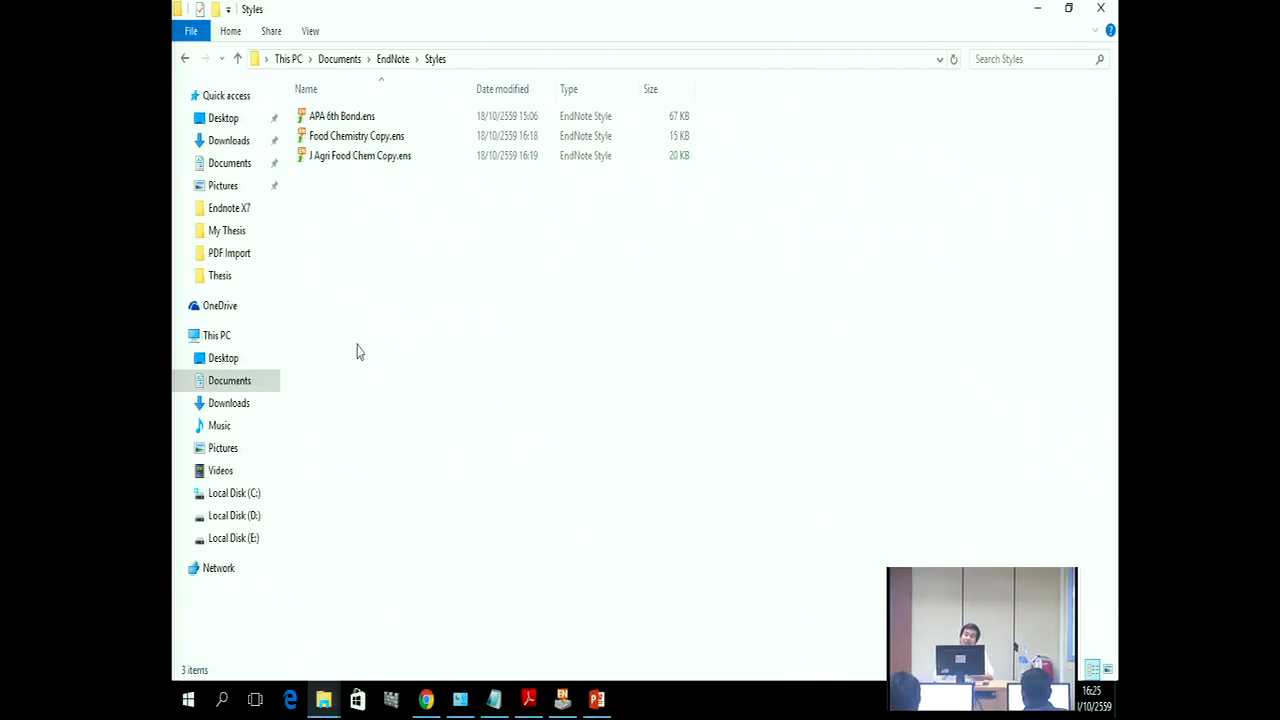
click(341, 118)
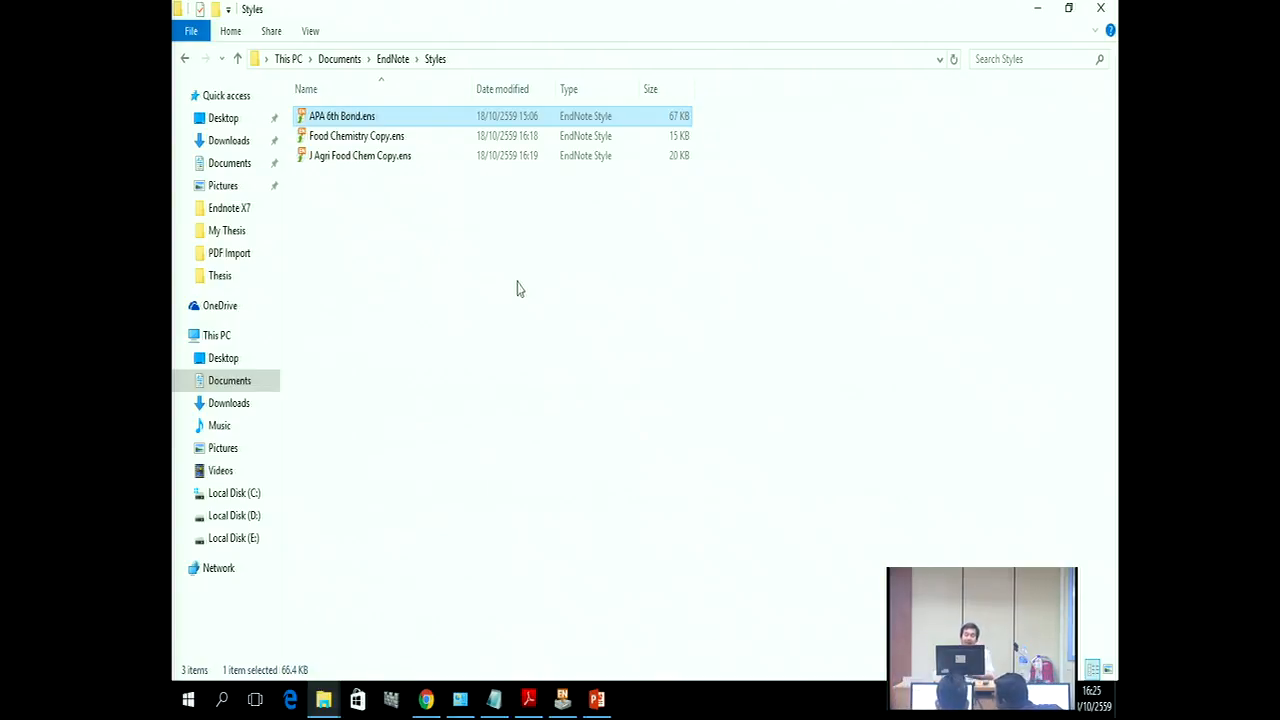
click(356, 115)
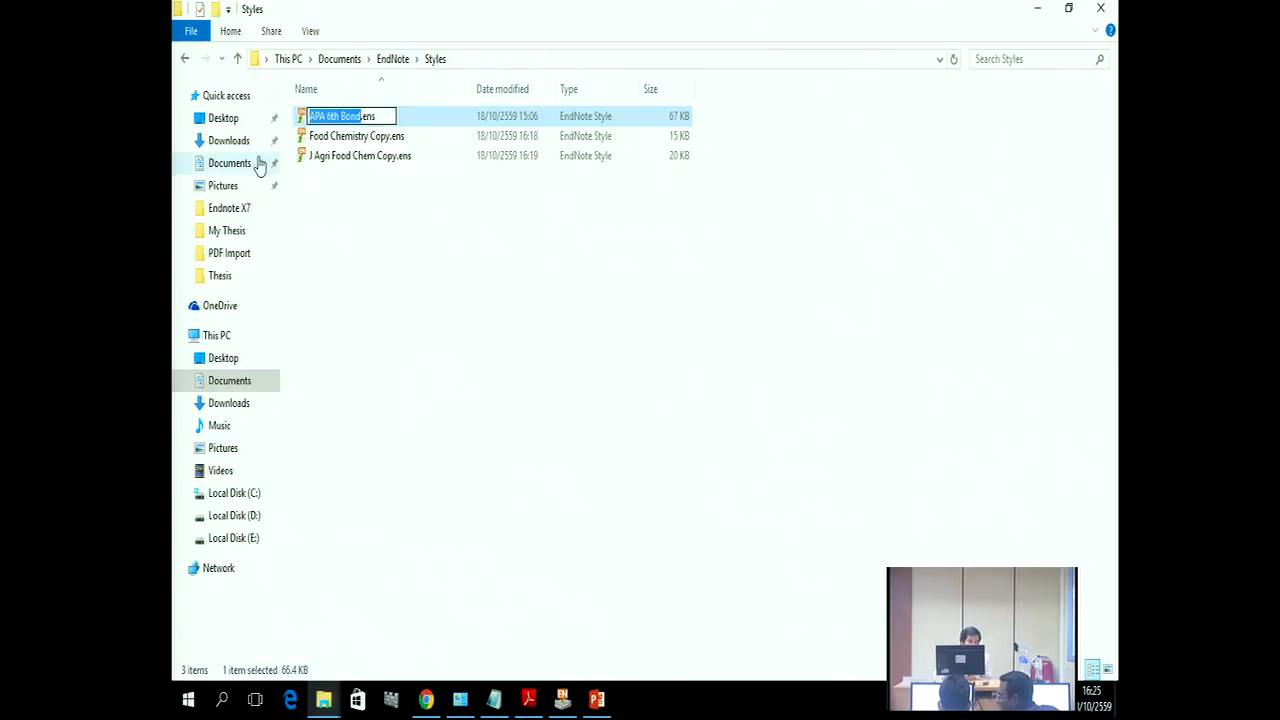
click(216, 164)
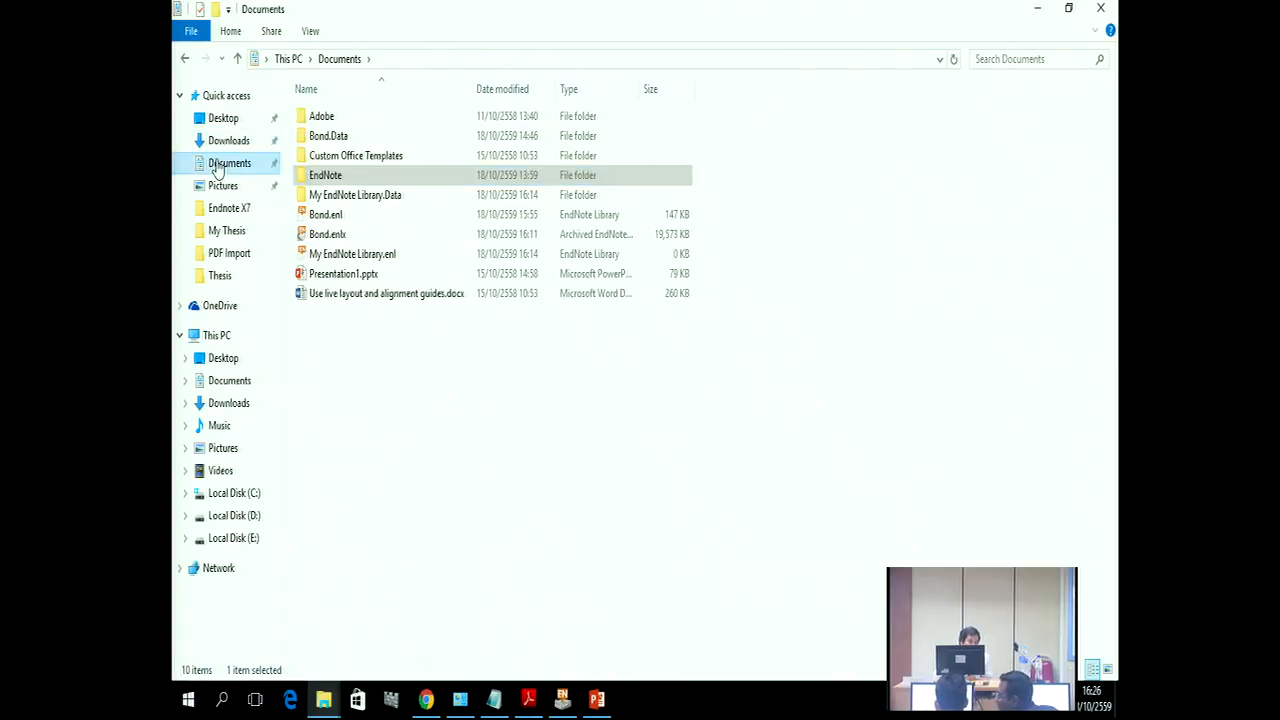
Step: Reopen the Styles folder and delete Food Chemistry Copy.ens and J Agri Food Chem Copy.ens
click(328, 180)
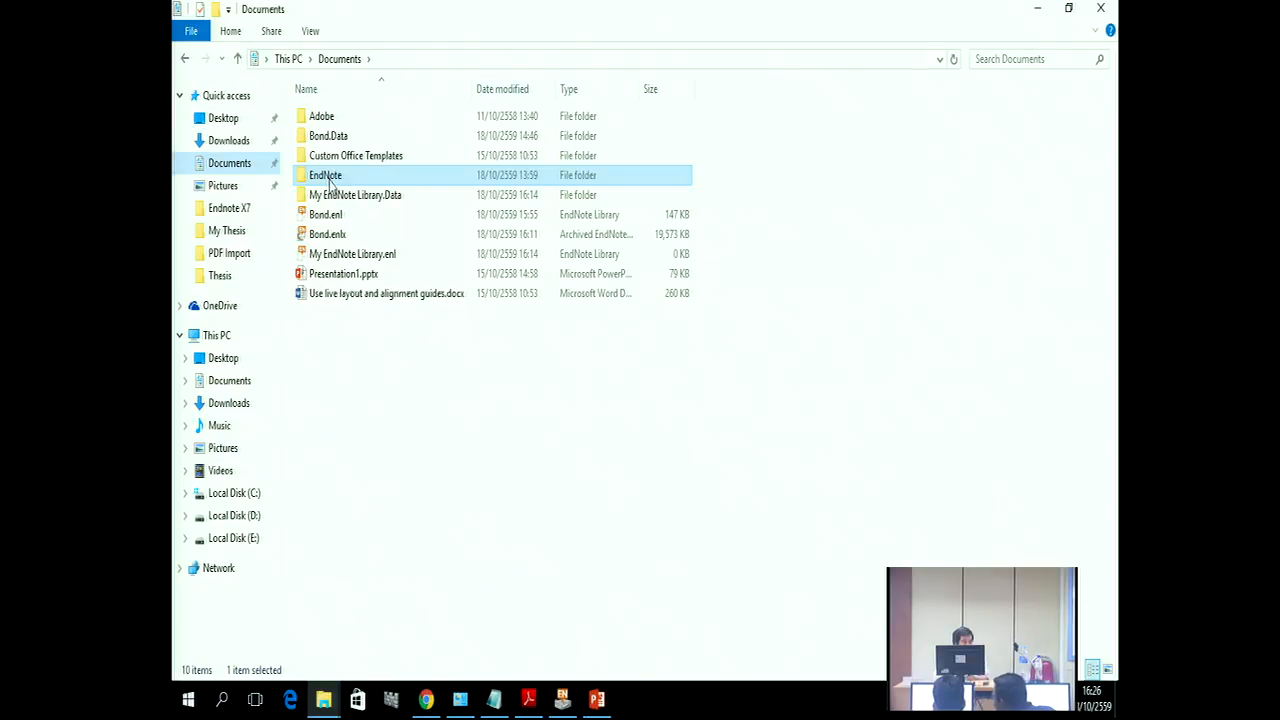
double_click(330, 180)
click(318, 122)
double_click(318, 122)
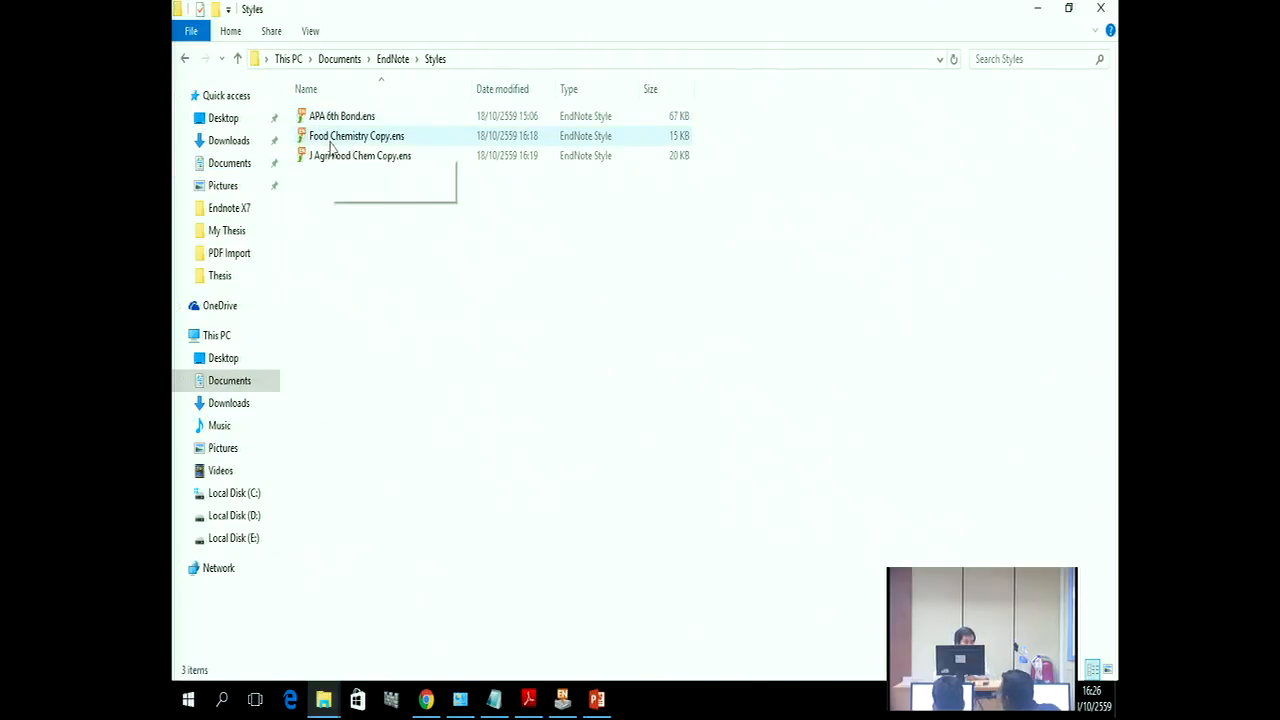
click(328, 140)
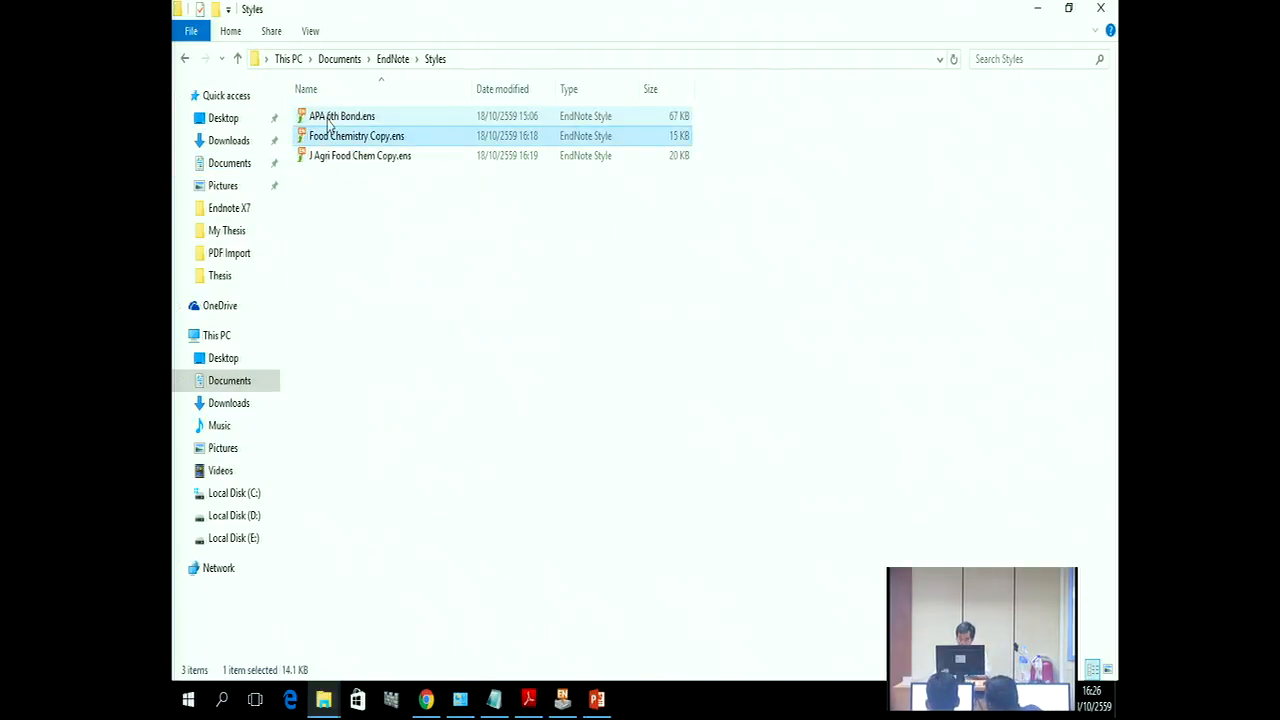
key(Delete)
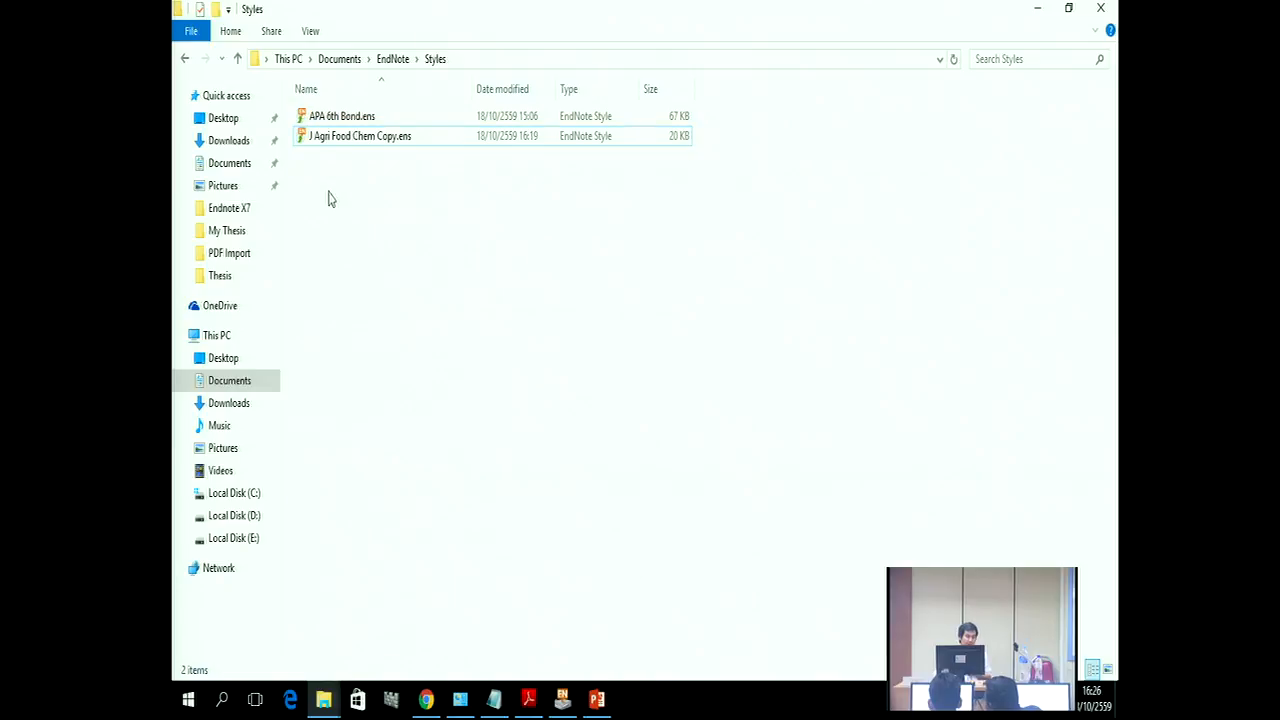
click(309, 140)
key(Delete)
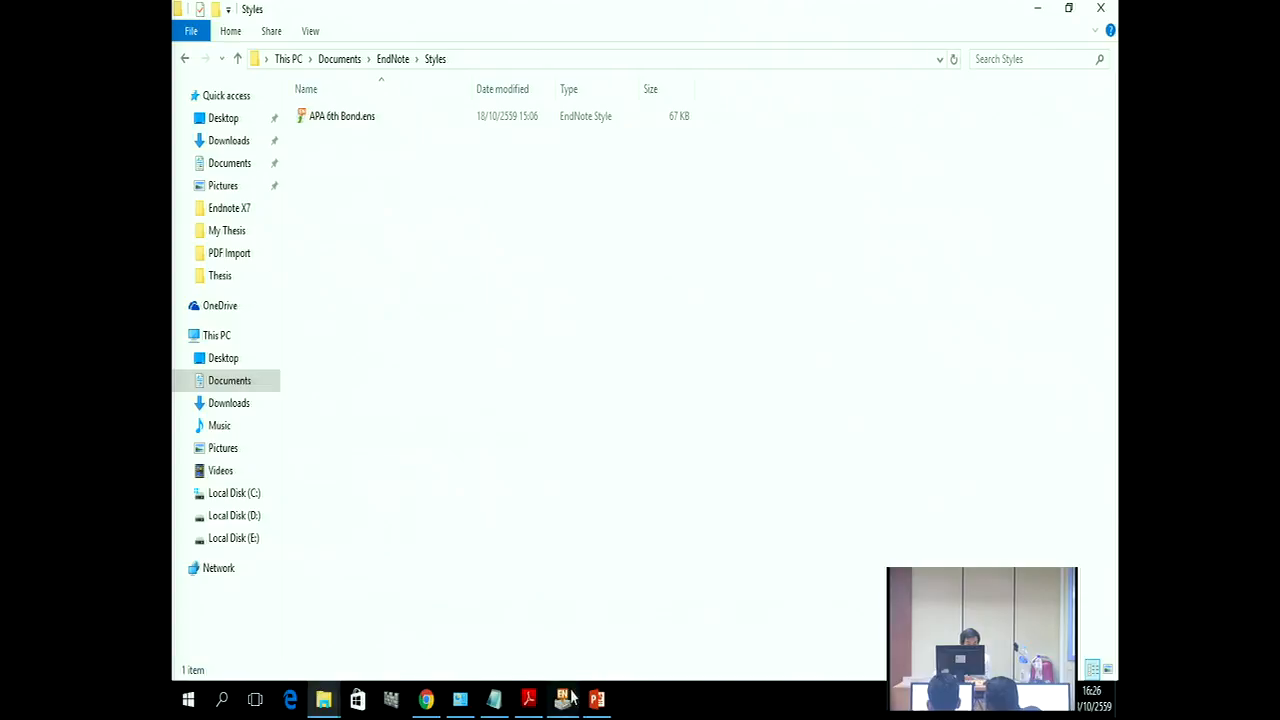
Step: Step back and forward through folder history to return to the EndNote folder
click(185, 60)
click(185, 60)
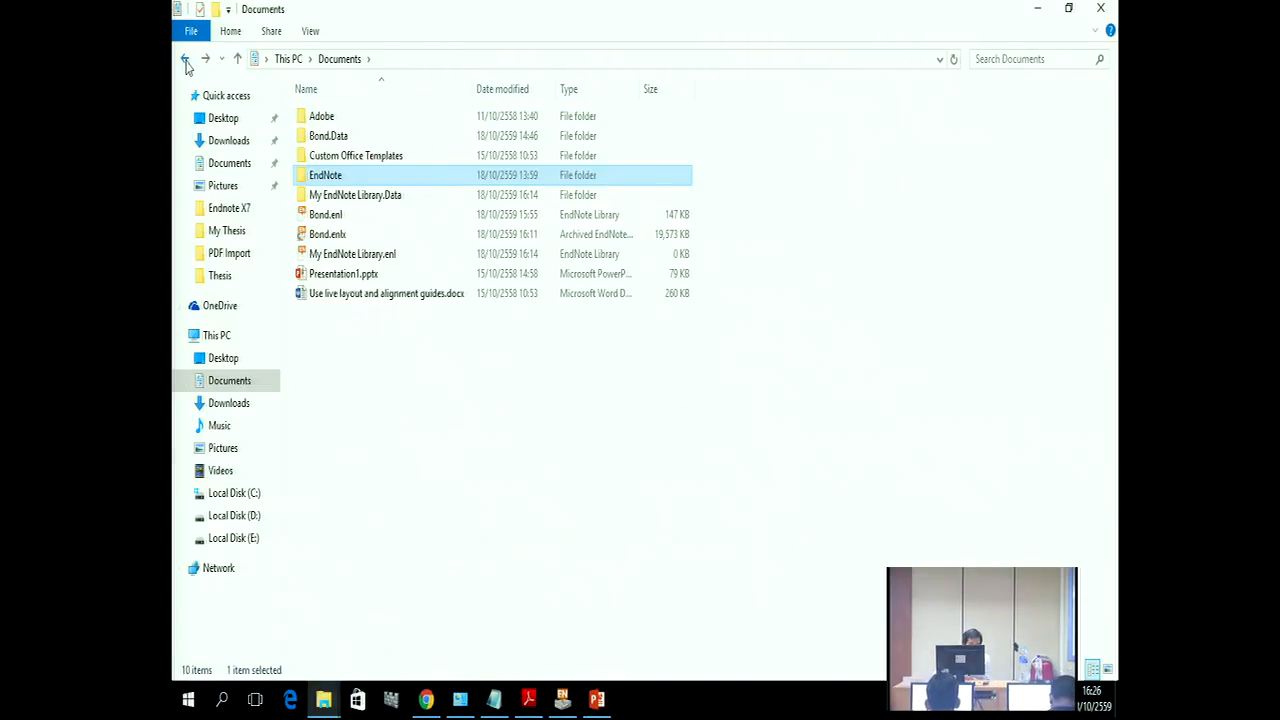
click(185, 60)
click(185, 60)
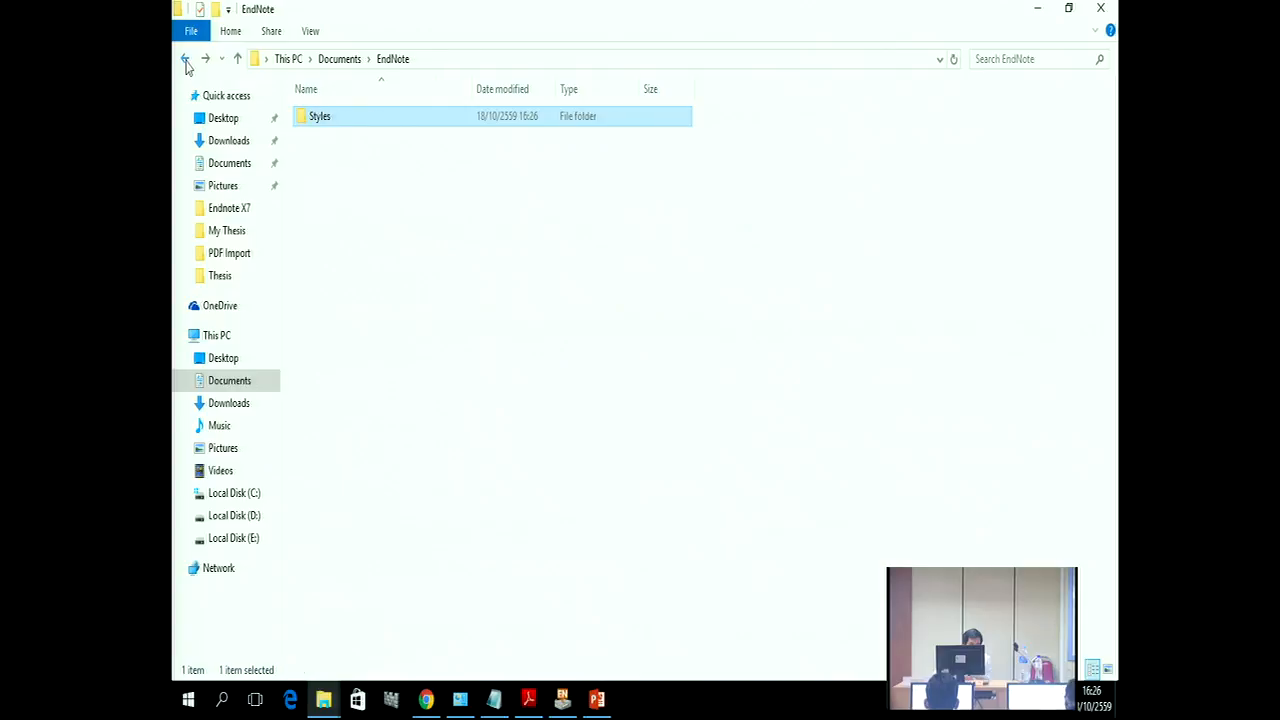
Step: Minimize Explorer, EndNote, Chrome and PowerPoint, then open the EndNote X7 English handout .docx
click(1037, 9)
click(1030, 8)
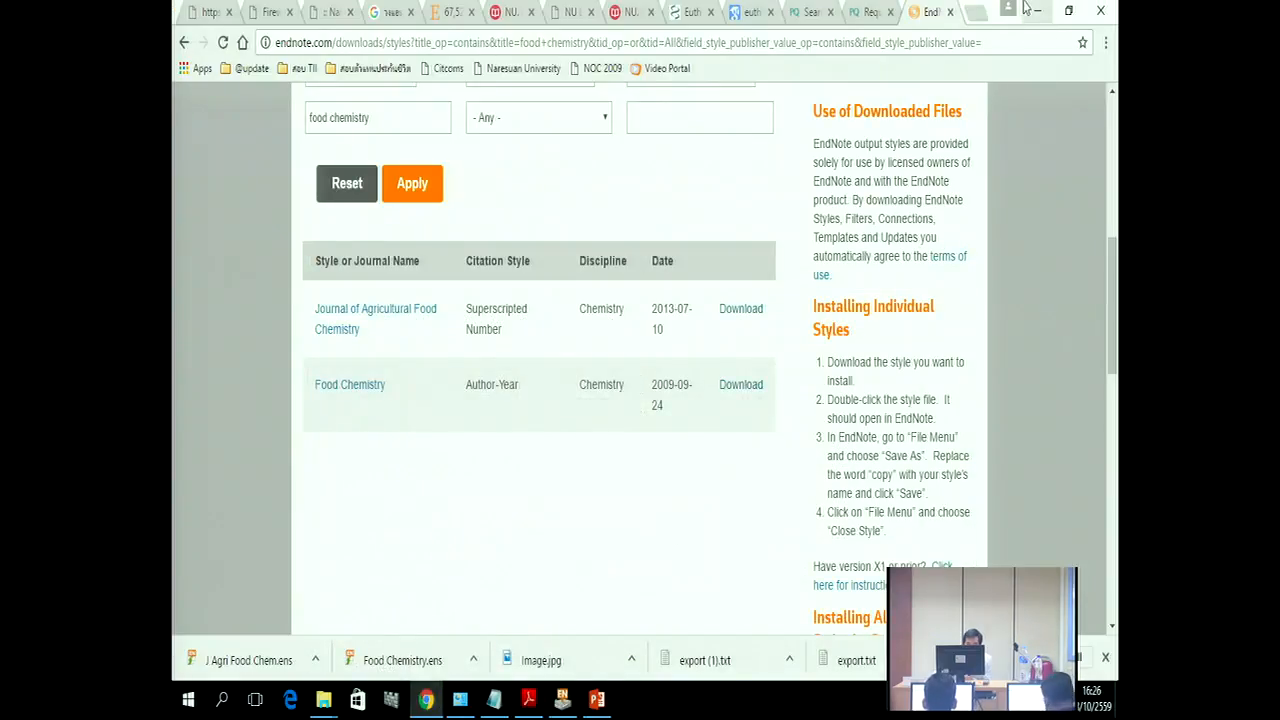
click(1037, 9)
click(1066, 10)
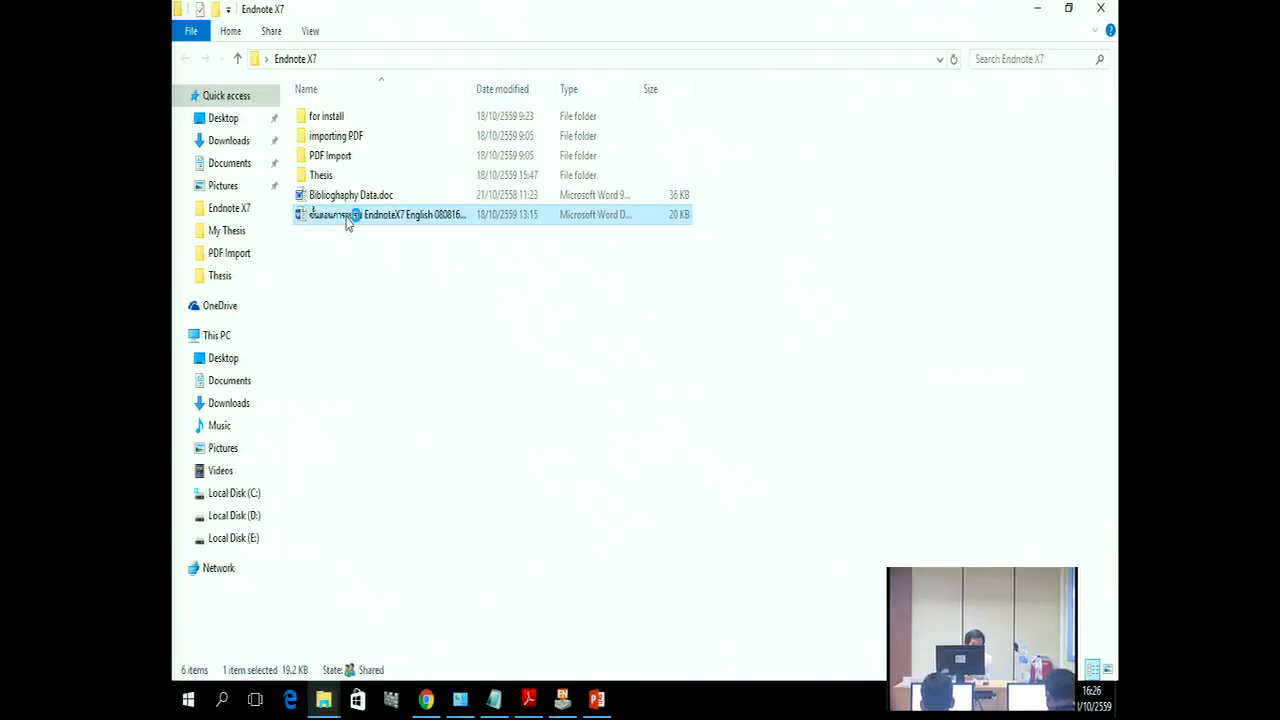
double_click(347, 218)
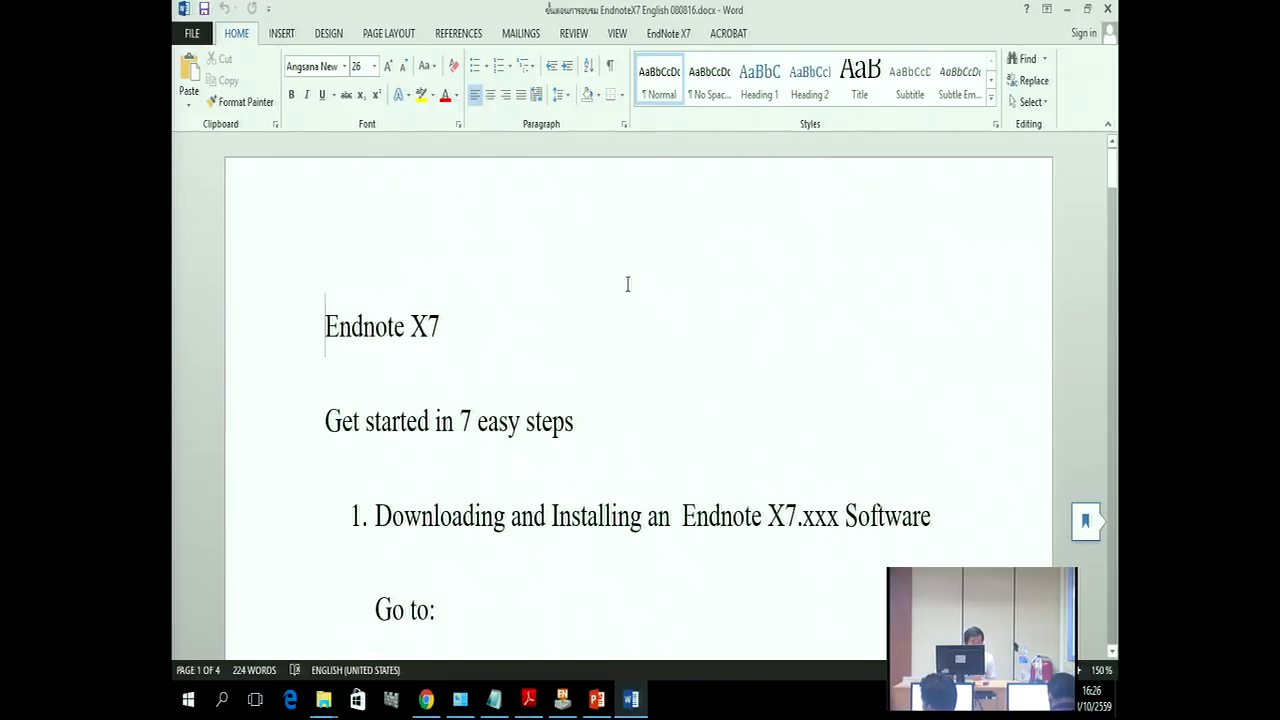
Step: On page 4, add two blank lines after the Euthanasia heading
drag(1113, 165, 1078, 619)
scroll(640, 500, up, 4)
click(569, 249)
key(Return)
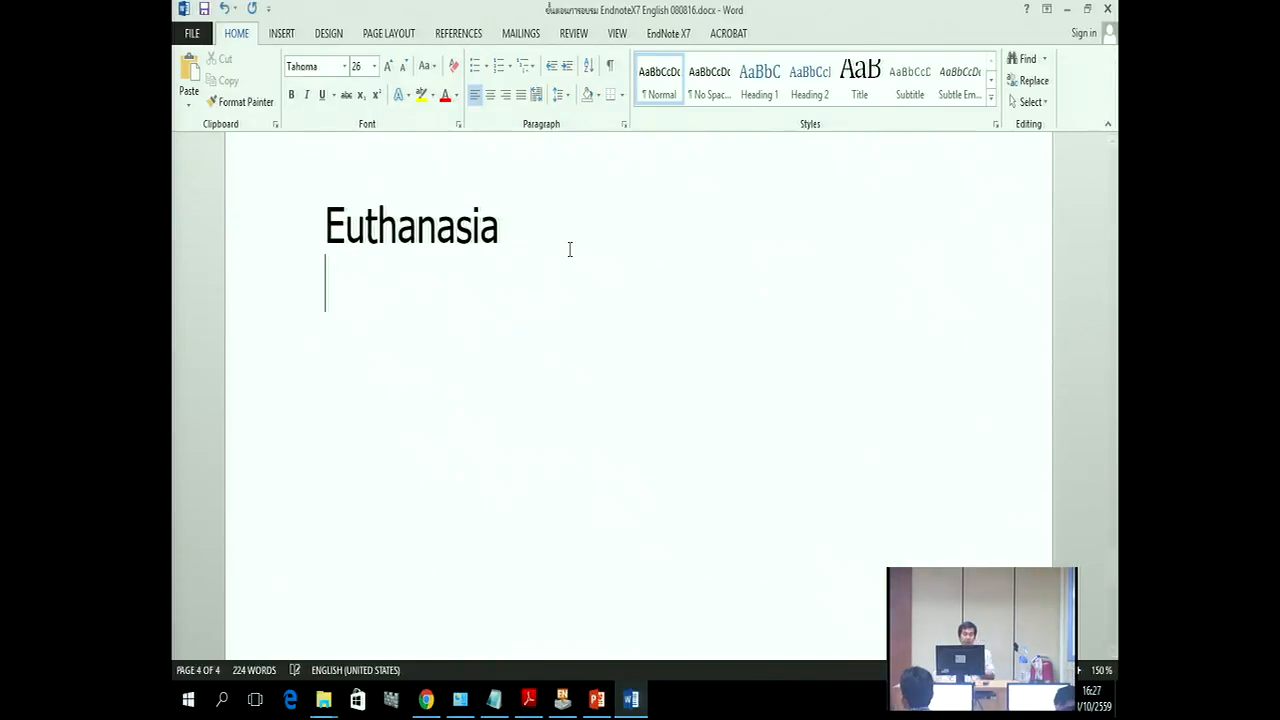
key(Return)
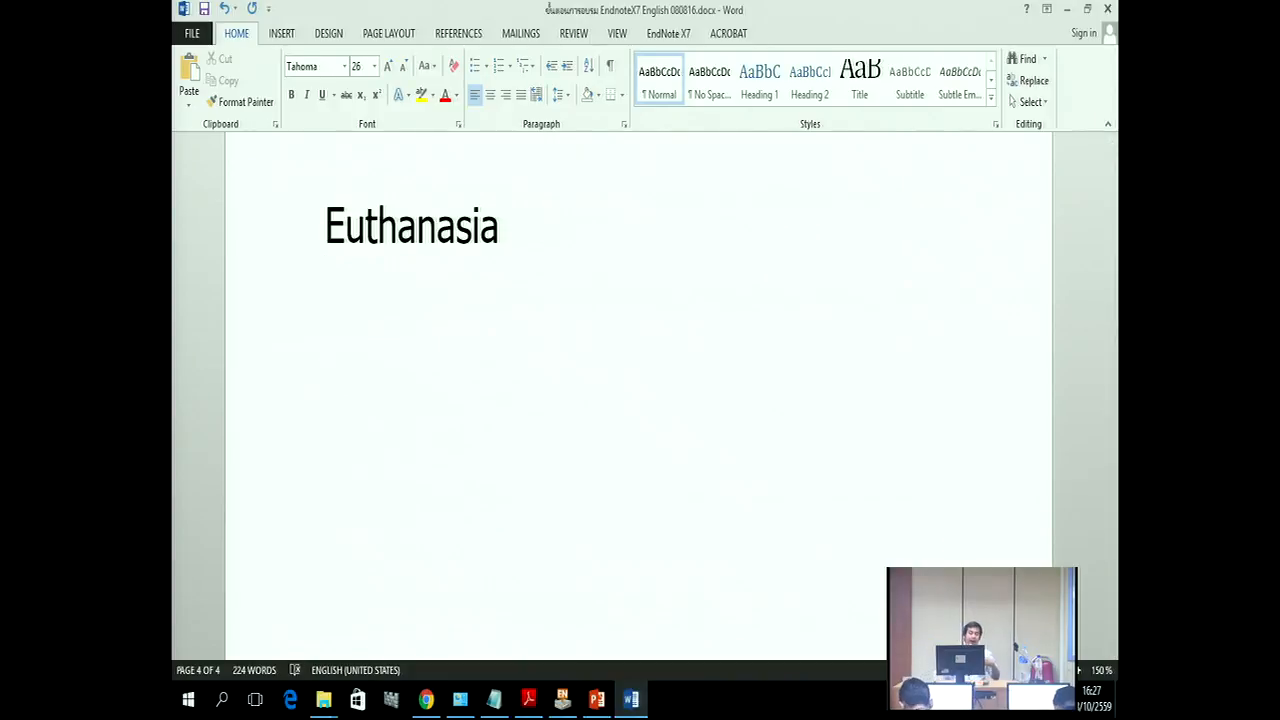
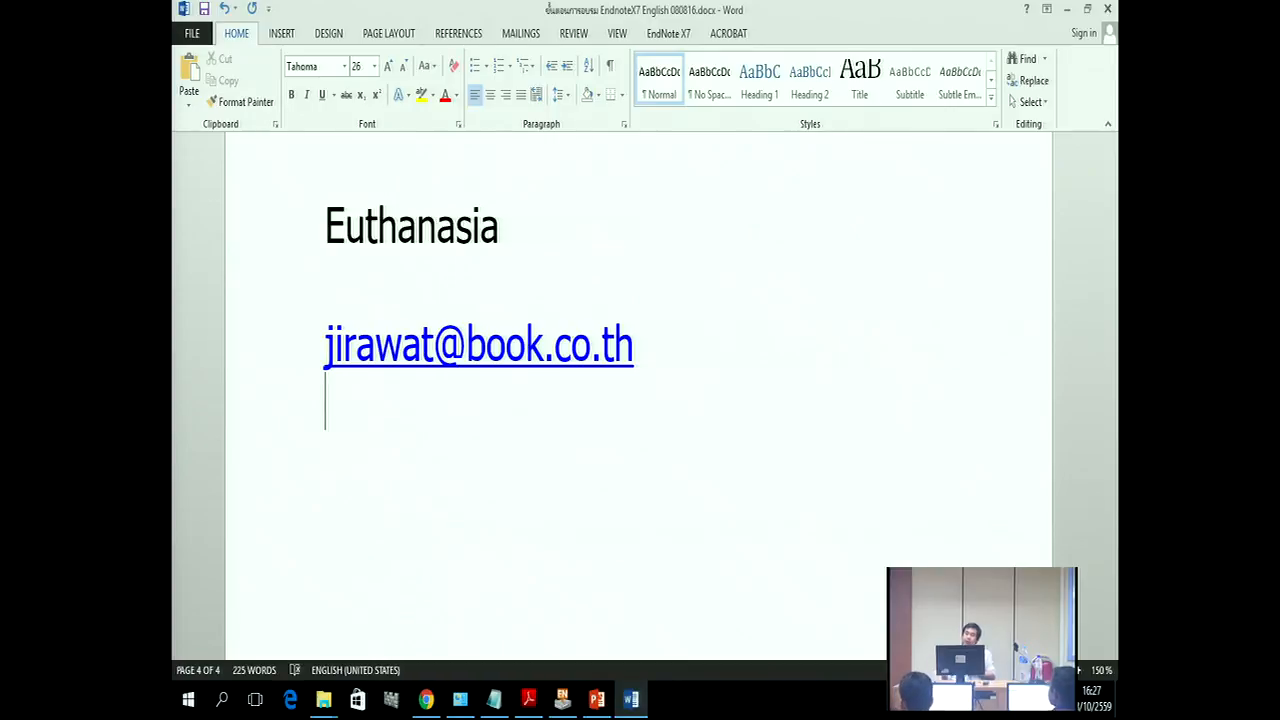
Step: Enter the contact e-mail address, then type 'BO' after it
key(Return)
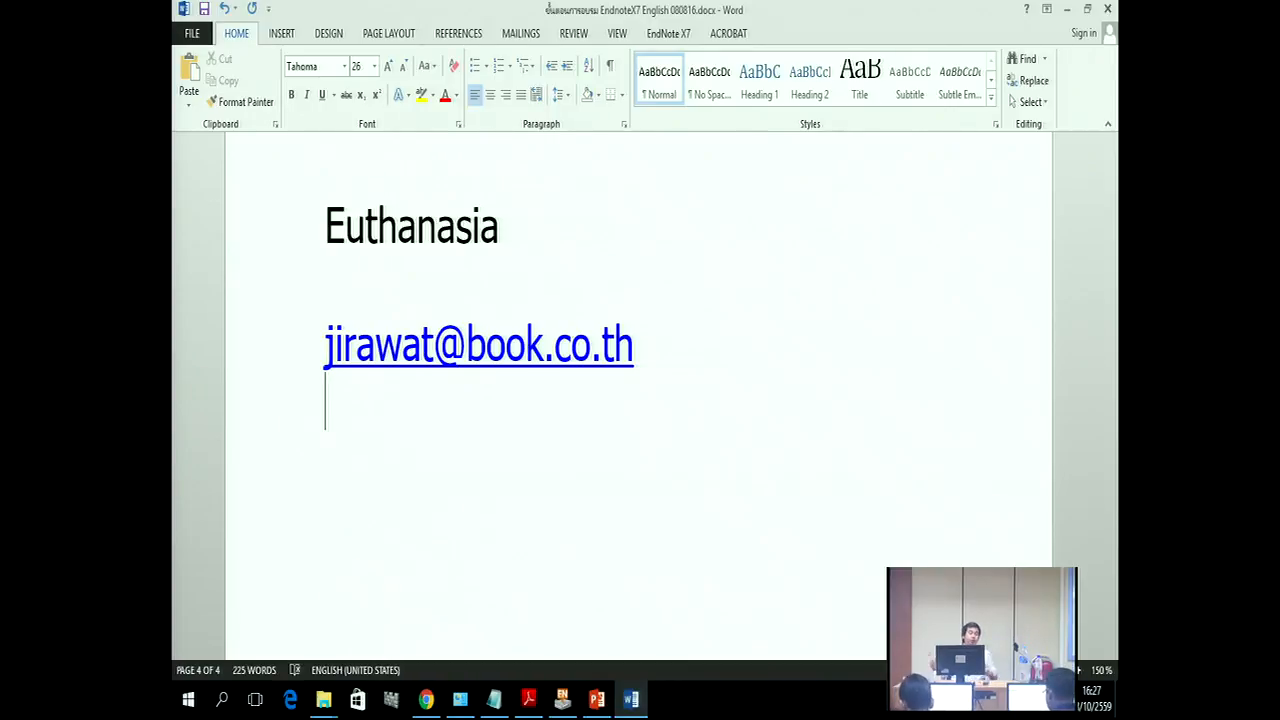
click(800, 334)
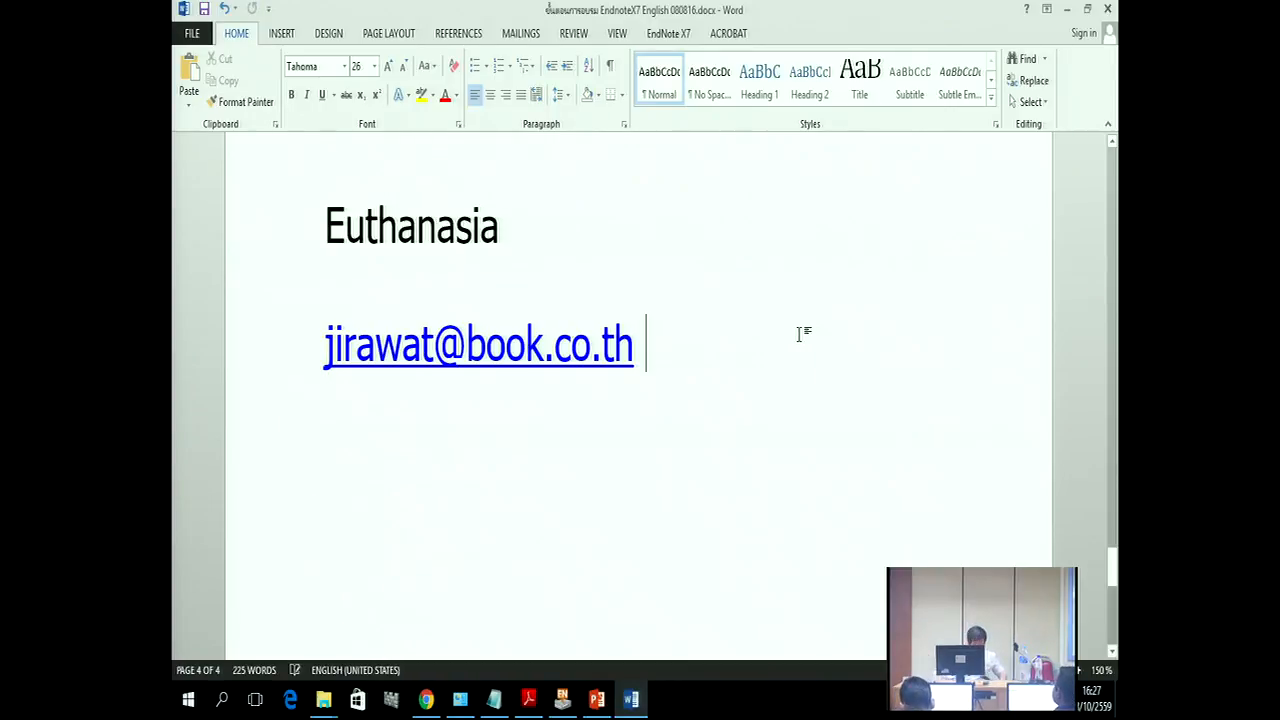
text(BO)
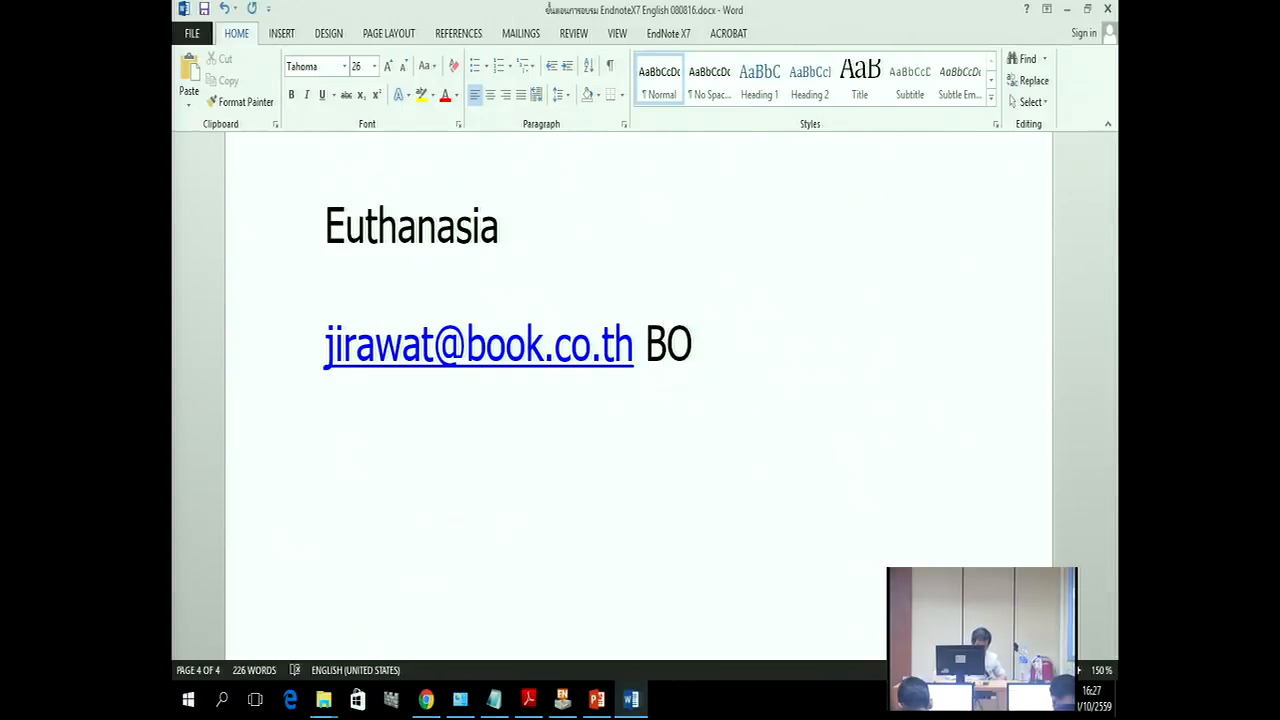